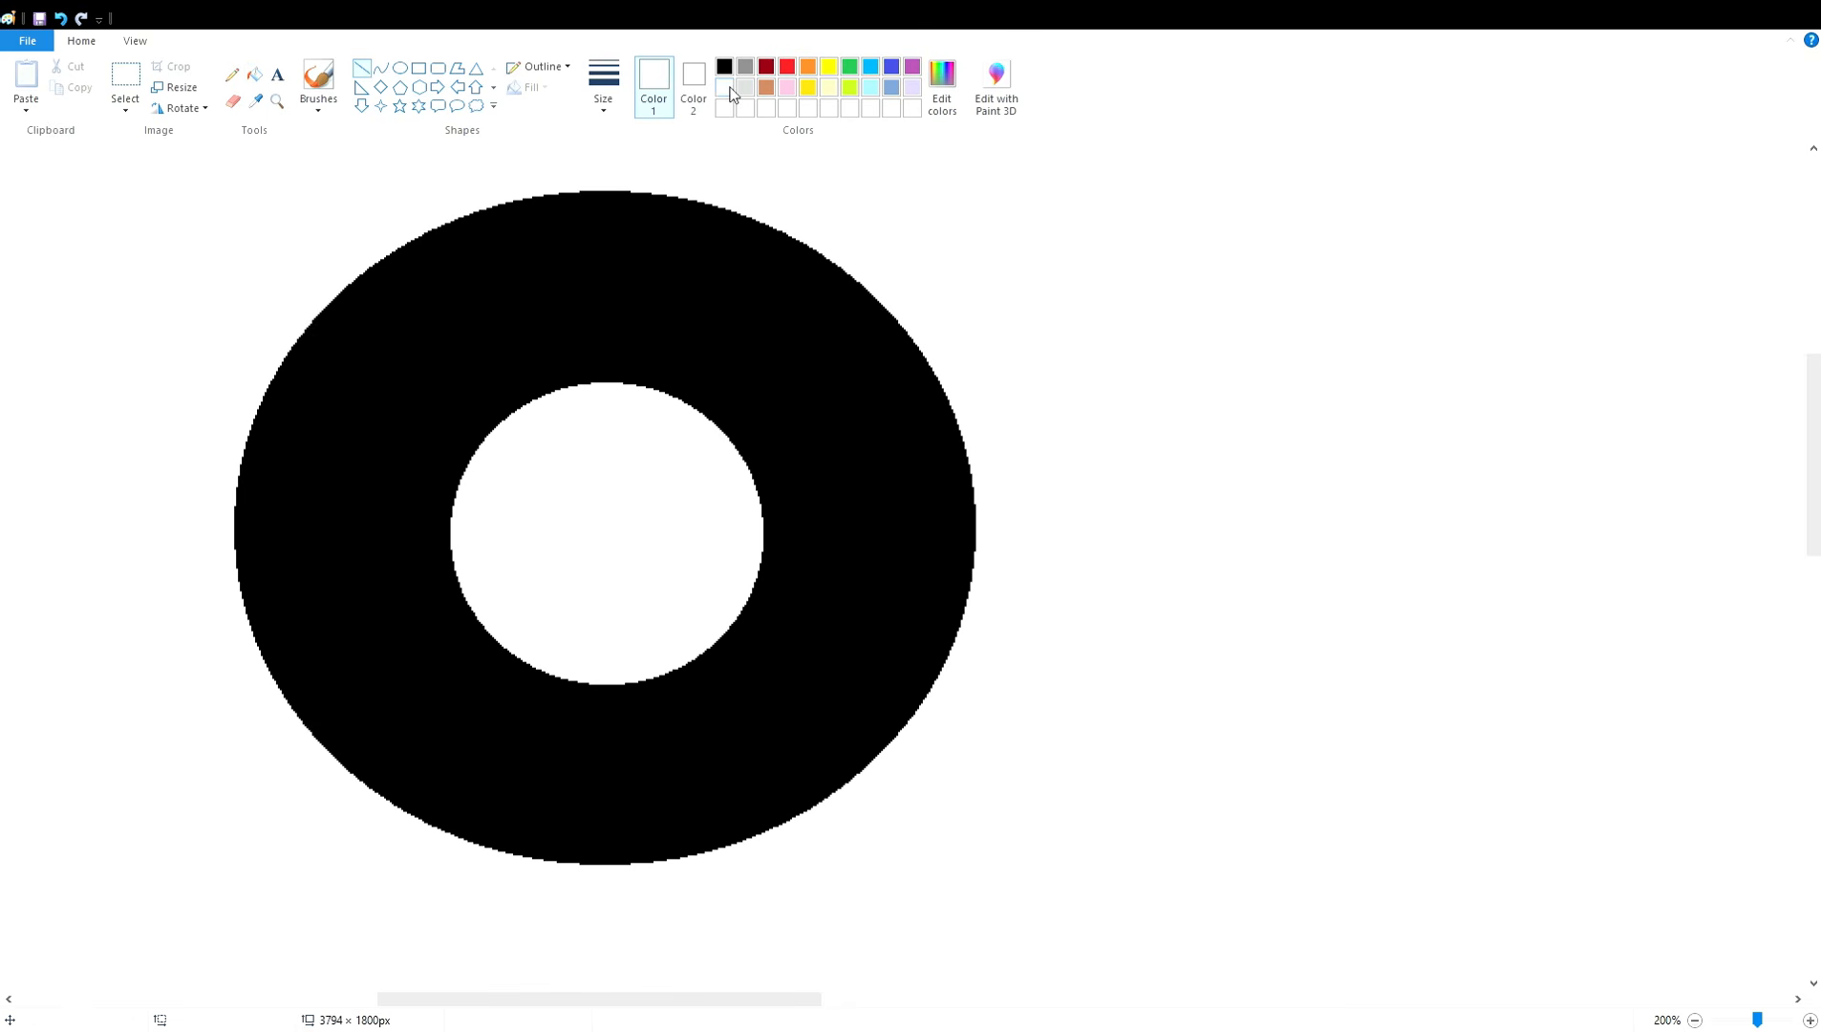
- Open the ring's left side with white horizontal lines along the hole's upper and lower edges and a white fill between them
{"action": "left_click_drag", "start_coordinate": [571, 675], "coordinate": [211, 678]}
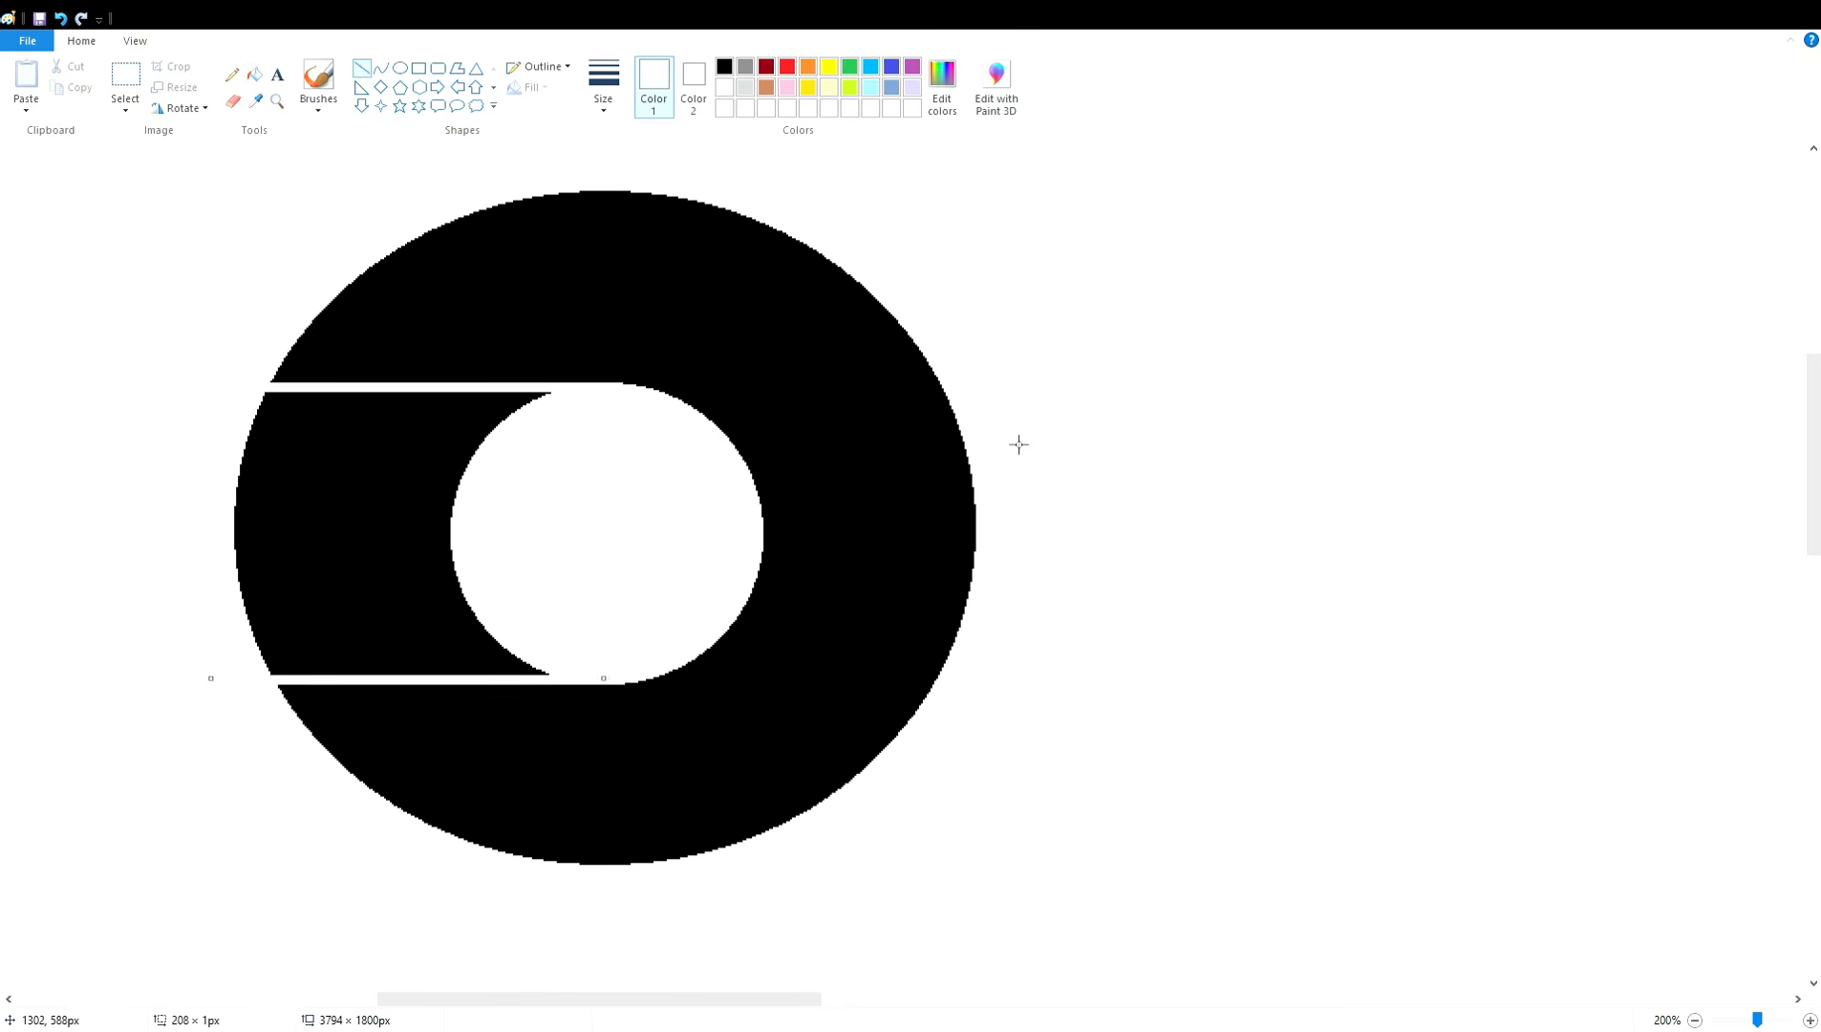
{"action": "left_click", "coordinate": [1017, 444]}
{"action": "left_click", "coordinate": [255, 75]}
{"action": "left_click", "coordinate": [382, 535]}
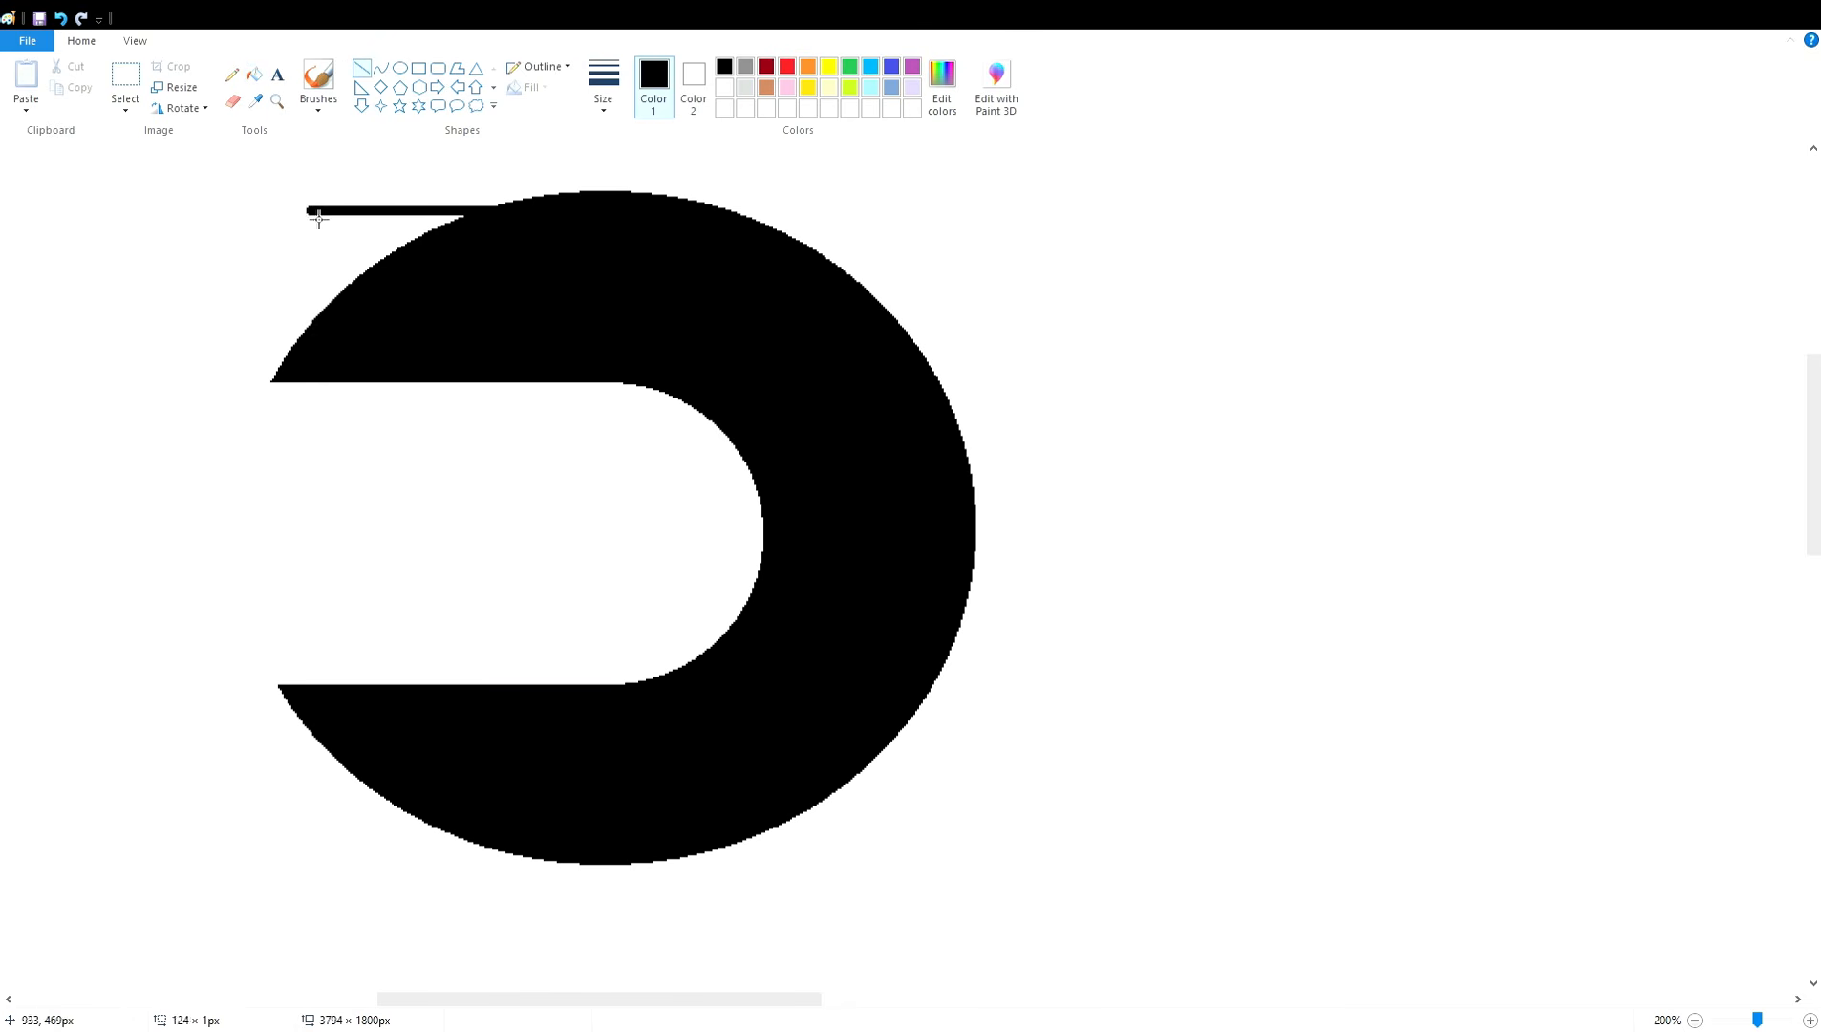
- Draw black horizontal lines extending the ring's top and bottom edges leftward, and join their ends with a vertical black line
{"action": "left_click_drag", "start_coordinate": [318, 219], "coordinate": [218, 194]}
{"action": "left_click_drag", "start_coordinate": [563, 862], "coordinate": [219, 859]}
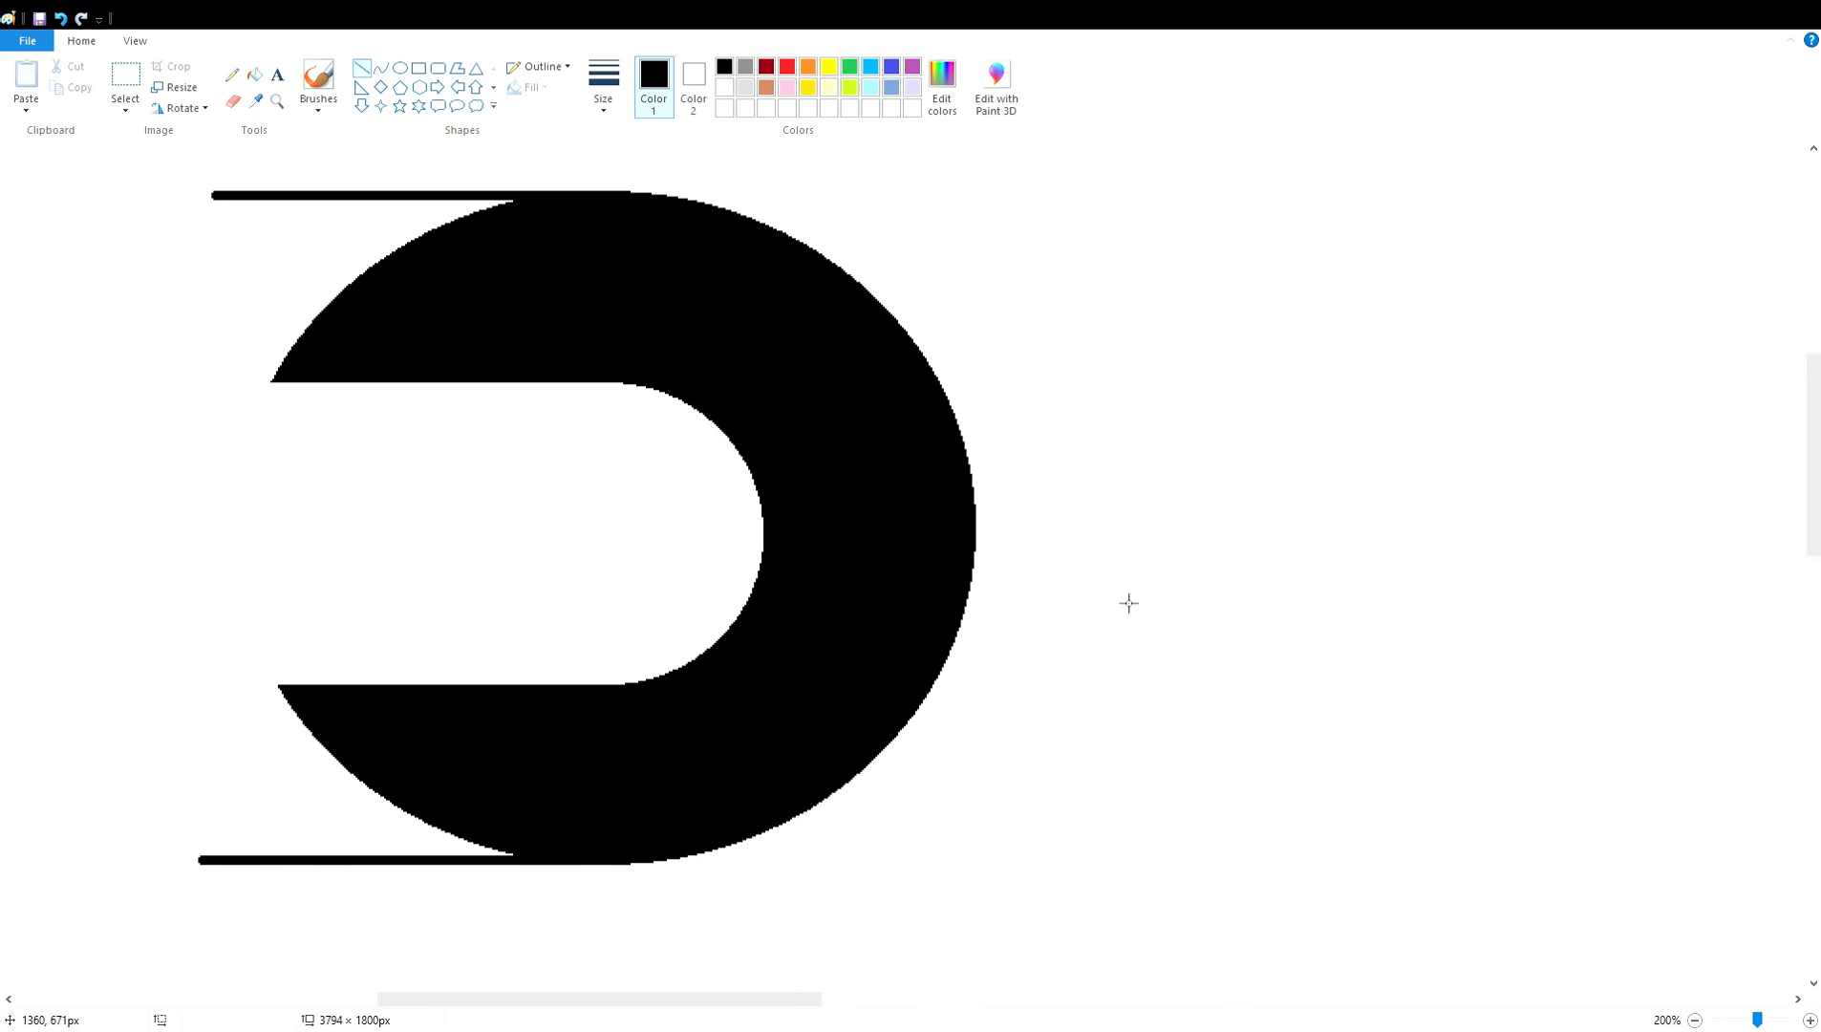
{"action": "left_click_drag", "start_coordinate": [226, 772], "coordinate": [217, 859]}
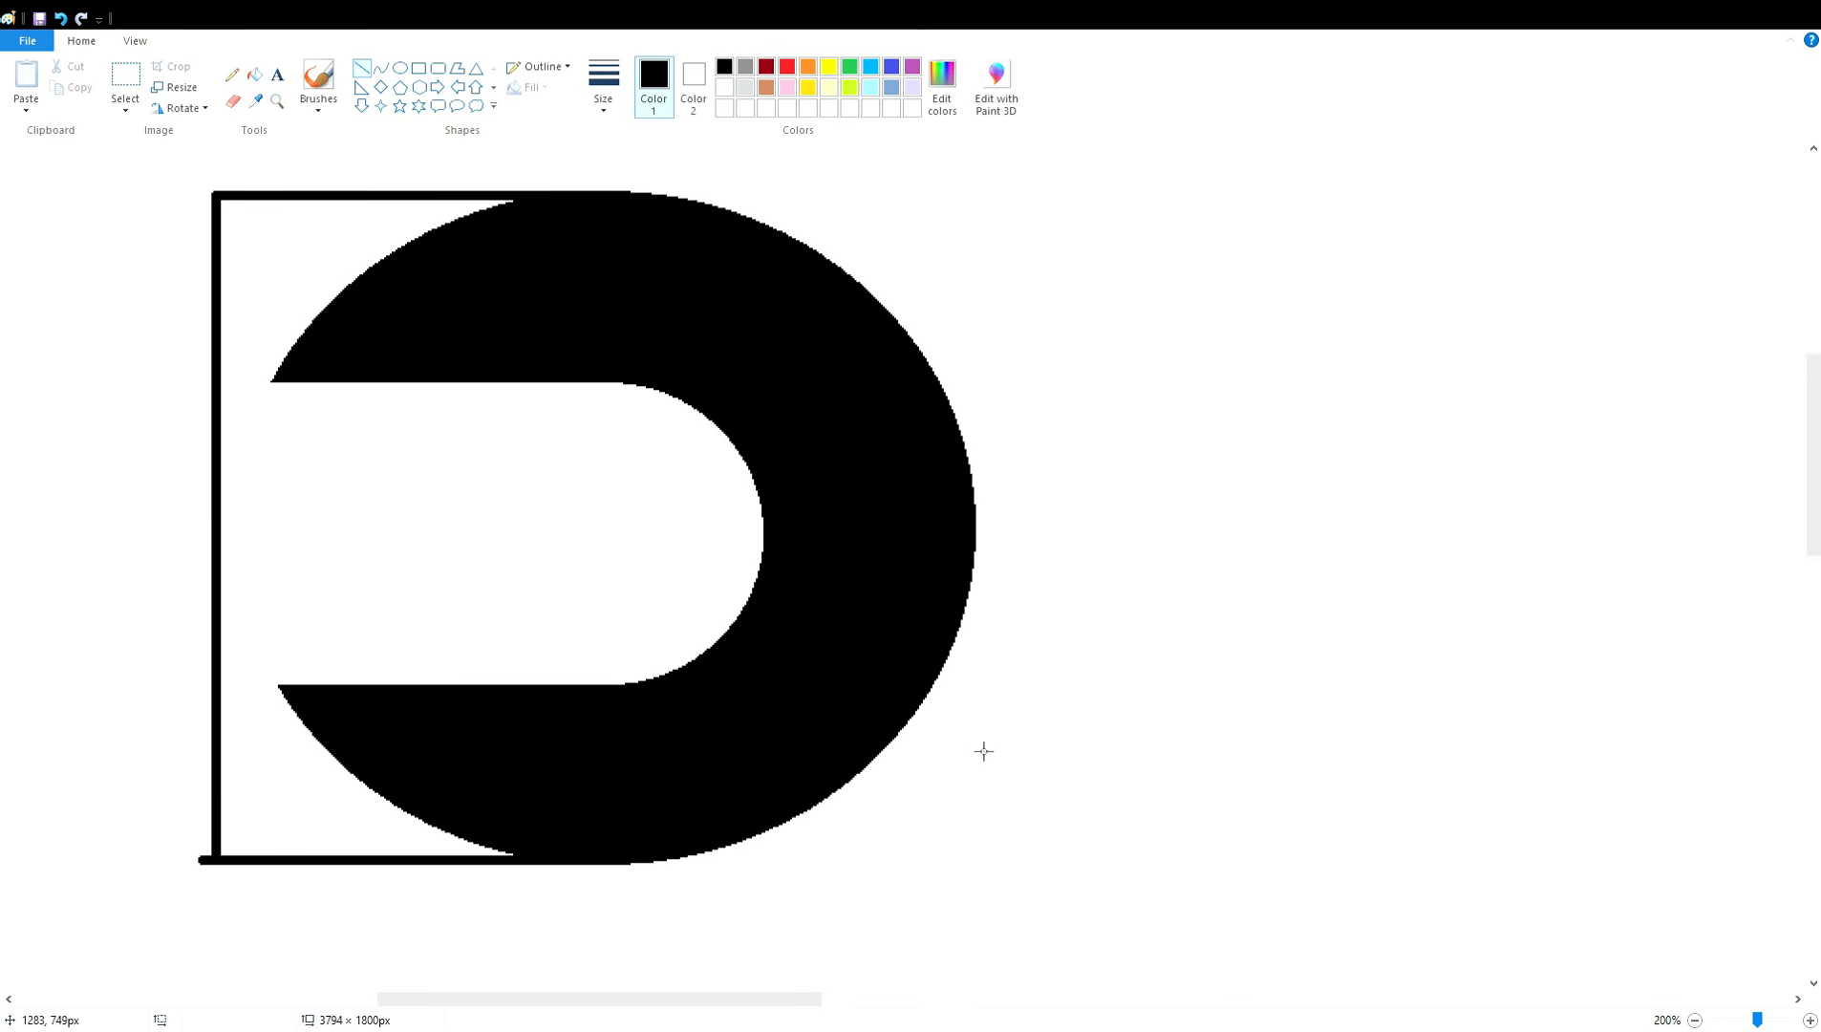
- Close the opening with a vertical black line left of the inner curve and fill the enclosed stem area black
{"action": "left_click_drag", "start_coordinate": [368, 573], "coordinate": [521, 573]}
{"action": "left_click", "coordinate": [255, 74]}
{"action": "left_click", "coordinate": [361, 528]}
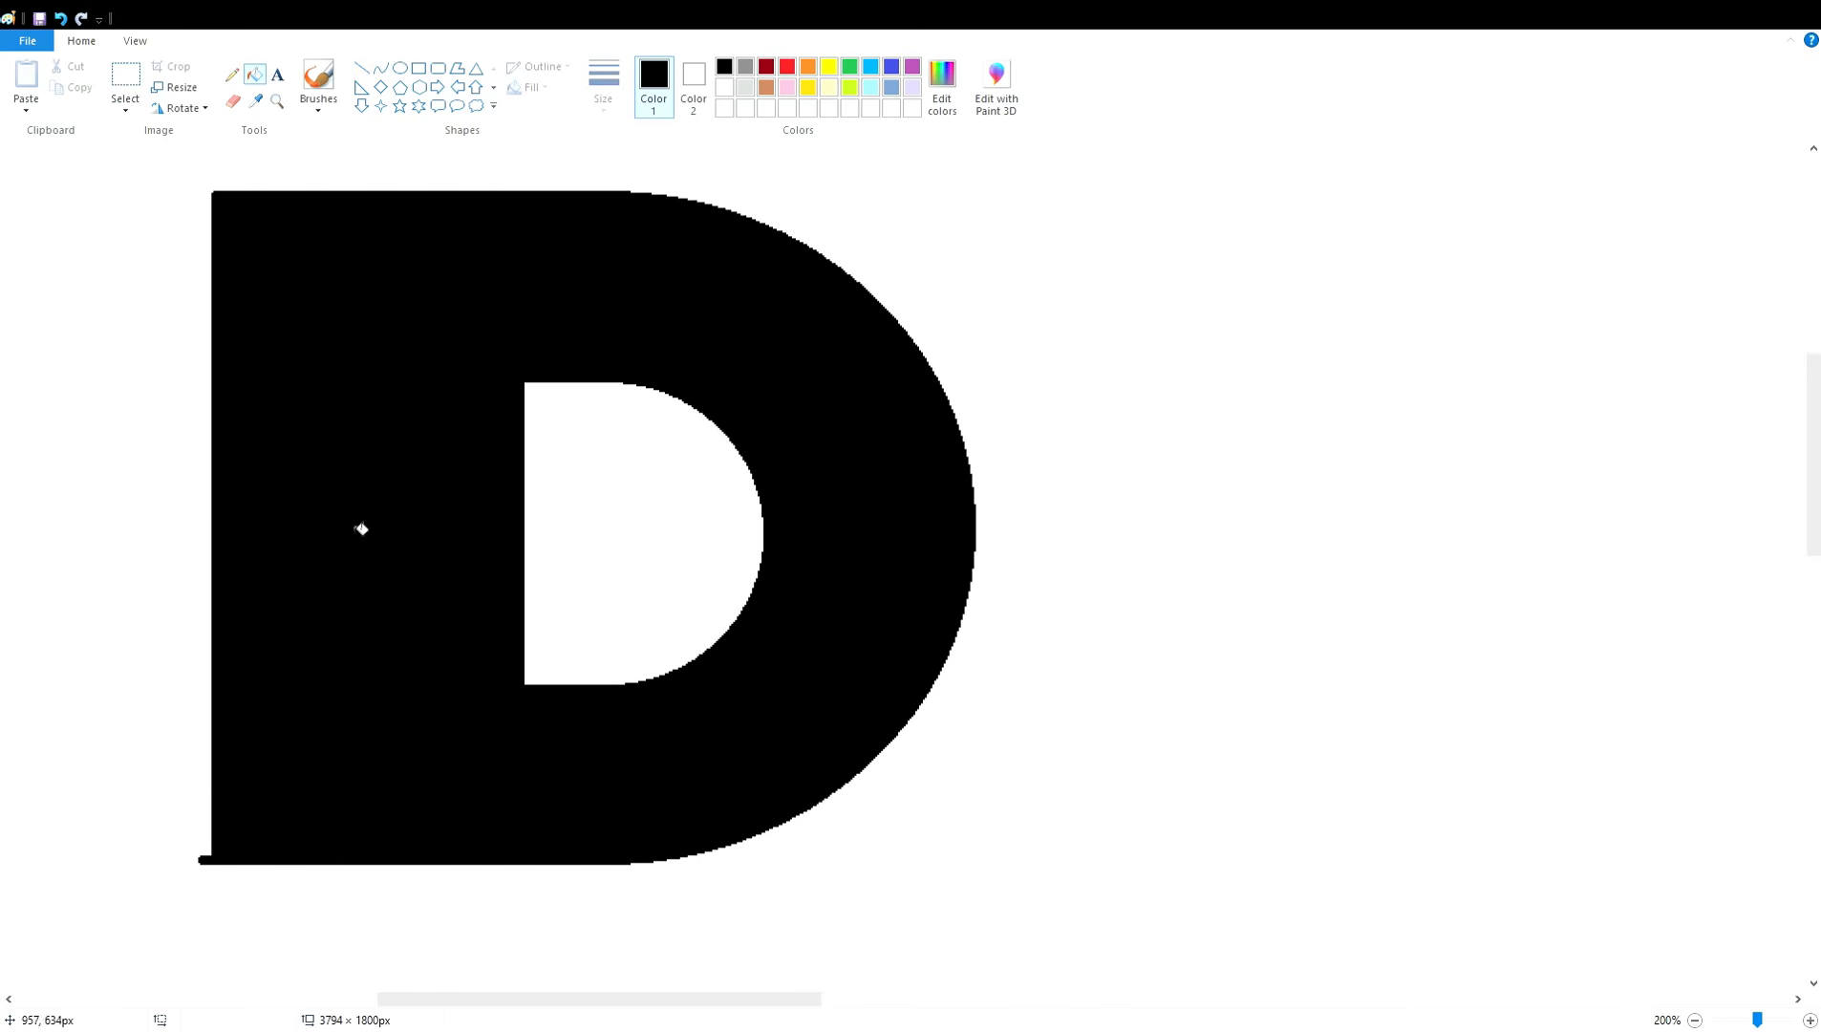
- Trim the D's stem by placing a vertical white line through it and filling the leftover strip on its outer side white
{"action": "left_click_drag", "start_coordinate": [327, 863], "coordinate": [327, 910]}
{"action": "key", "text": "Left"}
{"action": "key", "text": "Left"}
{"action": "key", "text": "Left"}
{"action": "key", "text": "Left"}
{"action": "key", "text": "Left"}
{"action": "key", "text": "Left"}
{"action": "key", "text": "Left"}
{"action": "key", "text": "Left"}
{"action": "key", "text": "Left"}
{"action": "key", "text": "Left"}
{"action": "key", "text": "Left"}
{"action": "key", "text": "Left"}
{"action": "key", "text": "Left"}
{"action": "key", "text": "Left"}
{"action": "key", "text": "Left"}
{"action": "key", "text": "Left"}
{"action": "key", "text": "Left"}
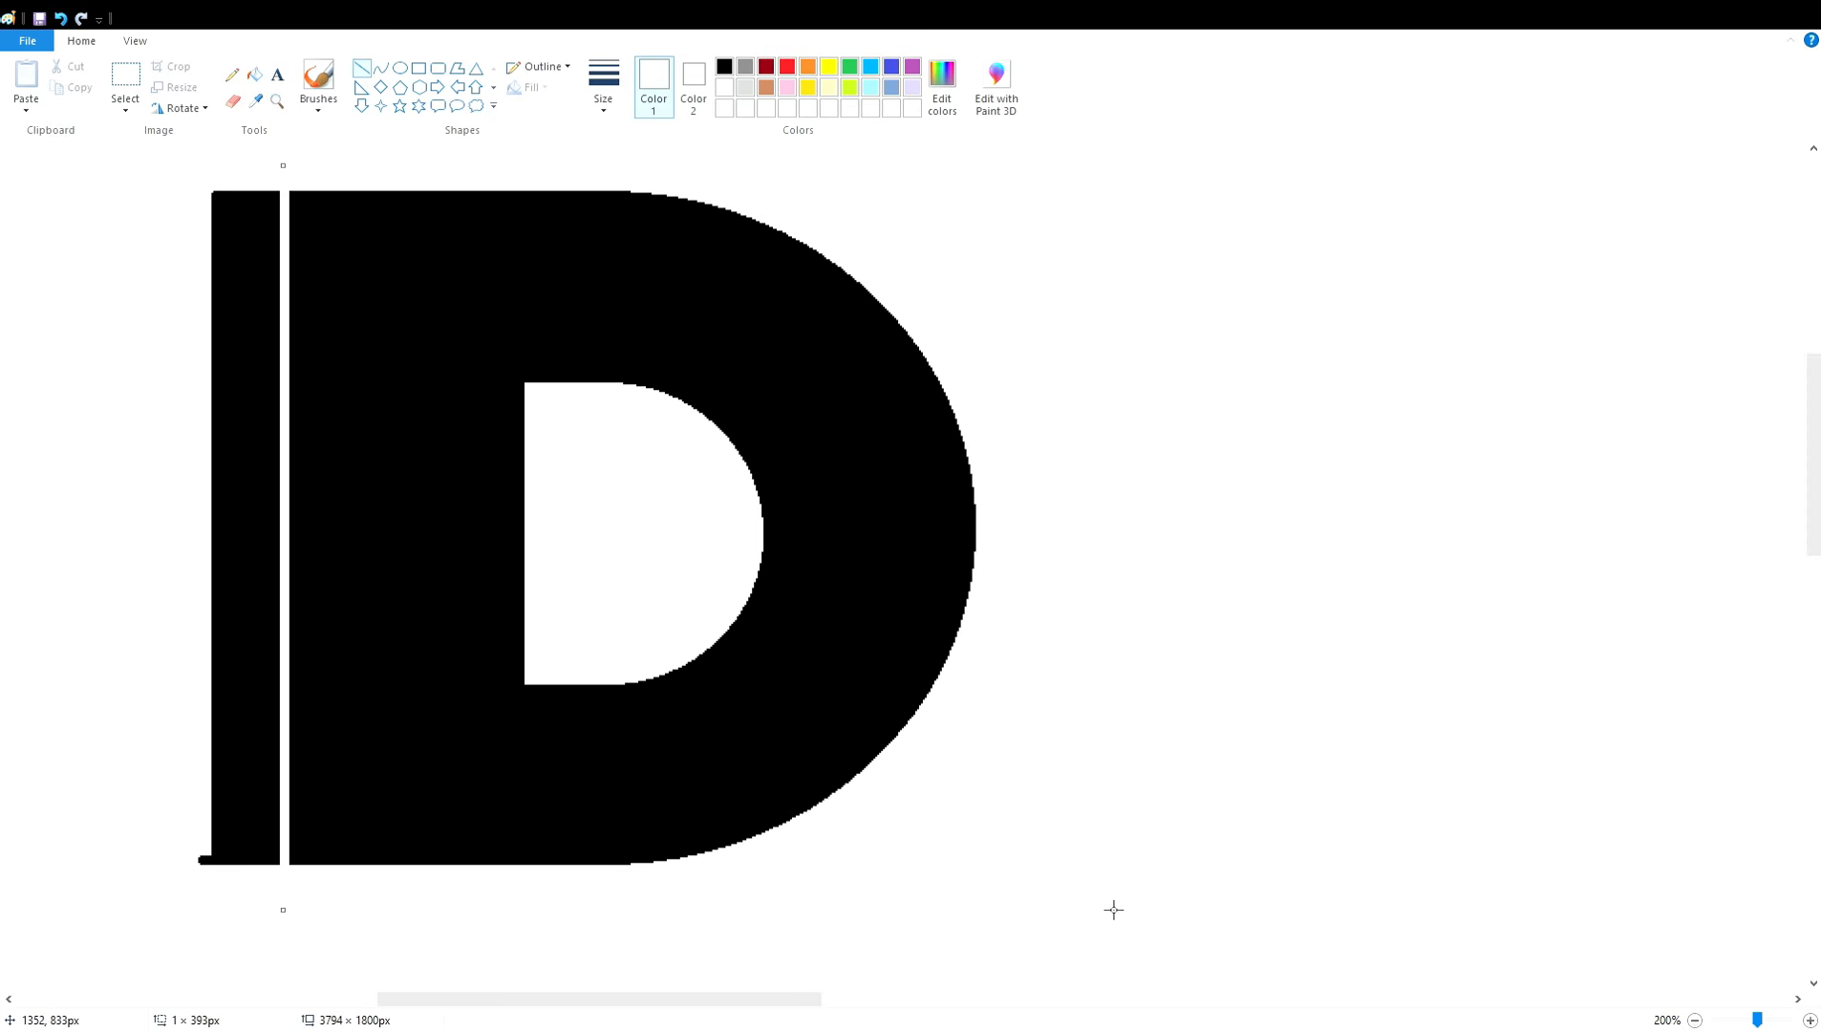
{"action": "key", "text": "Right"}
{"action": "key", "text": "Right"}
{"action": "key", "text": "Right"}
{"action": "key", "text": "Right"}
{"action": "key", "text": "Right"}
{"action": "key", "text": "Right"}
{"action": "key", "text": "Right"}
{"action": "key", "text": "Right"}
{"action": "key", "text": "Right"}
{"action": "key", "text": "Right"}
{"action": "key", "text": "Right"}
{"action": "key", "text": "Right"}
{"action": "key", "text": "Right"}
{"action": "key", "text": "Right"}
{"action": "key", "text": "Right"}
{"action": "key", "text": "Right"}
{"action": "key", "text": "Right"}
{"action": "key", "text": "Left"}
{"action": "key", "text": "Left"}
{"action": "key", "text": "Left"}
{"action": "key", "text": "Left"}
{"action": "key", "text": "Left"}
{"action": "left_click", "coordinate": [255, 75]}
{"action": "left_click", "coordinate": [247, 326]}
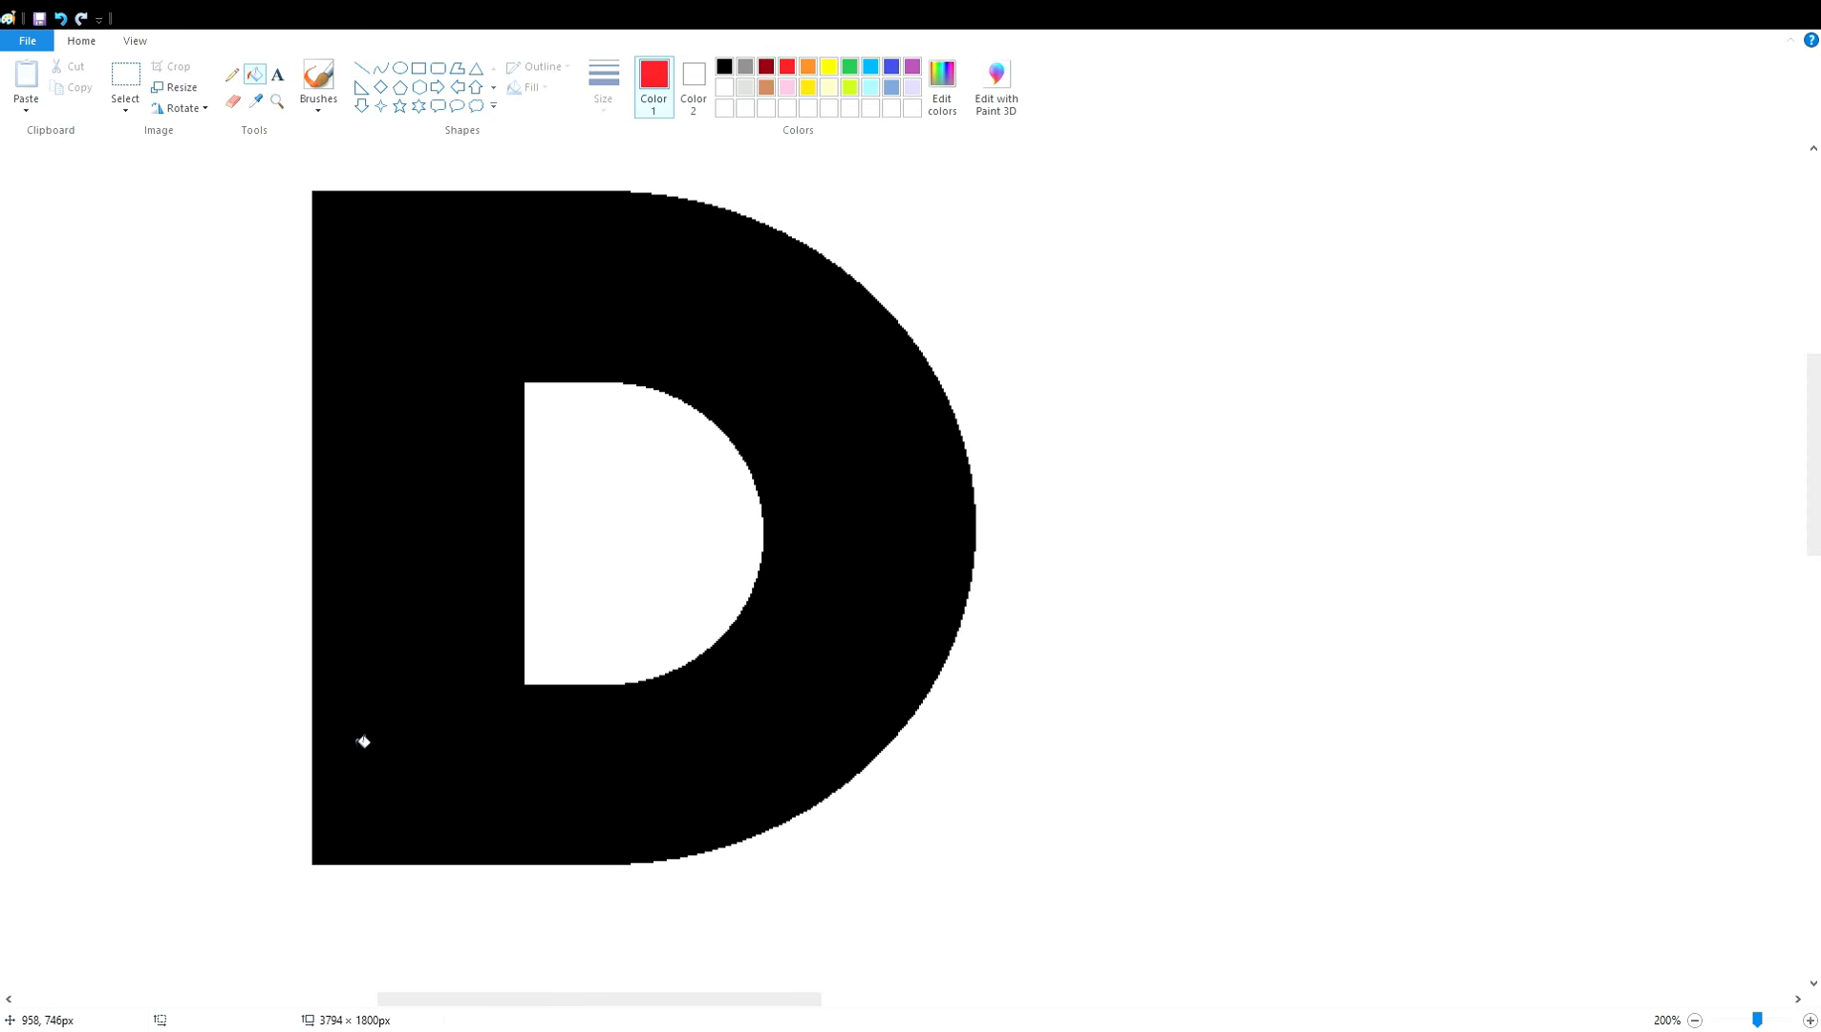
- Draw a red circle outline about 70 × 65 px inside the D's lower-left corner
{"action": "left_click_drag", "start_coordinate": [441, 862], "coordinate": [476, 882]}
{"action": "key", "text": "Left"}
{"action": "key", "text": "Left"}
{"action": "key", "text": "Left"}
{"action": "key", "text": "Left"}
{"action": "key", "text": "Left"}
{"action": "key", "text": "Left"}
{"action": "key", "text": "Left"}
{"action": "key", "text": "Left"}
{"action": "key", "text": "Left"}
{"action": "key", "text": "Left"}
{"action": "key", "text": "Left"}
{"action": "key", "text": "Left"}
{"action": "key", "text": "Left"}
{"action": "key", "text": "Left"}
{"action": "key", "text": "Left"}
{"action": "key", "text": "Left"}
{"action": "key", "text": "Left"}
{"action": "key", "text": "Left"}
{"action": "key", "text": "Left"}
{"action": "key", "text": "Left"}
{"action": "key", "text": "Up"}
{"action": "key", "text": "Up"}
{"action": "key", "text": "Up"}
{"action": "key", "text": "Up"}
{"action": "key", "text": "Up"}
{"action": "key", "text": "Up"}
{"action": "key", "text": "Up"}
{"action": "key", "text": "Up"}
{"action": "key", "text": "Up"}
{"action": "key", "text": "Up"}
{"action": "key", "text": "Up"}
{"action": "key", "text": "Up"}
{"action": "key", "text": "Right"}
{"action": "key", "text": "Right"}
{"action": "key", "text": "Right"}
{"action": "key", "text": "Right"}
{"action": "key", "text": "Right"}
{"action": "key", "text": "Right"}
{"action": "key", "text": "Down"}
{"action": "key", "text": "Down"}
{"action": "left_click_drag", "start_coordinate": [439, 743], "coordinate": [451, 739]}
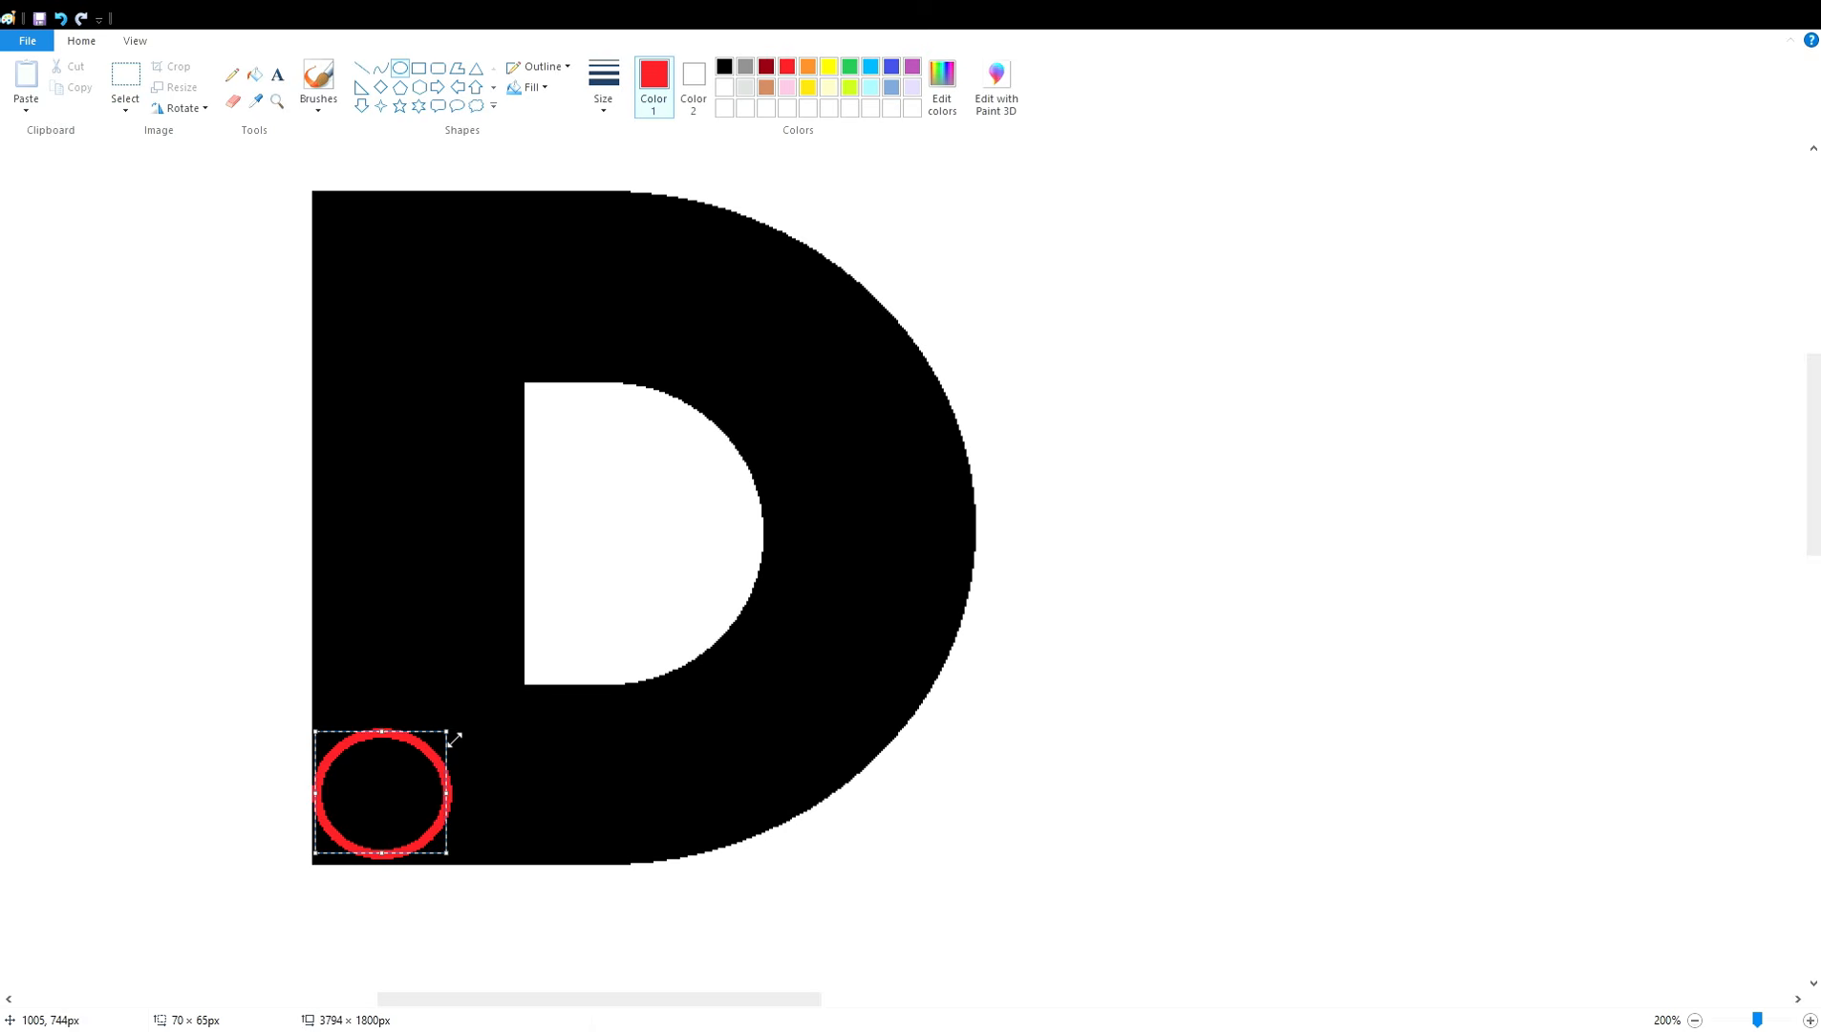
- Move the red circle onto the white area left of the D and fine-tune its size
{"action": "key", "text": "Left"}
{"action": "key", "text": "Left"}
{"action": "key", "text": "Left"}
{"action": "key", "text": "Left"}
{"action": "key", "text": "Left"}
{"action": "key", "text": "Left"}
{"action": "key", "text": "Left"}
{"action": "key", "text": "Left"}
{"action": "key", "text": "Left"}
{"action": "key", "text": "Left"}
{"action": "key", "text": "Left"}
{"action": "key", "text": "Left"}
{"action": "key", "text": "Left"}
{"action": "key", "text": "Left"}
{"action": "key", "text": "Left"}
{"action": "key", "text": "Left"}
{"action": "key", "text": "Left"}
{"action": "key", "text": "Left"}
{"action": "key", "text": "Left"}
{"action": "key", "text": "Left"}
{"action": "left_click_drag", "start_coordinate": [173, 741], "coordinate": [173, 733]}
{"action": "left_click_drag", "start_coordinate": [272, 895], "coordinate": [273, 895]}
- Copy the red circle and place a duplicate with transparent selection over the D's lower-left area
{"action": "key", "text": "ctrl+c"}
{"action": "key", "text": "ctrl+v"}
{"action": "left_click_drag", "start_coordinate": [116, 275], "coordinate": [451, 765]}
{"action": "left_click", "coordinate": [125, 108]}
{"action": "left_click", "coordinate": [177, 279]}
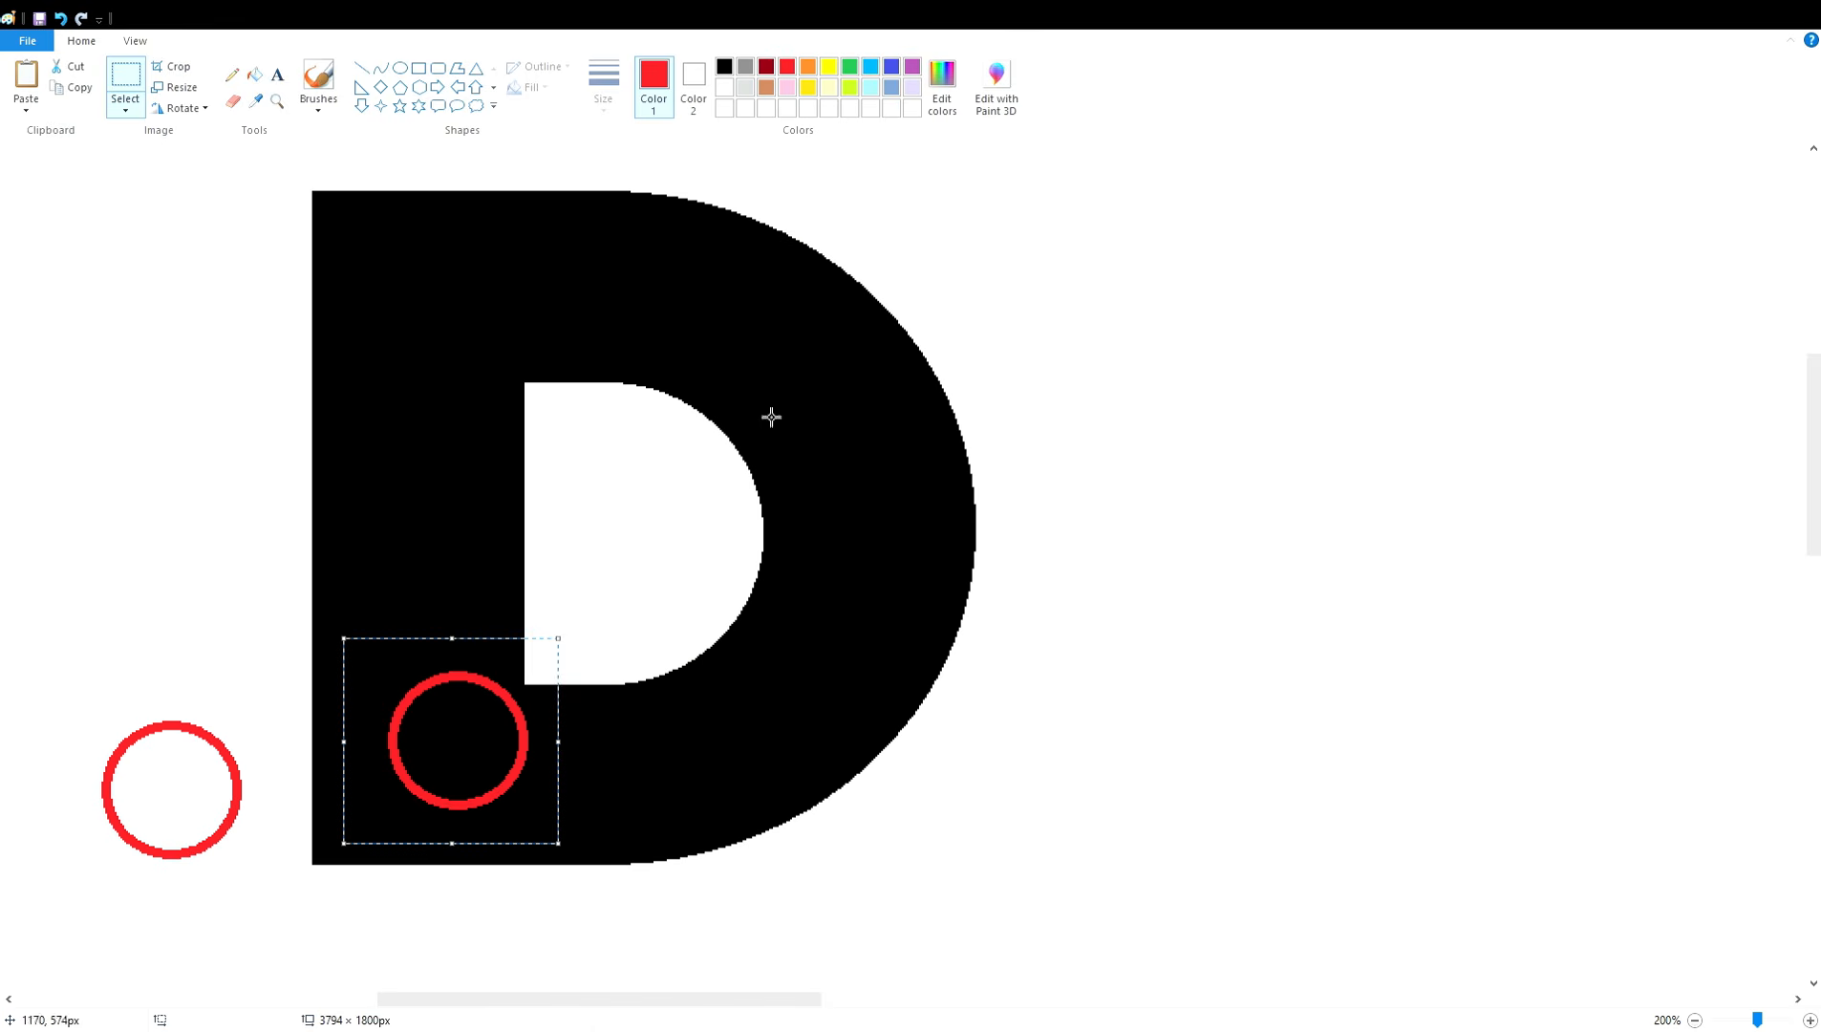
- Nudge the duplicated red circle down and left until it sits in the D's lower-left corner
{"action": "key", "text": "Down"}
{"action": "key", "text": "Down"}
{"action": "key", "text": "Down"}
{"action": "key", "text": "Down"}
{"action": "key", "text": "Down"}
{"action": "key", "text": "Down"}
{"action": "key", "text": "Down"}
{"action": "key", "text": "Down"}
{"action": "key", "text": "Down"}
{"action": "key", "text": "Down"}
{"action": "key", "text": "Down"}
{"action": "key", "text": "Down"}
{"action": "key", "text": "Down"}
{"action": "key", "text": "Down"}
{"action": "key", "text": "Down"}
{"action": "key", "text": "Down"}
{"action": "key", "text": "Down"}
{"action": "key", "text": "Down"}
{"action": "key", "text": "Down"}
{"action": "key", "text": "Down"}
{"action": "key", "text": "Left"}
{"action": "key", "text": "Left"}
{"action": "key", "text": "Left"}
{"action": "key", "text": "Left"}
{"action": "key", "text": "Left"}
{"action": "key", "text": "Left"}
{"action": "key", "text": "Left"}
{"action": "key", "text": "Left"}
{"action": "key", "text": "Left"}
{"action": "key", "text": "Left"}
{"action": "key", "text": "Left"}
{"action": "key", "text": "Left"}
{"action": "key", "text": "Left"}
{"action": "key", "text": "Left"}
{"action": "key", "text": "Left"}
{"action": "key", "text": "Left"}
{"action": "key", "text": "Left"}
{"action": "key", "text": "Left"}
{"action": "key", "text": "Left"}
{"action": "key", "text": "Left"}
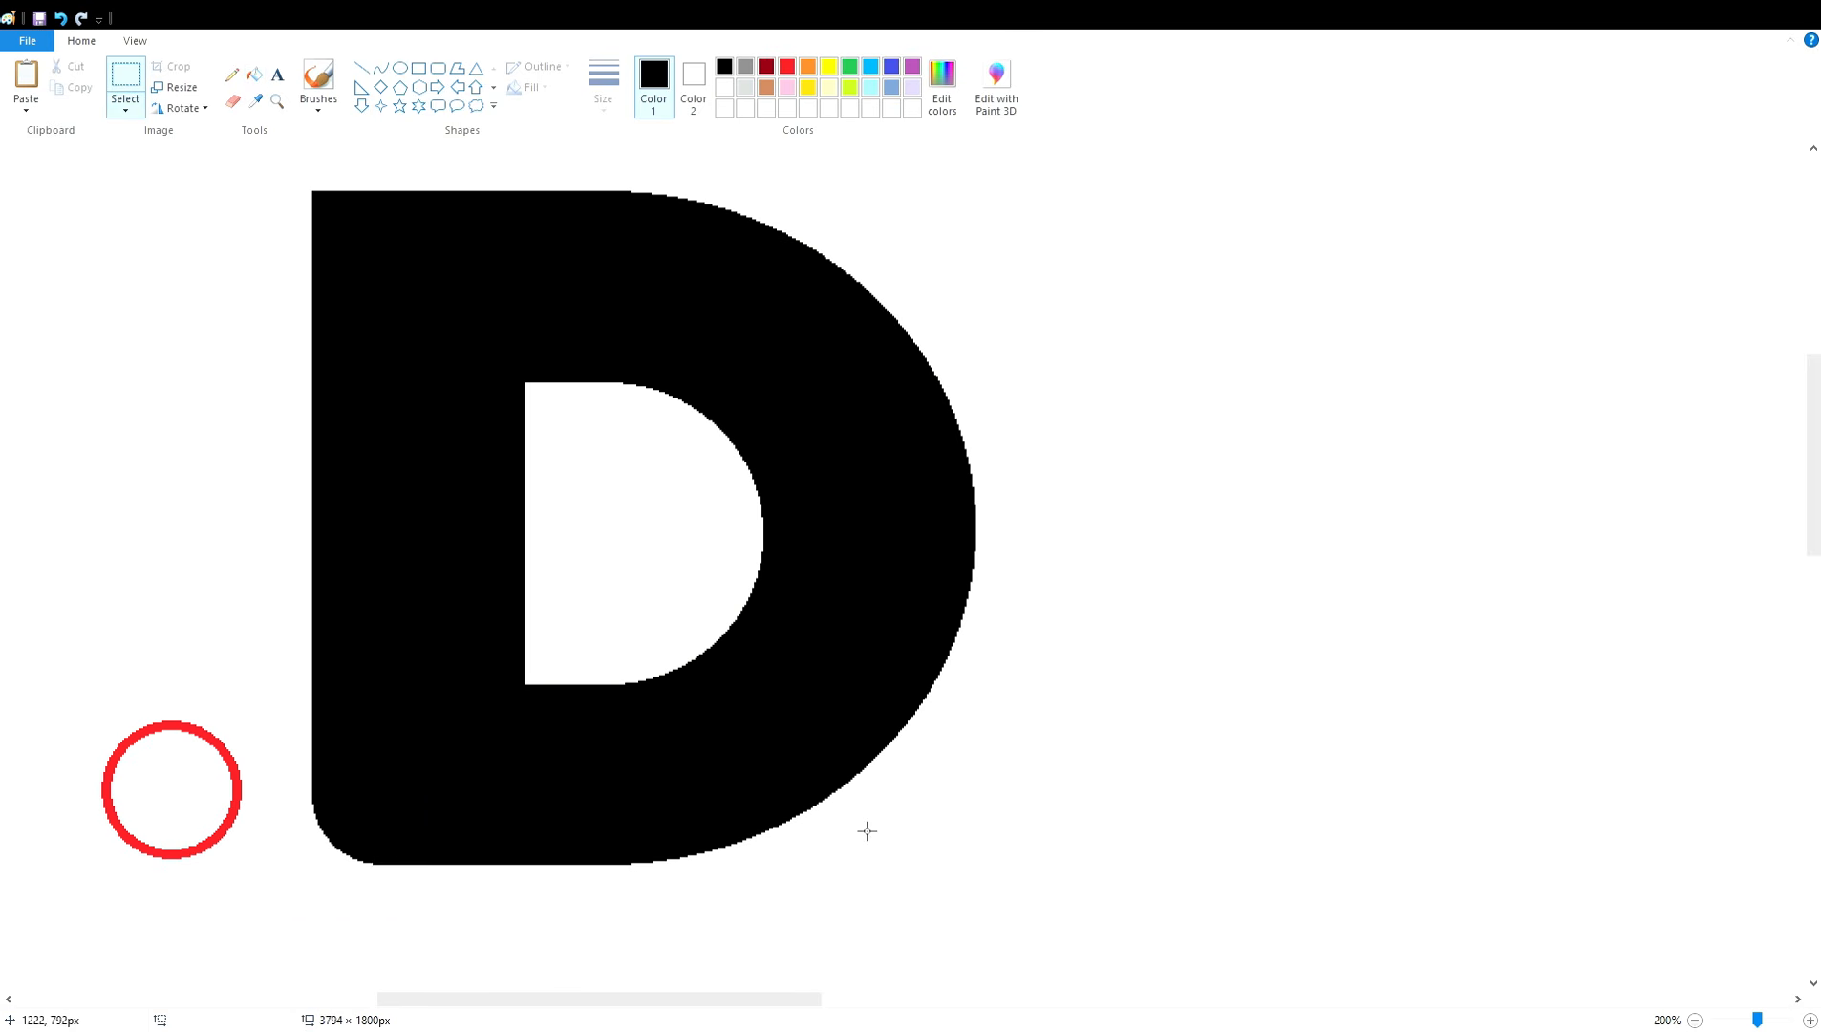
- Paste a copy of the rounded black corner piece and reorient it to fit the D's upper-left corner
{"action": "left_click", "coordinate": [636, 265]}
{"action": "key", "text": "ctrl+v"}
{"action": "left_click", "coordinate": [183, 110]}
{"action": "left_click", "coordinate": [191, 216]}
{"action": "left_click", "coordinate": [183, 109]}
{"action": "left_click", "coordinate": [195, 199]}
{"action": "left_click", "coordinate": [183, 110]}
{"action": "left_click", "coordinate": [191, 216]}
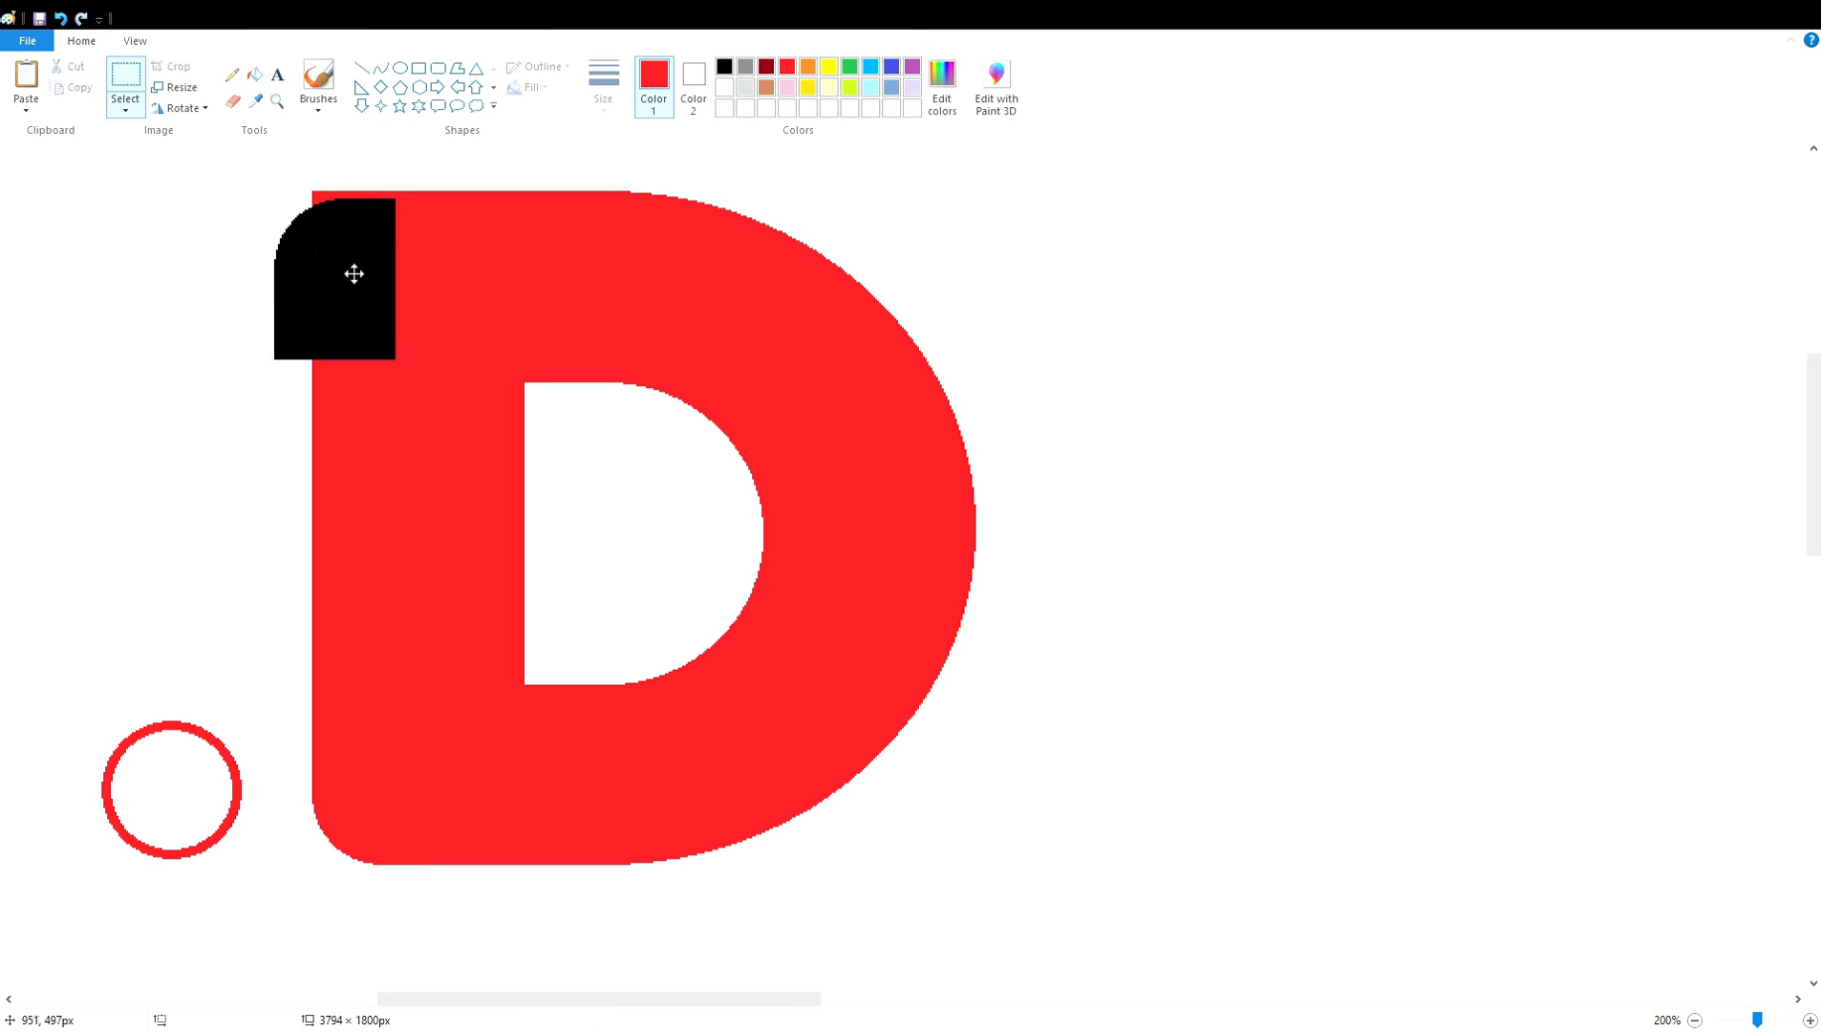
- Fill the red D black and remove the leftover red circle beside it by filling it white
{"action": "left_click", "coordinate": [726, 67]}
{"action": "left_click", "coordinate": [671, 266]}
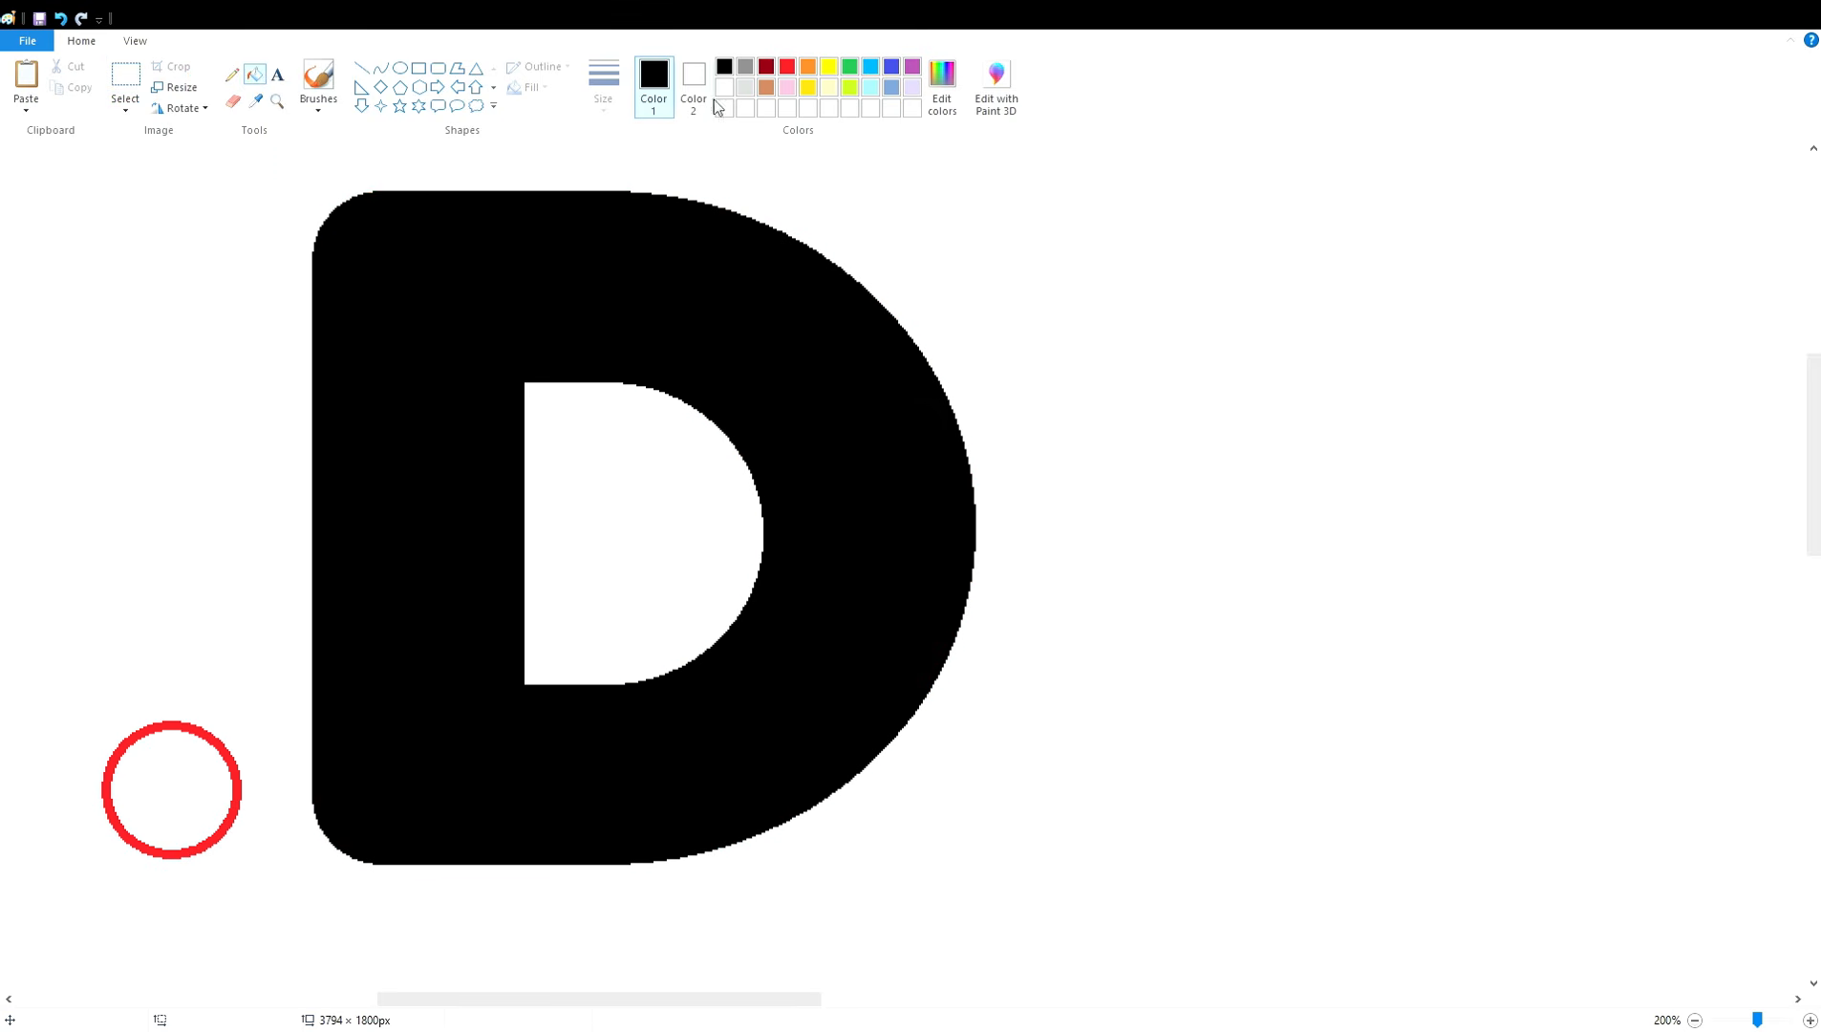
{"action": "left_click", "coordinate": [724, 87]}
{"action": "left_click", "coordinate": [219, 745]}
- Draw a vertical white line through the D's stem to separate its rounded outer strip
{"action": "left_click", "coordinate": [1695, 1020]}
{"action": "left_click_drag", "start_coordinate": [1123, 999], "coordinate": [1038, 1000]}
{"action": "left_click", "coordinate": [1809, 1020]}
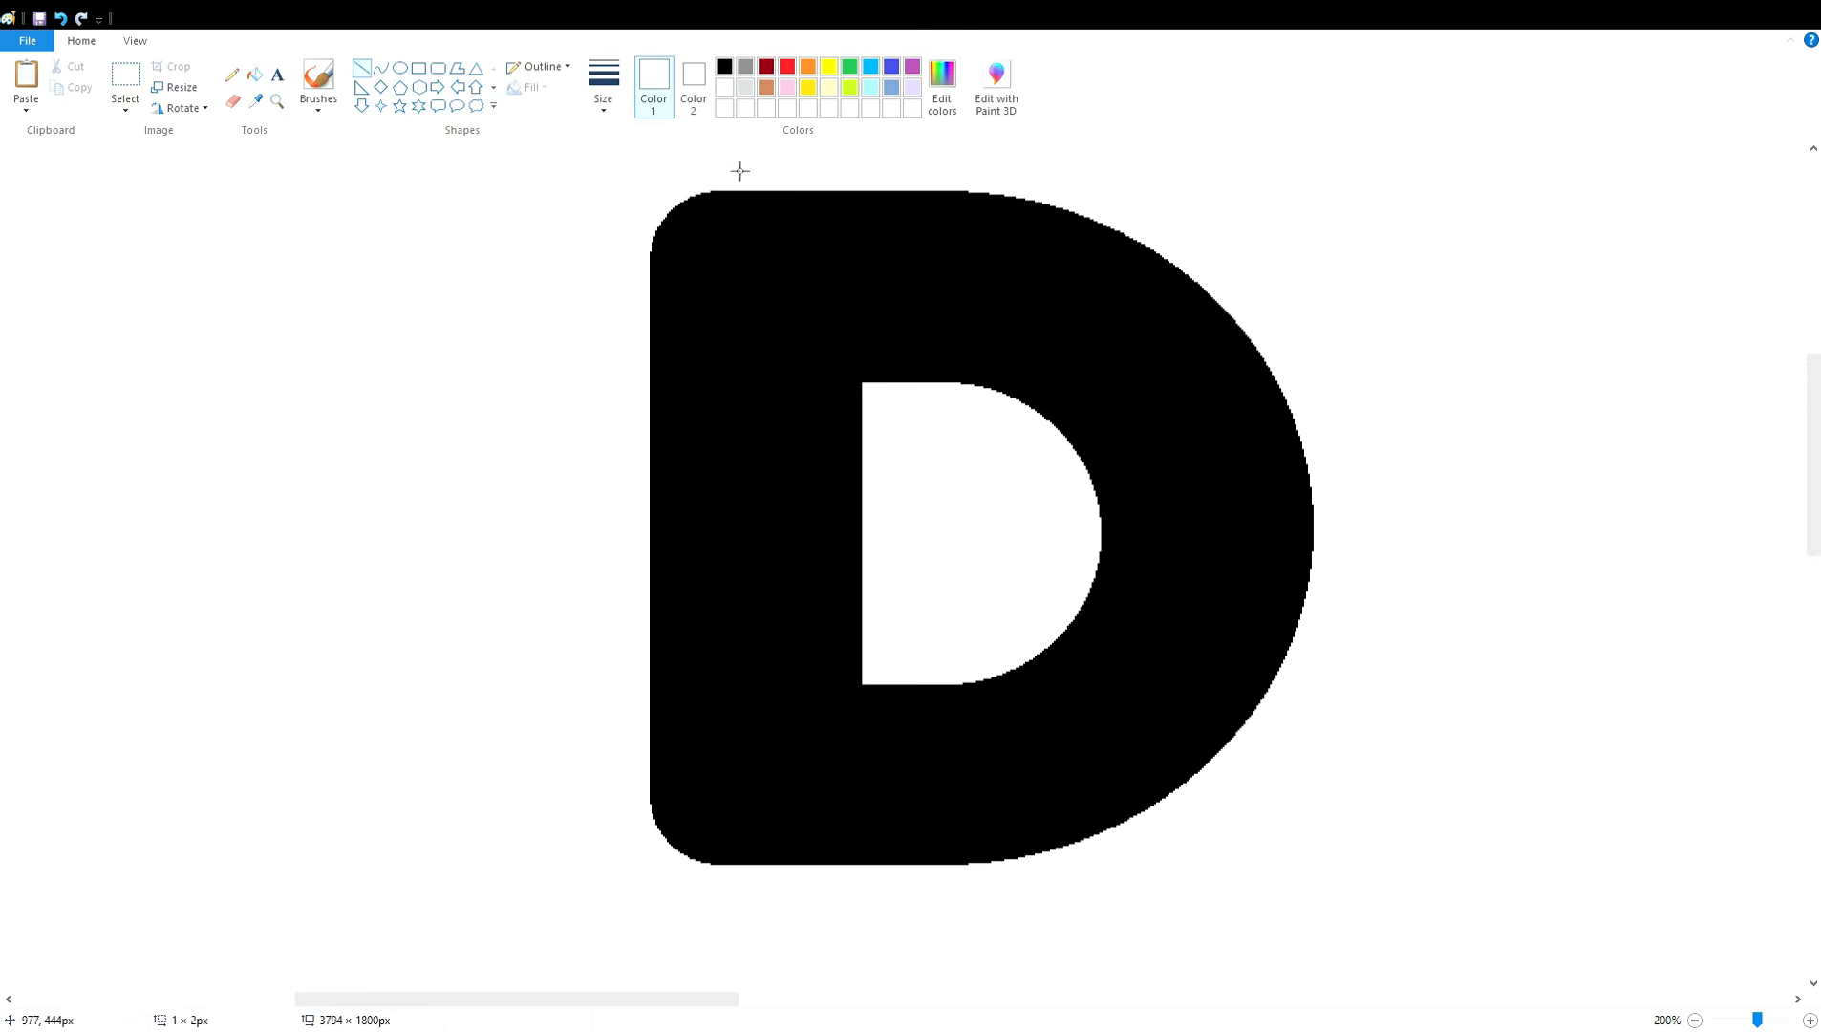
{"action": "left_click_drag", "start_coordinate": [733, 183], "coordinate": [623, 885]}
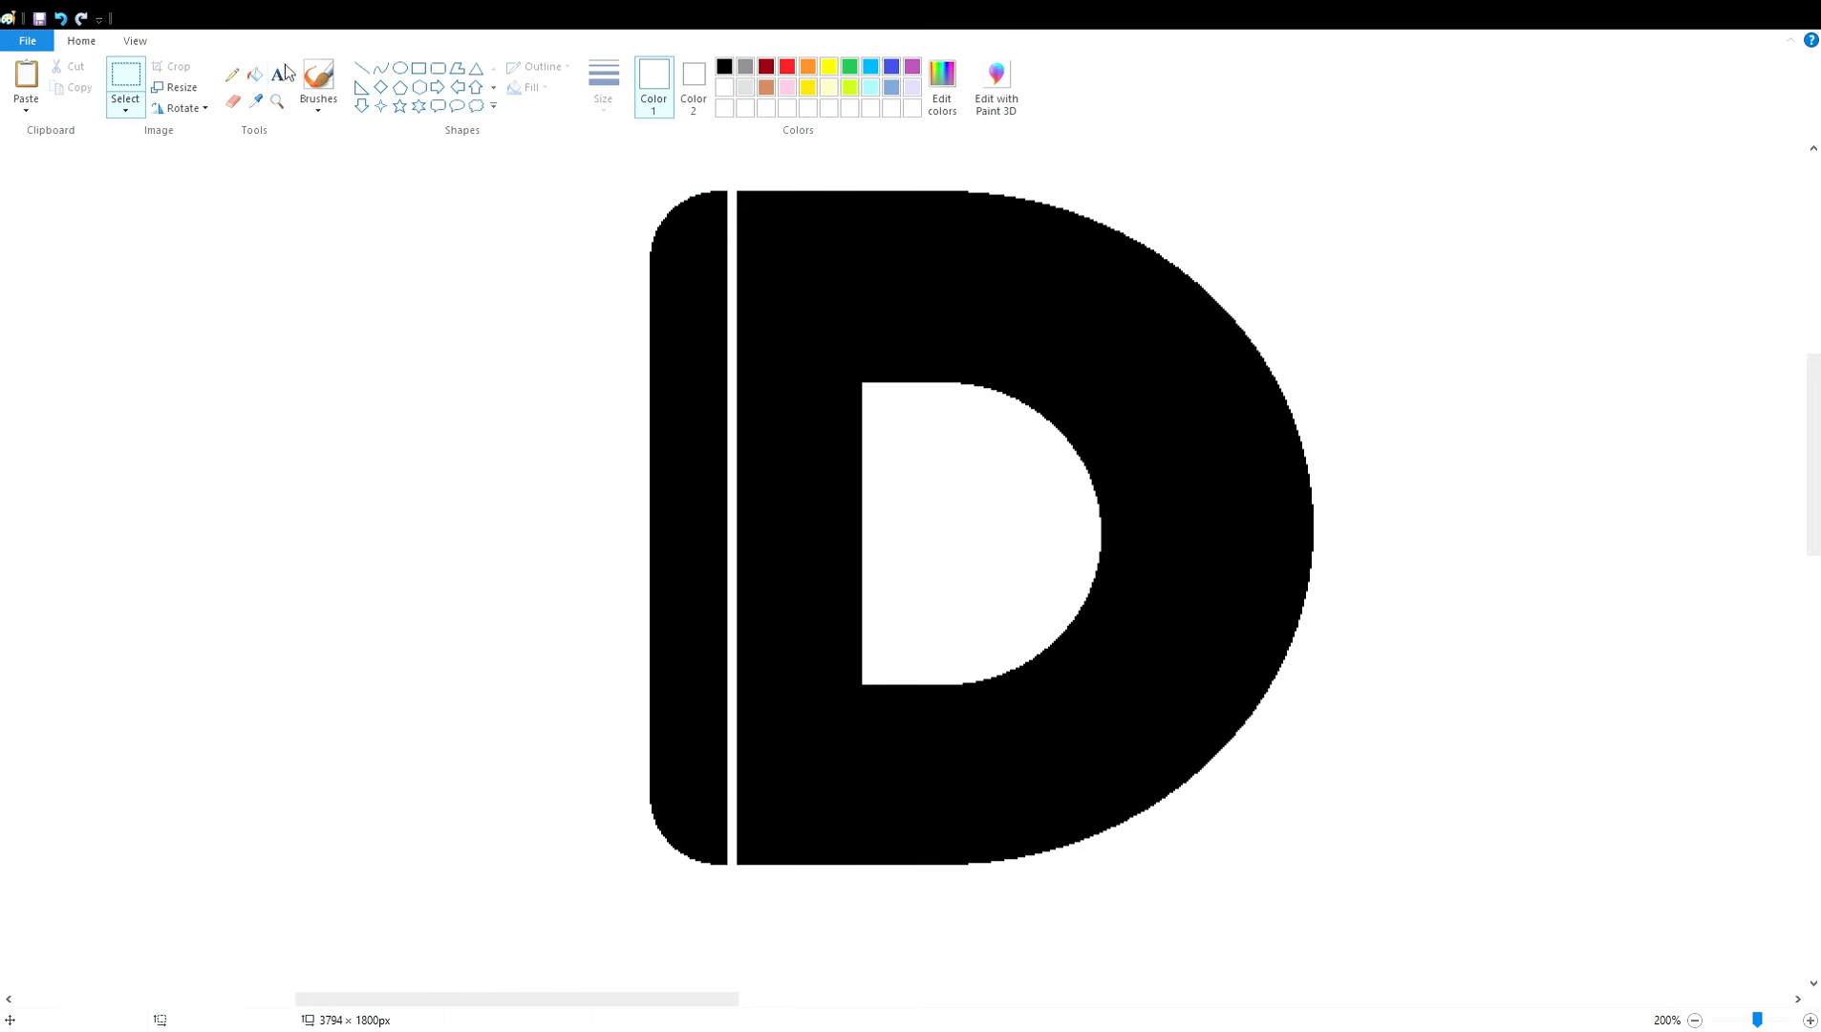
- Cut out the stem's rounded outer strip, paste it and rejoin it to the D to make the stem narrower
{"action": "left_click", "coordinate": [69, 67]}
{"action": "left_click", "coordinate": [27, 74]}
{"action": "left_click_drag", "start_coordinate": [41, 395], "coordinate": [678, 431]}
{"action": "key", "text": "Left"}
{"action": "key", "text": "Left"}
{"action": "key", "text": "Left"}
{"action": "key", "text": "Left"}
{"action": "key", "text": "Left"}
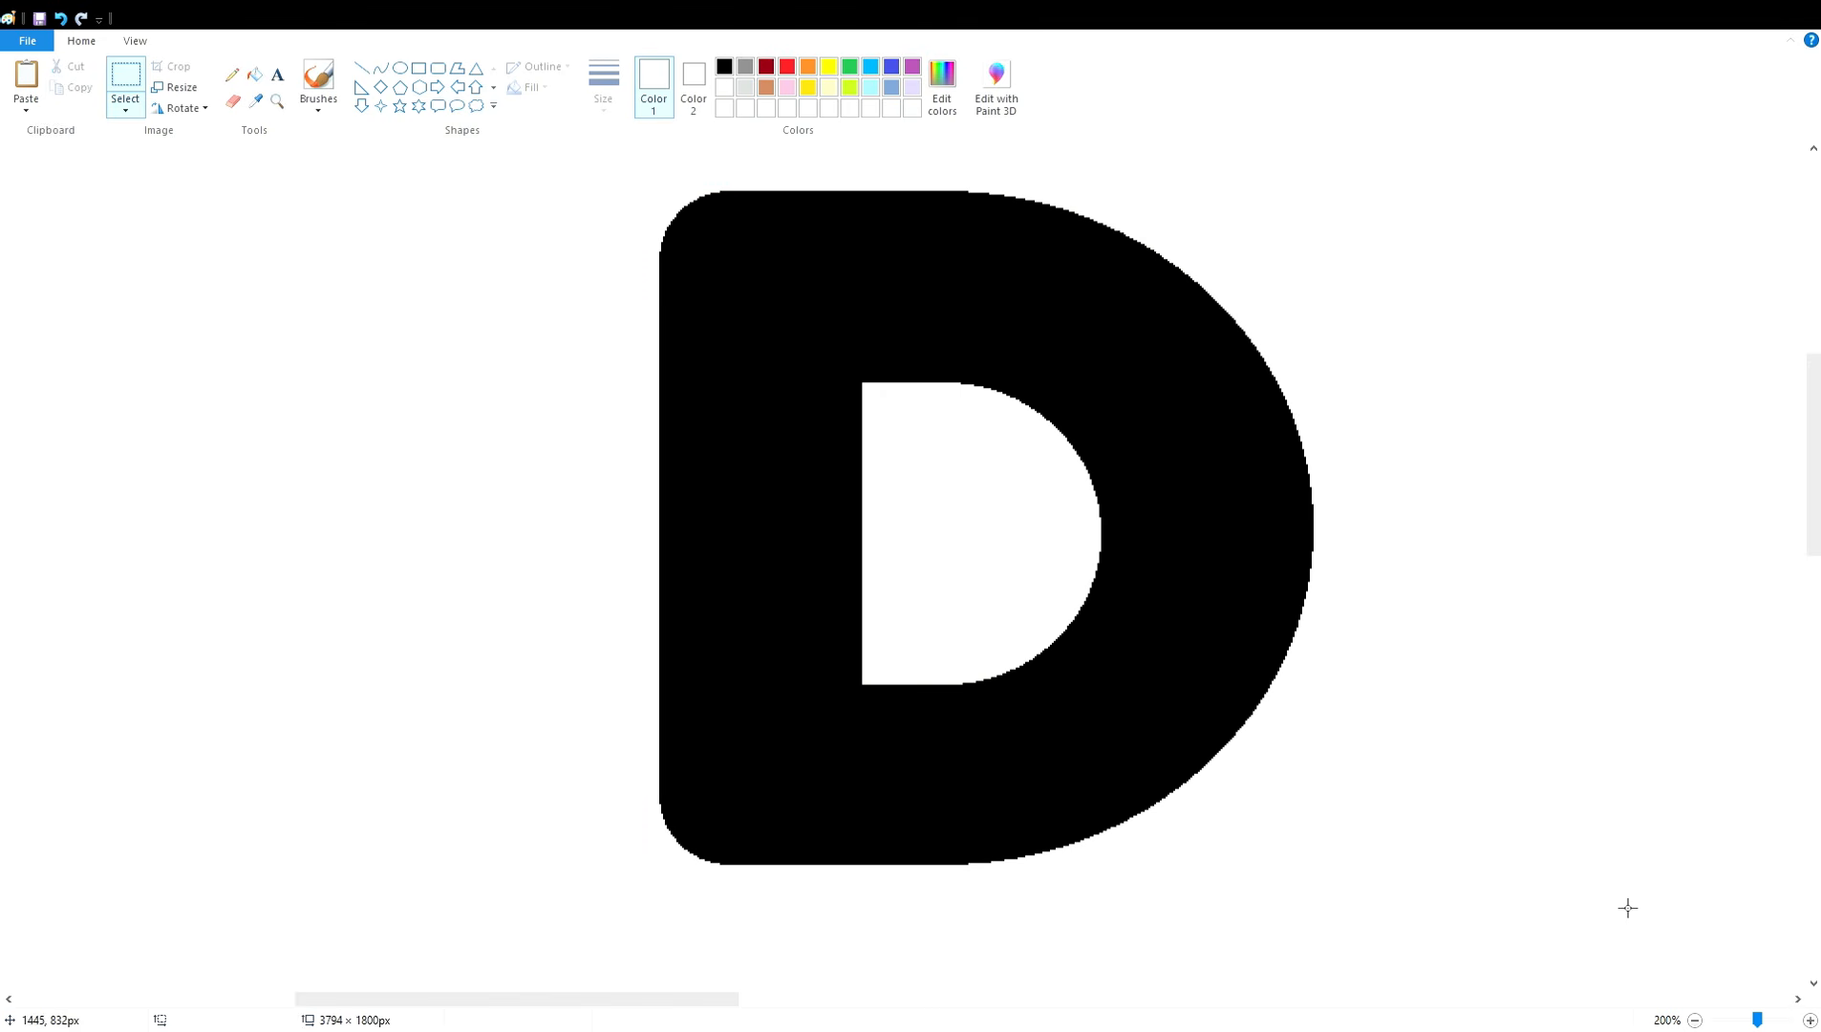
- Draw a black circle outline about 524 × 506 px around the D and nudge it left
{"action": "left_click", "coordinate": [1694, 1020]}
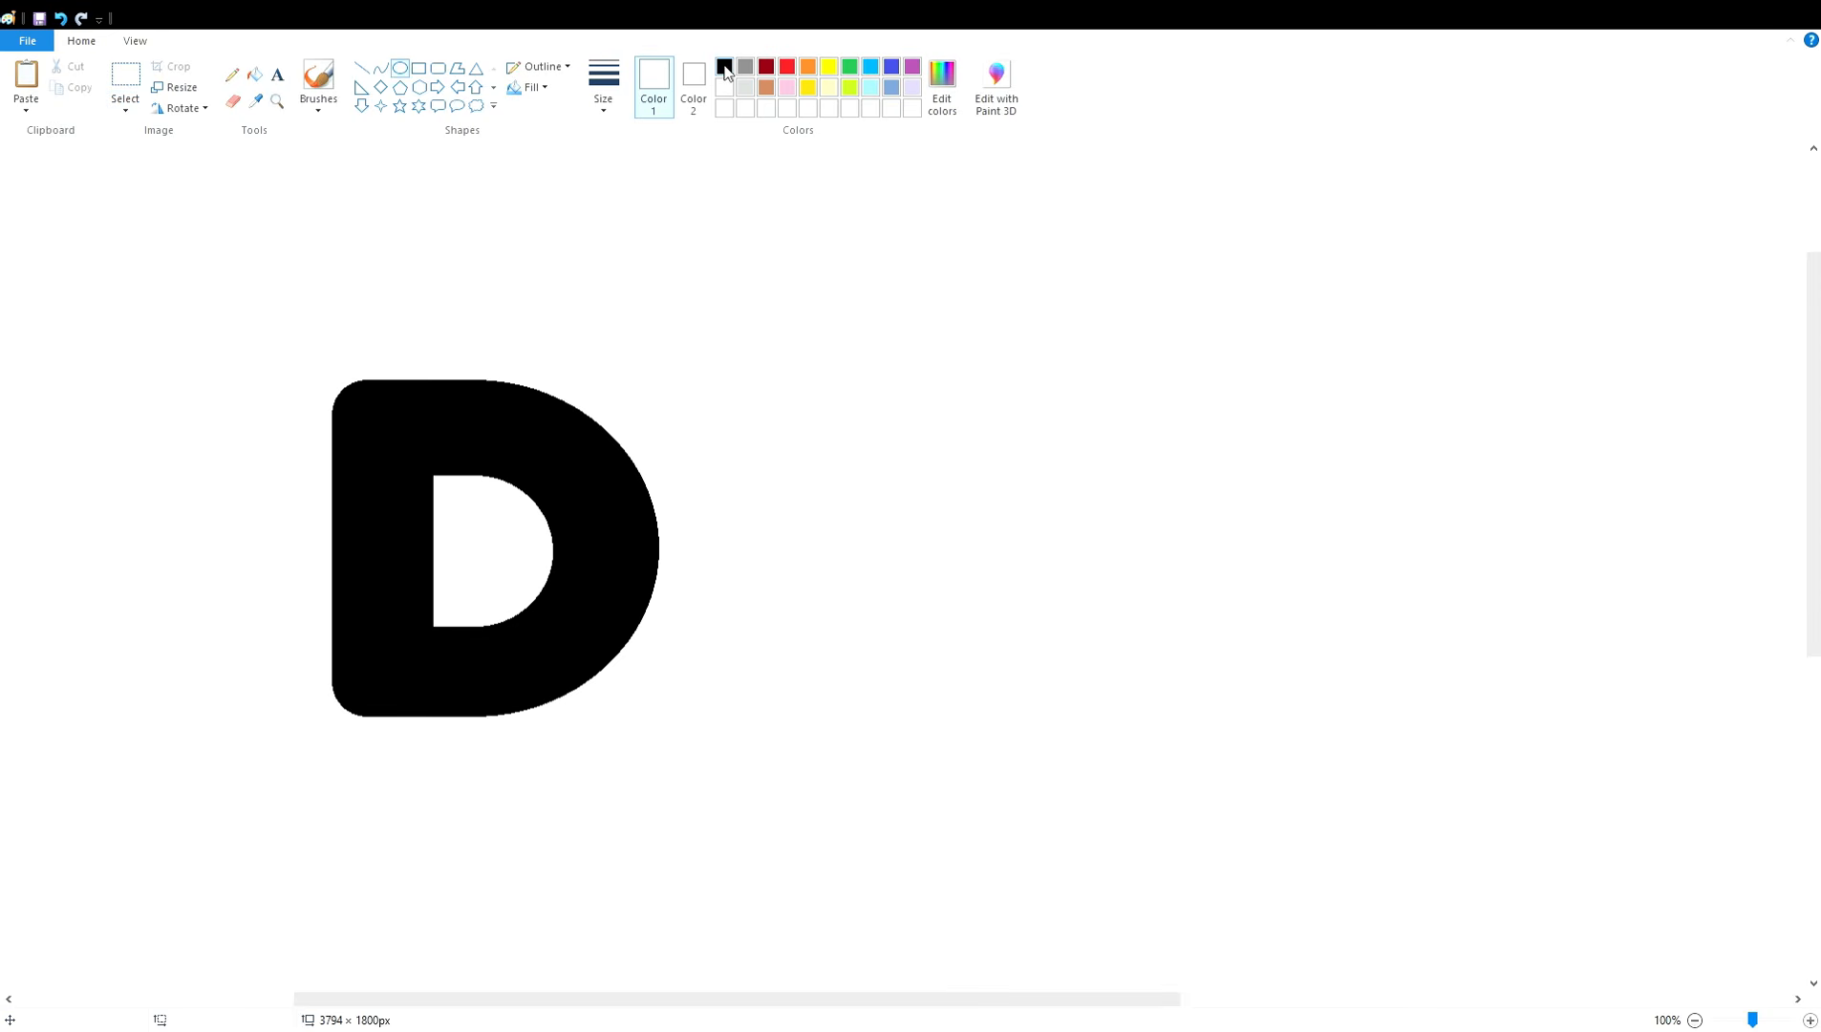
{"action": "left_click", "coordinate": [724, 72]}
{"action": "left_click_drag", "start_coordinate": [236, 302], "coordinate": [736, 784]}
{"action": "key", "text": "Left"}
{"action": "key", "text": "Left"}
{"action": "key", "text": "Left"}
{"action": "key", "text": "Left"}
{"action": "key", "text": "Left"}
{"action": "key", "text": "Left"}
{"action": "key", "text": "Left"}
{"action": "key", "text": "Left"}
{"action": "key", "text": "Left"}
{"action": "key", "text": "Left"}
{"action": "key", "text": "Left"}
{"action": "key", "text": "Left"}
{"action": "key", "text": "Left"}
{"action": "key", "text": "Left"}
{"action": "key", "text": "Left"}
{"action": "key", "text": "Left"}
{"action": "key", "text": "Left"}
{"action": "key", "text": "Left"}
{"action": "key", "text": "Left"}
{"action": "key", "text": "Left"}
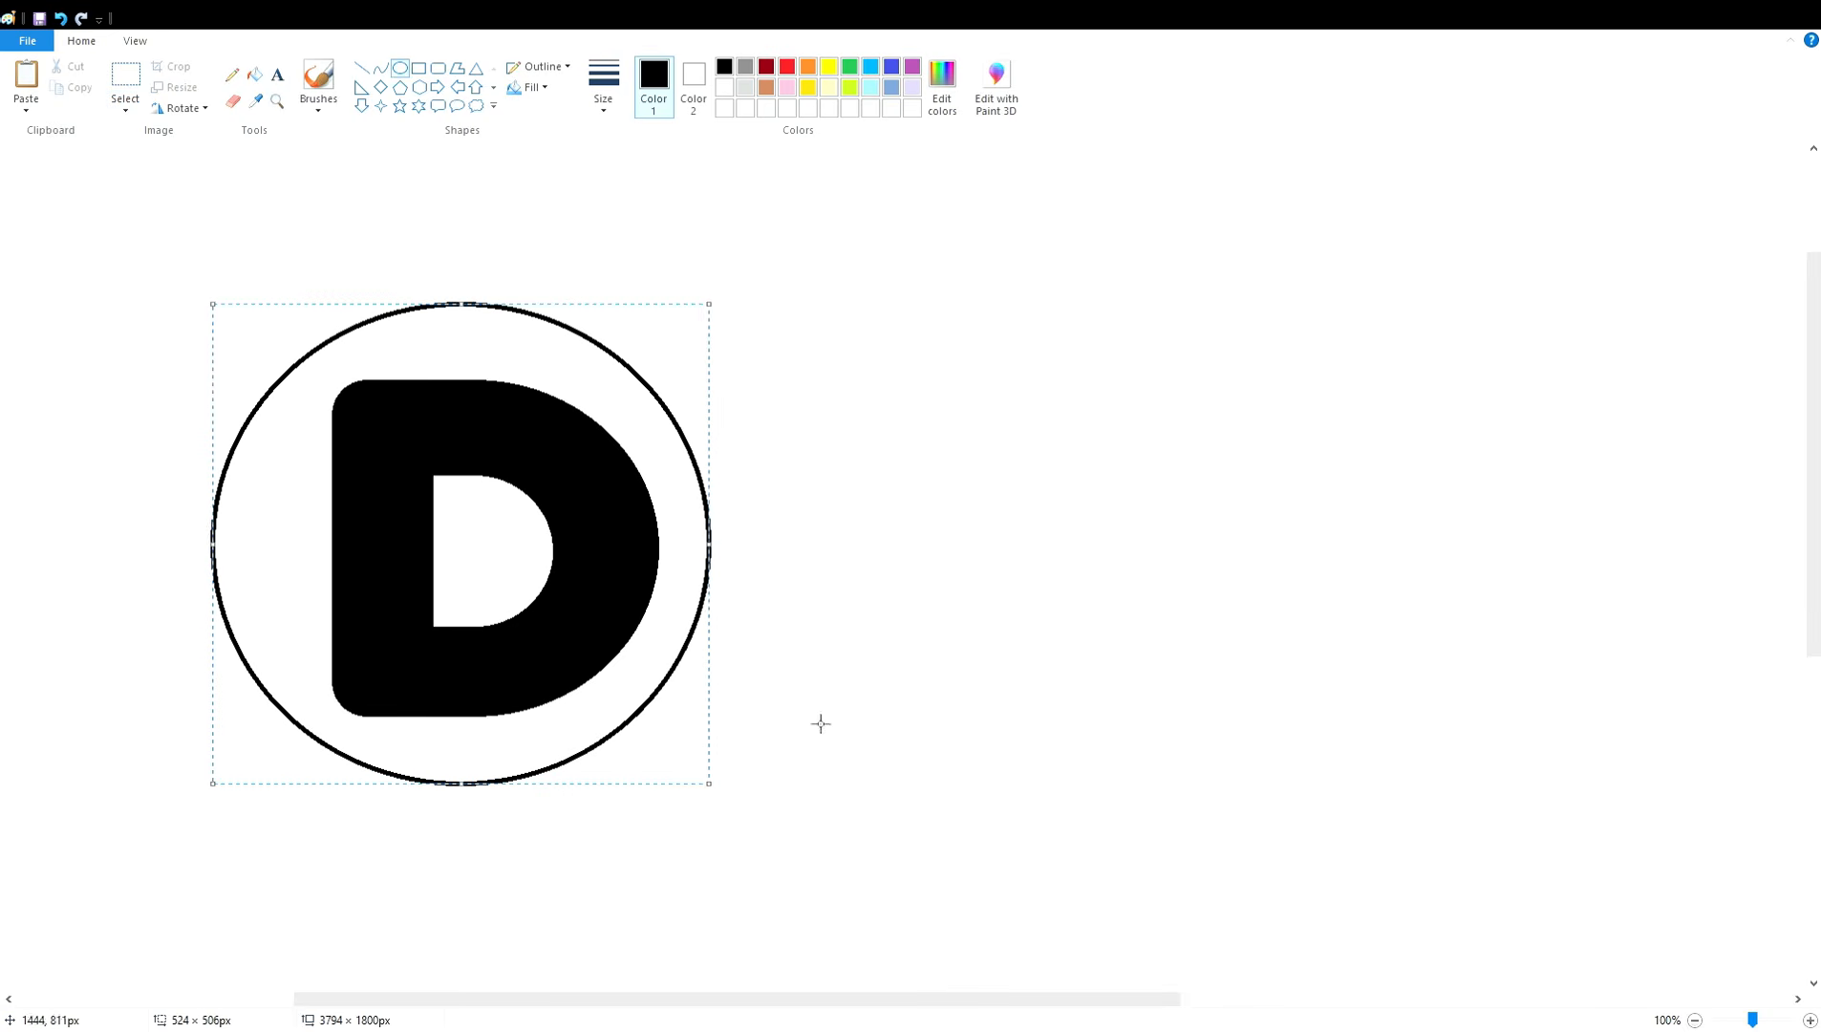
- Shrink the circle around the D to about 506 × 493 px and fine-tune its position to center the letter
{"action": "key", "text": "Down"}
{"action": "key", "text": "Down"}
{"action": "key", "text": "Down"}
{"action": "key", "text": "Down"}
{"action": "key", "text": "Down"}
{"action": "left_click_drag", "start_coordinate": [212, 554], "coordinate": [231, 548]}
{"action": "left_click_drag", "start_coordinate": [468, 309], "coordinate": [469, 321]}
{"action": "key", "text": "Up"}
{"action": "key", "text": "Up"}
{"action": "key", "text": "Up"}
{"action": "key", "text": "Up"}
{"action": "key", "text": "Up"}
{"action": "key", "text": "Up"}
{"action": "key", "text": "Up"}
{"action": "key", "text": "Up"}
{"action": "key", "text": "Left"}
{"action": "key", "text": "Left"}
{"action": "key", "text": "Left"}
{"action": "key", "text": "Left"}
{"action": "key", "text": "Left"}
{"action": "key", "text": "Left"}
{"action": "key", "text": "Left"}
{"action": "key", "text": "Left"}
{"action": "key", "text": "Left"}
{"action": "key", "text": "Left"}
{"action": "key", "text": "Left"}
{"action": "key", "text": "Left"}
{"action": "key", "text": "Left"}
{"action": "key", "text": "Left"}
{"action": "key", "text": "Left"}
{"action": "key", "text": "Left"}
{"action": "key", "text": "Left"}
{"action": "key", "text": "Left"}
{"action": "key", "text": "Left"}
{"action": "key", "text": "Left"}
{"action": "key", "text": "Right"}
{"action": "key", "text": "Right"}
{"action": "key", "text": "Right"}
{"action": "key", "text": "Right"}
{"action": "key", "text": "Right"}
{"action": "key", "text": "Right"}
{"action": "key", "text": "Right"}
{"action": "key", "text": "Right"}
{"action": "key", "text": "Right"}
{"action": "key", "text": "Right"}
{"action": "key", "text": "Right"}
{"action": "key", "text": "Right"}
{"action": "key", "text": "Right"}
{"action": "key", "text": "Right"}
{"action": "key", "text": "Right"}
{"action": "key", "text": "Right"}
{"action": "key", "text": "Right"}
{"action": "key", "text": "Right"}
{"action": "key", "text": "Right"}
{"action": "key", "text": "Right"}
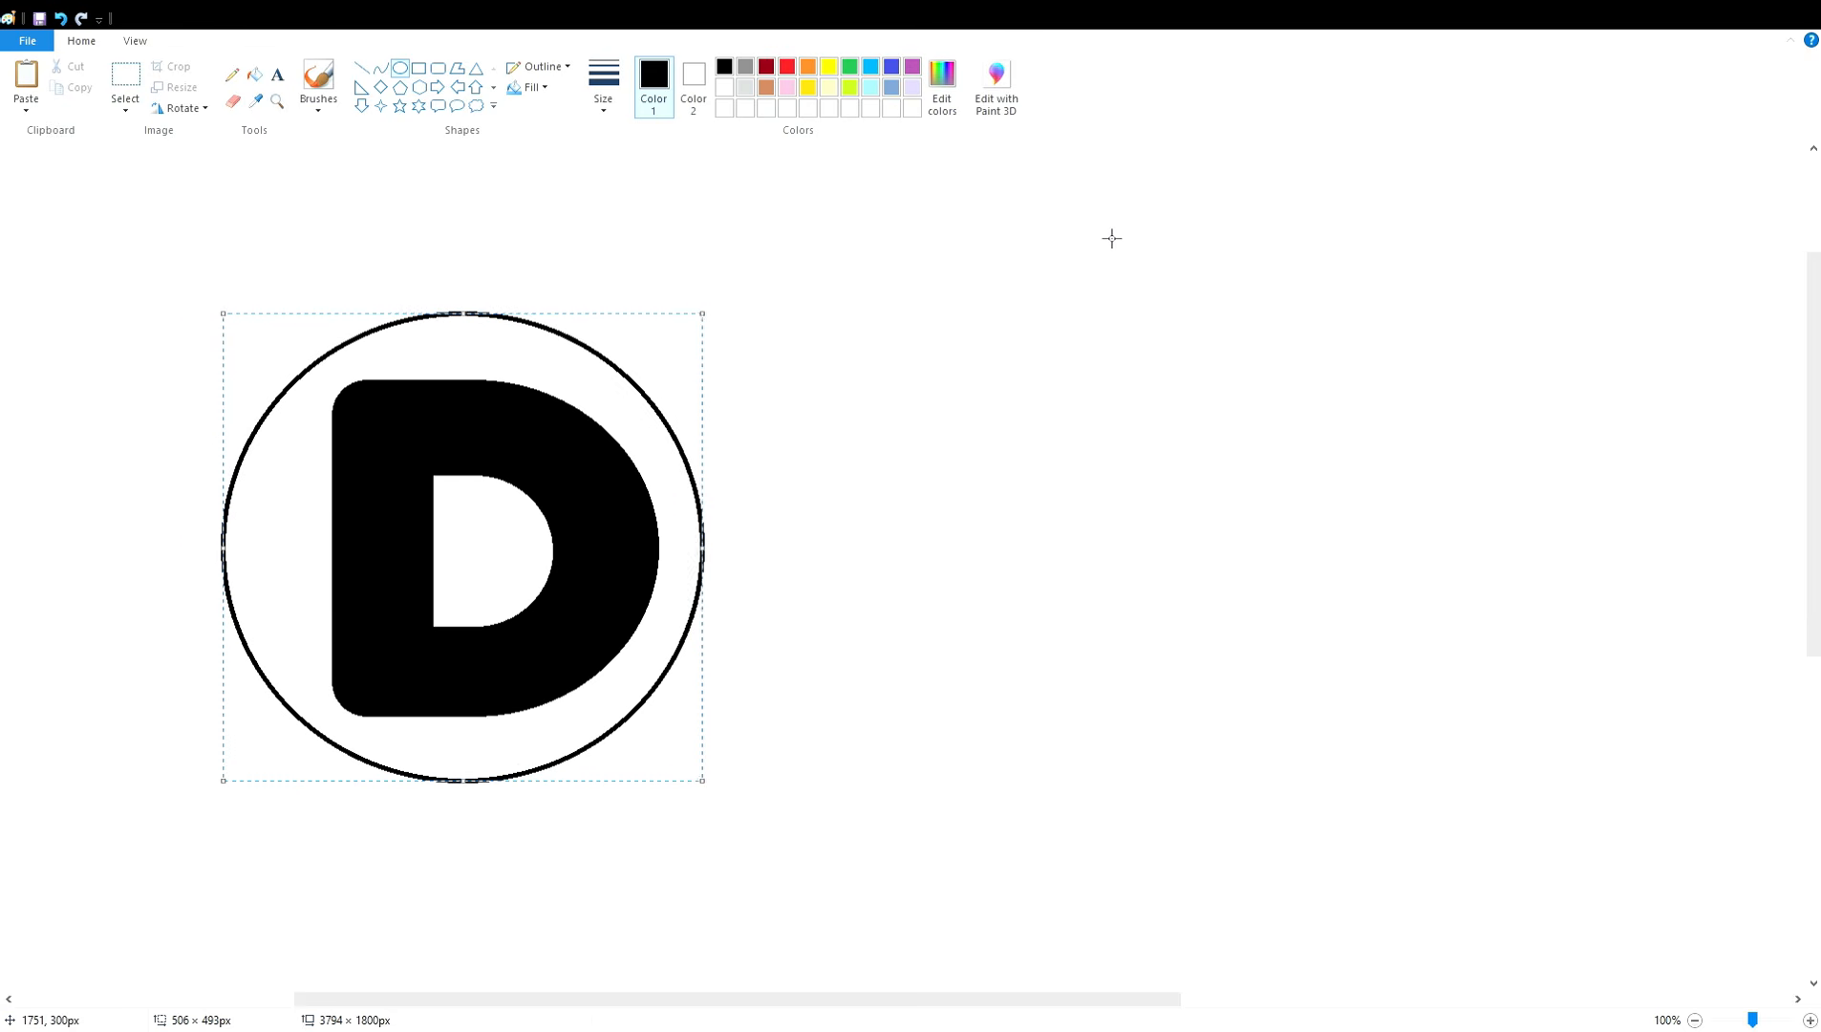
- Try purple as the fill for the circle's background and the D's inner opening
{"action": "left_click", "coordinate": [911, 66]}
{"action": "left_click", "coordinate": [255, 73]}
{"action": "left_click", "coordinate": [287, 401]}
{"action": "left_click", "coordinate": [492, 550]}
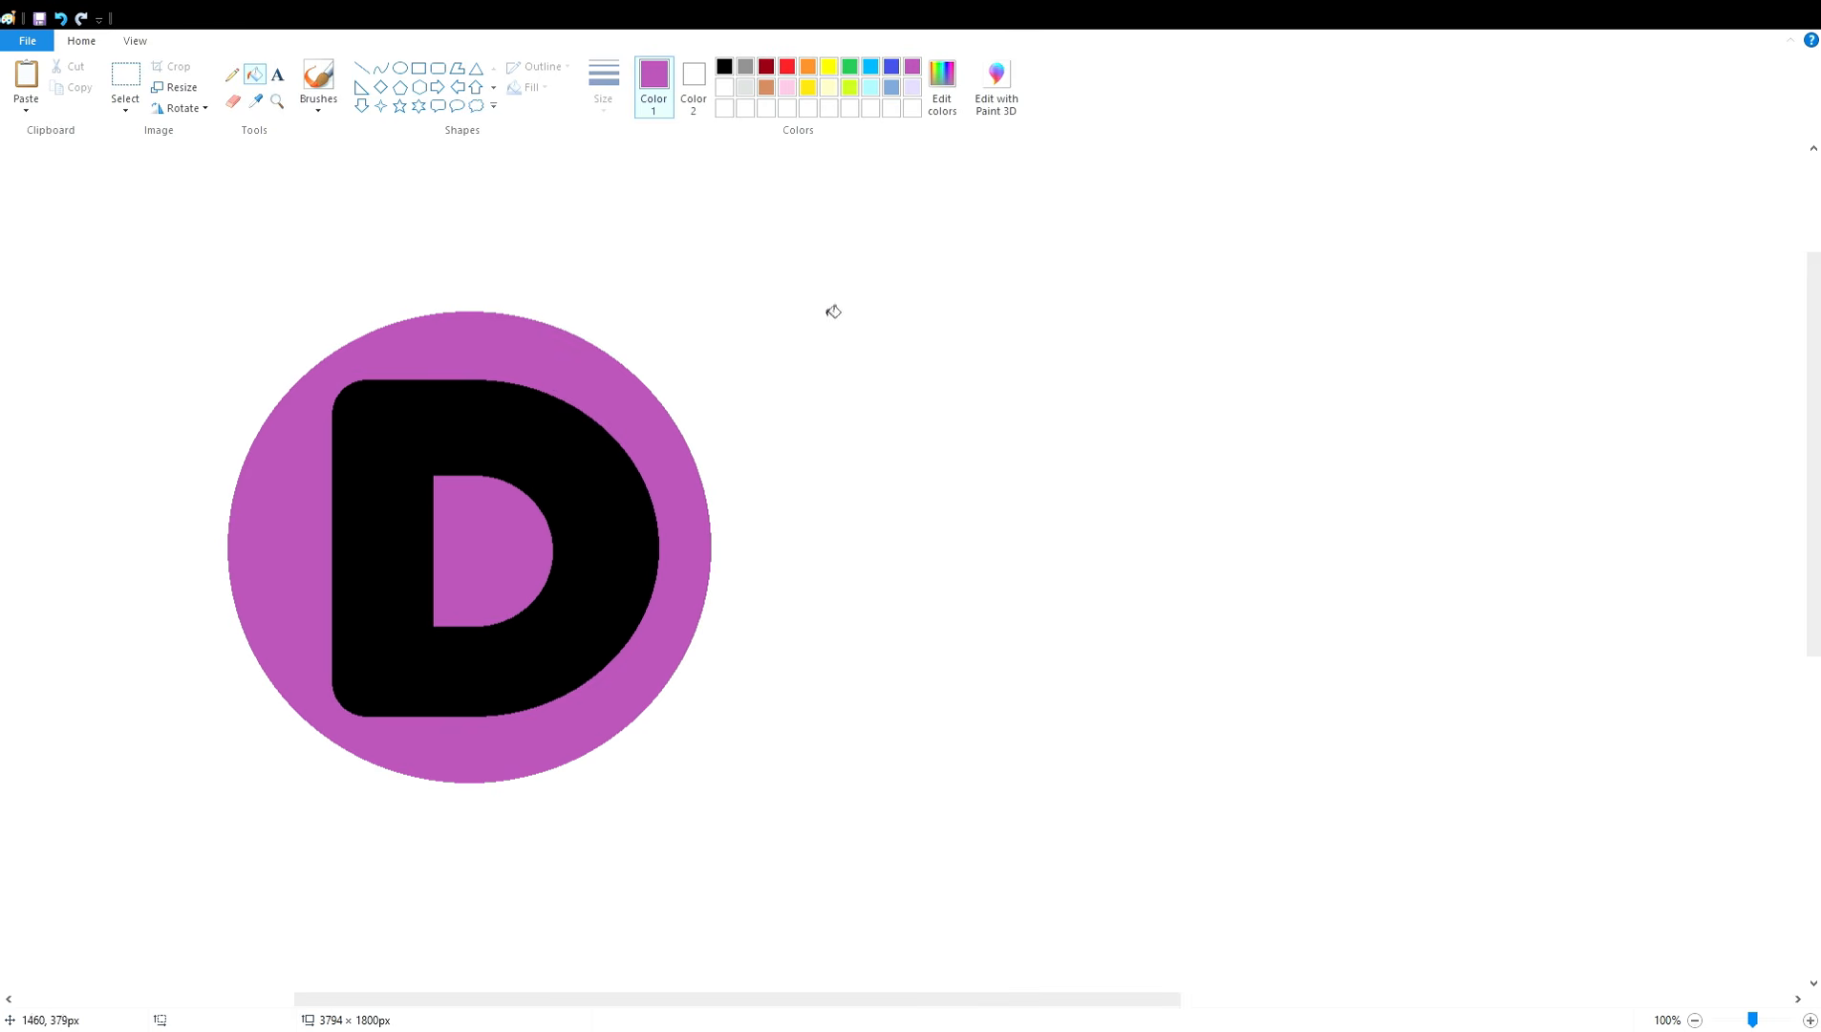
- Fill the circle's background and the D's inner opening with a custom dark blue, and fill the D yellow
{"action": "left_click", "coordinate": [735, 653]}
{"action": "left_click", "coordinate": [680, 592]}
{"action": "left_click", "coordinate": [491, 551]}
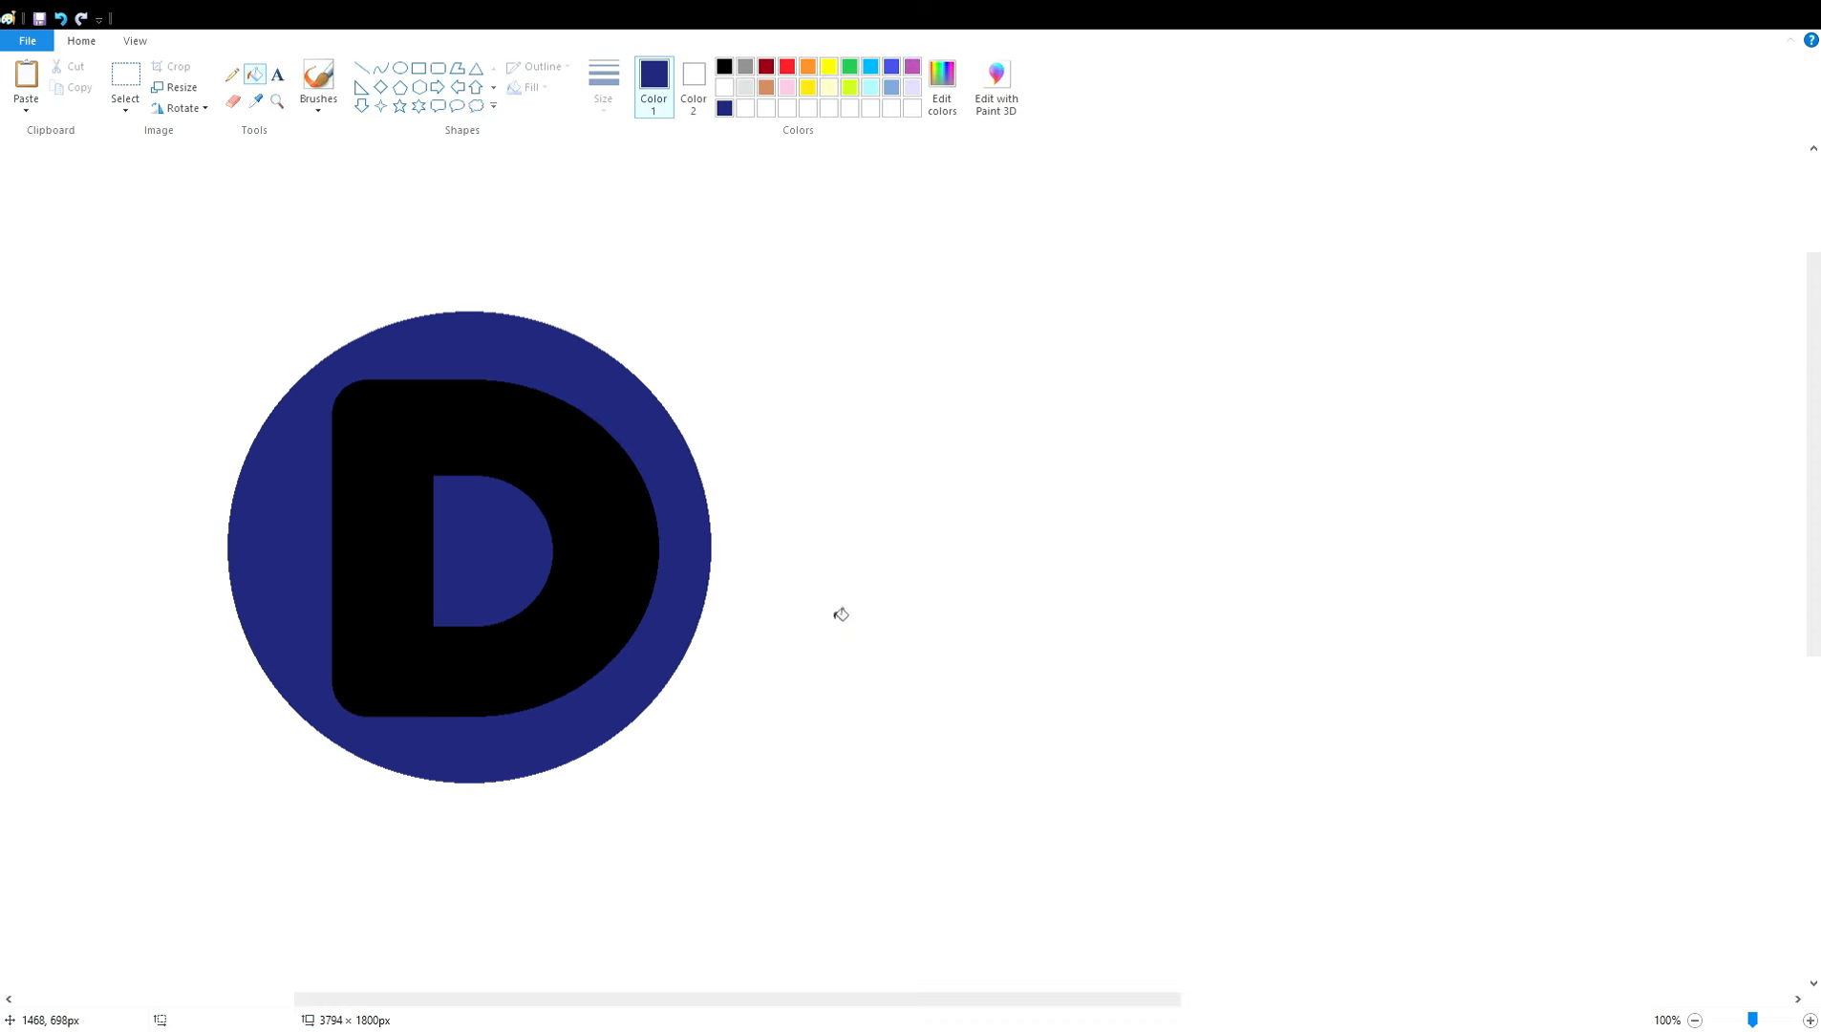
{"action": "left_click", "coordinate": [560, 481]}
{"action": "left_click", "coordinate": [1693, 1020]}
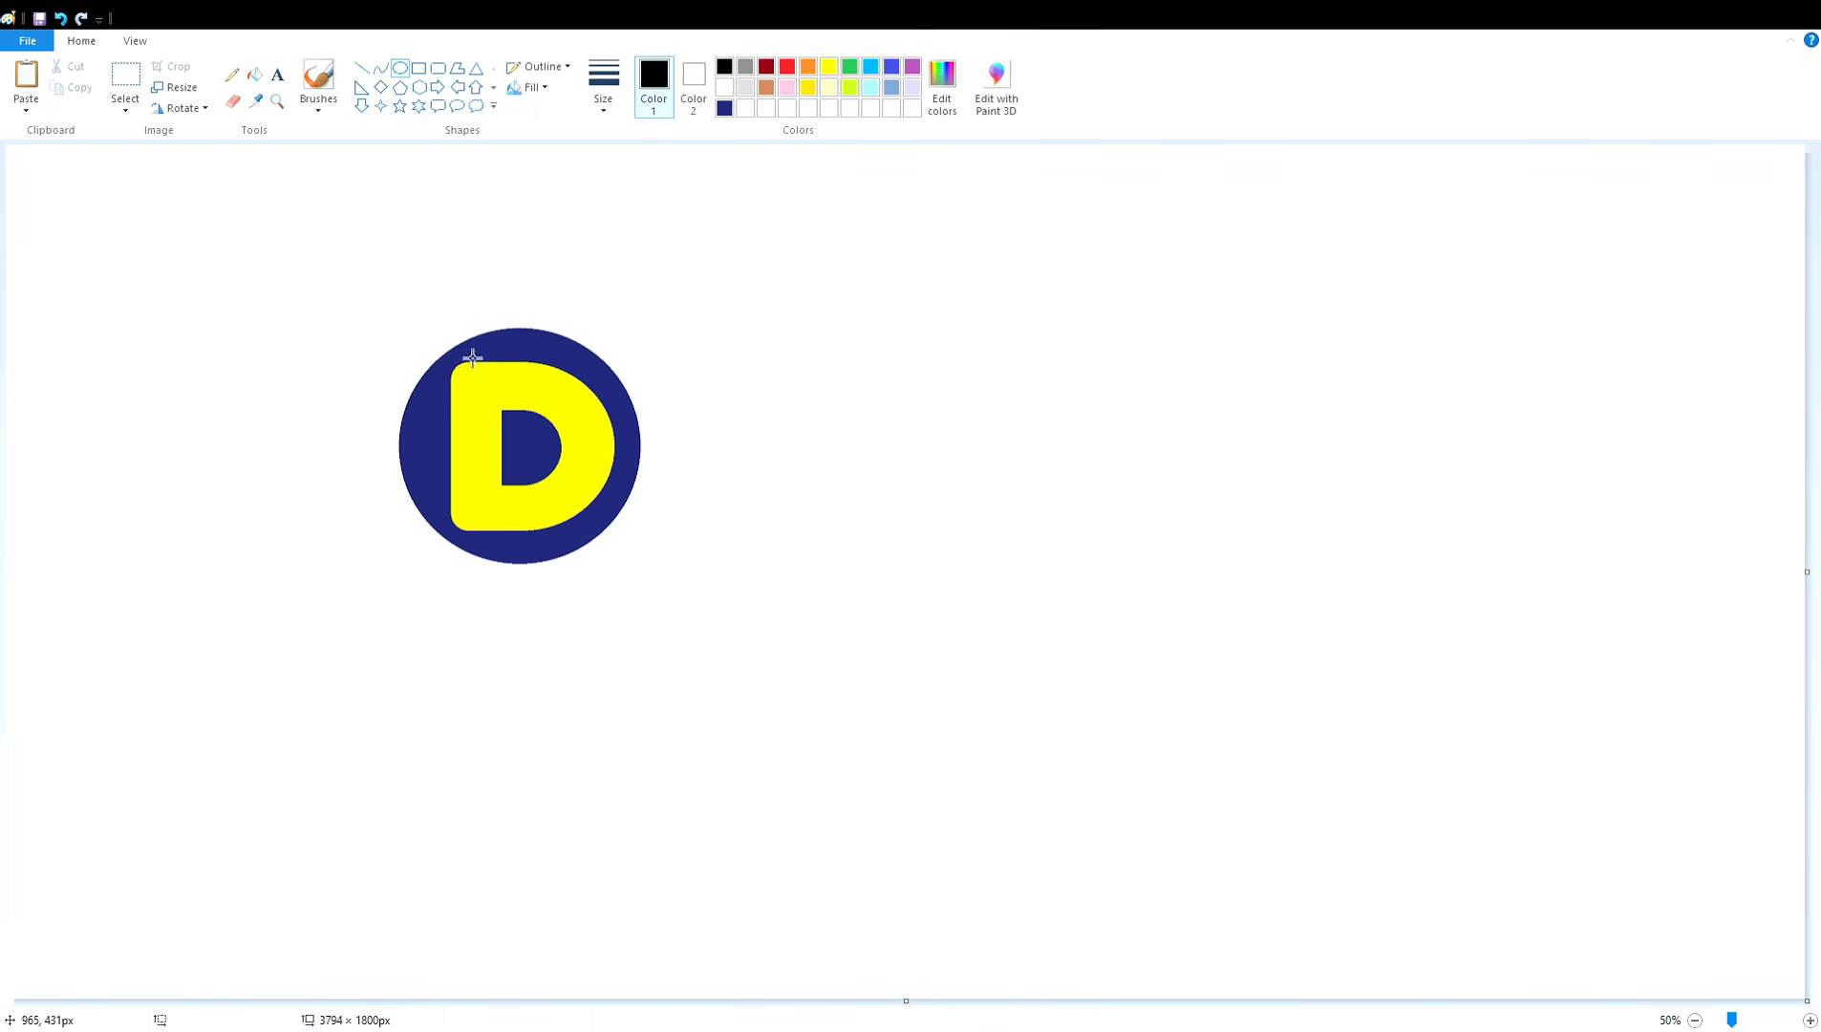
- Draw a smaller black circle outline and place it on the white area to the upper right of the D badge
{"action": "left_click_drag", "start_coordinate": [661, 541], "coordinate": [647, 526]}
{"action": "mouse_move", "coordinate": [588, 463]}
{"action": "left_mouse_down"}
{"action": "mouse_move", "coordinate": [809, 392]}
{"action": "mouse_move", "coordinate": [813, 308]}
{"action": "left_mouse_up"}
{"action": "left_click", "coordinate": [1025, 317]}
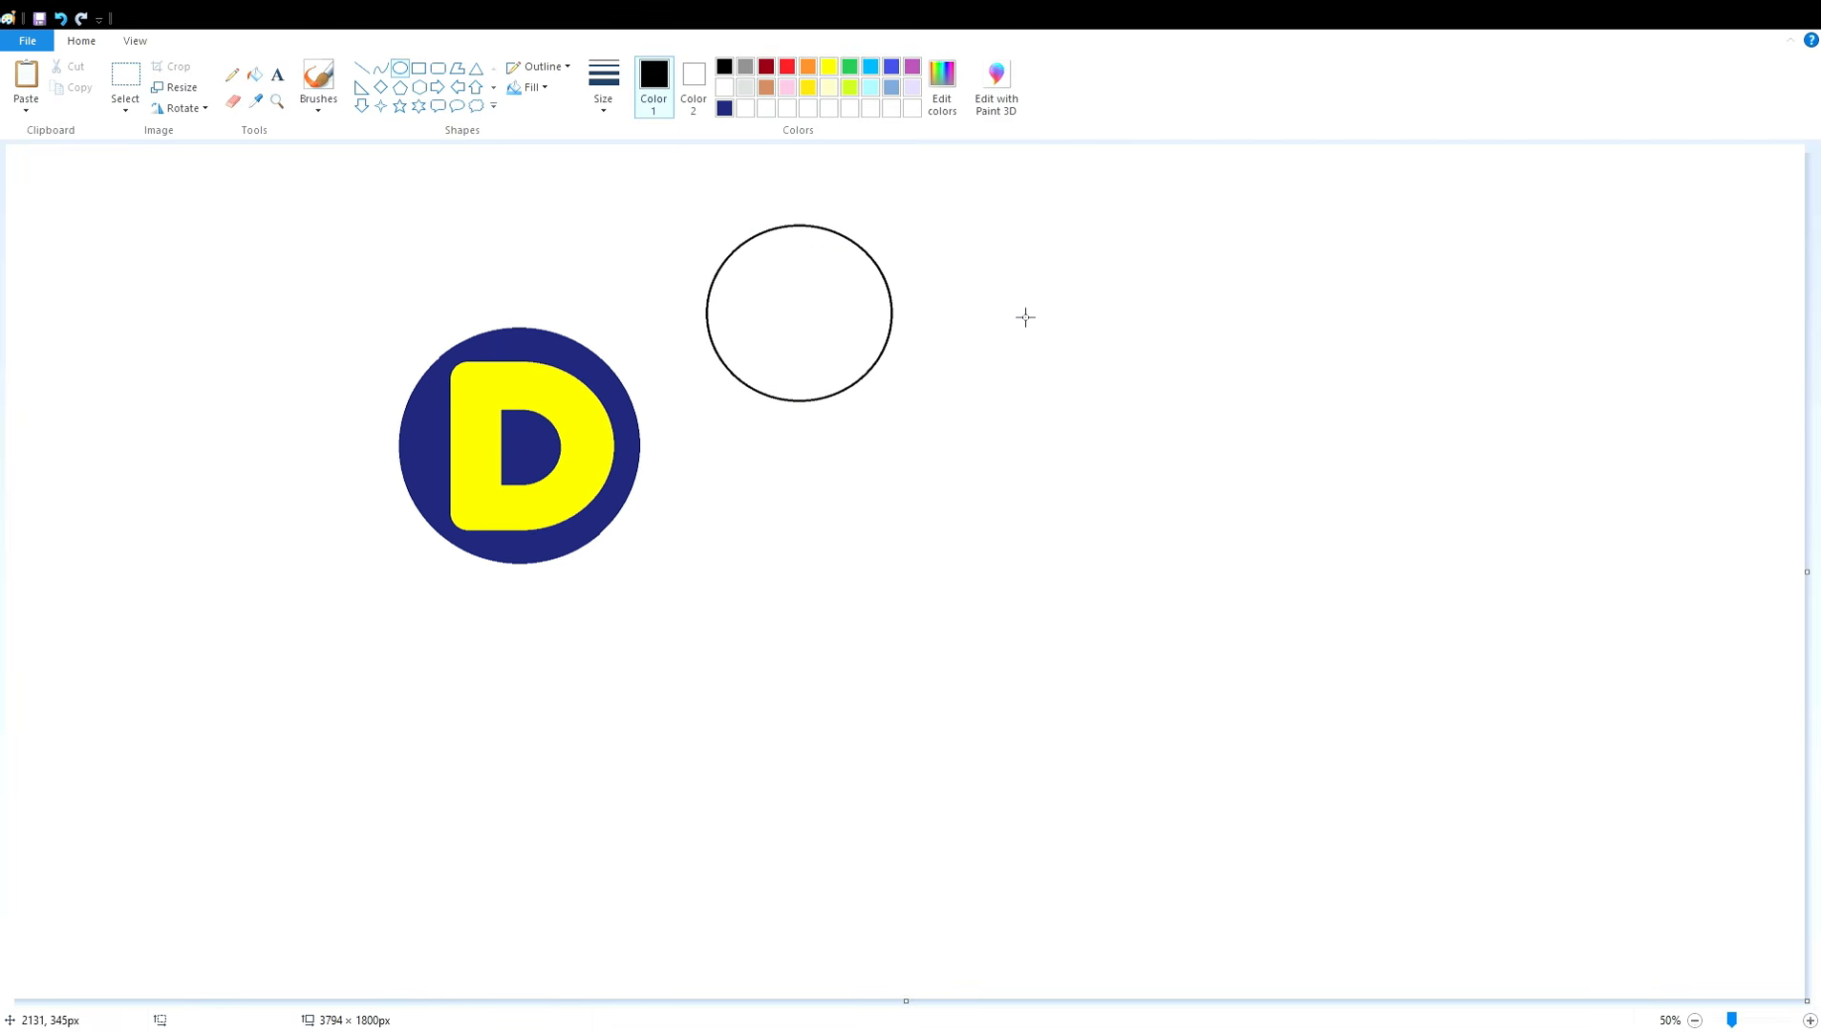
- Duplicate the black circle outline and place the copy directly beneath the original, aligned vertically with it
{"action": "left_click", "coordinate": [1806, 1020]}
{"action": "left_click_drag", "start_coordinate": [1280, 781], "coordinate": [1280, 782]}
{"action": "key", "text": "ctrl+c"}
{"action": "key", "text": "ctrl+v"}
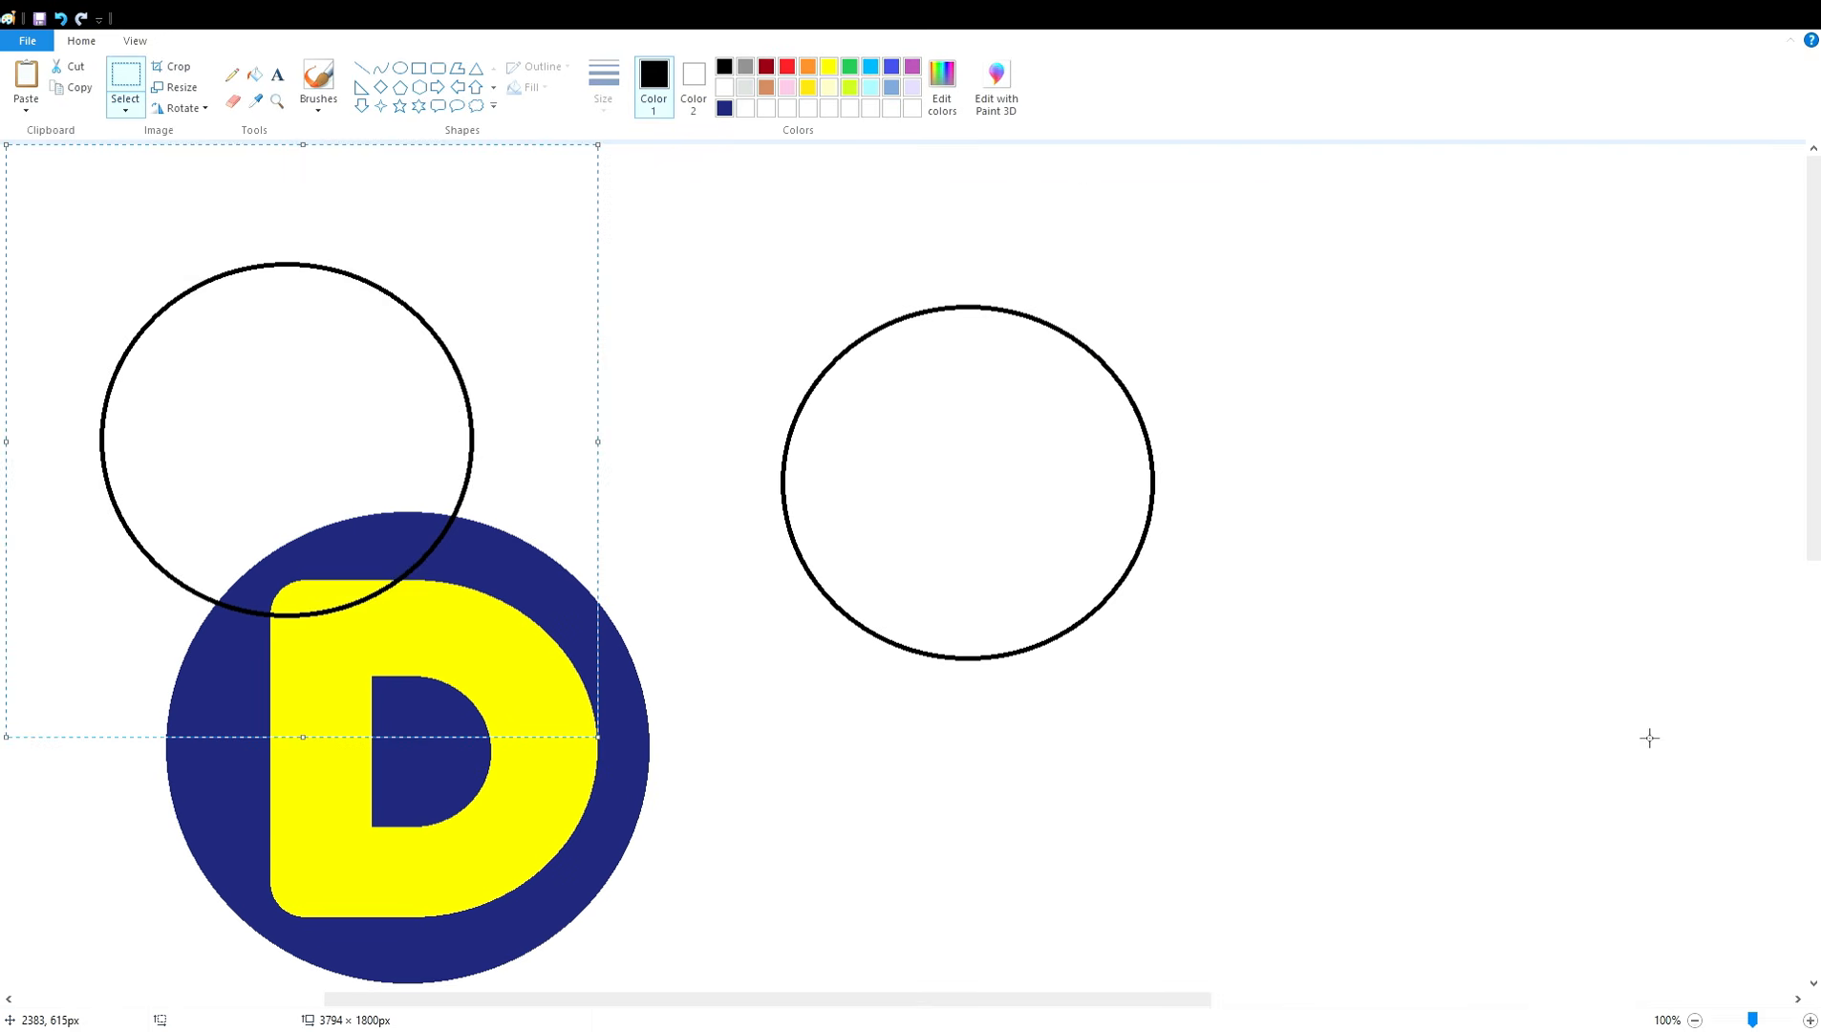
{"action": "left_click_drag", "start_coordinate": [301, 448], "coordinate": [977, 490]}
{"action": "key", "text": "Right"}
{"action": "key", "text": "Right"}
{"action": "key", "text": "Right"}
{"action": "key", "text": "Right"}
{"action": "key", "text": "Right"}
{"action": "key", "text": "Right"}
{"action": "key", "text": "Down"}
{"action": "key", "text": "Down"}
{"action": "key", "text": "Down"}
{"action": "key", "text": "Down"}
{"action": "key", "text": "Down"}
{"action": "key", "text": "Down"}
{"action": "key", "text": "Down"}
{"action": "key", "text": "Down"}
{"action": "key", "text": "Down"}
{"action": "key", "text": "Down"}
{"action": "key", "text": "Down"}
{"action": "key", "text": "Down"}
{"action": "key", "text": "Down"}
{"action": "key", "text": "Down"}
{"action": "key", "text": "Down"}
{"action": "key", "text": "Down"}
{"action": "key", "text": "Down"}
{"action": "key", "text": "Down"}
{"action": "key", "text": "Down"}
{"action": "key", "text": "Down"}
{"action": "key", "text": "Up"}
{"action": "key", "text": "Up"}
{"action": "key", "text": "Up"}
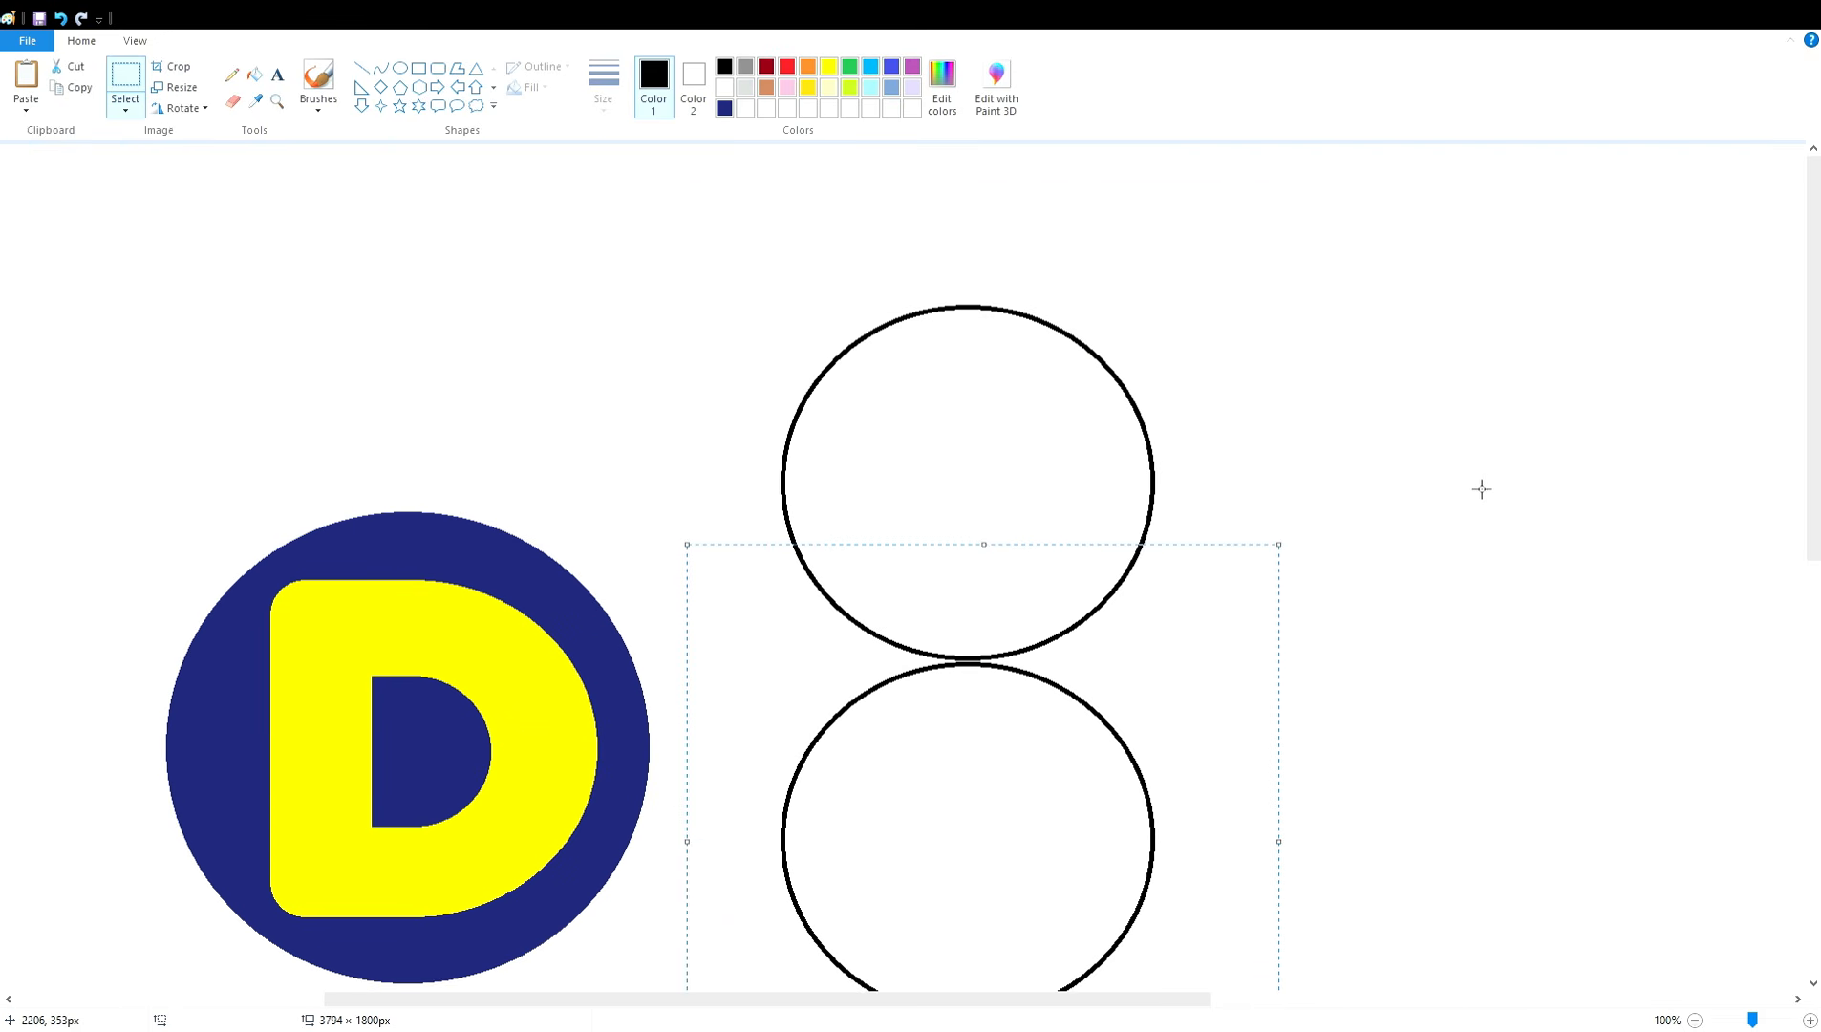
- Move the copied circle straight up until it coincides with the original circle
{"action": "scroll", "coordinate": [1503, 590], "scroll_direction": "down", "scroll_amount": 3}
{"action": "scroll", "coordinate": [1502, 590], "scroll_direction": "up", "scroll_amount": 3}
{"action": "key", "text": "Up"}
{"action": "key", "text": "Up"}
{"action": "key", "text": "Up"}
{"action": "key", "text": "Up"}
{"action": "key", "text": "Up"}
{"action": "key", "text": "Up"}
{"action": "key", "text": "Up"}
{"action": "key", "text": "Up"}
{"action": "key", "text": "Up"}
{"action": "key", "text": "Up"}
{"action": "key", "text": "Up"}
{"action": "key", "text": "Up"}
{"action": "key", "text": "Up"}
{"action": "key", "text": "Up"}
{"action": "key", "text": "Up"}
{"action": "key", "text": "Up"}
{"action": "key", "text": "Up"}
{"action": "key", "text": "Up"}
{"action": "key", "text": "Up"}
{"action": "key", "text": "Up"}
{"action": "key", "text": "Up"}
{"action": "key", "text": "Up"}
{"action": "key", "text": "Up"}
{"action": "key", "text": "Up"}
{"action": "key", "text": "Up"}
{"action": "key", "text": "Up"}
{"action": "key", "text": "Up"}
{"action": "key", "text": "Up"}
{"action": "key", "text": "Up"}
{"action": "key", "text": "Up"}
{"action": "key", "text": "Up"}
{"action": "key", "text": "Up"}
{"action": "key", "text": "Up"}
{"action": "key", "text": "Up"}
{"action": "key", "text": "Up"}
{"action": "key", "text": "Up"}
{"action": "key", "text": "Up"}
{"action": "key", "text": "Up"}
{"action": "key", "text": "Up"}
{"action": "key", "text": "Up"}
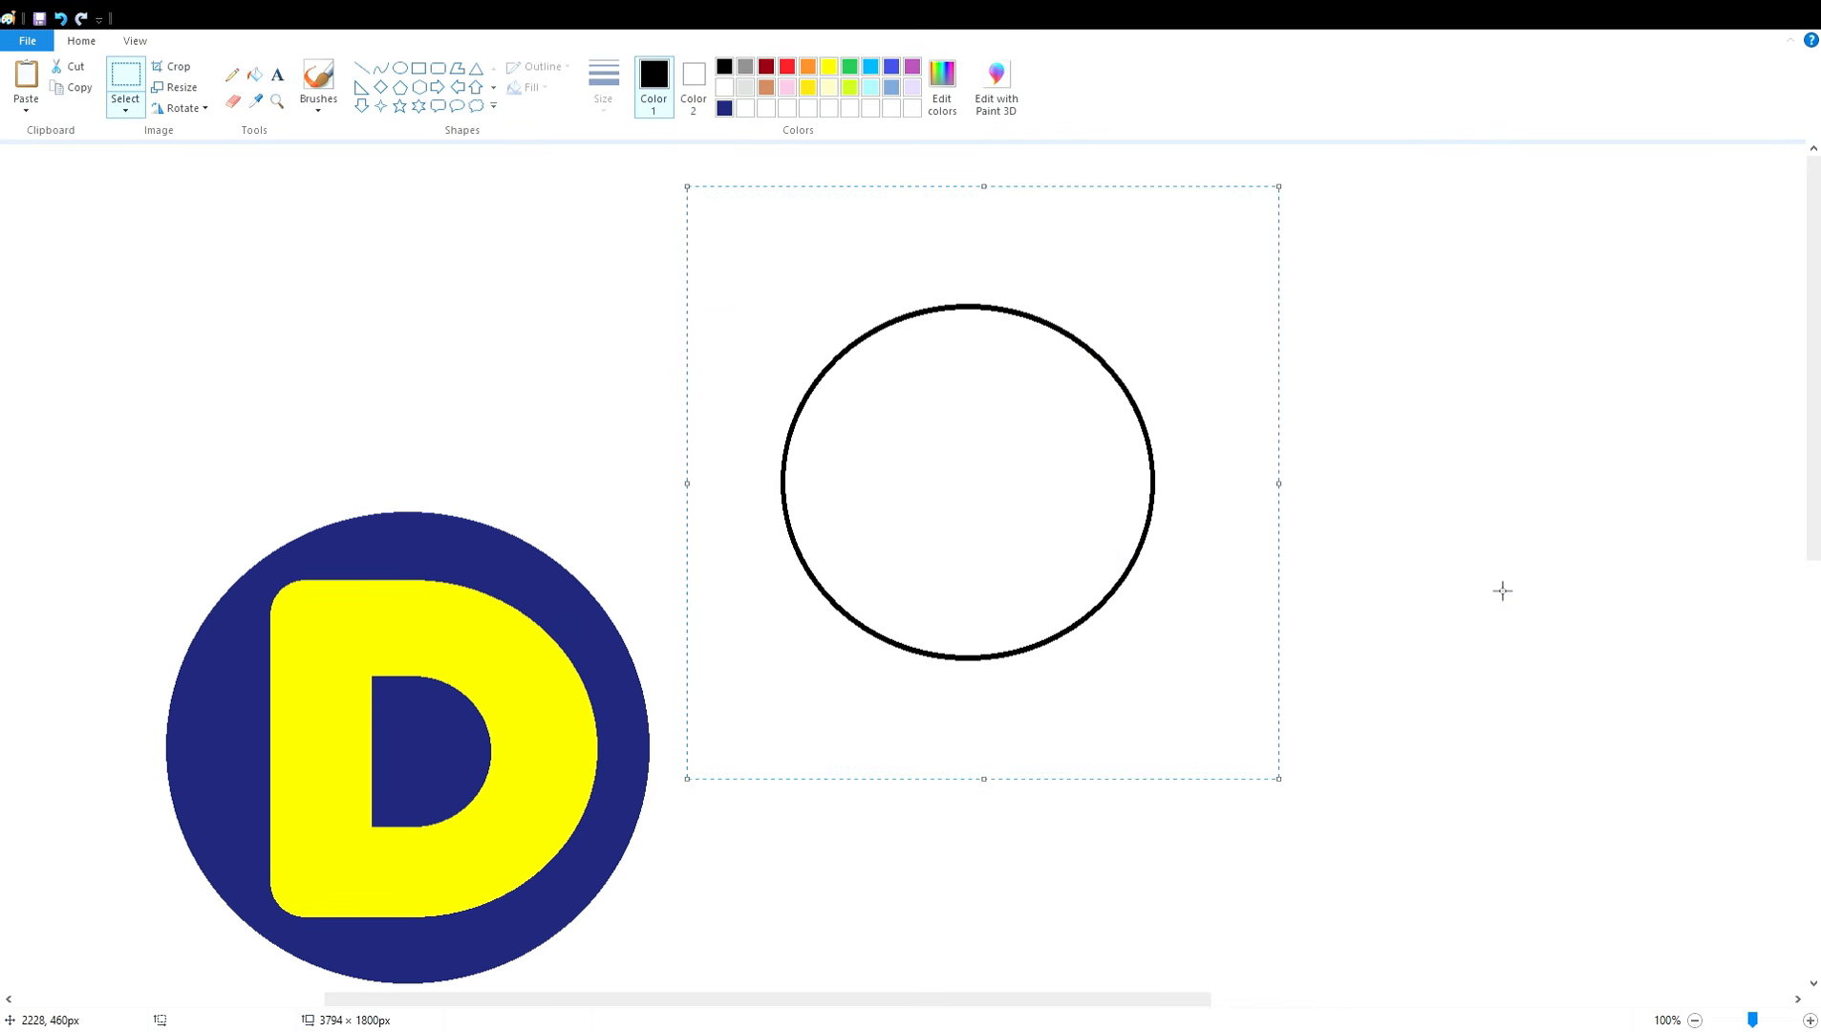
- Move the copied circle straight down to the lower part of the canvas, vertically aligned with the original
{"action": "key", "text": "Down"}
{"action": "key", "text": "Down"}
{"action": "key", "text": "Down"}
{"action": "key", "text": "Down"}
{"action": "key", "text": "Down"}
{"action": "key", "text": "Down"}
{"action": "key", "text": "Down"}
{"action": "key", "text": "Down"}
{"action": "key", "text": "Down"}
{"action": "key", "text": "Down"}
{"action": "key", "text": "Down"}
{"action": "key", "text": "Down"}
{"action": "key", "text": "Down"}
{"action": "key", "text": "Down"}
{"action": "key", "text": "Down"}
{"action": "key", "text": "Down"}
{"action": "key", "text": "Down"}
{"action": "key", "text": "Down"}
{"action": "key", "text": "Down"}
{"action": "key", "text": "Down"}
{"action": "scroll", "coordinate": [1502, 590], "scroll_direction": "down", "scroll_amount": 5}
{"action": "key", "text": "Down"}
{"action": "key", "text": "Down"}
{"action": "key", "text": "Down"}
{"action": "key", "text": "Down"}
{"action": "key", "text": "Down"}
{"action": "key", "text": "Down"}
{"action": "key", "text": "Down"}
{"action": "key", "text": "Down"}
{"action": "key", "text": "Down"}
{"action": "key", "text": "Down"}
{"action": "key", "text": "Down"}
{"action": "key", "text": "Down"}
{"action": "key", "text": "Down"}
{"action": "key", "text": "Down"}
{"action": "key", "text": "Down"}
{"action": "key", "text": "Down"}
{"action": "key", "text": "Down"}
{"action": "key", "text": "Down"}
{"action": "key", "text": "Down"}
{"action": "key", "text": "Down"}
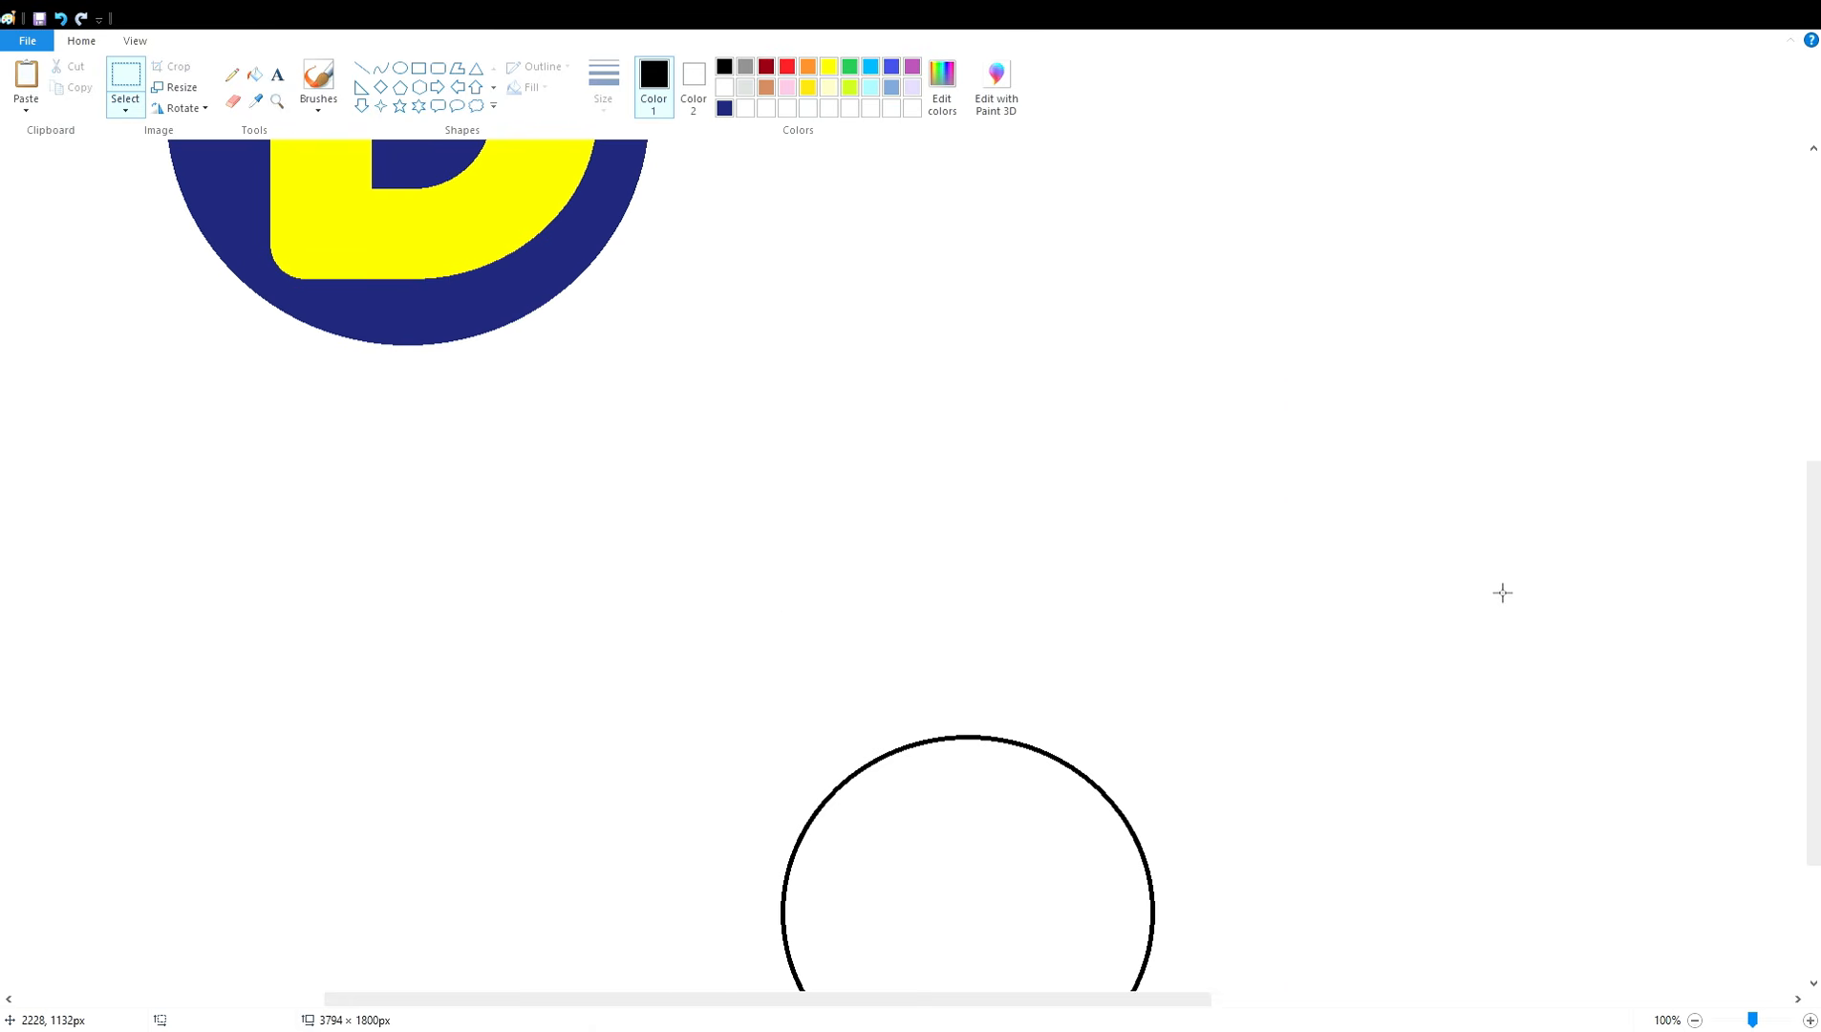
{"action": "left_click", "coordinate": [1695, 1019]}
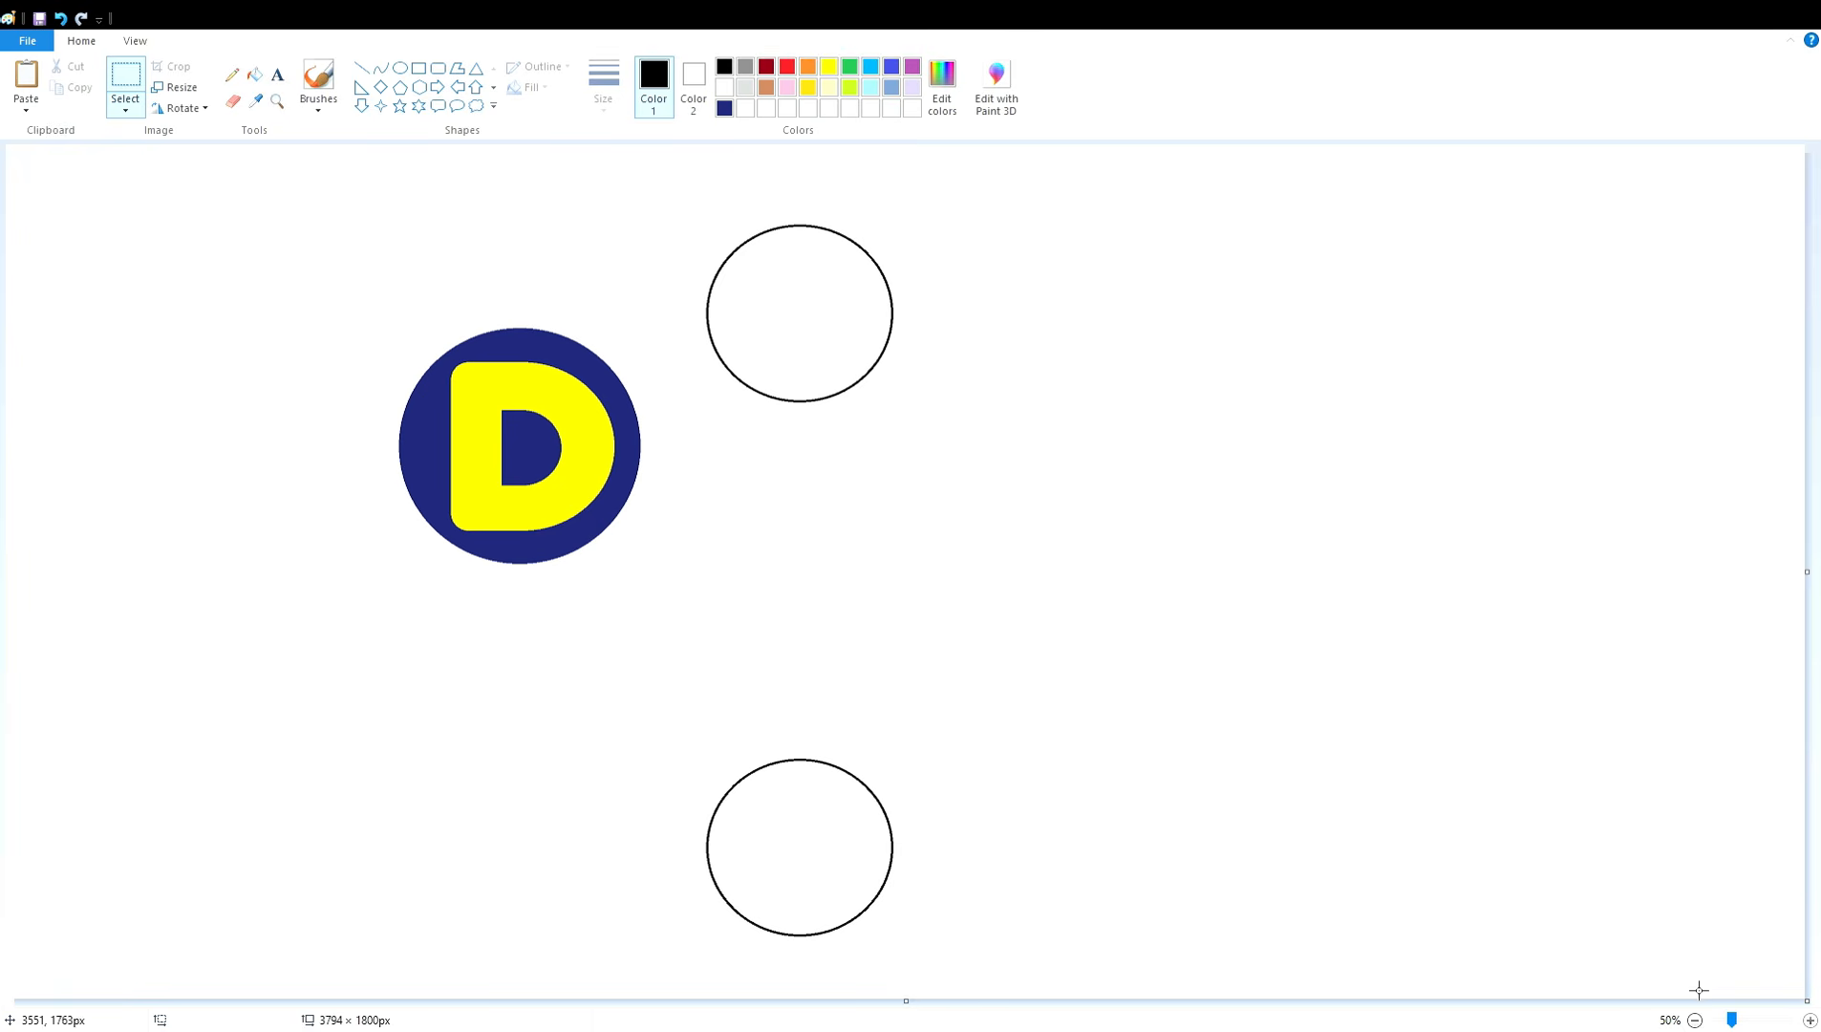
- Undo the two black circle outlines so only the D badge remains on the canvas
{"action": "left_click", "coordinate": [1809, 1019]}
{"action": "key", "text": "ctrl+z"}
{"action": "left_click", "coordinate": [1809, 1019]}
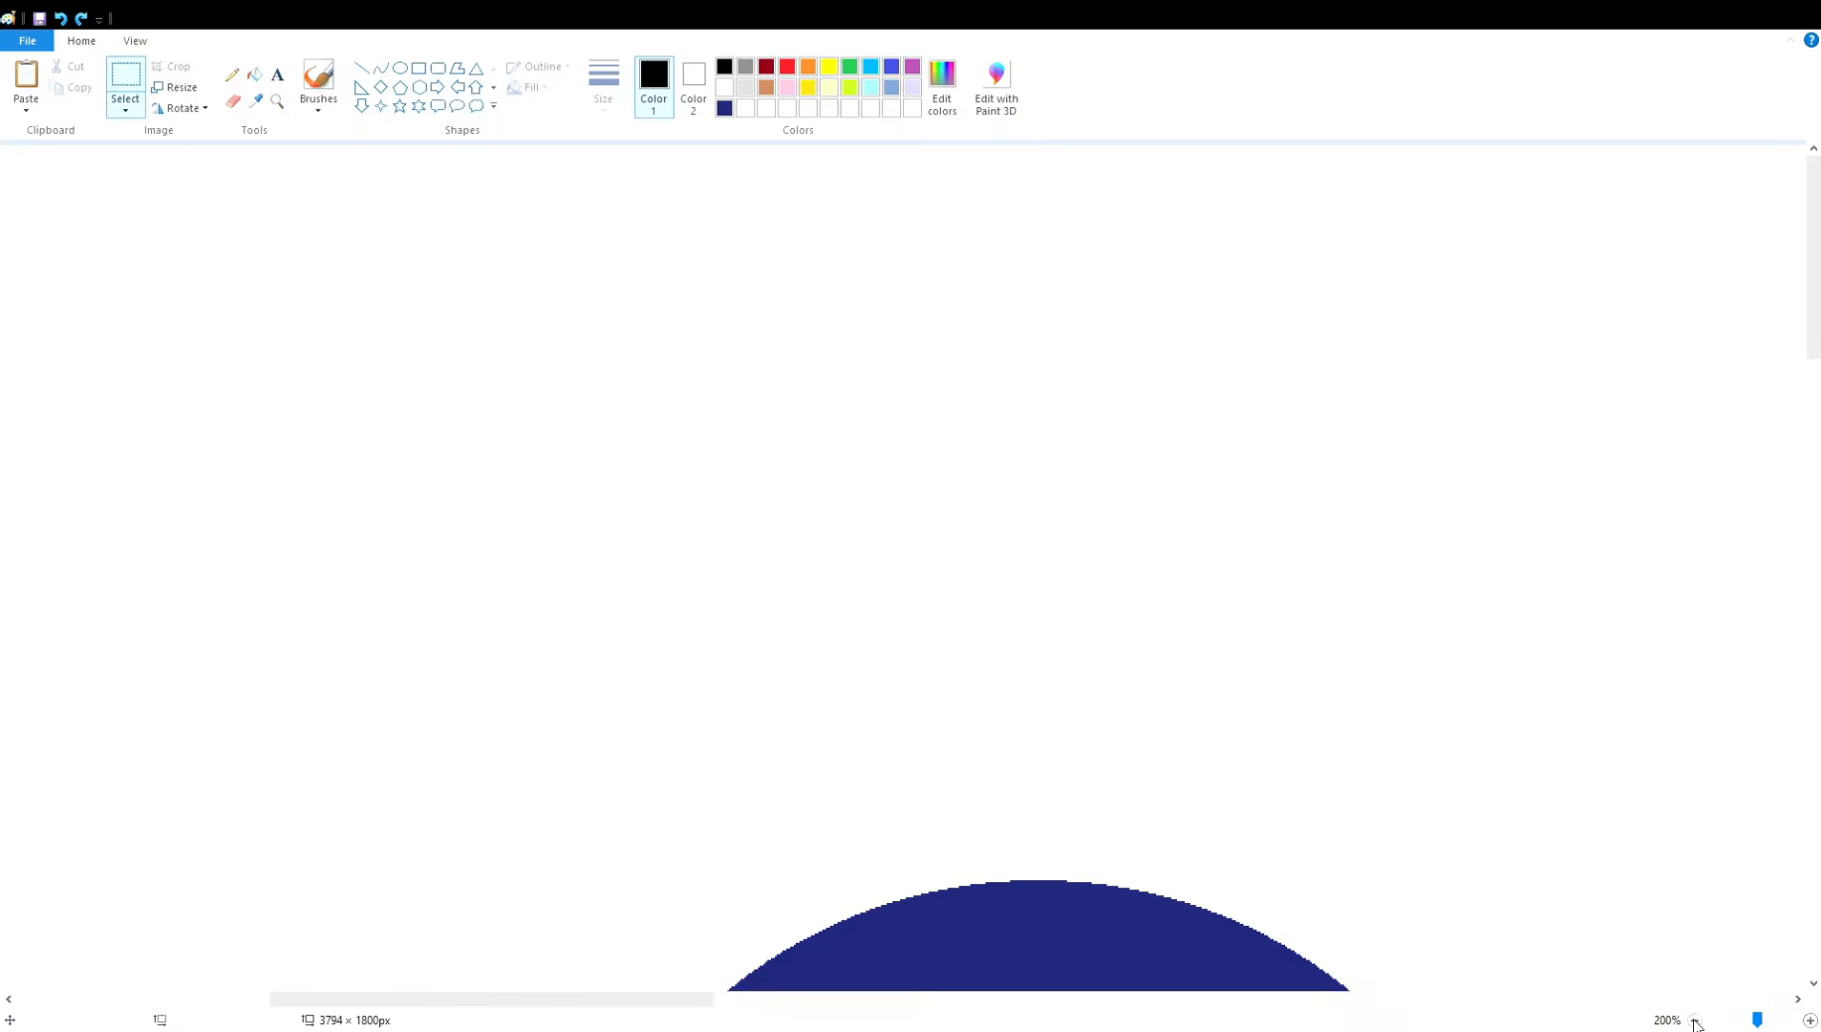
{"action": "left_click", "coordinate": [1695, 1019]}
{"action": "left_click", "coordinate": [1694, 1019]}
- Draw a tall black rectangle outline about 485 px wide just right of the D badge, spanning most of the canvas height
{"action": "left_click", "coordinate": [419, 68]}
{"action": "mouse_move", "coordinate": [656, 311]}
{"action": "left_mouse_down"}
{"action": "mouse_move", "coordinate": [731, 581]}
{"action": "mouse_move", "coordinate": [911, 966]}
{"action": "mouse_move", "coordinate": [890, 963]}
{"action": "left_mouse_up"}
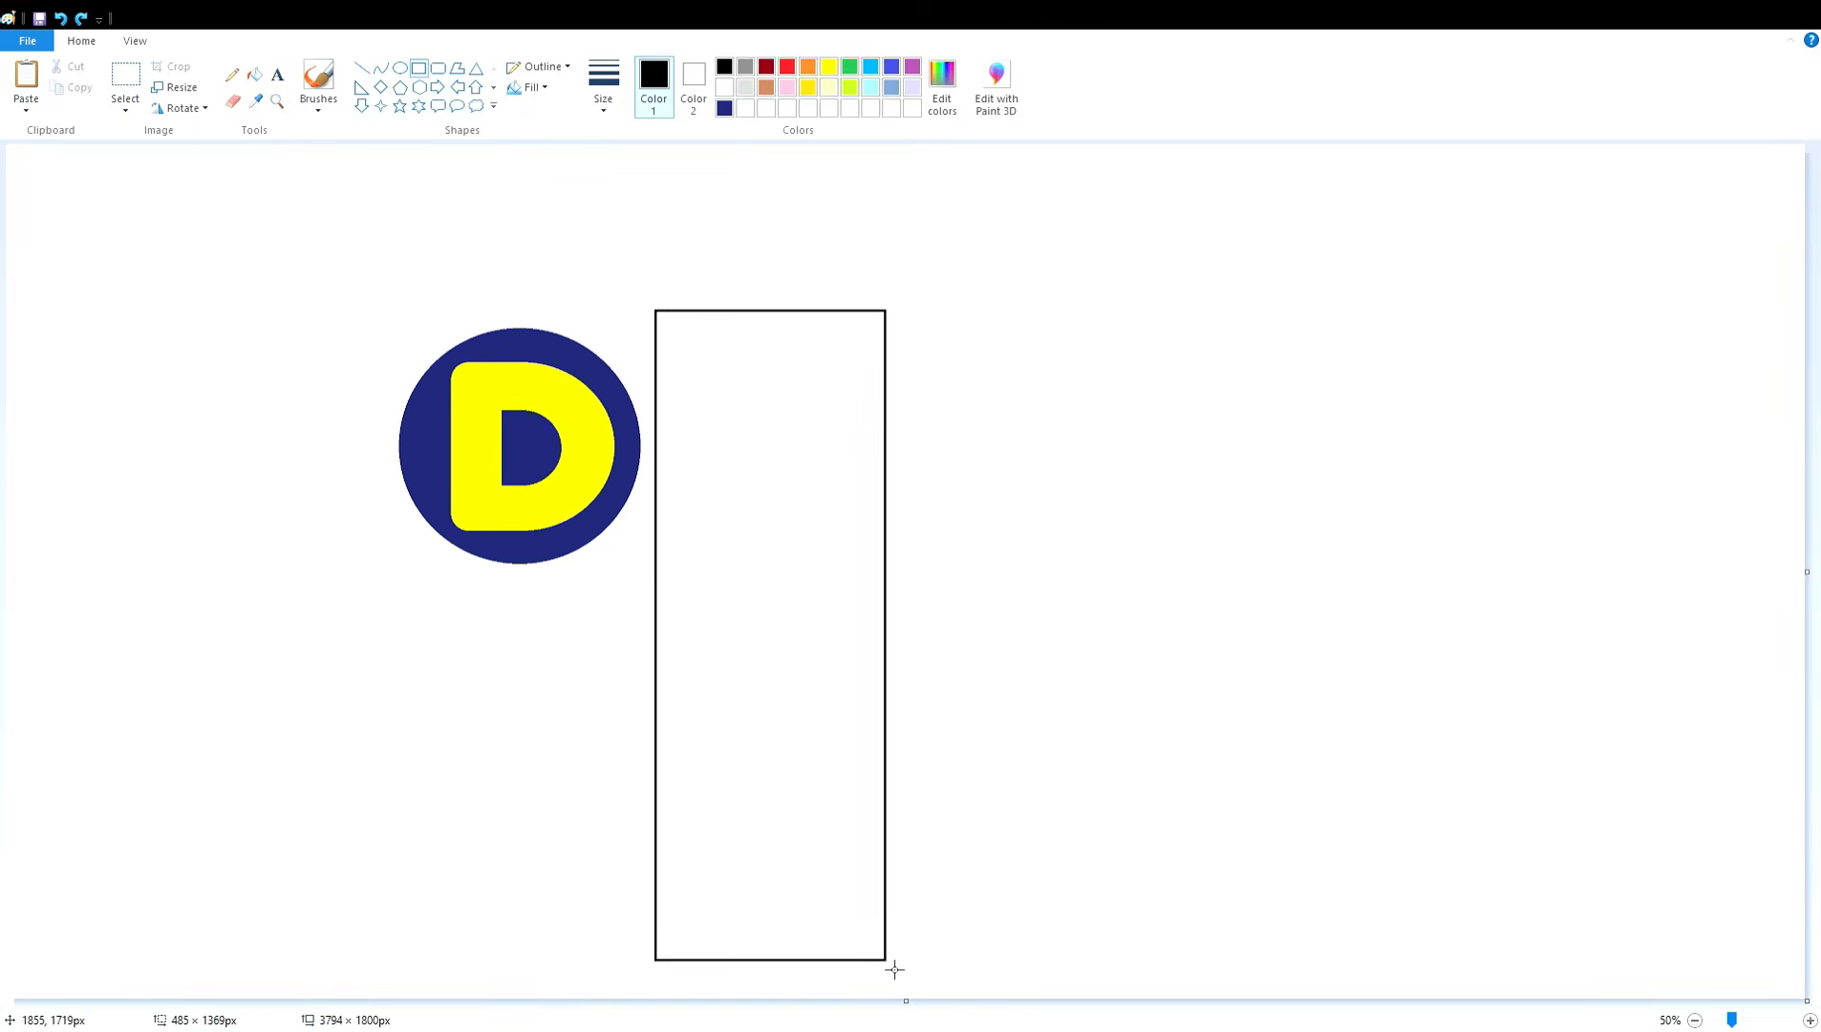
{"action": "left_click_drag", "start_coordinate": [808, 783], "coordinate": [809, 680]}
{"action": "left_click_drag", "start_coordinate": [774, 851], "coordinate": [780, 976]}
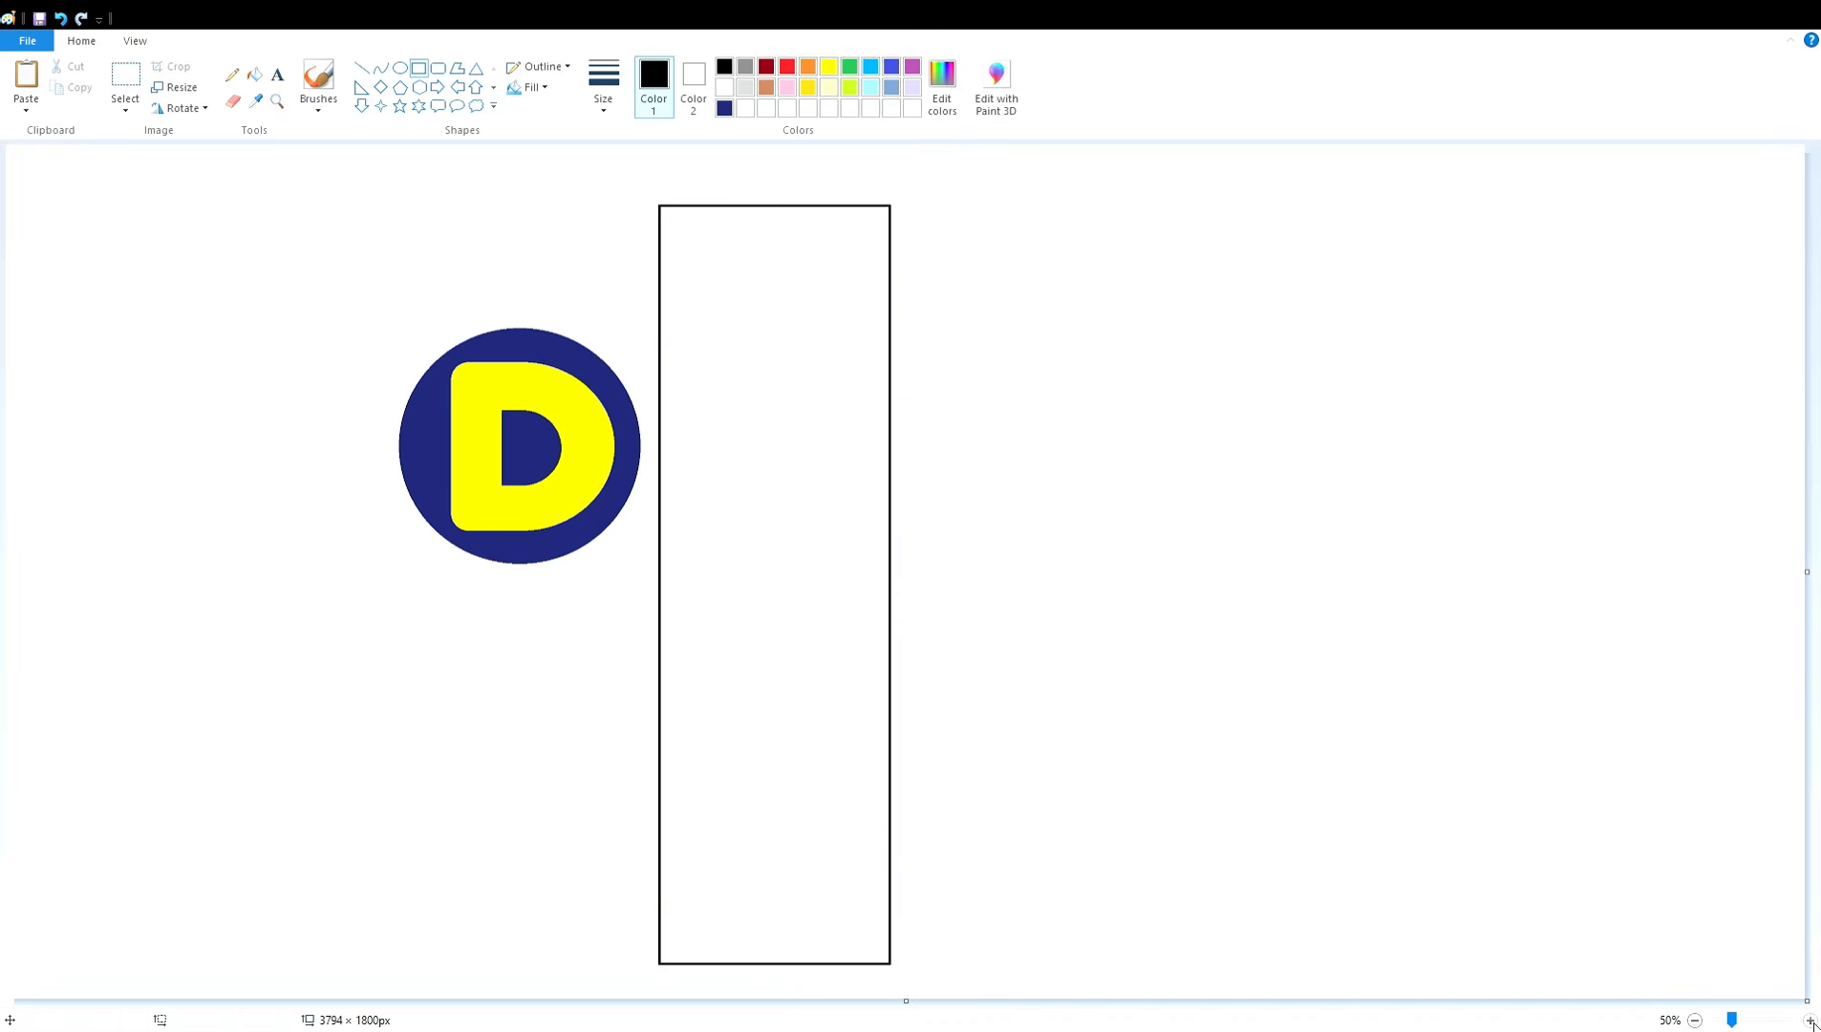
- Draw a red ellipse outline in the upper end of the rectangle and stretch it to meet the rectangle's side and top edges
{"action": "left_click", "coordinate": [1809, 1020]}
{"action": "left_click", "coordinate": [1809, 1019]}
{"action": "left_click_drag", "start_coordinate": [452, 1000], "coordinate": [1070, 1000]}
{"action": "left_click", "coordinate": [787, 67]}
{"action": "left_click", "coordinate": [400, 68]}
{"action": "left_click_drag", "start_coordinate": [196, 454], "coordinate": [1010, 1031]}
{"action": "left_click_drag", "start_coordinate": [1007, 744], "coordinate": [1031, 745]}
{"action": "left_click_drag", "start_coordinate": [199, 744], "coordinate": [112, 745]}
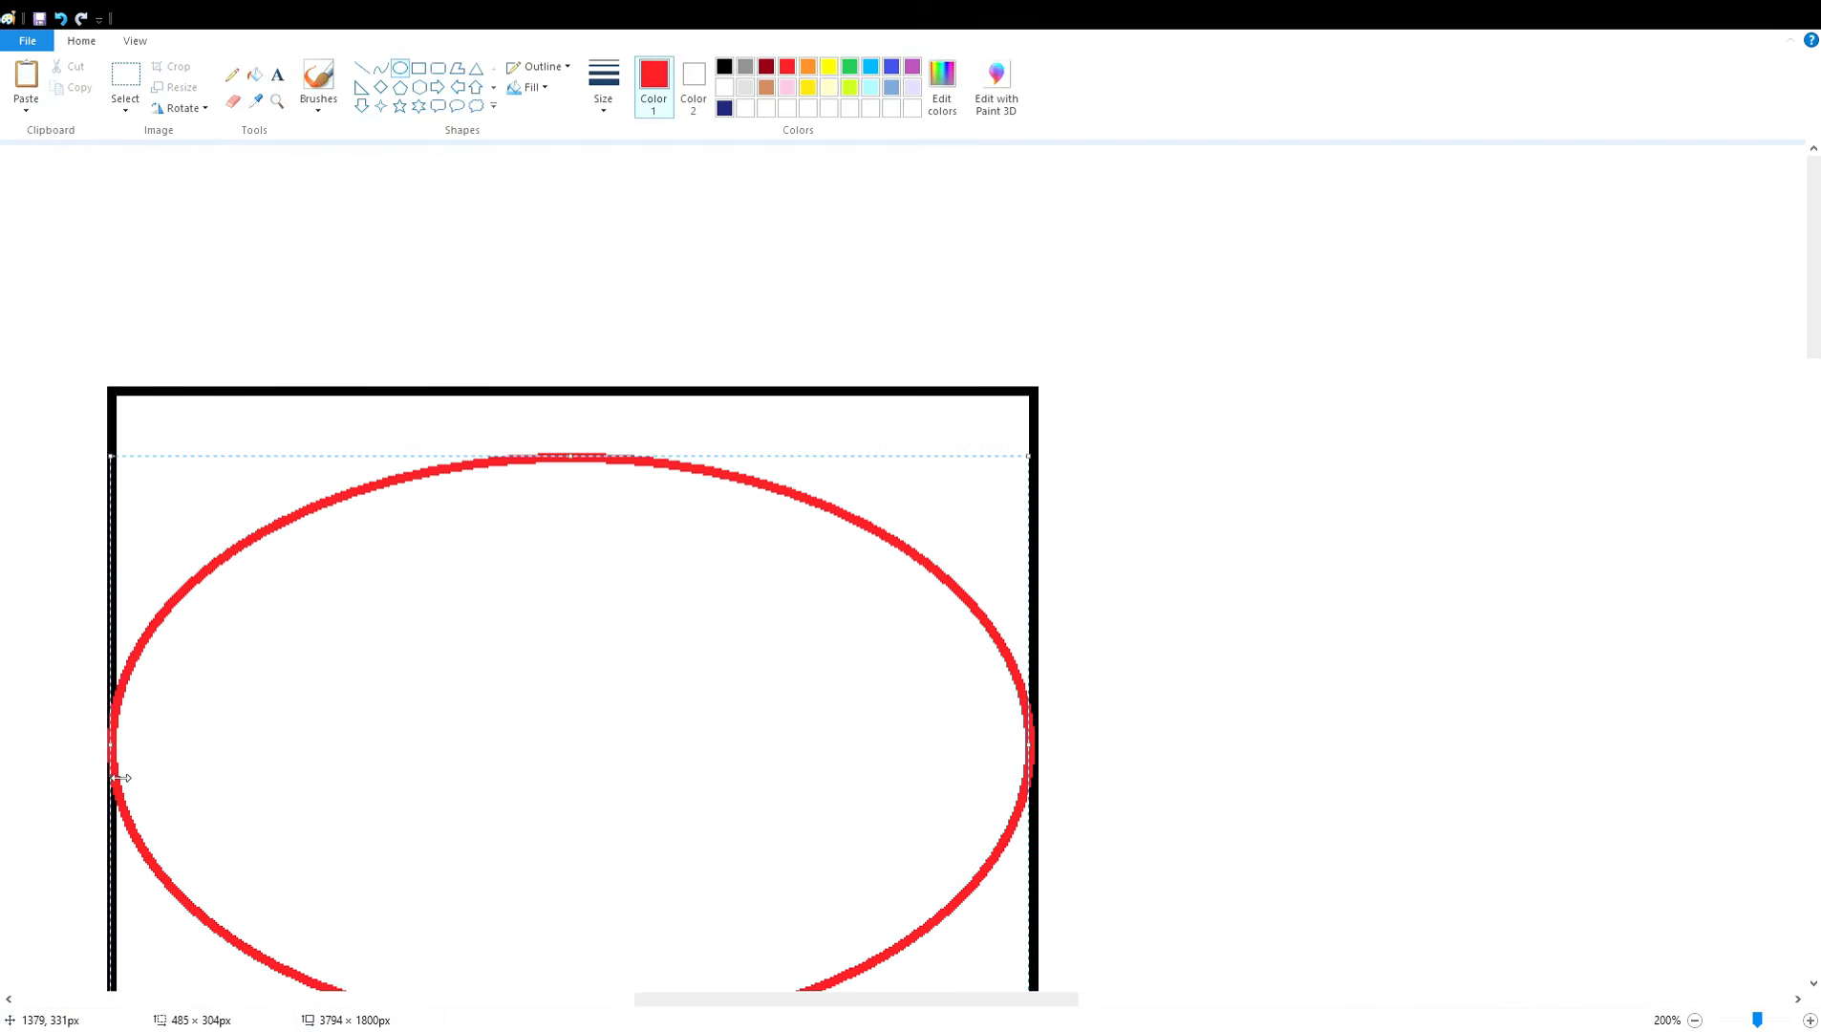
{"action": "left_click_drag", "start_coordinate": [571, 459], "coordinate": [575, 390]}
{"action": "left_click_drag", "start_coordinate": [1031, 711], "coordinate": [1035, 711]}
- Stretch the red ellipse downward into a nearly round circle of about 487 × 459 px
{"action": "scroll", "coordinate": [1041, 715], "scroll_direction": "down", "scroll_amount": 2}
{"action": "left_click_drag", "start_coordinate": [571, 819], "coordinate": [573, 987]}
{"action": "scroll", "coordinate": [618, 932], "scroll_direction": "down", "scroll_amount": 1}
{"action": "left_click_drag", "start_coordinate": [572, 773], "coordinate": [574, 833]}
{"action": "scroll", "coordinate": [1283, 833], "scroll_direction": "up", "scroll_amount": 1}
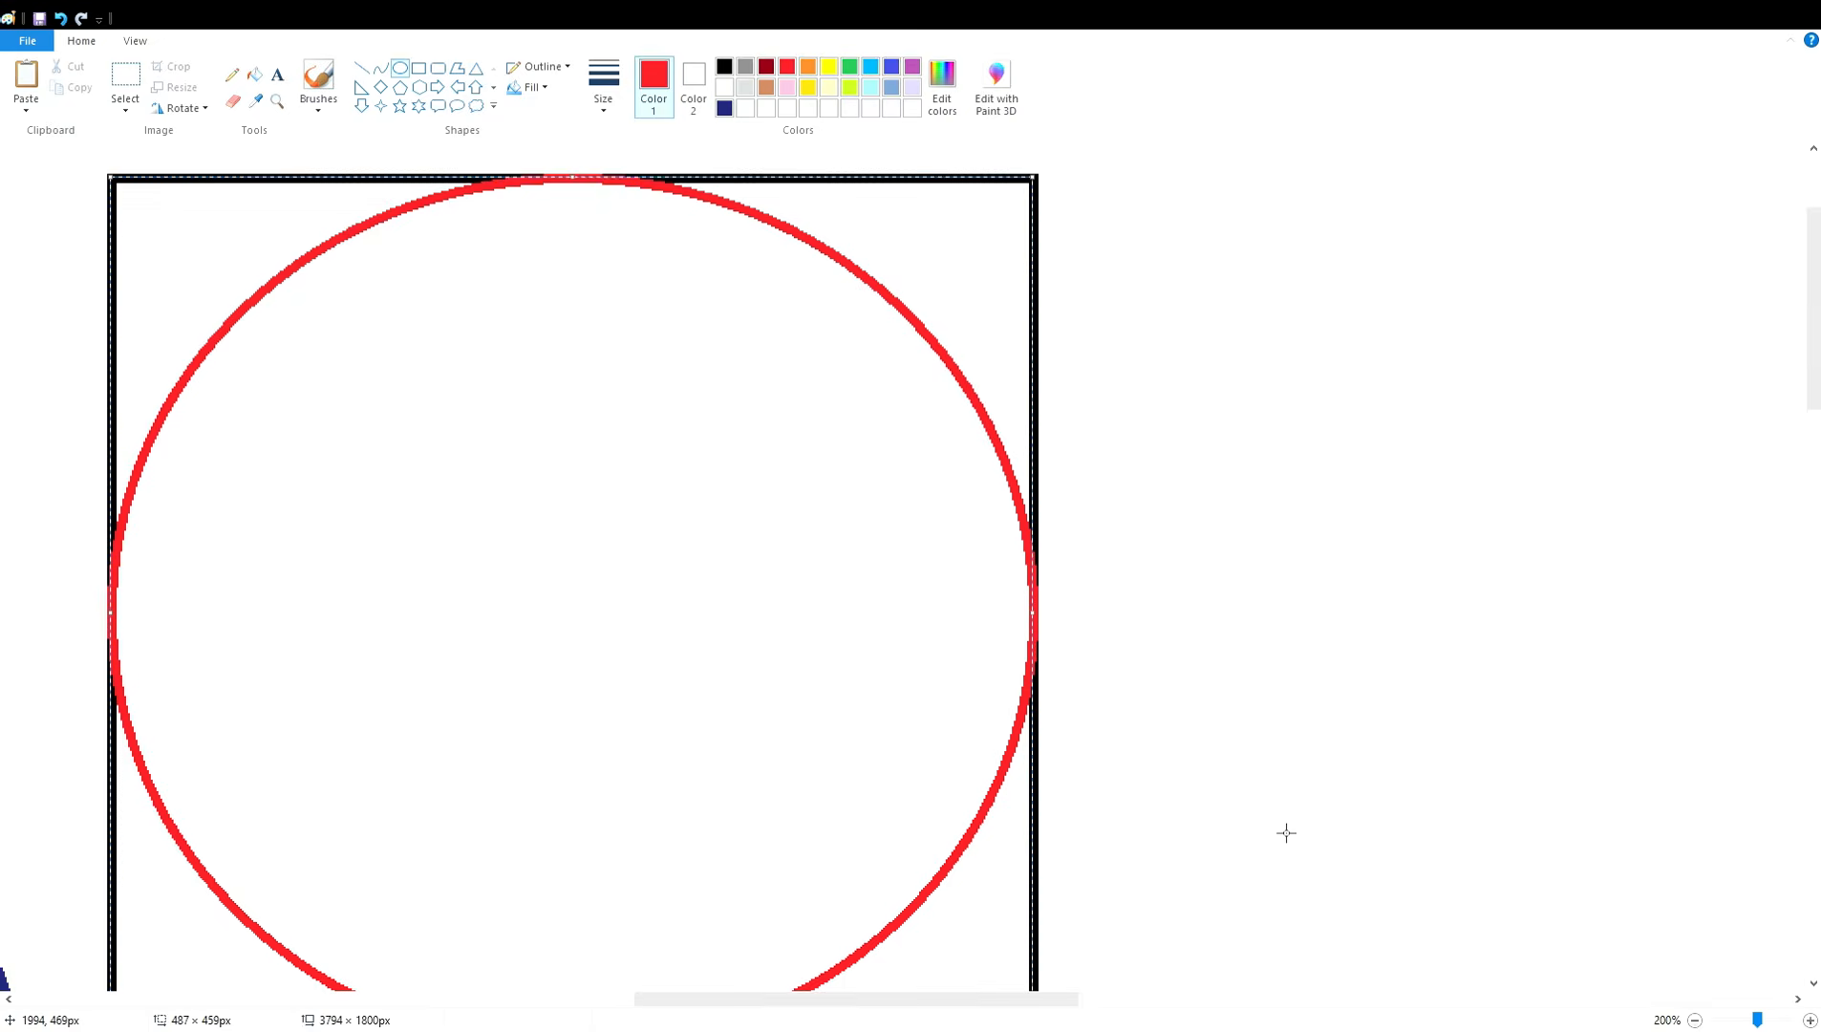
{"action": "scroll", "coordinate": [1284, 833], "scroll_direction": "down", "scroll_amount": 1}
{"action": "left_click", "coordinate": [1284, 805]}
- Erase the rectangle's corners outside the red circle with white, and fill the circle and remaining rectangle black as a round-topped bar
{"action": "left_click", "coordinate": [1695, 1019]}
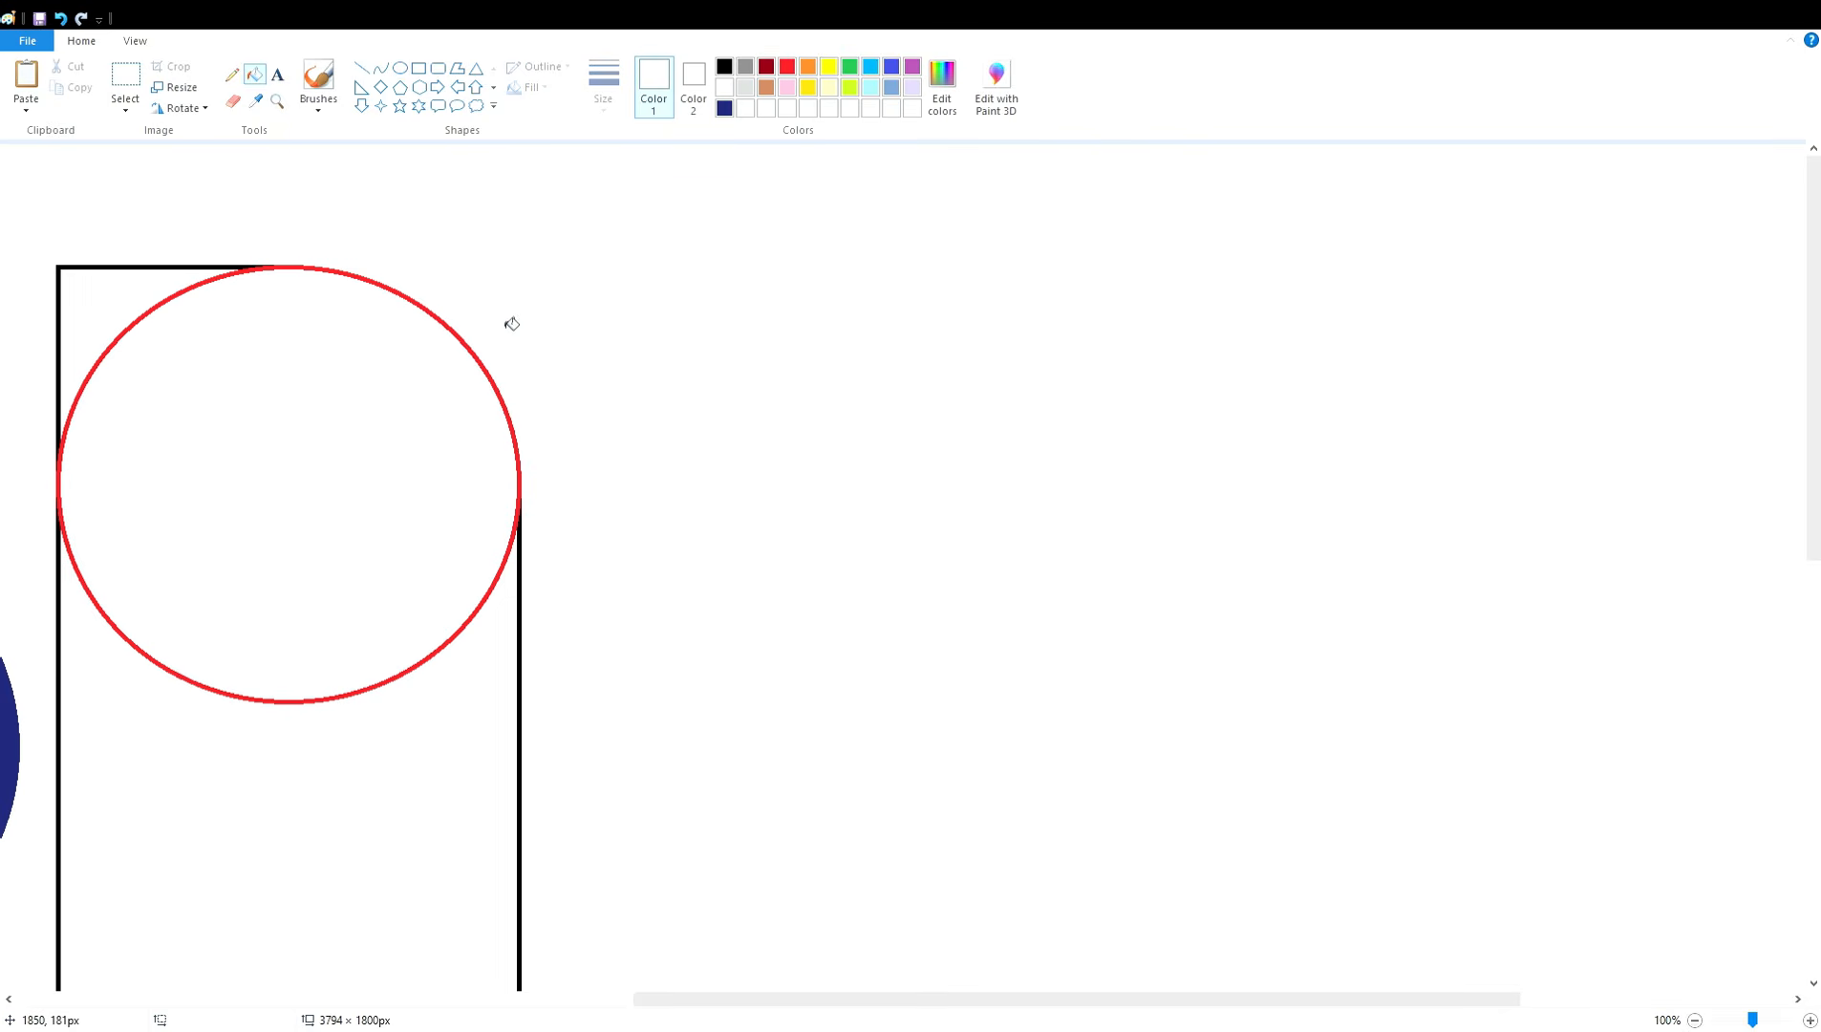
{"action": "left_click", "coordinate": [287, 477]}
{"action": "left_click", "coordinate": [724, 66]}
{"action": "left_click", "coordinate": [399, 739]}
{"action": "left_click", "coordinate": [287, 429]}
- Copy the rounded upper end of the black bar, and fill the whole bar red
{"action": "left_click_drag", "start_coordinate": [826, 998], "coordinate": [622, 998]}
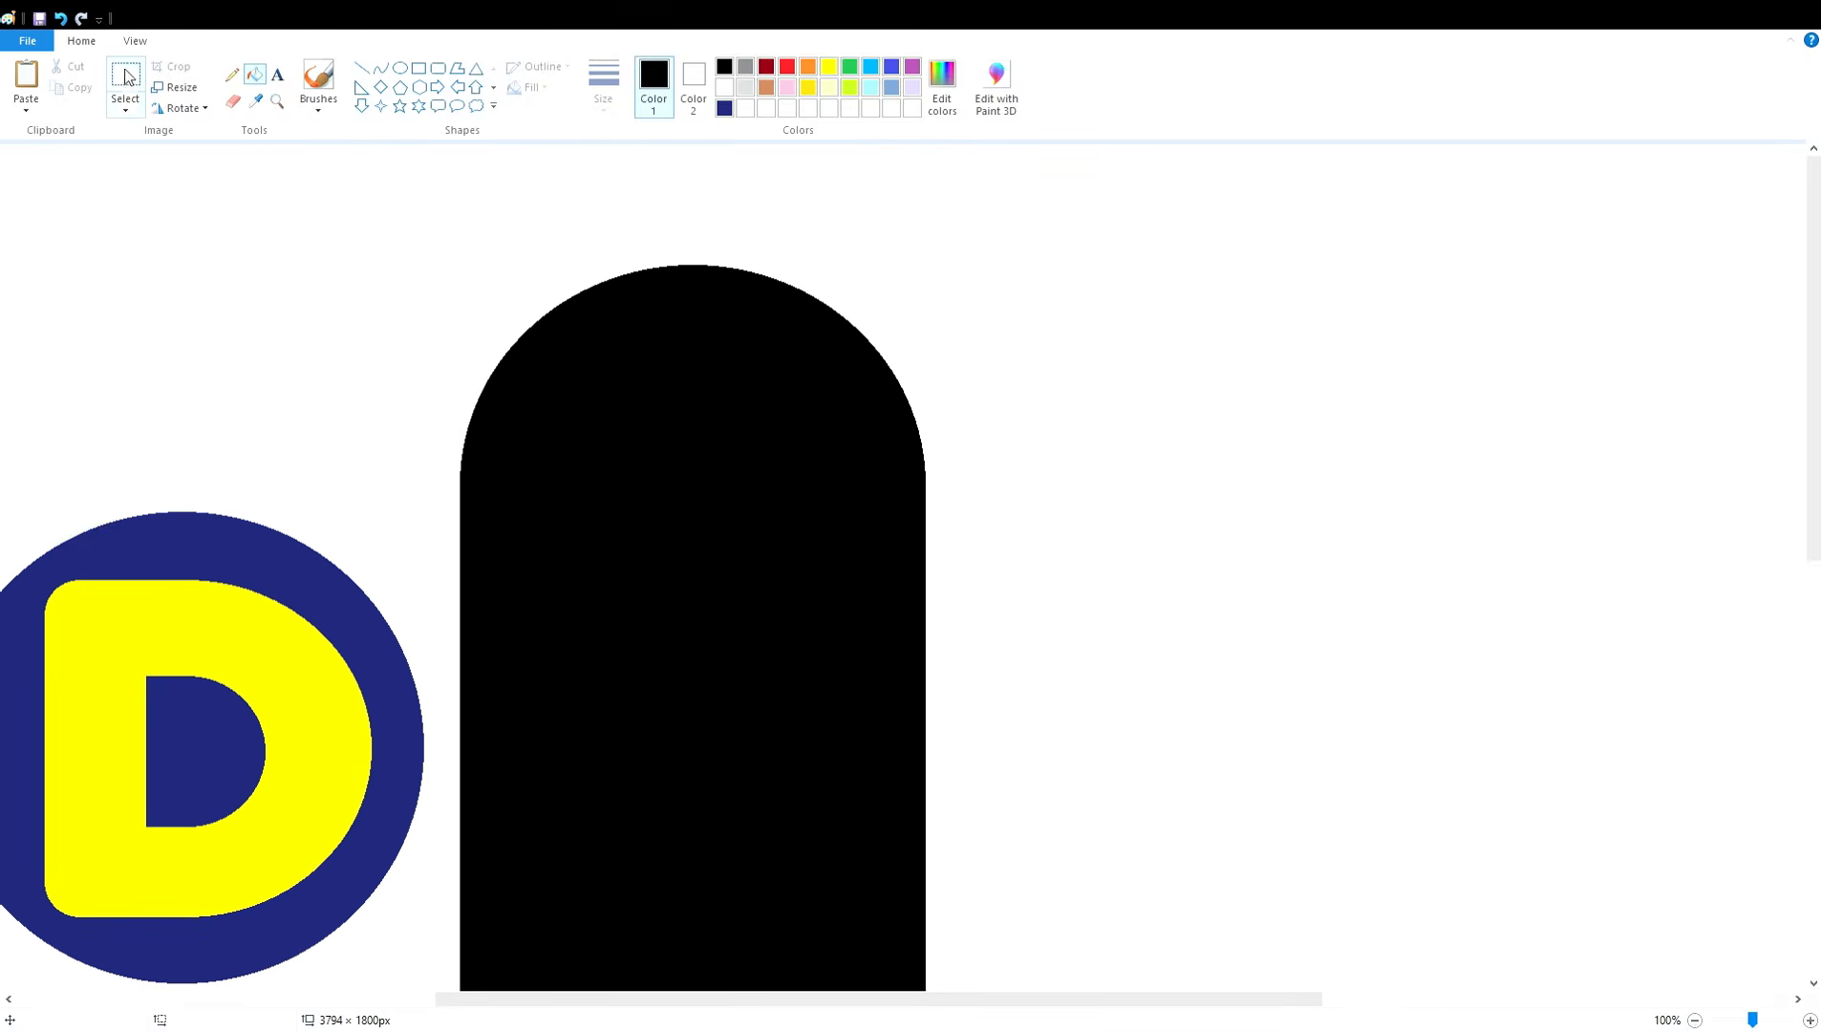
{"action": "left_click", "coordinate": [255, 74]}
{"action": "left_click", "coordinate": [668, 459]}
- Paste the copied rounded black end, flip it vertically and align it over the lower end of the red bar
{"action": "scroll", "coordinate": [975, 765], "scroll_direction": "down", "scroll_amount": 6}
{"action": "key", "text": "ctrl+v"}
{"action": "left_click", "coordinate": [180, 108]}
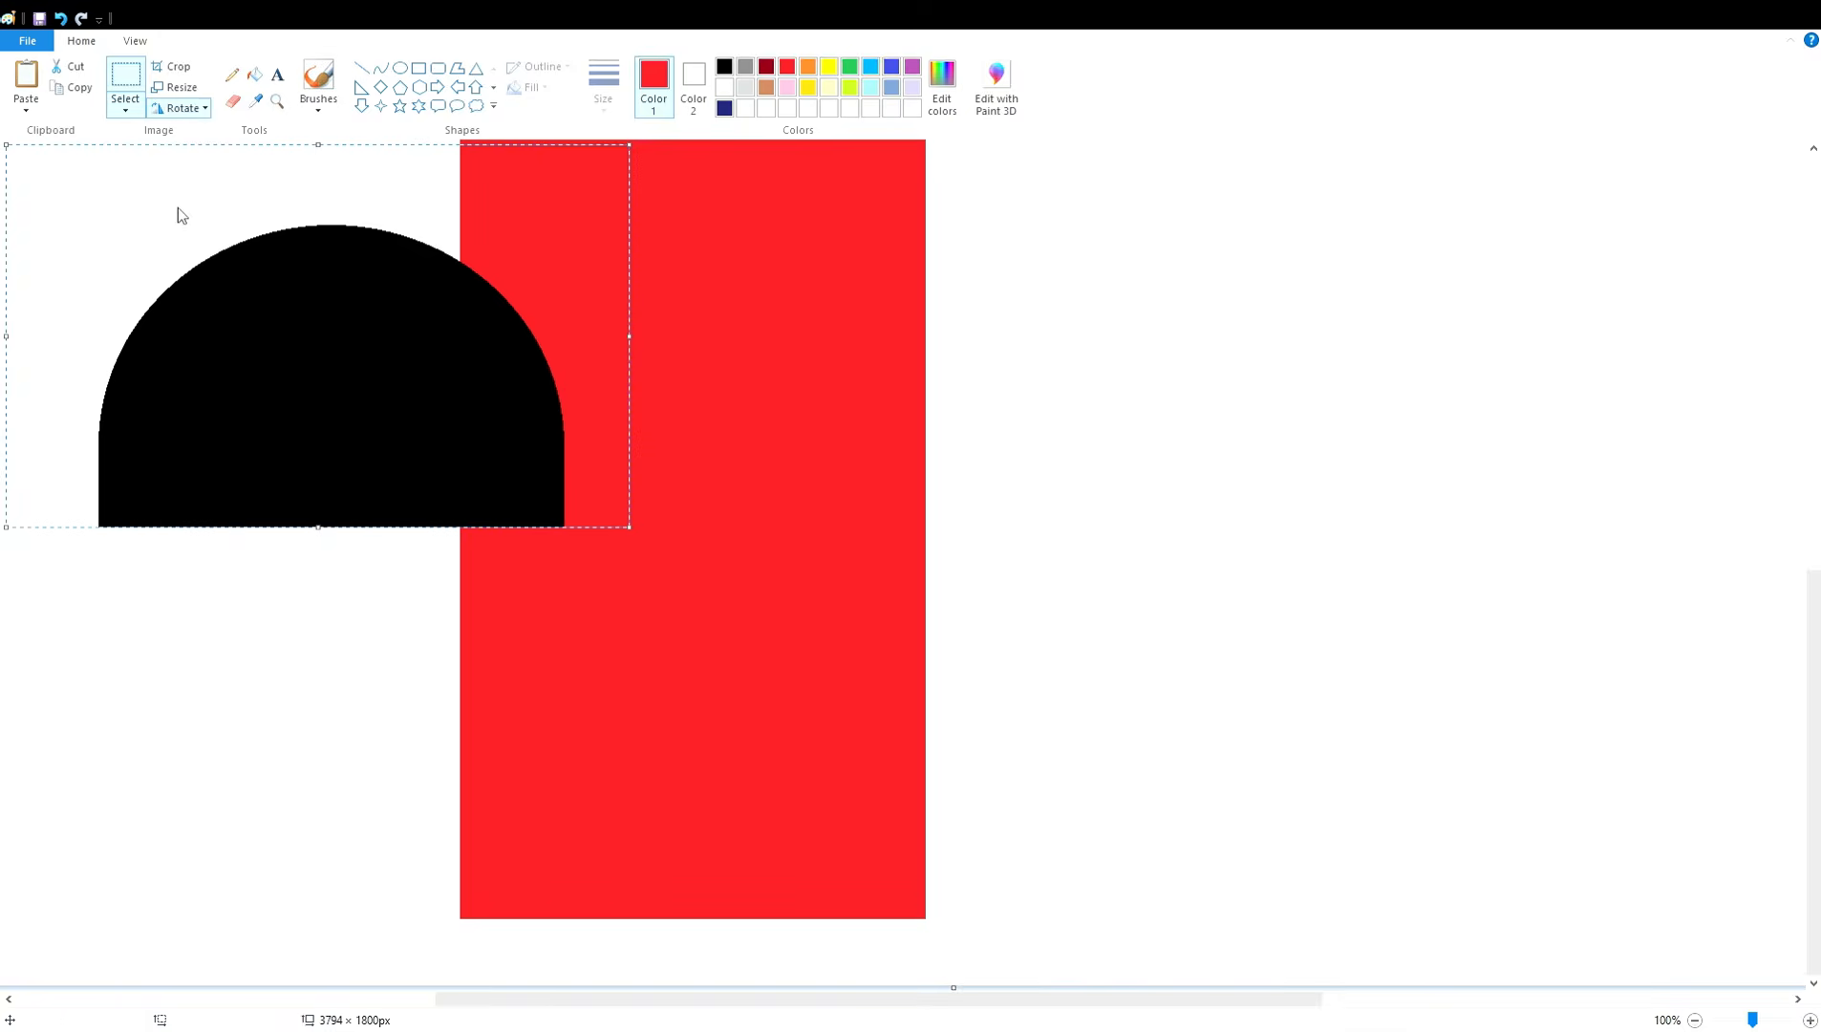
{"action": "left_click", "coordinate": [179, 208]}
{"action": "left_click_drag", "start_coordinate": [334, 353], "coordinate": [697, 751]}
{"action": "key", "text": "Down"}
{"action": "key", "text": "Down"}
{"action": "key", "text": "Down"}
{"action": "key", "text": "Down"}
{"action": "key", "text": "Down"}
{"action": "key", "text": "Down"}
{"action": "key", "text": "Down"}
{"action": "key", "text": "Down"}
{"action": "key", "text": "Down"}
{"action": "key", "text": "Down"}
{"action": "key", "text": "Down"}
{"action": "key", "text": "Down"}
{"action": "key", "text": "Down"}
{"action": "key", "text": "Down"}
{"action": "key", "text": "Down"}
{"action": "key", "text": "Down"}
{"action": "key", "text": "Down"}
{"action": "key", "text": "Down"}
{"action": "key", "text": "Down"}
{"action": "key", "text": "Down"}
- Fill the leftover red corners at the bar's lower end white and the rest of the bar black
{"action": "left_click", "coordinate": [255, 75]}
{"action": "left_click", "coordinate": [724, 87]}
{"action": "left_click", "coordinate": [888, 888]}
{"action": "left_click", "coordinate": [724, 67]}
{"action": "left_click", "coordinate": [737, 370]}
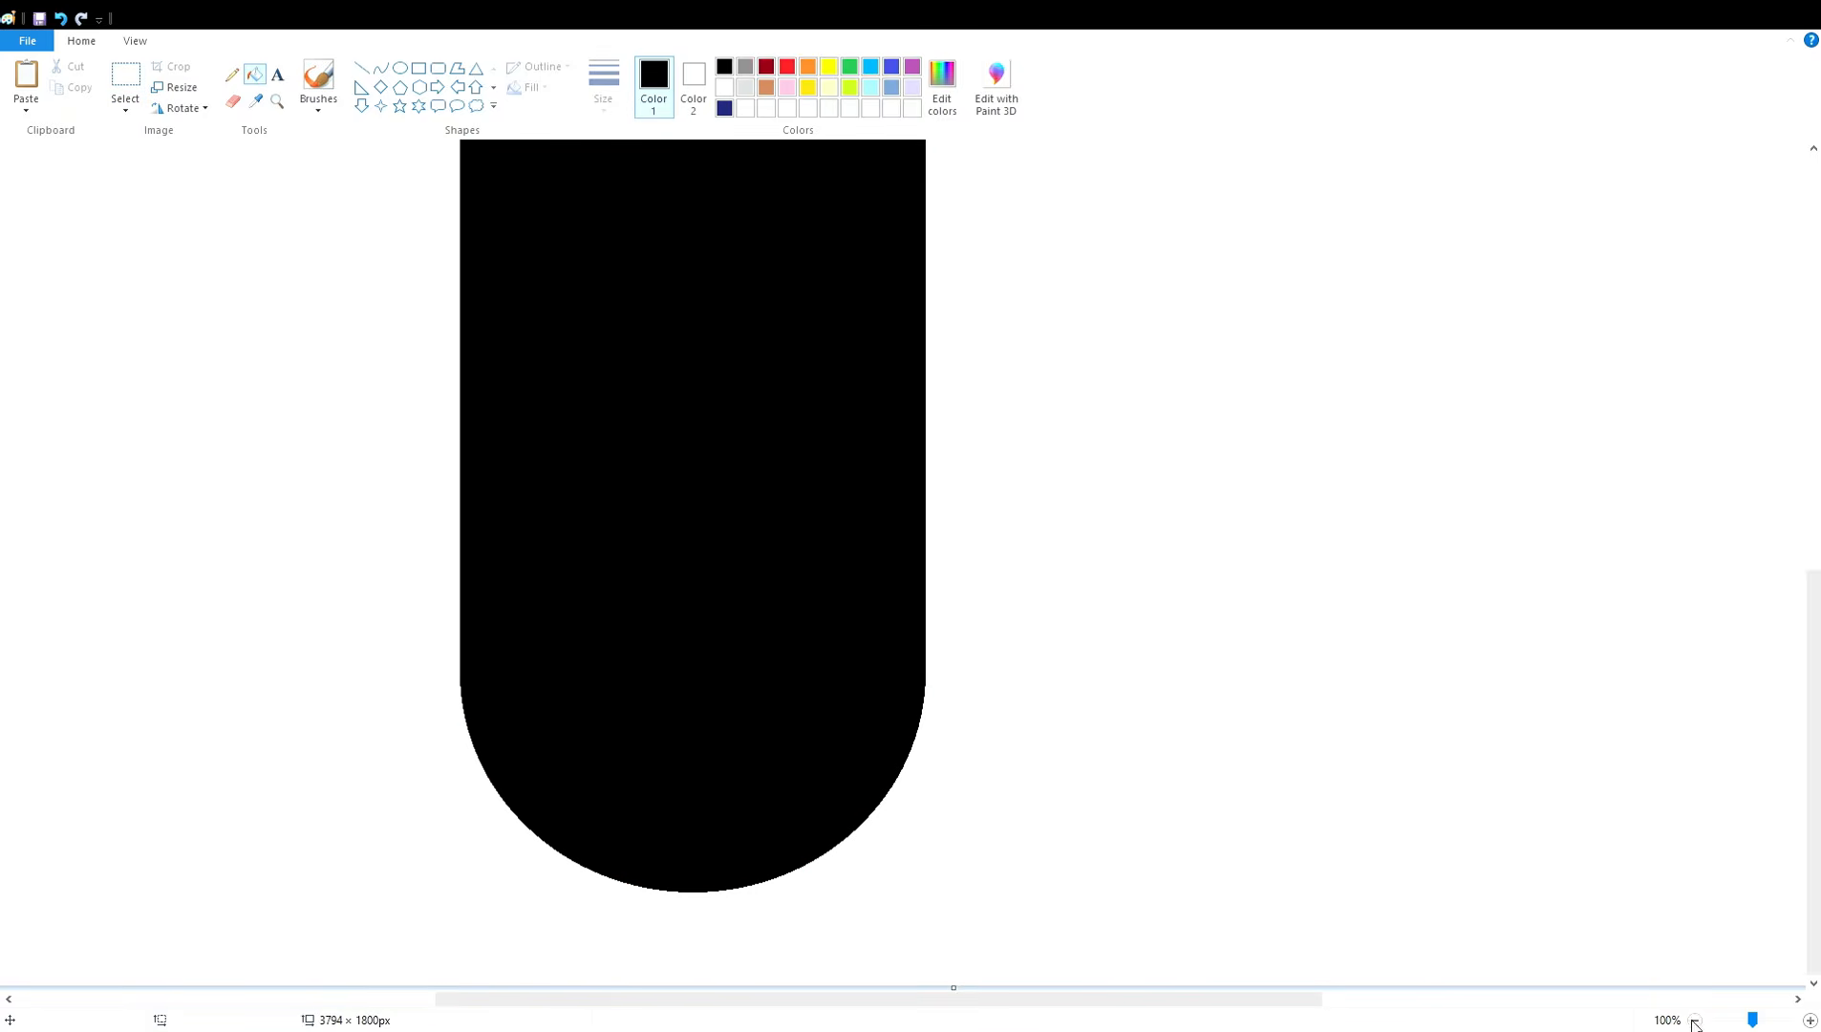
- Copy the whole black bar and erase the original by filling it white
{"action": "left_click", "coordinate": [1695, 1020]}
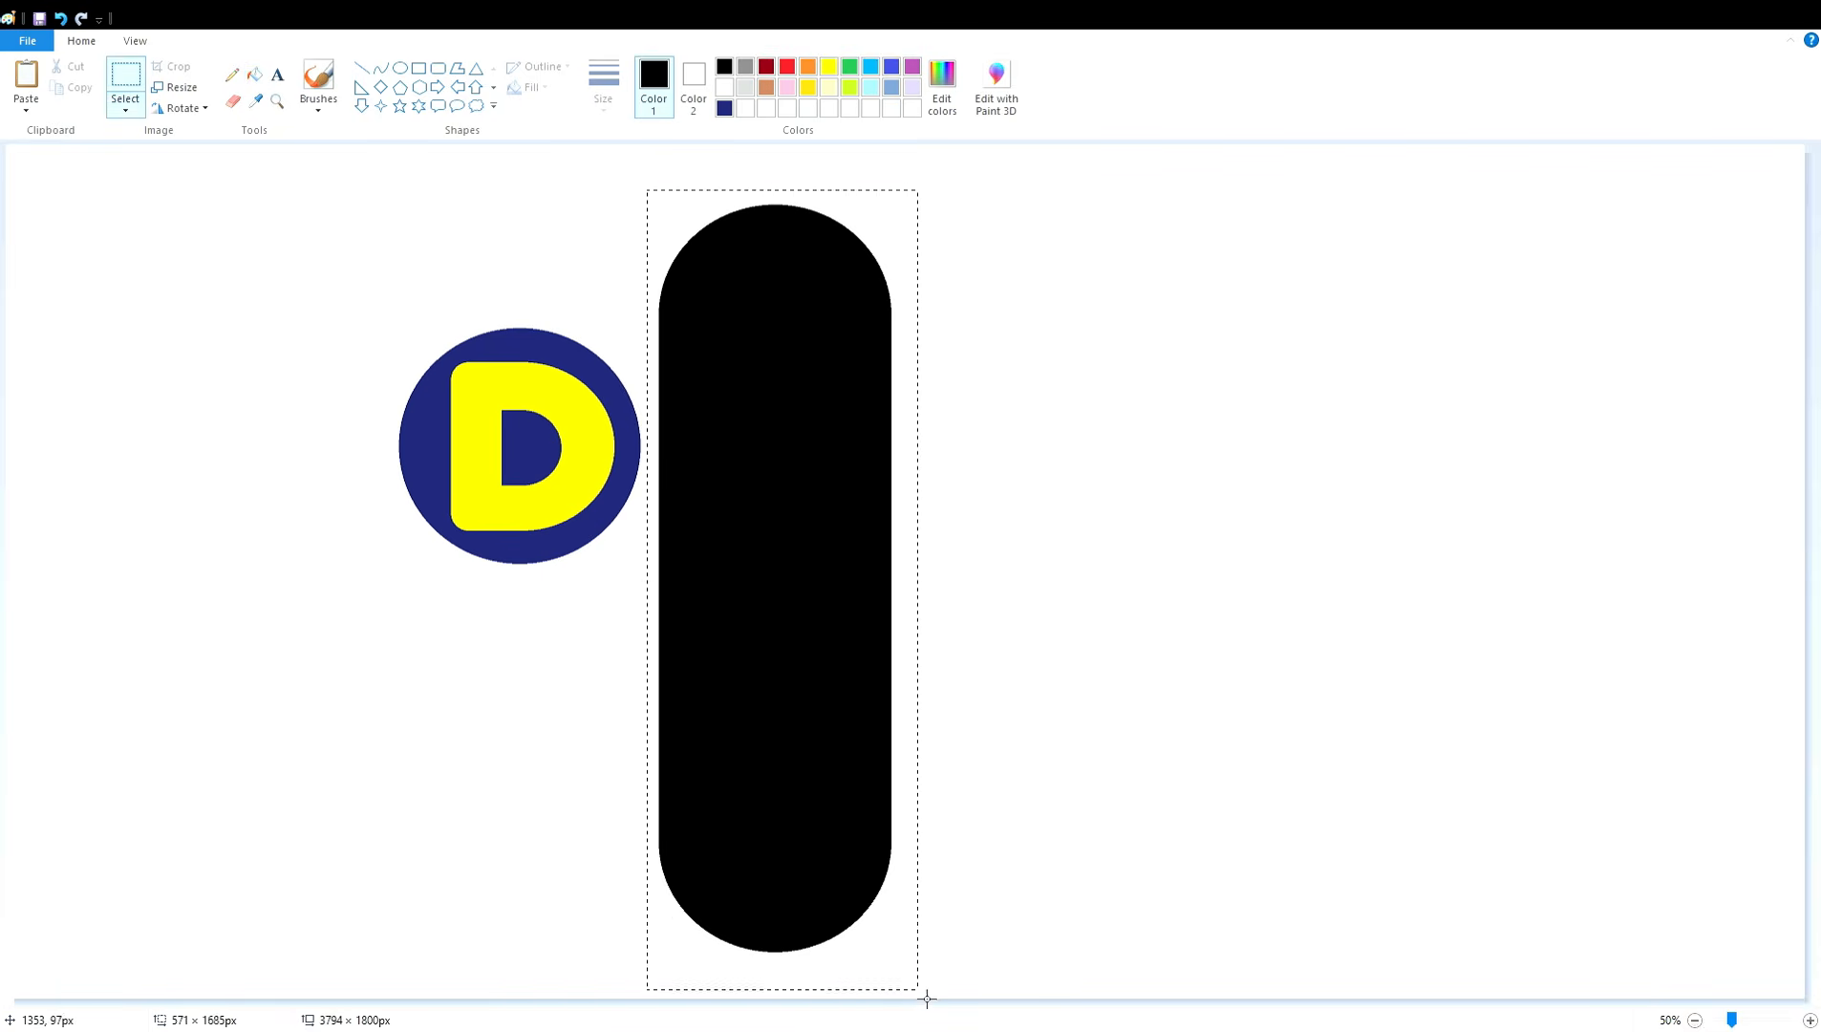
{"action": "left_click", "coordinate": [256, 75]}
{"action": "left_click", "coordinate": [724, 87]}
{"action": "left_click", "coordinate": [793, 402]}
- Paste the black bar and place it a little to the right of the D circle, near the canvas's lower edge
{"action": "key", "text": "ctrl+v"}
{"action": "left_click_drag", "start_coordinate": [199, 488], "coordinate": [831, 586]}
{"action": "key", "text": "Left"}
{"action": "key", "text": "Left"}
{"action": "key", "text": "Left"}
{"action": "key", "text": "Left"}
{"action": "key", "text": "Left"}
{"action": "key", "text": "Left"}
{"action": "key", "text": "Left"}
{"action": "key", "text": "Left"}
{"action": "key", "text": "Left"}
{"action": "key", "text": "Left"}
{"action": "key", "text": "Left"}
{"action": "key", "text": "Left"}
{"action": "key", "text": "Left"}
{"action": "key", "text": "Left"}
{"action": "key", "text": "Left"}
{"action": "key", "text": "Left"}
{"action": "key", "text": "Left"}
{"action": "key", "text": "Left"}
{"action": "key", "text": "Left"}
{"action": "key", "text": "Left"}
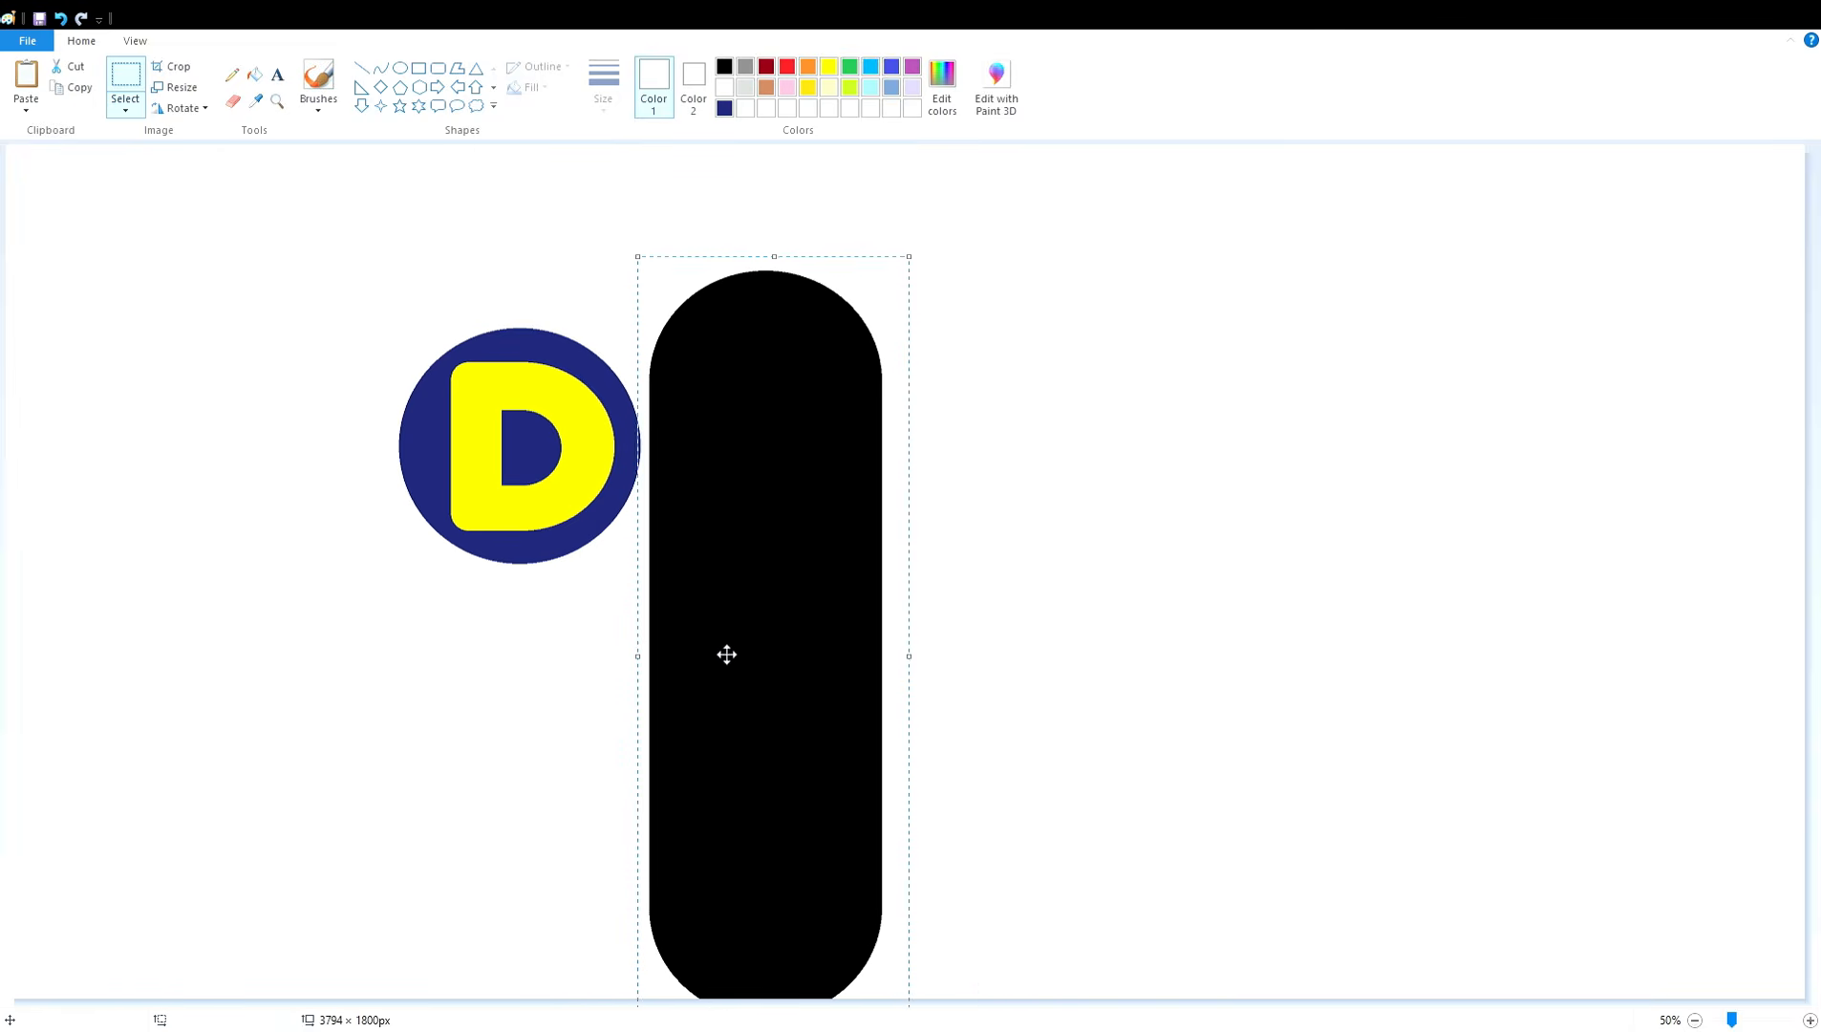
{"action": "left_click_drag", "start_coordinate": [723, 650], "coordinate": [771, 627]}
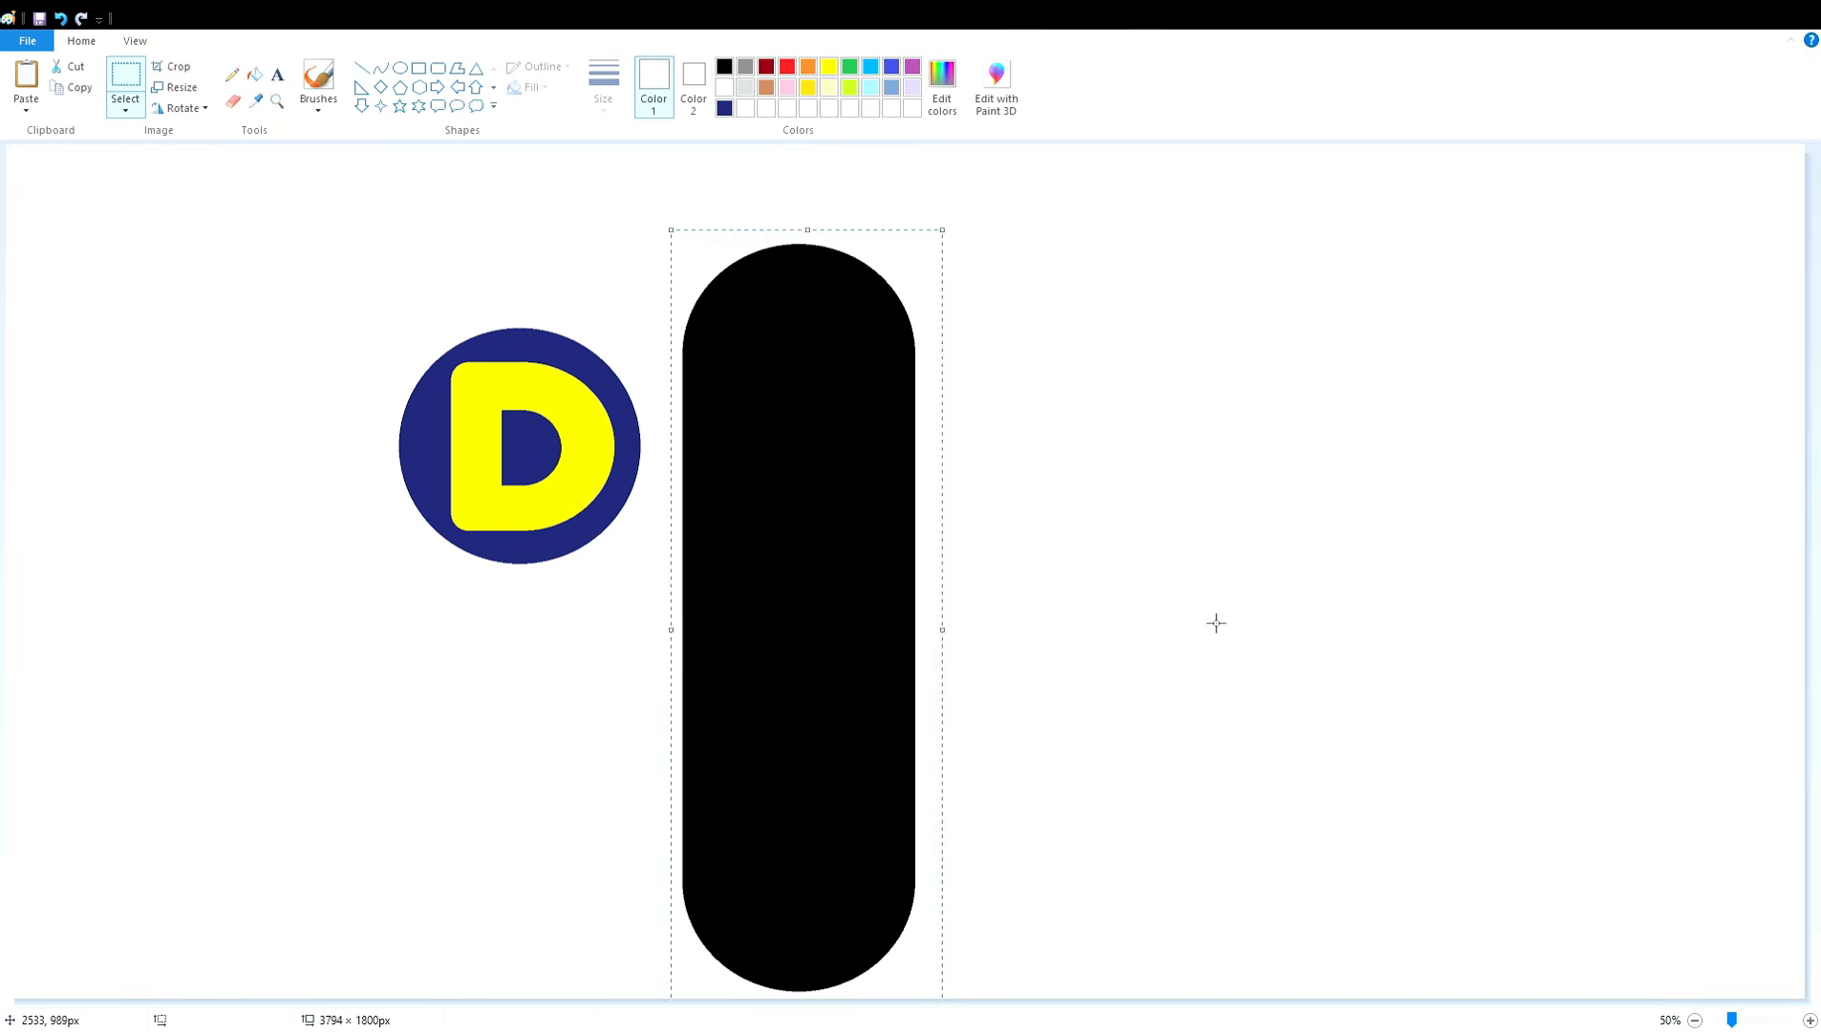
- Separate the bar's rounded lower end with a white strip, copy that end and fill the original white
{"action": "left_click", "coordinate": [797, 756]}
{"action": "left_click", "coordinate": [125, 77]}
{"action": "left_click_drag", "start_coordinate": [643, 759], "coordinate": [858, 956]}
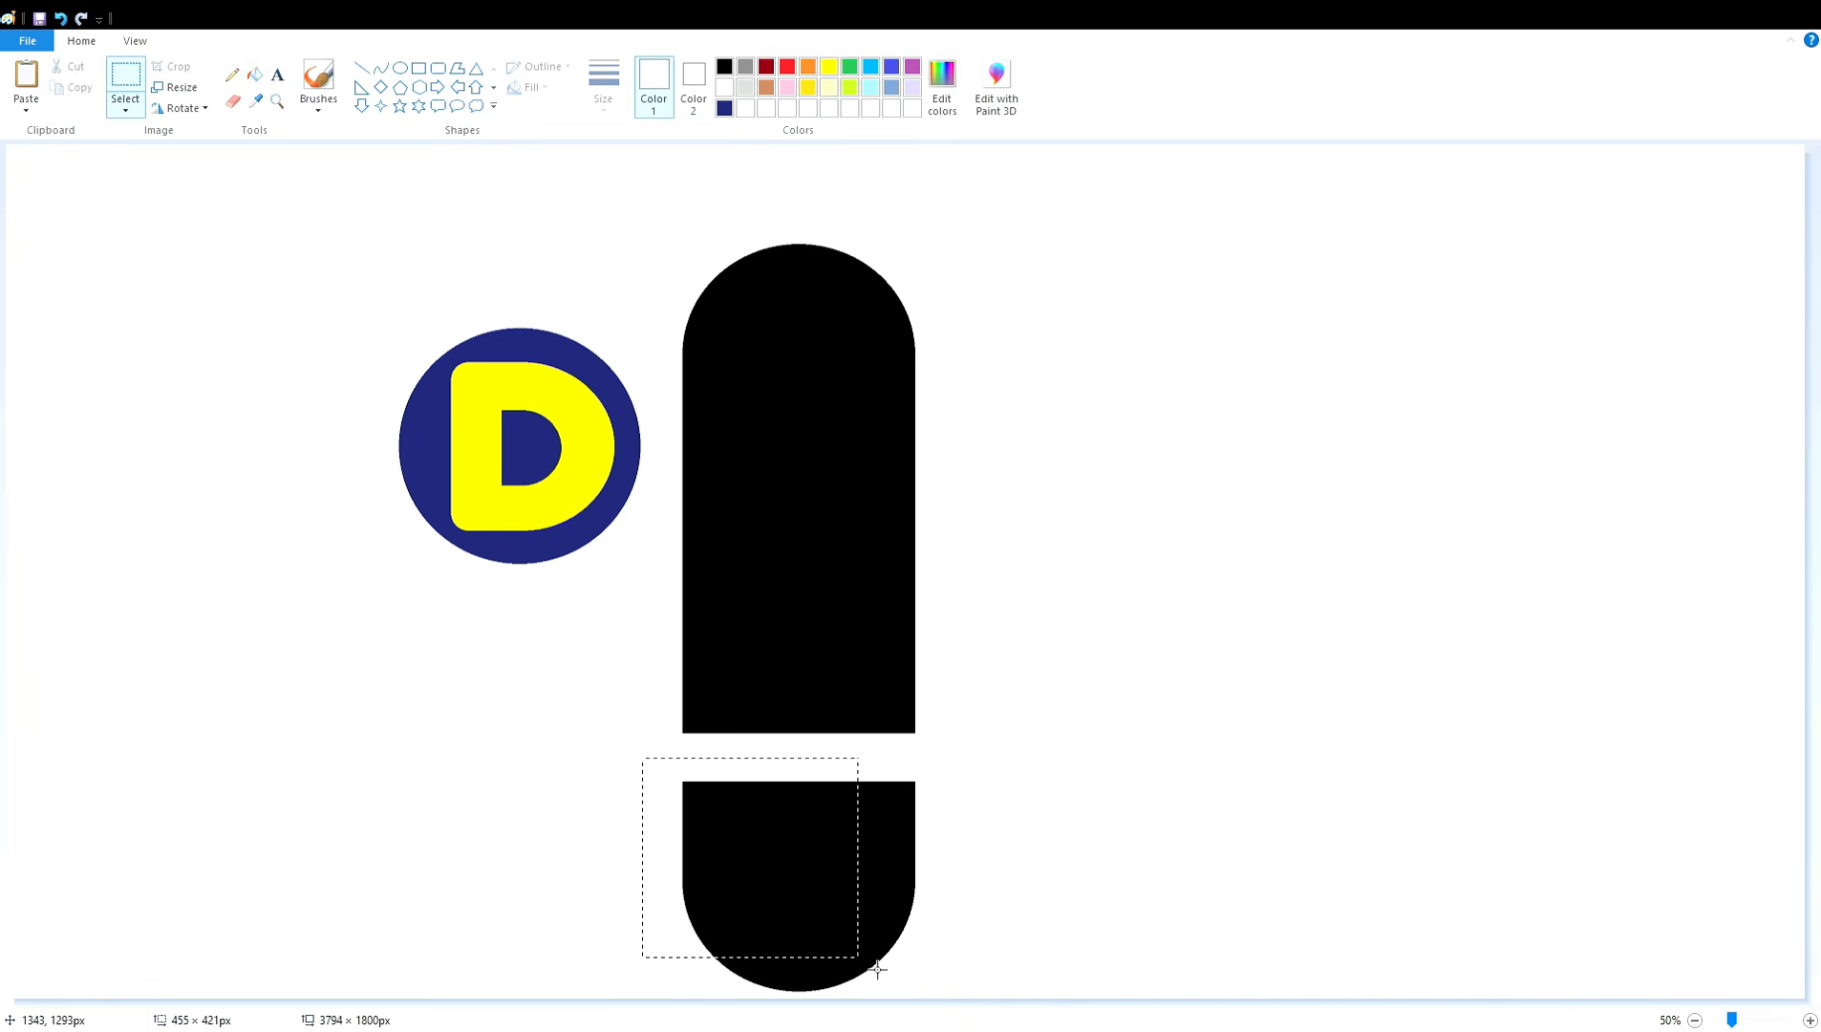
{"action": "left_click", "coordinate": [256, 74]}
{"action": "left_click", "coordinate": [798, 868]}
- Paste the rounded end and align it with the bar's cut edge to form a shorter bar with a rounded lower end
{"action": "scroll", "coordinate": [1374, 919], "scroll_direction": "up", "scroll_amount": 1}
{"action": "left_click_drag", "start_coordinate": [477, 999], "coordinate": [809, 999]}
{"action": "key", "text": "ctrl+v"}
{"action": "left_click_drag", "start_coordinate": [395, 480], "coordinate": [992, 864]}
{"action": "key", "text": "Right"}
{"action": "key", "text": "Right"}
{"action": "key", "text": "Right"}
{"action": "key", "text": "Right"}
{"action": "key", "text": "Right"}
{"action": "key", "text": "Right"}
{"action": "key", "text": "Right"}
{"action": "key", "text": "Right"}
{"action": "key", "text": "Right"}
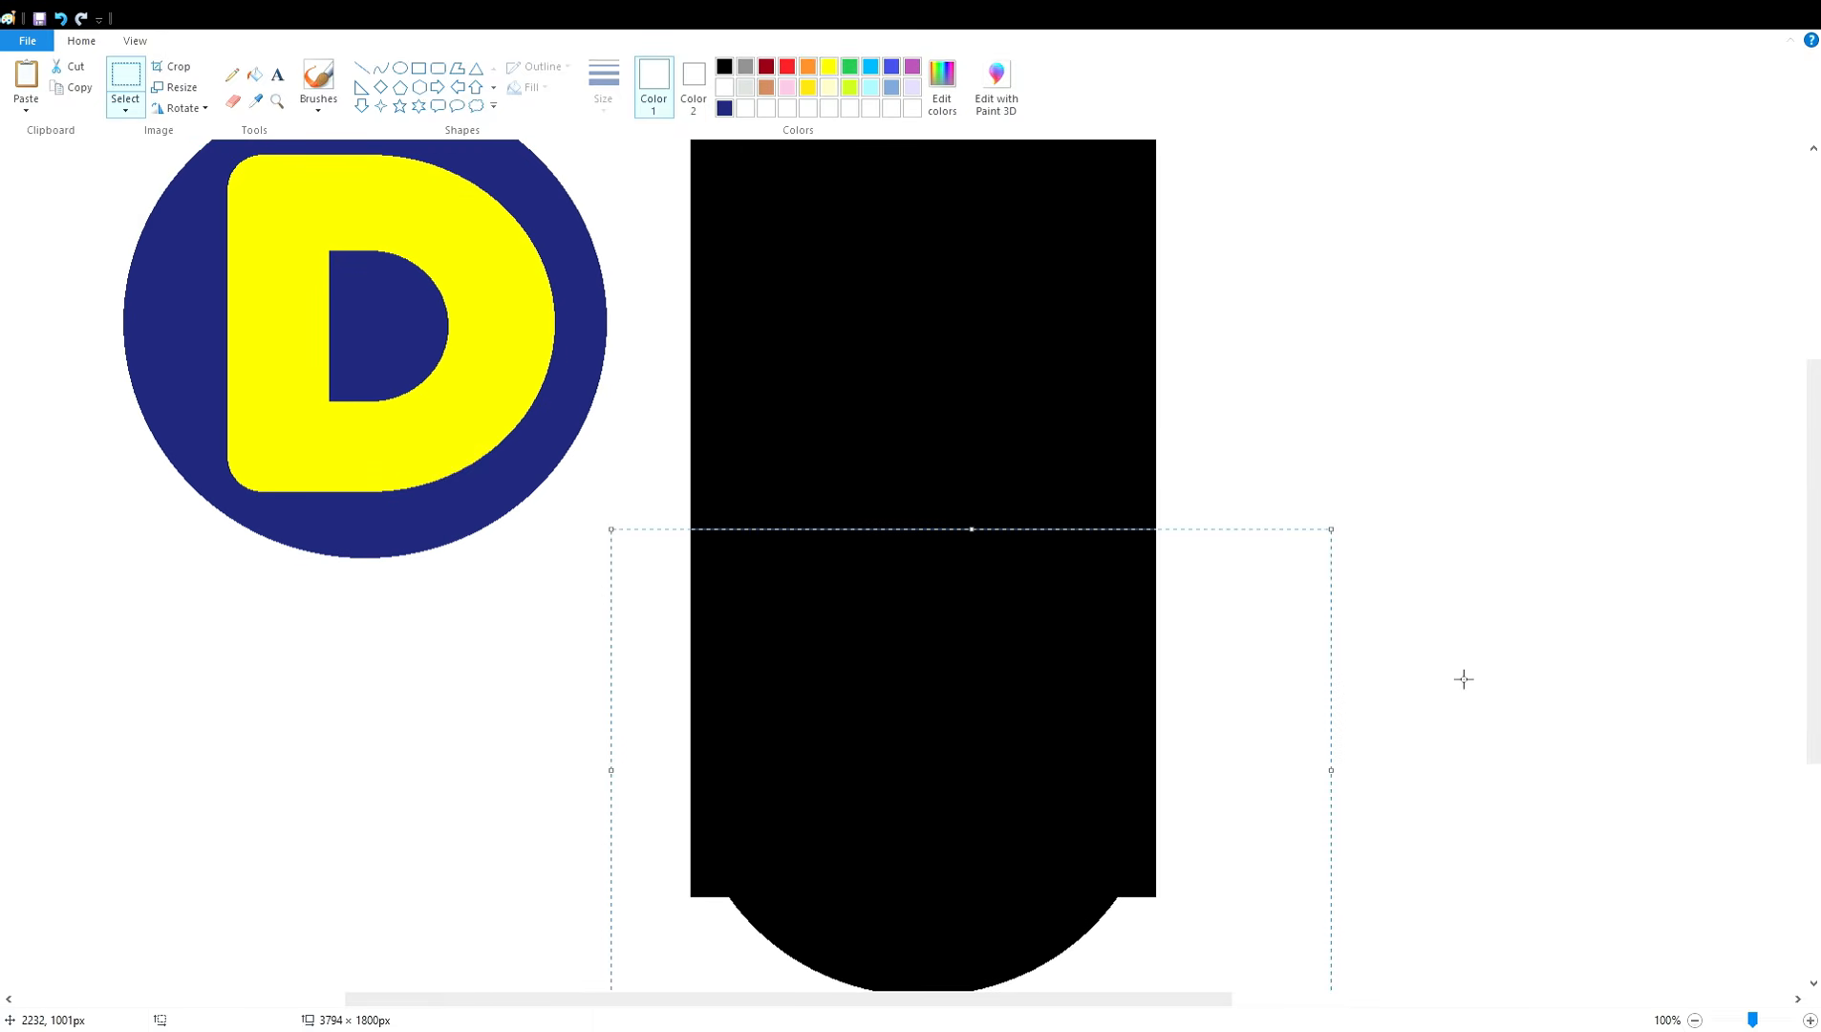
{"action": "key", "text": "Down"}
{"action": "key", "text": "Down"}
{"action": "key", "text": "Down"}
{"action": "key", "text": "Down"}
{"action": "key", "text": "Down"}
{"action": "key", "text": "Down"}
{"action": "key", "text": "Down"}
{"action": "key", "text": "Down"}
{"action": "key", "text": "Down"}
{"action": "key", "text": "Down"}
{"action": "key", "text": "Down"}
{"action": "key", "text": "Down"}
{"action": "key", "text": "Down"}
{"action": "key", "text": "Down"}
{"action": "key", "text": "Down"}
{"action": "key", "text": "Down"}
{"action": "key", "text": "Down"}
{"action": "key", "text": "Down"}
{"action": "key", "text": "Down"}
{"action": "key", "text": "Down"}
{"action": "key", "text": "Down"}
{"action": "key", "text": "Down"}
{"action": "key", "text": "Down"}
{"action": "key", "text": "Down"}
{"action": "key", "text": "Down"}
{"action": "key", "text": "Down"}
{"action": "key", "text": "Down"}
{"action": "key", "text": "Down"}
{"action": "key", "text": "Down"}
{"action": "key", "text": "Down"}
{"action": "key", "text": "Down"}
{"action": "key", "text": "Down"}
{"action": "key", "text": "Down"}
{"action": "key", "text": "Down"}
{"action": "key", "text": "Down"}
{"action": "key", "text": "Down"}
{"action": "key", "text": "Down"}
{"action": "key", "text": "Down"}
{"action": "key", "text": "Down"}
{"action": "key", "text": "Down"}
{"action": "key", "text": "Up"}
{"action": "key", "text": "Up"}
{"action": "key", "text": "Up"}
{"action": "key", "text": "Up"}
{"action": "key", "text": "Up"}
{"action": "key", "text": "Up"}
{"action": "key", "text": "Up"}
{"action": "key", "text": "Up"}
{"action": "key", "text": "Up"}
{"action": "key", "text": "Up"}
{"action": "left_click", "coordinate": [1694, 1021]}
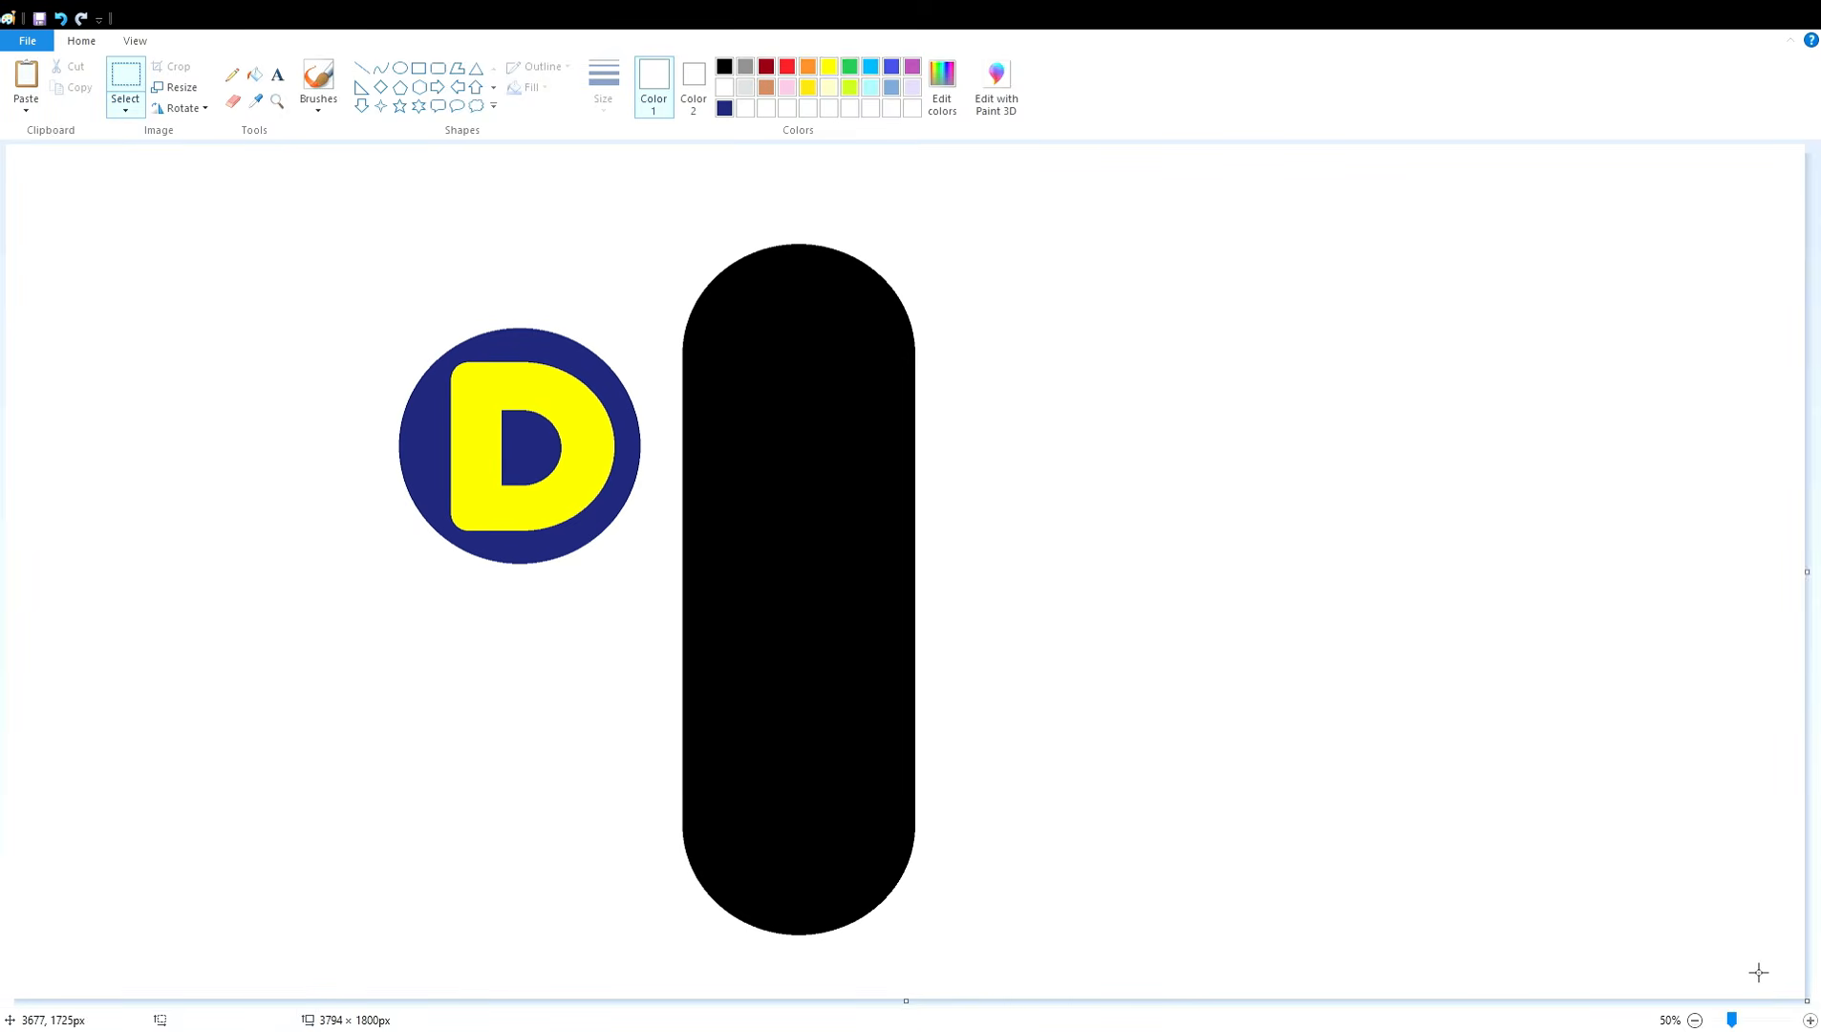
- Paste another copy of the rounded end into the empty area to the right of the bar
{"action": "key", "text": "ctrl+v"}
{"action": "left_click_drag", "start_coordinate": [191, 274], "coordinate": [1262, 723]}
{"action": "left_click", "coordinate": [1585, 723]}
- Trim the piece to a half circle with a white 682 × 219 px rectangle outline, filling its straight upper part white
{"action": "left_click", "coordinate": [1809, 1020]}
{"action": "left_click_drag", "start_coordinate": [686, 999], "coordinate": [1550, 1001]}
{"action": "scroll", "coordinate": [1215, 863], "scroll_direction": "down", "scroll_amount": 5}
{"action": "left_click", "coordinate": [419, 68]}
{"action": "left_click_drag", "start_coordinate": [467, 448], "coordinate": [1078, 650]}
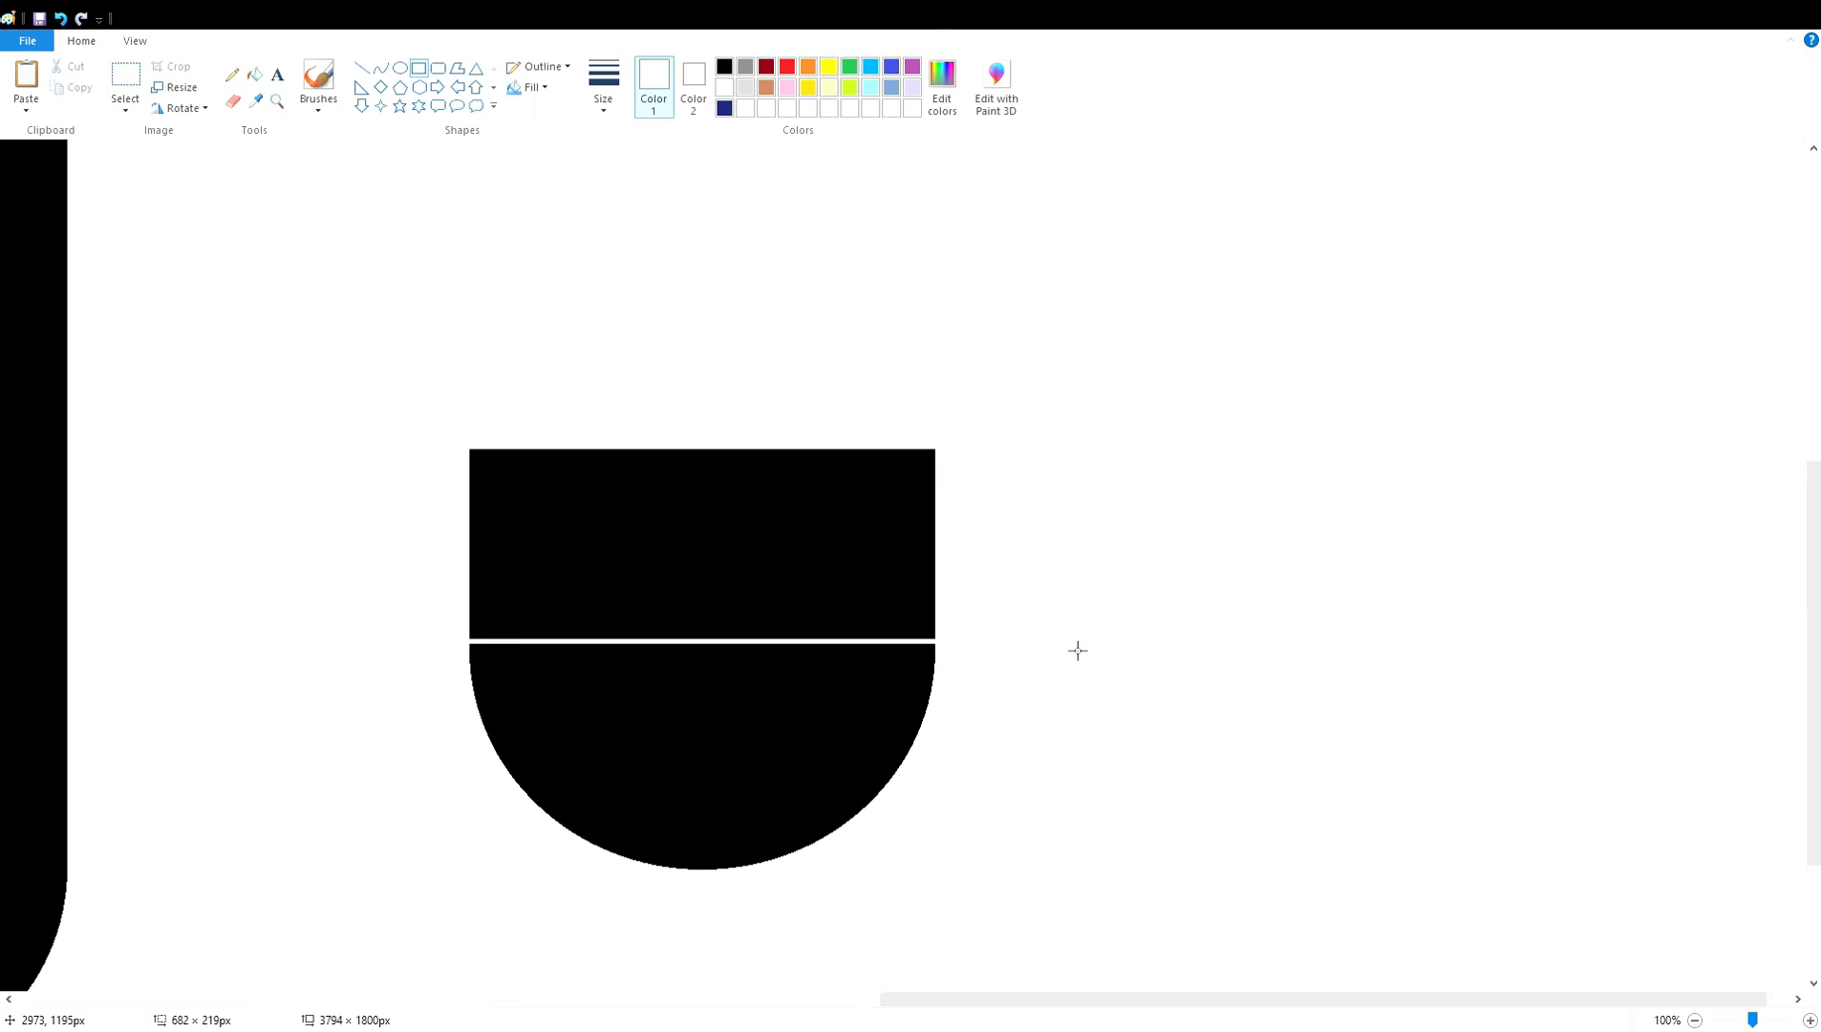
{"action": "left_click", "coordinate": [253, 76]}
{"action": "left_click", "coordinate": [611, 549]}
- Duplicate the black half circle above itself and flip the copy vertically to complete a full circle
{"action": "left_click", "coordinate": [125, 76]}
{"action": "left_click_drag", "start_coordinate": [352, 541], "coordinate": [1062, 929]}
{"action": "left_click_drag", "start_coordinate": [702, 735], "coordinate": [705, 542]}
{"action": "left_click", "coordinate": [181, 108]}
{"action": "left_click", "coordinate": [184, 197]}
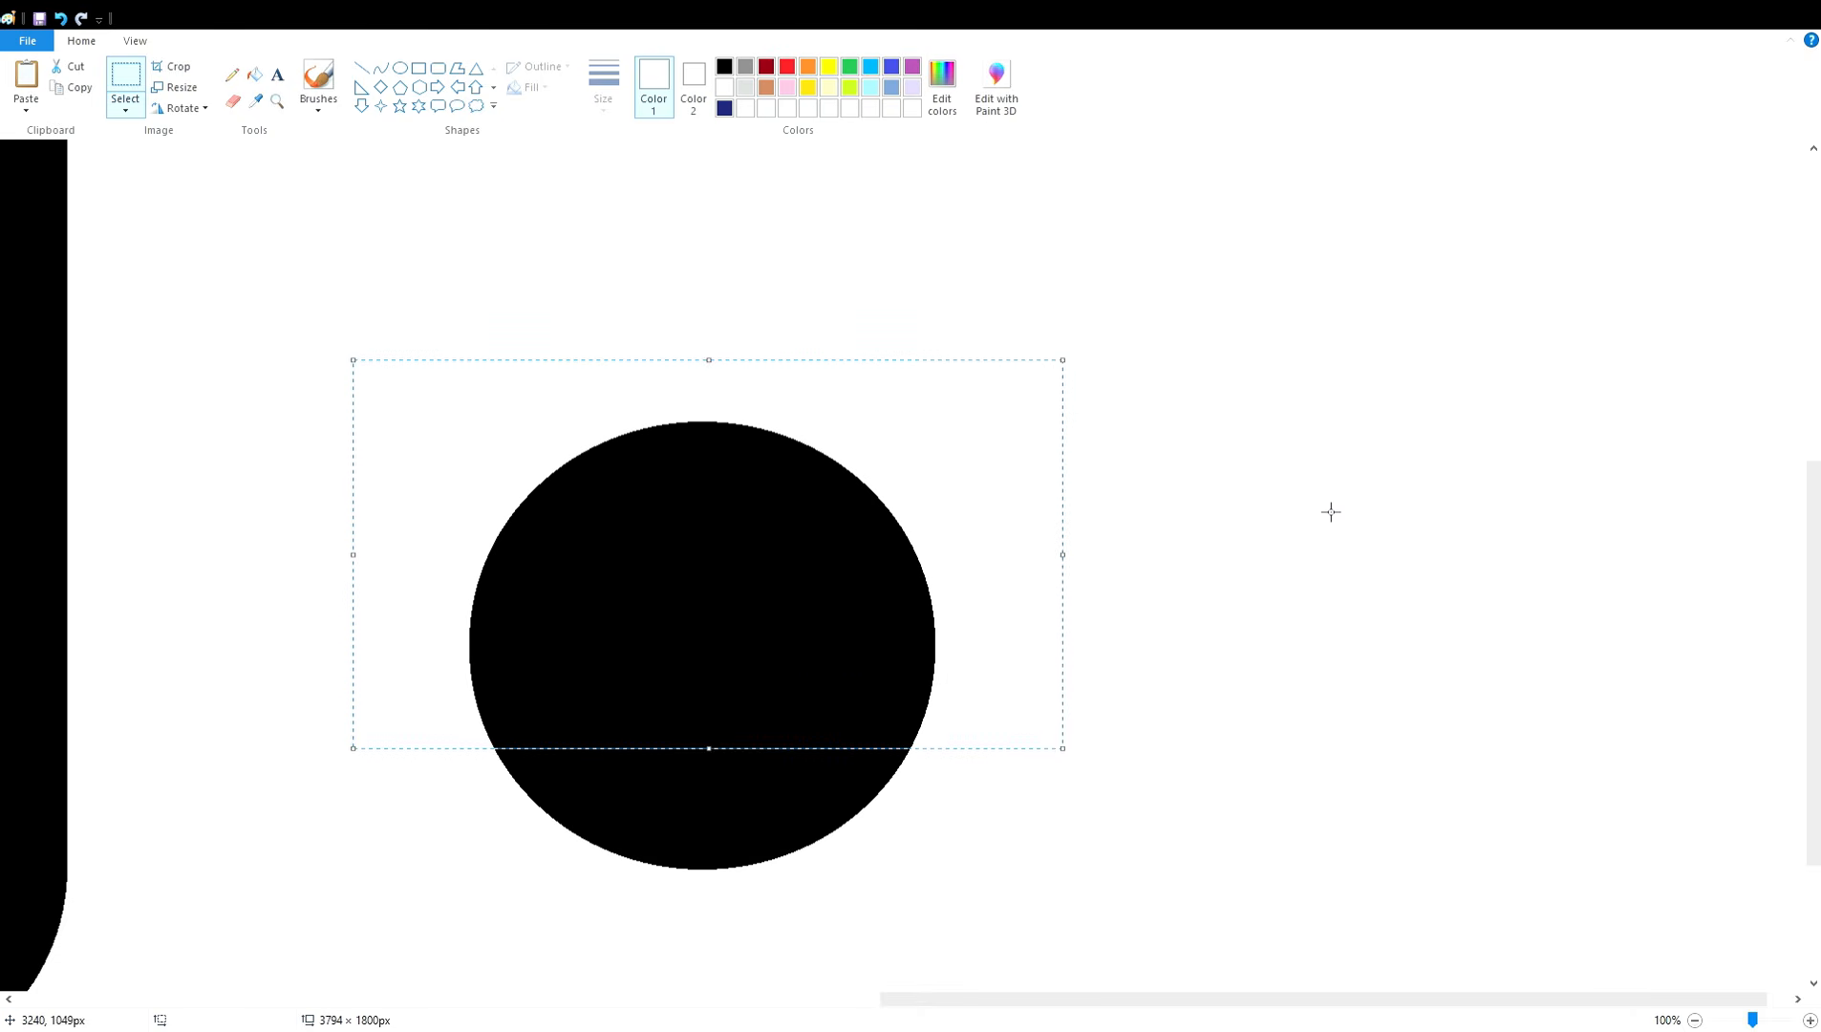
- Cut the black circle and paste it to the right of the bar, roughly level with the D circle
{"action": "scroll", "coordinate": [1300, 614], "scroll_direction": "down", "scroll_amount": 1}
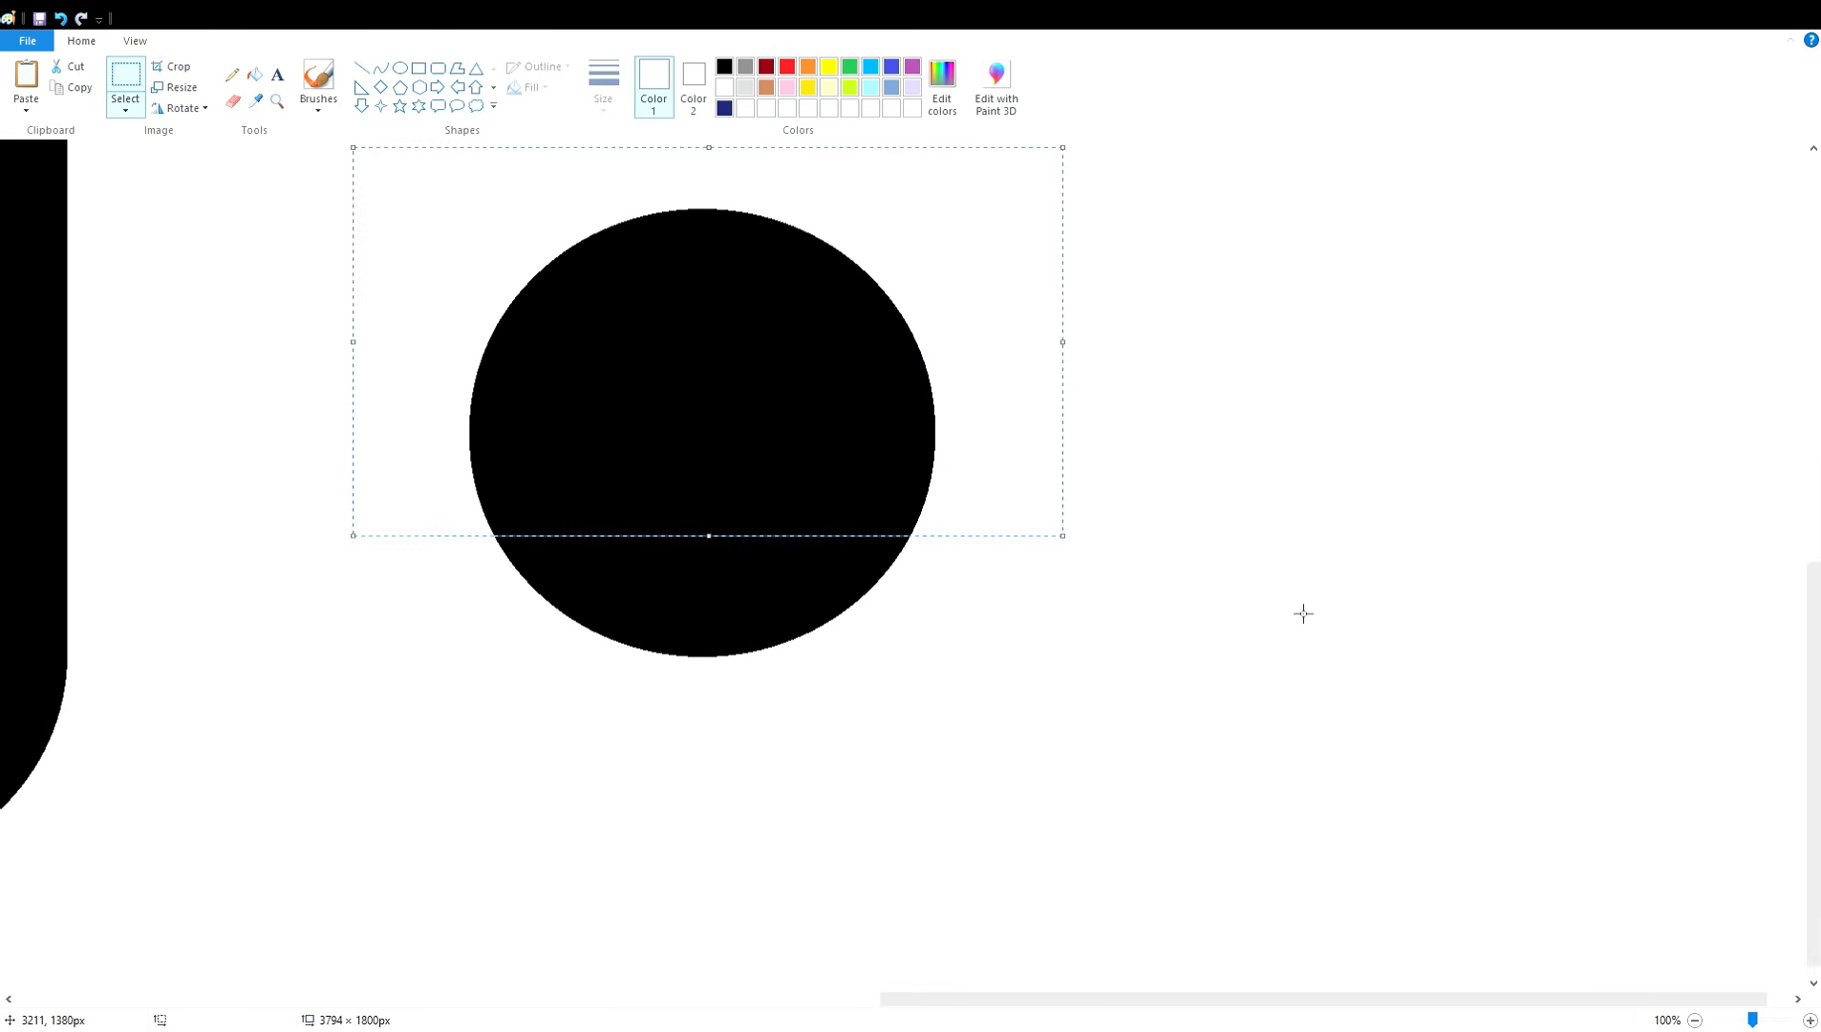
{"action": "left_click_drag", "start_coordinate": [1057, 1000], "coordinate": [991, 1011]}
{"action": "left_click", "coordinate": [1358, 752]}
{"action": "scroll", "coordinate": [1357, 752], "scroll_direction": "up", "scroll_amount": 1}
{"action": "left_click_drag", "start_coordinate": [450, 330], "coordinate": [1210, 917]}
{"action": "key", "text": "ctrl+x"}
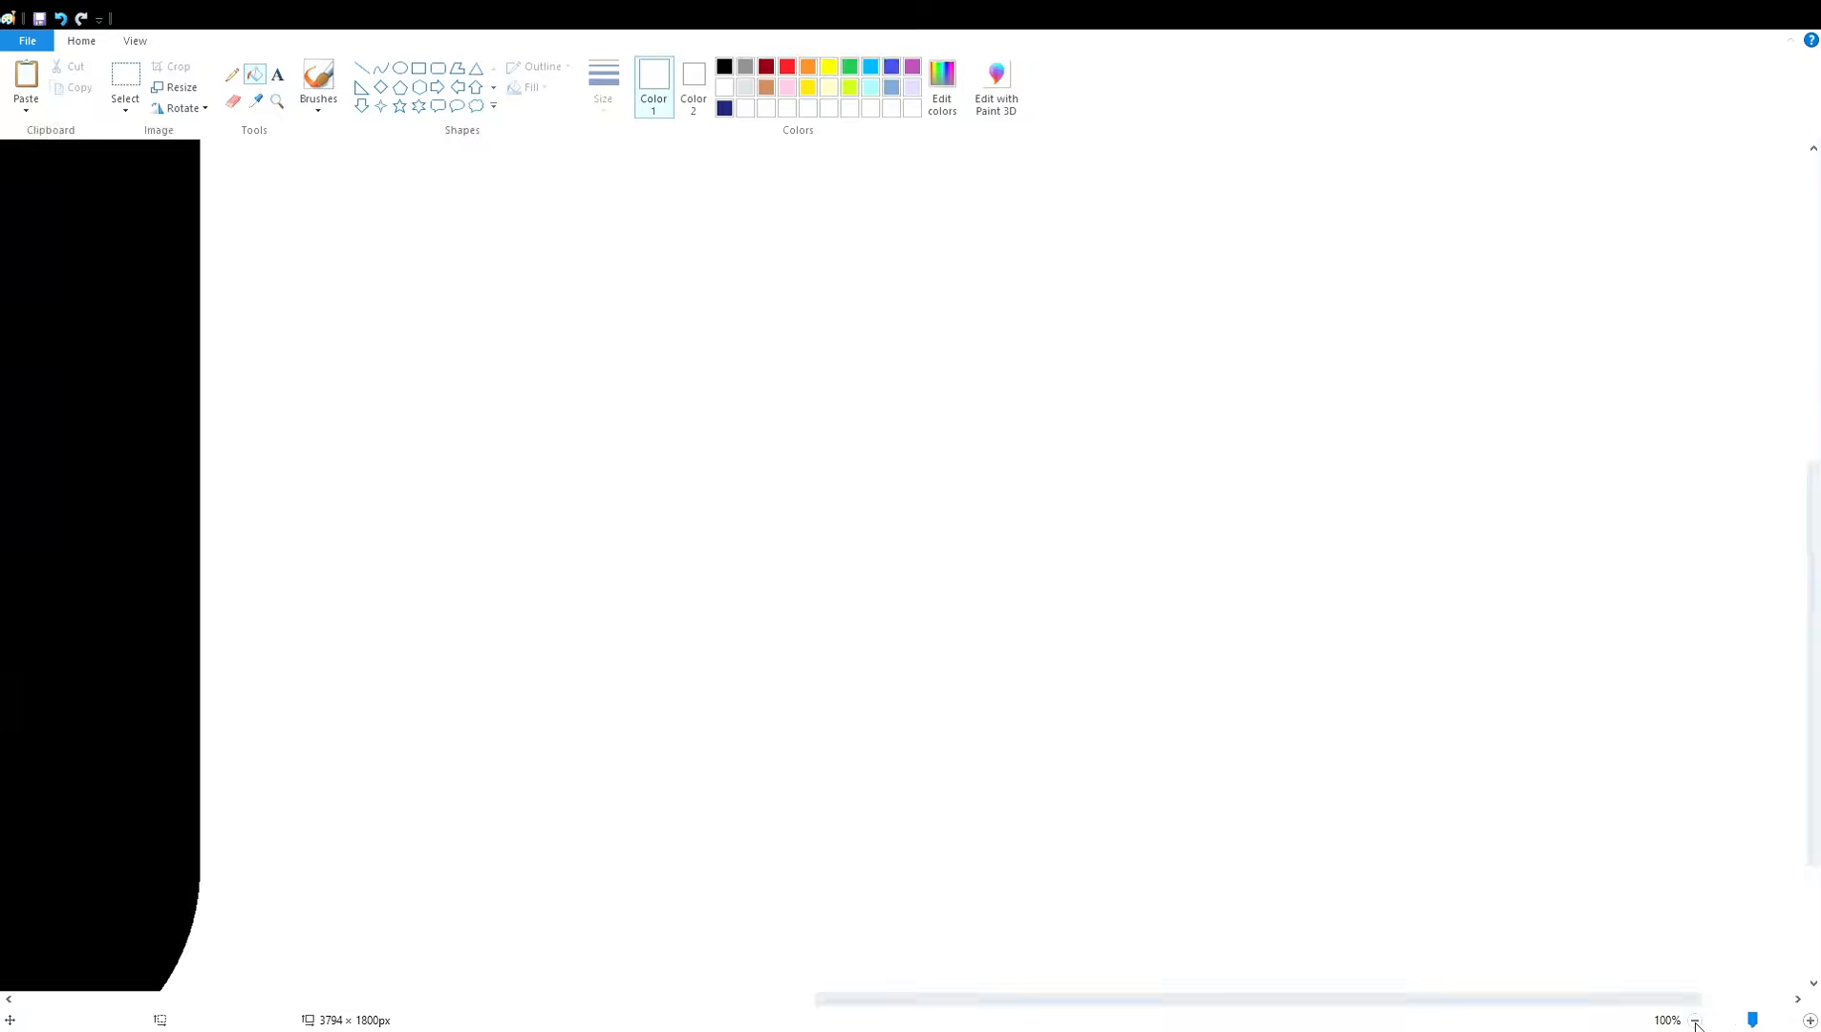
{"action": "left_click", "coordinate": [1695, 1020]}
{"action": "key", "text": "ctrl+v"}
{"action": "left_click_drag", "start_coordinate": [203, 333], "coordinate": [1176, 472]}
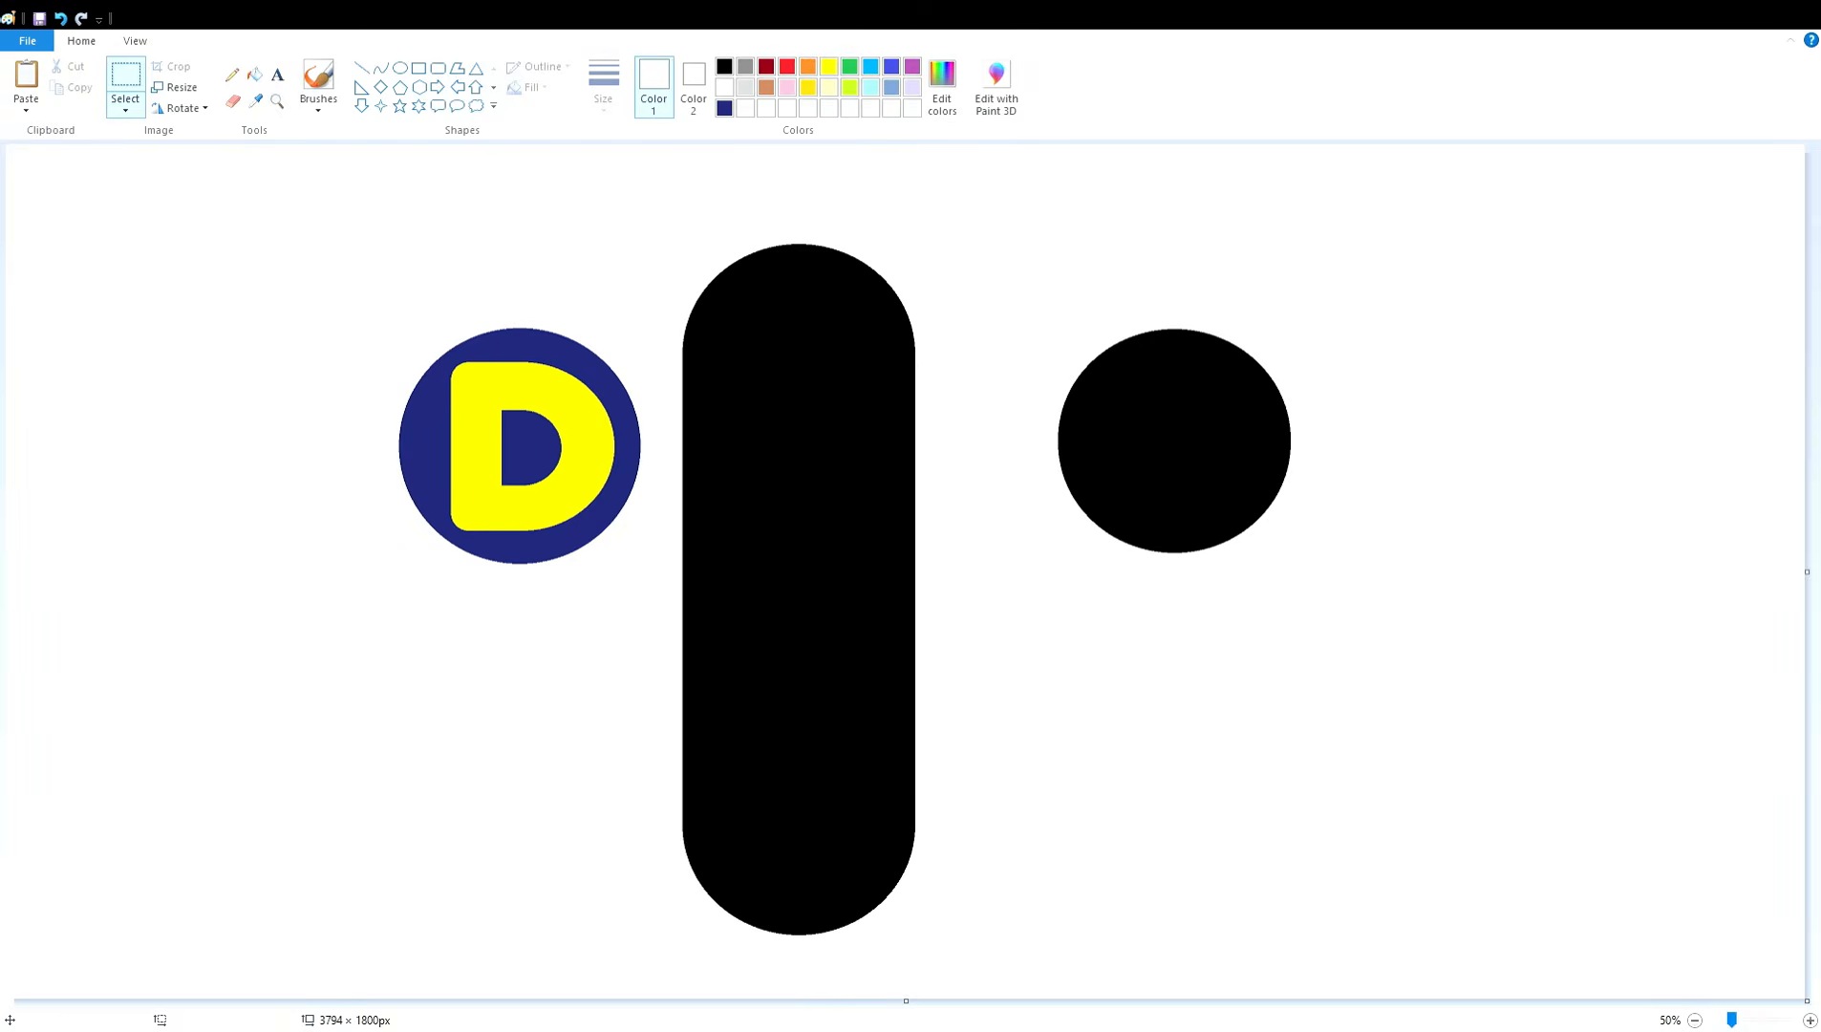
- Draw a horizontal red guide line below the black bar and nudge it up until it touches the bar's lower rounded end
{"action": "scroll", "coordinate": [1272, 781], "scroll_direction": "up", "scroll_amount": 1}
{"action": "scroll", "coordinate": [1233, 894], "scroll_direction": "down", "scroll_amount": 2}
{"action": "left_click", "coordinate": [787, 67]}
{"action": "left_click", "coordinate": [362, 67]}
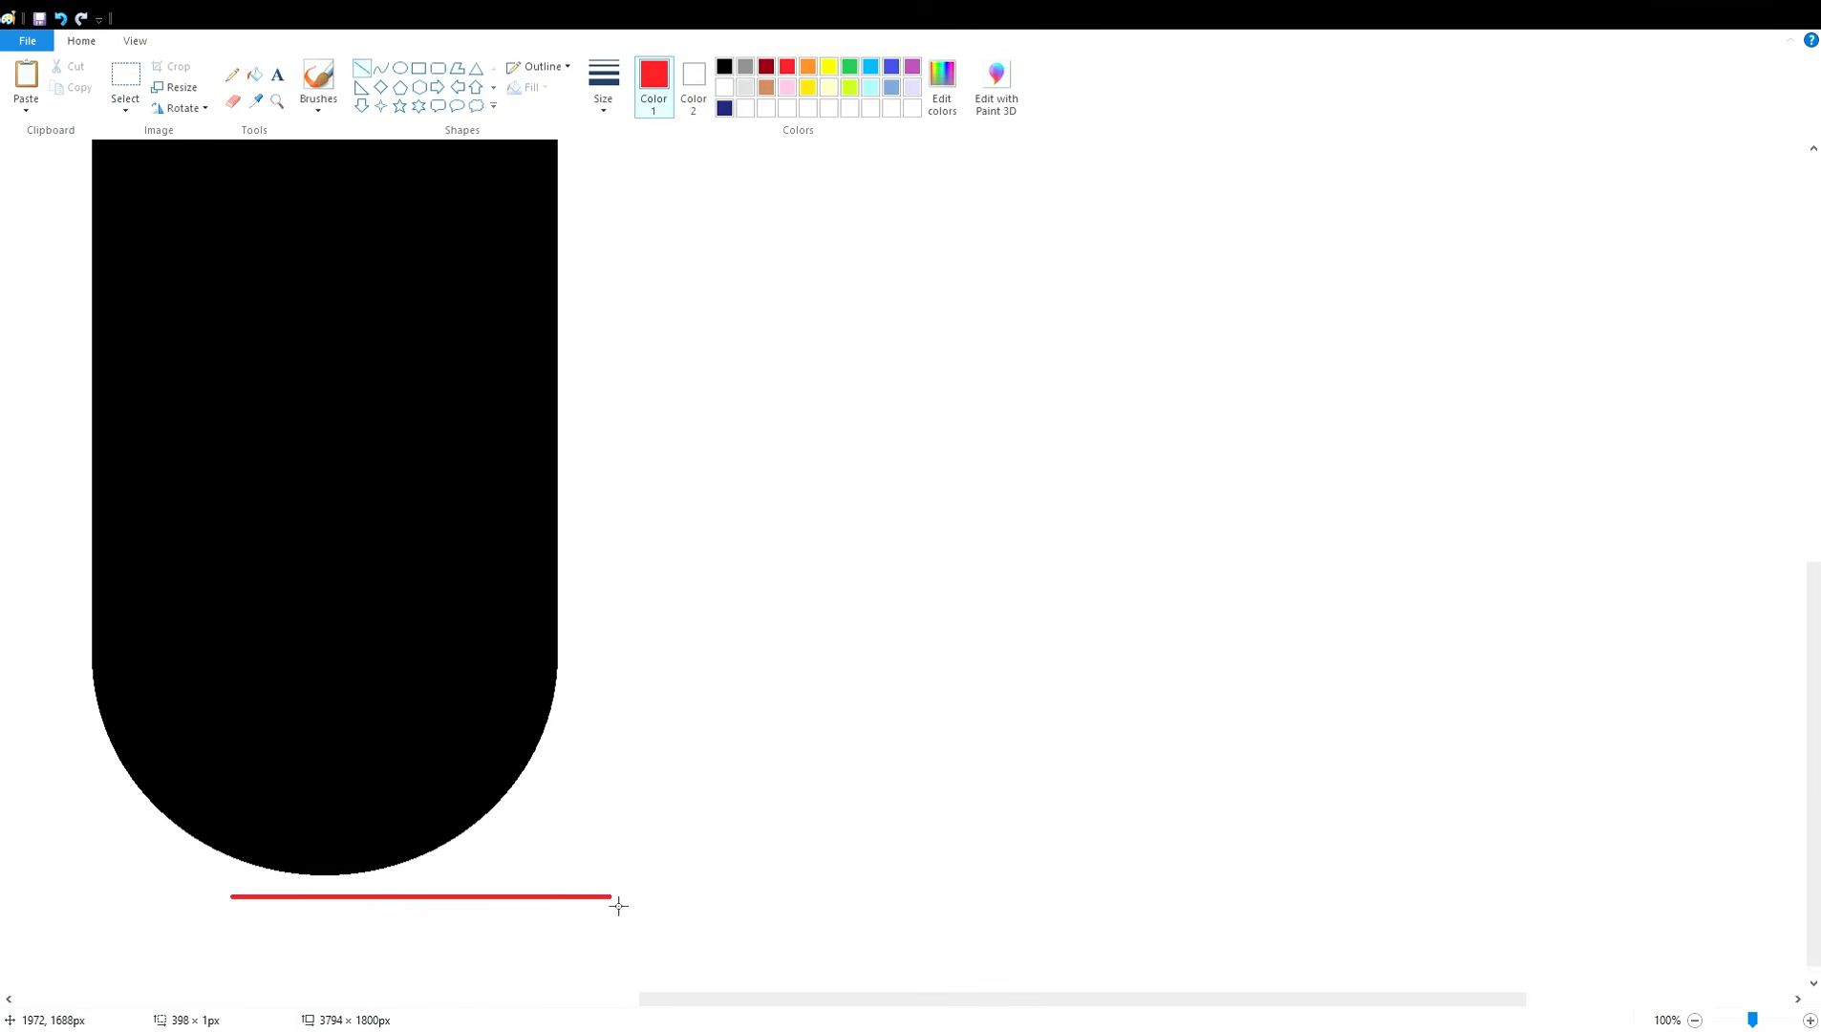
{"action": "left_click_drag", "start_coordinate": [1353, 906], "coordinate": [1672, 907]}
{"action": "key", "text": "Up"}
{"action": "key", "text": "Up"}
{"action": "key", "text": "Up"}
{"action": "key", "text": "Up"}
{"action": "key", "text": "Up"}
{"action": "key", "text": "Up"}
{"action": "key", "text": "Up"}
{"action": "key", "text": "Up"}
{"action": "key", "text": "Up"}
{"action": "key", "text": "Up"}
{"action": "key", "text": "Up"}
{"action": "key", "text": "Up"}
{"action": "key", "text": "Up"}
{"action": "key", "text": "Up"}
{"action": "key", "text": "Up"}
{"action": "key", "text": "Up"}
{"action": "key", "text": "Up"}
{"action": "key", "text": "Up"}
{"action": "key", "text": "Up"}
{"action": "key", "text": "Up"}
- Paste a copy of the black circle to the right of the bar and line it up with the existing circle
{"action": "scroll", "coordinate": [1089, 812], "scroll_direction": "up", "scroll_amount": 3}
{"action": "key", "text": "ctrl+v"}
{"action": "left_click_drag", "start_coordinate": [392, 500], "coordinate": [1078, 407]}
{"action": "key", "text": "Left"}
{"action": "key", "text": "Left"}
{"action": "key", "text": "Left"}
{"action": "key", "text": "Left"}
{"action": "key", "text": "Up"}
{"action": "key", "text": "Up"}
{"action": "key", "text": "Up"}
{"action": "key", "text": "Up"}
{"action": "key", "text": "Up"}
{"action": "key", "text": "Up"}
{"action": "key", "text": "Up"}
{"action": "key", "text": "Up"}
{"action": "key", "text": "Up"}
{"action": "key", "text": "Up"}
{"action": "key", "text": "Up"}
{"action": "key", "text": "Up"}
{"action": "key", "text": "Up"}
{"action": "key", "text": "Up"}
{"action": "key", "text": "Up"}
{"action": "key", "text": "Up"}
{"action": "key", "text": "Up"}
{"action": "key", "text": "Up"}
{"action": "key", "text": "Up"}
{"action": "key", "text": "Up"}
{"action": "key", "text": "Up"}
{"action": "key", "text": "Up"}
{"action": "key", "text": "Up"}
{"action": "key", "text": "Up"}
{"action": "key", "text": "Up"}
{"action": "key", "text": "Up"}
{"action": "key", "text": "Up"}
{"action": "key", "text": "Up"}
{"action": "key", "text": "Up"}
{"action": "key", "text": "Up"}
{"action": "key", "text": "Up"}
{"action": "key", "text": "Up"}
{"action": "key", "text": "Right"}
- Move the circle copy straight down until it rests on the red guide line, level with the bar's lower end, and remove the guide
{"action": "key", "text": "Down"}
{"action": "key", "text": "Down"}
{"action": "key", "text": "Down"}
{"action": "key", "text": "Down"}
{"action": "key", "text": "Down"}
{"action": "key", "text": "Down"}
{"action": "key", "text": "Down"}
{"action": "key", "text": "Down"}
{"action": "key", "text": "Down"}
{"action": "key", "text": "Down"}
{"action": "key", "text": "Down"}
{"action": "key", "text": "Down"}
{"action": "key", "text": "Down"}
{"action": "key", "text": "Down"}
{"action": "key", "text": "Down"}
{"action": "key", "text": "Down"}
{"action": "key", "text": "Down"}
{"action": "key", "text": "Down"}
{"action": "key", "text": "Down"}
{"action": "key", "text": "Down"}
{"action": "scroll", "coordinate": [1602, 599], "scroll_direction": "down", "scroll_amount": 3}
{"action": "key", "text": "Down"}
{"action": "key", "text": "Down"}
{"action": "key", "text": "Down"}
{"action": "key", "text": "Down"}
{"action": "key", "text": "Down"}
{"action": "key", "text": "Down"}
{"action": "key", "text": "Down"}
{"action": "key", "text": "Down"}
{"action": "key", "text": "Down"}
{"action": "key", "text": "Down"}
{"action": "key", "text": "Down"}
{"action": "key", "text": "Down"}
{"action": "key", "text": "Down"}
{"action": "key", "text": "Down"}
{"action": "key", "text": "Down"}
{"action": "key", "text": "Down"}
{"action": "key", "text": "Down"}
{"action": "key", "text": "Down"}
{"action": "key", "text": "Down"}
{"action": "key", "text": "Down"}
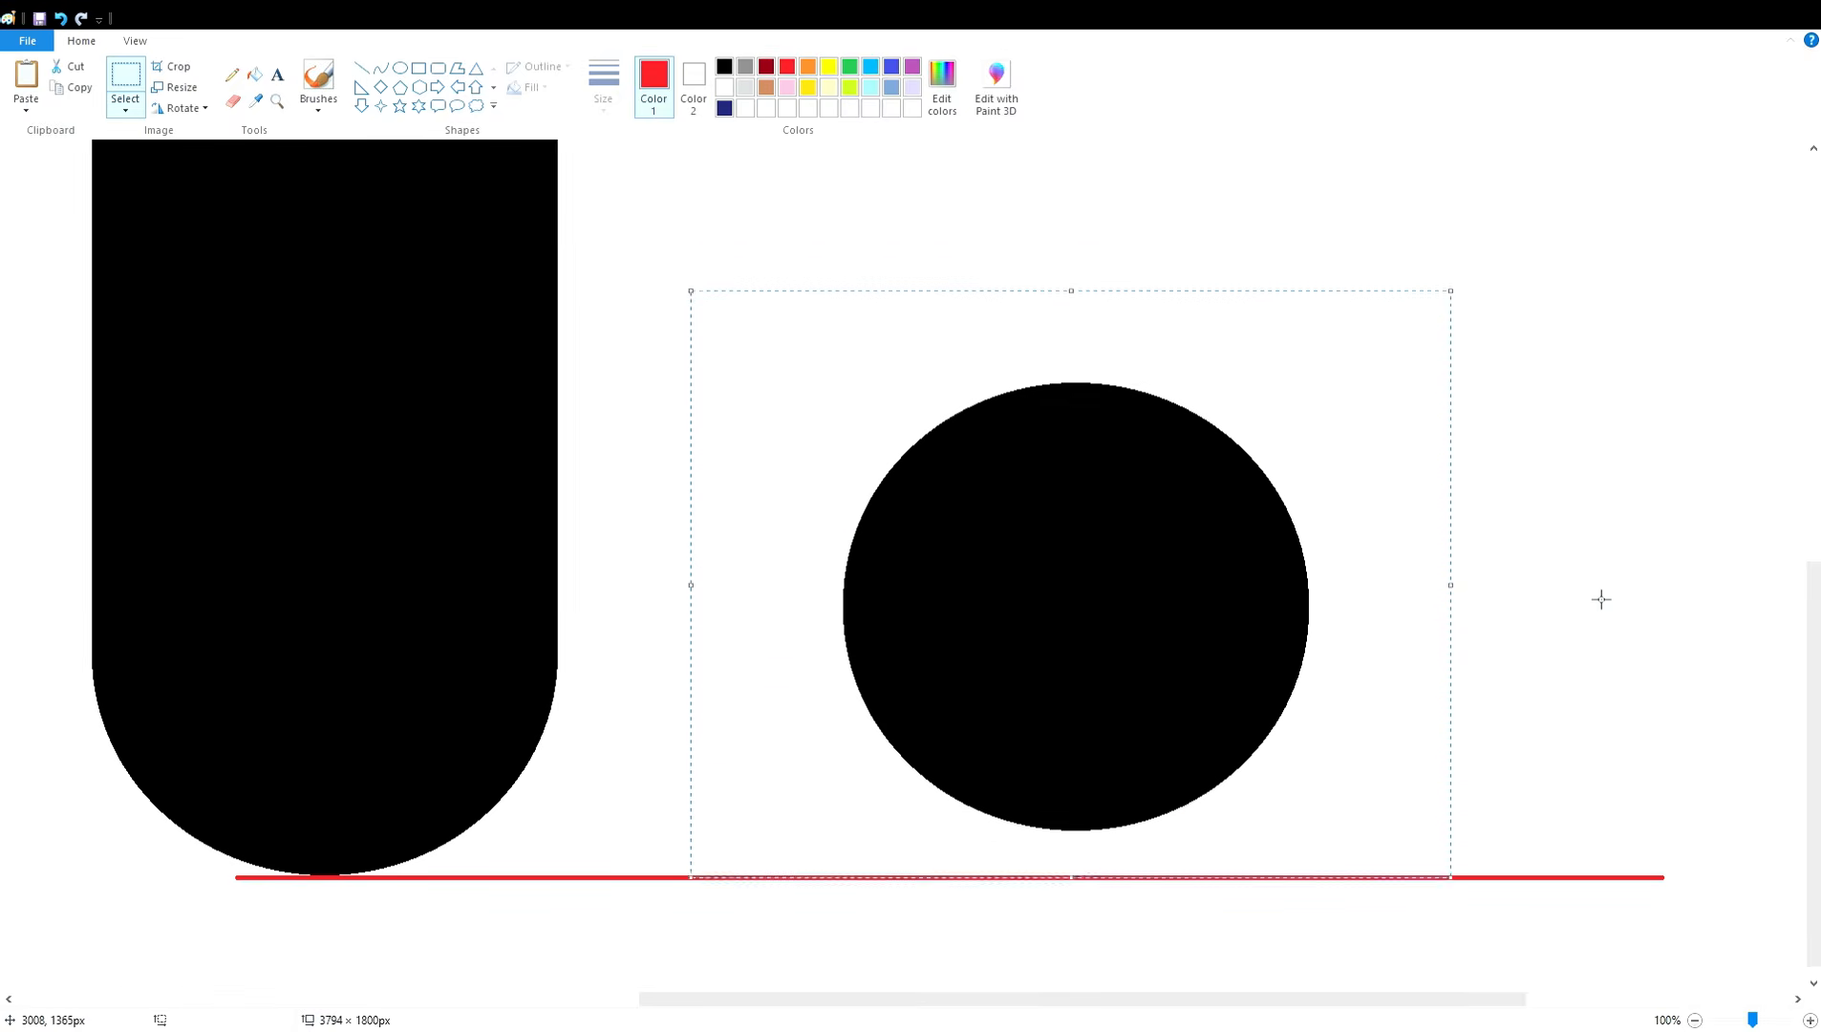
{"action": "left_click", "coordinate": [1602, 600]}
{"action": "left_click", "coordinate": [732, 880]}
- Draw a black diagonal line about 463 × 458 px, rising to the right, and place it in the empty area right of the upper circle
{"action": "left_click", "coordinate": [724, 66]}
{"action": "left_click", "coordinate": [362, 68]}
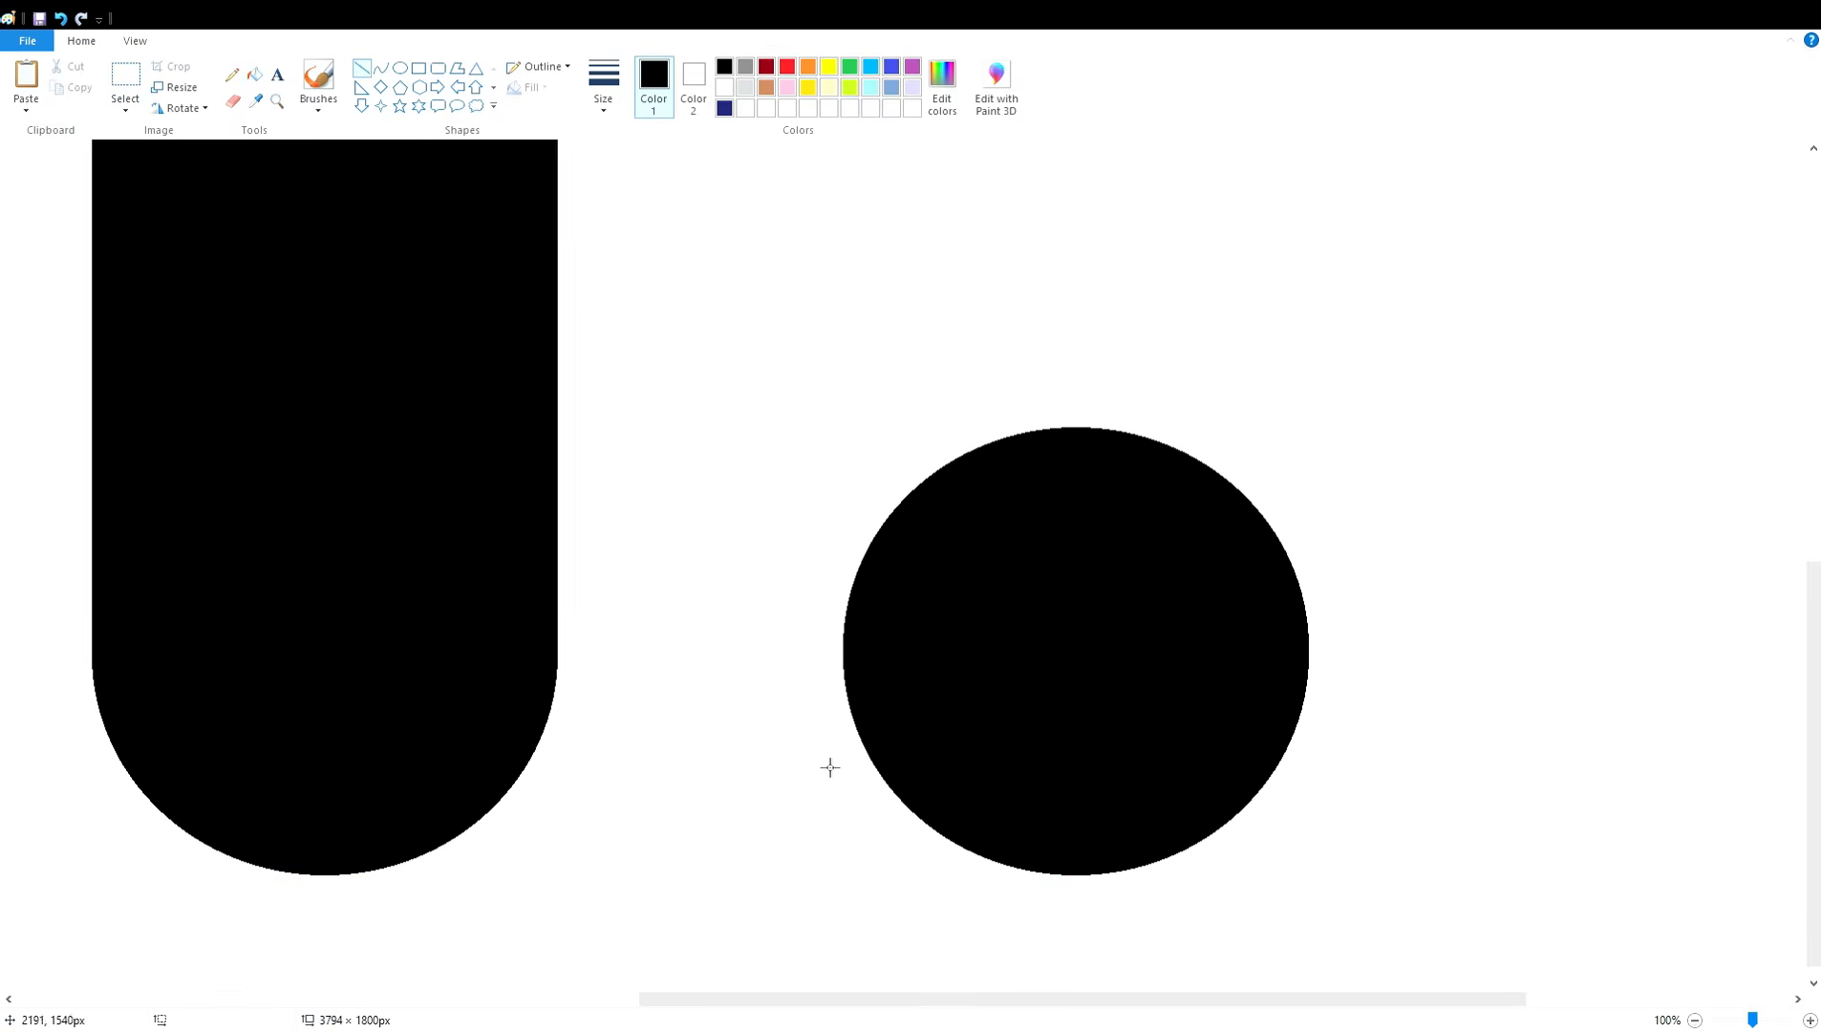
{"action": "scroll", "coordinate": [830, 767], "scroll_direction": "up", "scroll_amount": 1}
{"action": "left_click_drag", "start_coordinate": [970, 556], "coordinate": [538, 987]}
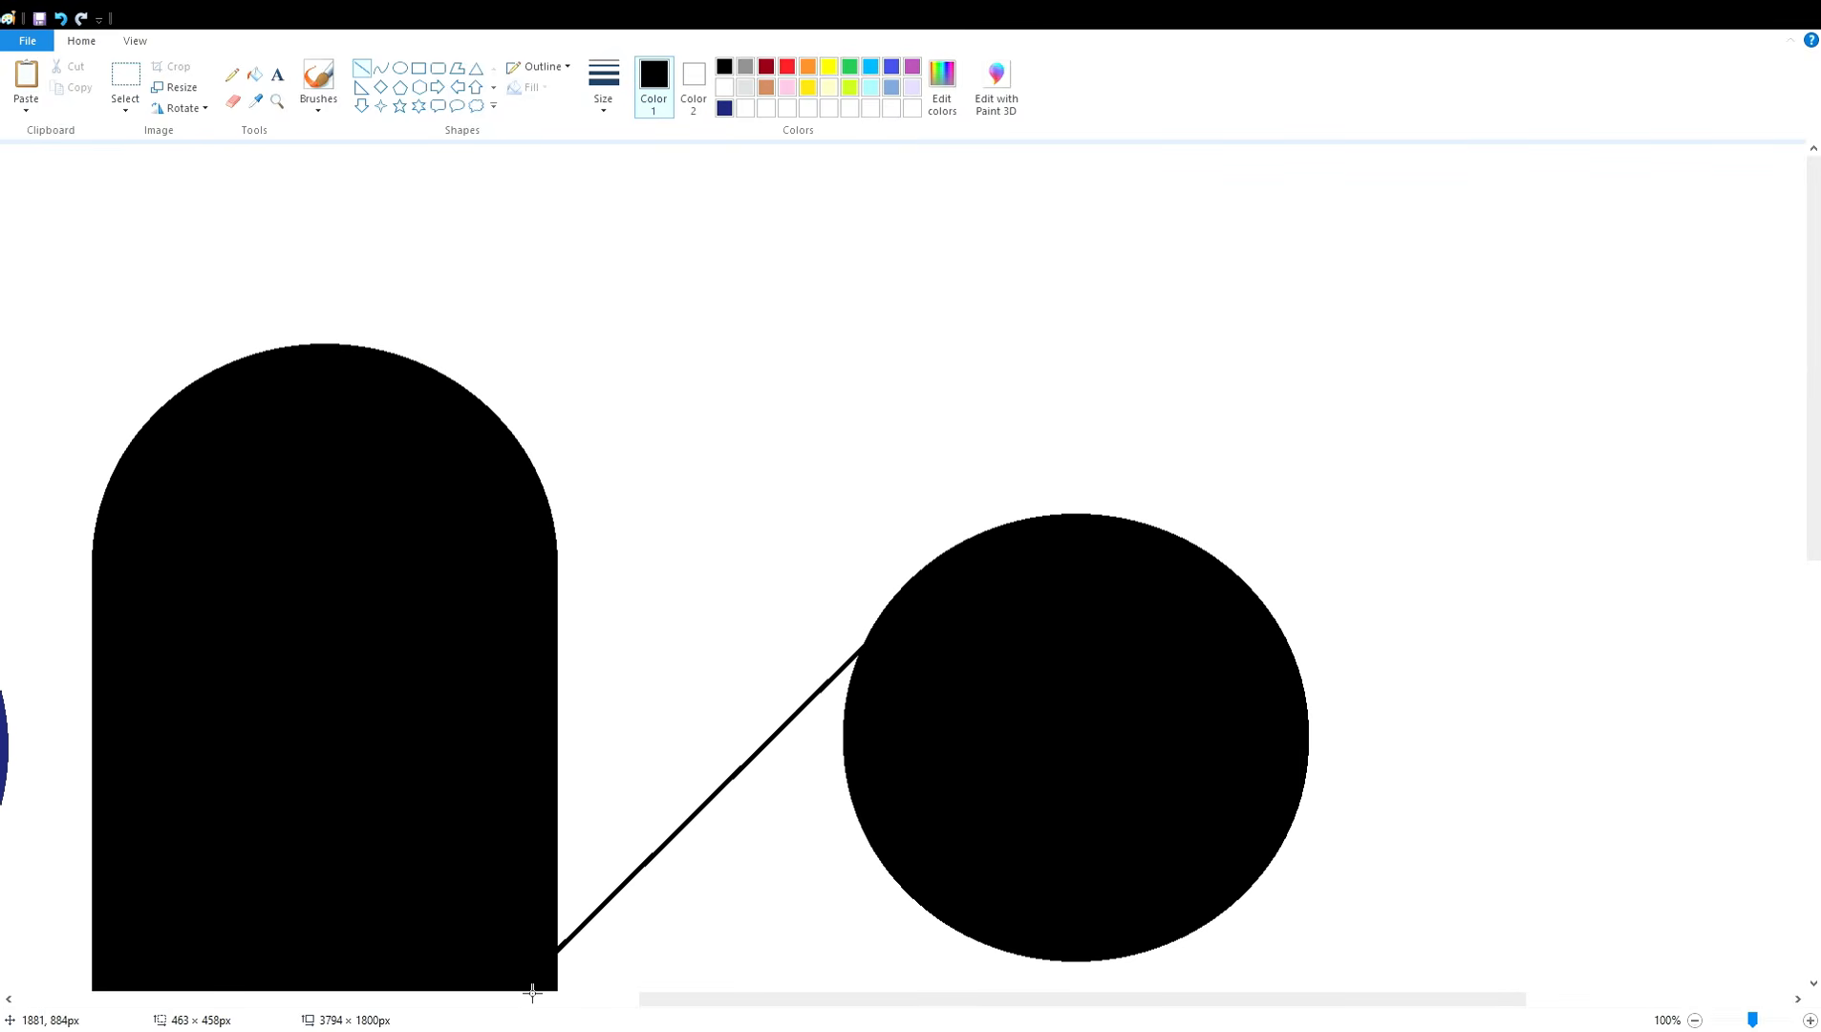
{"action": "left_click_drag", "start_coordinate": [754, 770], "coordinate": [1696, 515]}
{"action": "left_click", "coordinate": [1458, 899]}
- Select and copy the loose diagonal line to the right of the upper circle, and paste a duplicate near the bar
{"action": "left_click_drag", "start_coordinate": [1423, 999], "coordinate": [1633, 999]}
{"action": "left_click", "coordinate": [125, 74]}
{"action": "left_click_drag", "start_coordinate": [1532, 204], "coordinate": [1367, 806]}
{"action": "key", "text": "ctrl+c"}
{"action": "left_click_drag", "start_coordinate": [903, 999], "coordinate": [688, 999]}
{"action": "key", "text": "ctrl+v"}
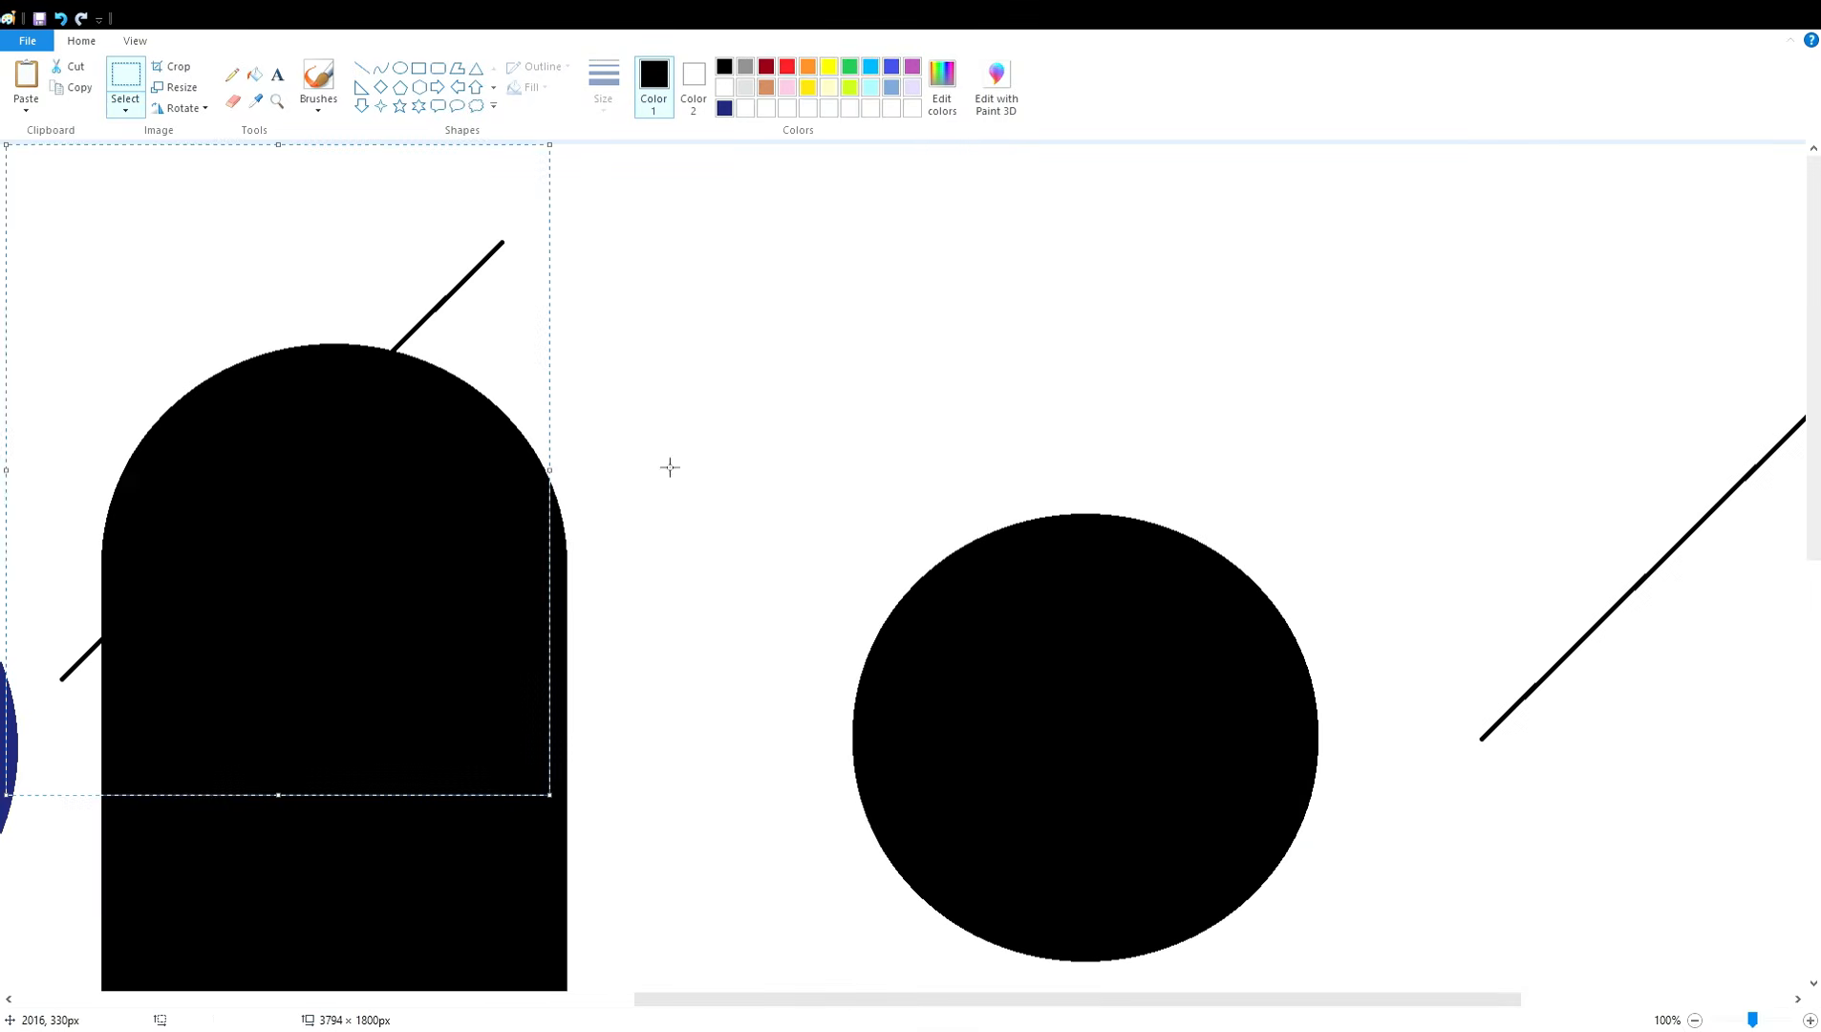
- Place the pasted diagonal line so it runs from the black bar and touches the upper circle's upper-left edge
{"action": "left_click_drag", "start_coordinate": [421, 401], "coordinate": [846, 712]}
{"action": "key", "text": "Down"}
{"action": "key", "text": "Down"}
{"action": "key", "text": "Down"}
{"action": "key", "text": "Down"}
{"action": "key", "text": "Down"}
{"action": "key", "text": "Down"}
{"action": "key", "text": "Down"}
{"action": "key", "text": "Down"}
{"action": "key", "text": "Down"}
{"action": "key", "text": "Down"}
{"action": "key", "text": "Down"}
{"action": "key", "text": "Down"}
{"action": "key", "text": "Down"}
{"action": "key", "text": "Down"}
{"action": "key", "text": "Right"}
{"action": "key", "text": "Right"}
{"action": "key", "text": "Right"}
{"action": "key", "text": "Right"}
{"action": "key", "text": "Right"}
{"action": "key", "text": "Down"}
{"action": "key", "text": "Down"}
{"action": "key", "text": "Down"}
{"action": "key", "text": "Down"}
{"action": "key", "text": "Down"}
{"action": "key", "text": "Down"}
{"action": "key", "text": "Down"}
{"action": "key", "text": "Down"}
{"action": "key", "text": "Down"}
{"action": "key", "text": "Down"}
{"action": "key", "text": "Down"}
{"action": "key", "text": "Down"}
{"action": "key", "text": "Left"}
{"action": "key", "text": "Left"}
{"action": "key", "text": "Left"}
{"action": "key", "text": "Left"}
{"action": "key", "text": "Left"}
{"action": "key", "text": "Left"}
{"action": "key", "text": "Left"}
{"action": "key", "text": "Left"}
{"action": "key", "text": "Left"}
{"action": "key", "text": "Left"}
{"action": "key", "text": "Left"}
{"action": "key", "text": "Left"}
{"action": "left_click", "coordinate": [1323, 528]}
- Paste another copy of the diagonal line and nudge it until it touches the upper circle's lower-right edge
{"action": "scroll", "coordinate": [1312, 651], "scroll_direction": "down", "scroll_amount": 2}
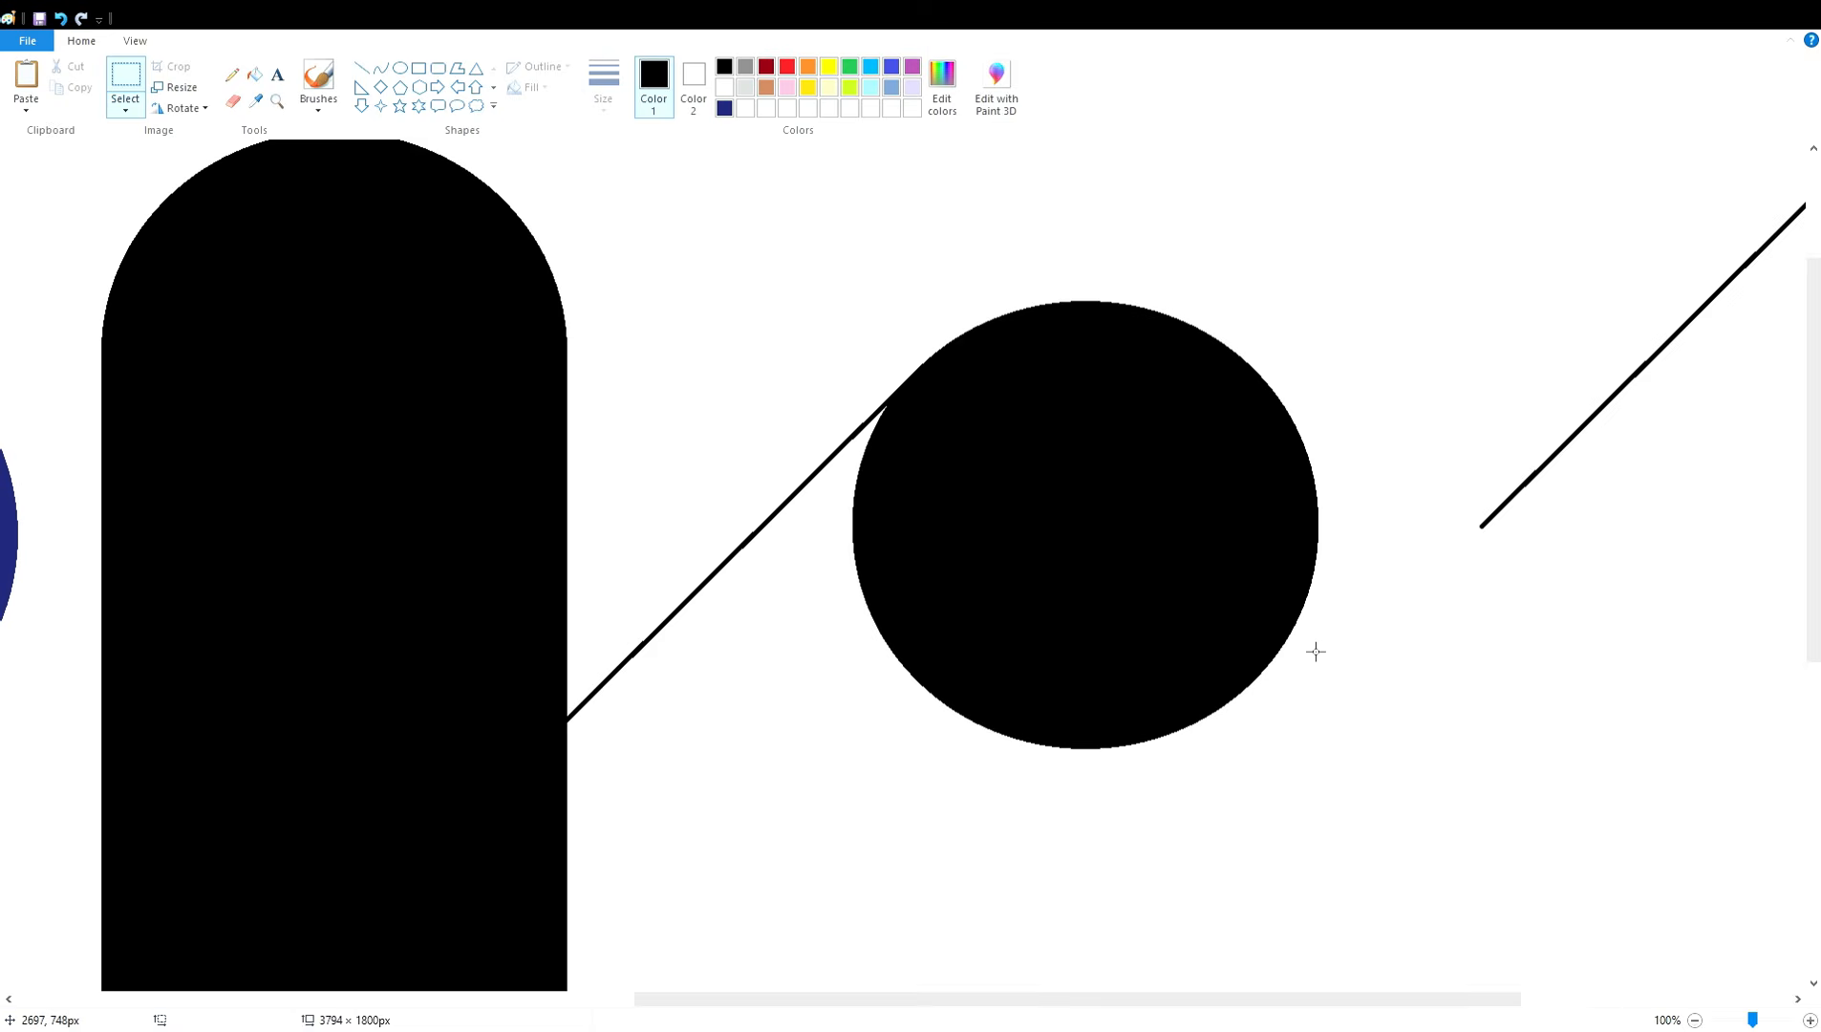
{"action": "key", "text": "ctrl+v"}
{"action": "left_click_drag", "start_coordinate": [334, 430], "coordinate": [972, 836]}
{"action": "scroll", "coordinate": [1320, 720], "scroll_direction": "down", "scroll_amount": 2}
{"action": "key", "text": "Down"}
{"action": "key", "text": "Down"}
{"action": "key", "text": "Down"}
{"action": "key", "text": "Down"}
{"action": "key", "text": "Down"}
{"action": "key", "text": "Down"}
{"action": "key", "text": "Down"}
{"action": "key", "text": "Down"}
{"action": "key", "text": "Down"}
{"action": "key", "text": "Down"}
{"action": "key", "text": "Down"}
{"action": "key", "text": "Down"}
{"action": "key", "text": "Down"}
{"action": "key", "text": "Down"}
{"action": "key", "text": "Up"}
{"action": "key", "text": "Up"}
{"action": "key", "text": "Up"}
{"action": "key", "text": "Up"}
{"action": "key", "text": "Up"}
{"action": "key", "text": "Up"}
{"action": "key", "text": "Up"}
{"action": "key", "text": "Right"}
{"action": "key", "text": "Right"}
{"action": "key", "text": "Right"}
{"action": "key", "text": "Right"}
{"action": "key", "text": "Right"}
{"action": "key", "text": "Right"}
{"action": "key", "text": "Right"}
{"action": "key", "text": "Right"}
{"action": "key", "text": "Right"}
{"action": "key", "text": "Right"}
{"action": "key", "text": "Right"}
{"action": "key", "text": "Right"}
{"action": "key", "text": "Right"}
{"action": "key", "text": "Right"}
{"action": "key", "text": "Right"}
{"action": "key", "text": "Right"}
{"action": "key", "text": "Right"}
{"action": "key", "text": "Right"}
{"action": "key", "text": "Right"}
{"action": "key", "text": "Right"}
{"action": "key", "text": "Right"}
{"action": "key", "text": "Right"}
{"action": "key", "text": "Right"}
{"action": "key", "text": "Right"}
{"action": "key", "text": "Right"}
{"action": "key", "text": "Right"}
{"action": "key", "text": "Up"}
{"action": "key", "text": "Up"}
{"action": "key", "text": "Up"}
{"action": "key", "text": "Up"}
{"action": "key", "text": "Up"}
{"action": "key", "text": "Up"}
{"action": "key", "text": "Up"}
{"action": "key", "text": "Up"}
{"action": "key", "text": "Up"}
{"action": "key", "text": "Up"}
{"action": "key", "text": "Up"}
{"action": "key", "text": "Up"}
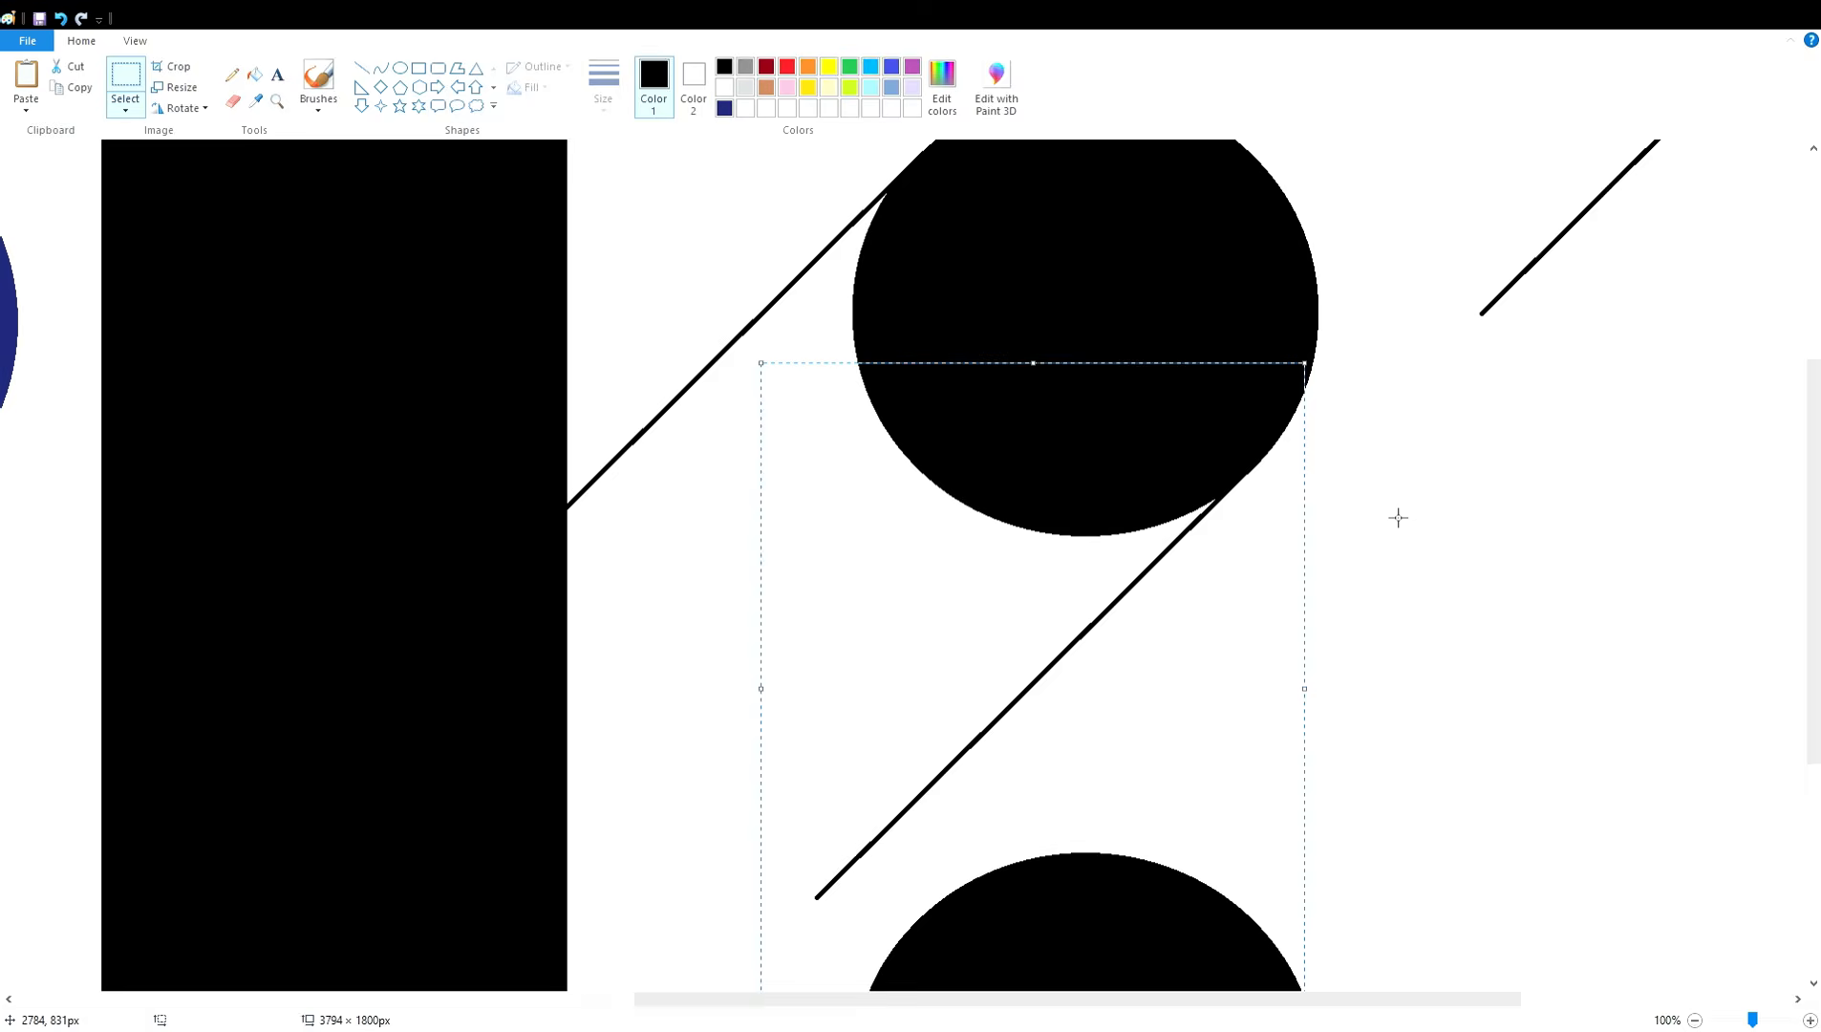
{"action": "left_click", "coordinate": [1394, 545]}
- Paste another copy of the diagonal line, flip it vertically, and place it from the black bar to touch the lower circle's lower-left edge
{"action": "scroll", "coordinate": [1382, 711], "scroll_direction": "down", "scroll_amount": 3}
{"action": "key", "text": "ctrl+v"}
{"action": "left_click", "coordinate": [180, 108]}
{"action": "left_click", "coordinate": [179, 203]}
{"action": "left_click_drag", "start_coordinate": [315, 462], "coordinate": [812, 603]}
{"action": "key", "text": "Down"}
{"action": "key", "text": "Down"}
{"action": "key", "text": "Down"}
{"action": "key", "text": "Down"}
{"action": "key", "text": "Down"}
{"action": "key", "text": "Down"}
{"action": "key", "text": "Down"}
{"action": "key", "text": "Down"}
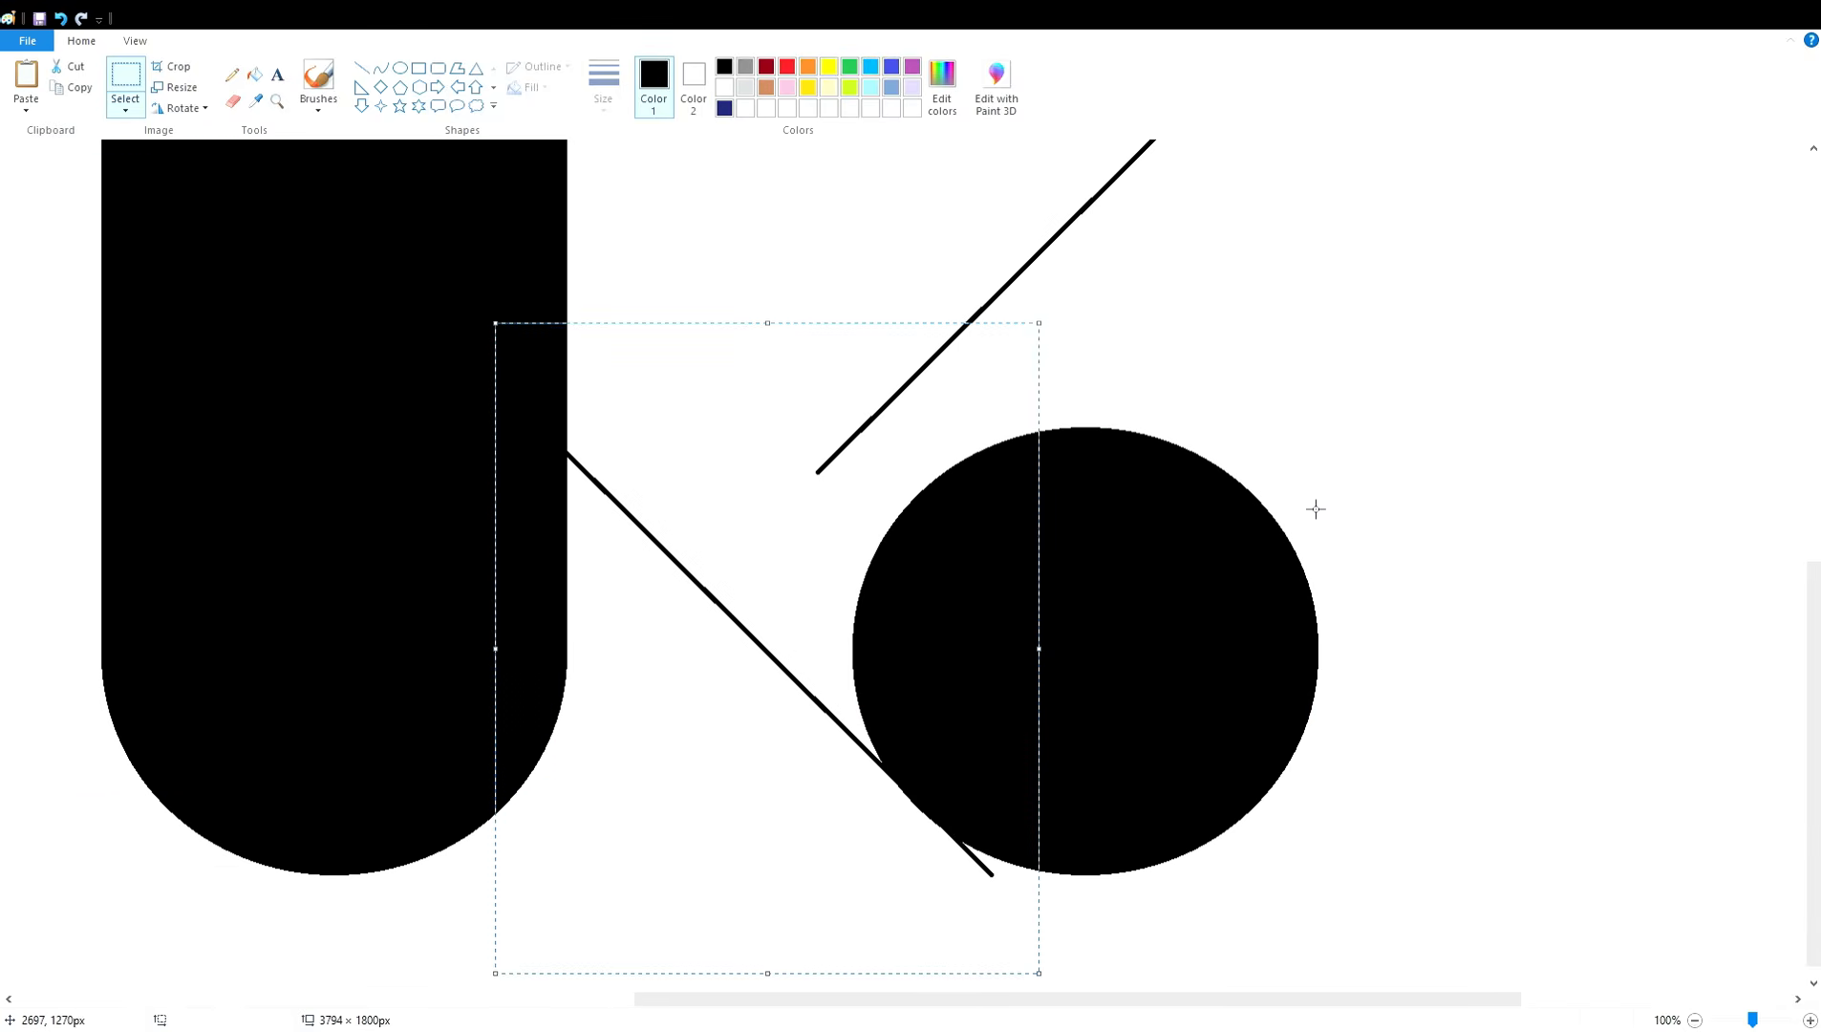
{"action": "key", "text": "Up"}
{"action": "key", "text": "Up"}
{"action": "key", "text": "Up"}
{"action": "key", "text": "Up"}
{"action": "key", "text": "Up"}
{"action": "key", "text": "Up"}
{"action": "key", "text": "Up"}
{"action": "key", "text": "Up"}
{"action": "key", "text": "Up"}
{"action": "key", "text": "Up"}
{"action": "key", "text": "Up"}
{"action": "key", "text": "Up"}
{"action": "key", "text": "Left"}
{"action": "key", "text": "Left"}
{"action": "key", "text": "Left"}
{"action": "key", "text": "Left"}
{"action": "key", "text": "Left"}
{"action": "key", "text": "Left"}
{"action": "key", "text": "Left"}
{"action": "key", "text": "Left"}
{"action": "key", "text": "Left"}
{"action": "key", "text": "Left"}
{"action": "key", "text": "Left"}
{"action": "key", "text": "Left"}
{"action": "key", "text": "Left"}
{"action": "key", "text": "Left"}
{"action": "key", "text": "Right"}
{"action": "key", "text": "Down"}
{"action": "key", "text": "Down"}
{"action": "key", "text": "Down"}
{"action": "left_click", "coordinate": [1347, 501]}
- Paste one more copy of the diagonal line, flip it vertically, and position it touching the lower circle's upper-right edge
{"action": "key", "text": "ctrl+v"}
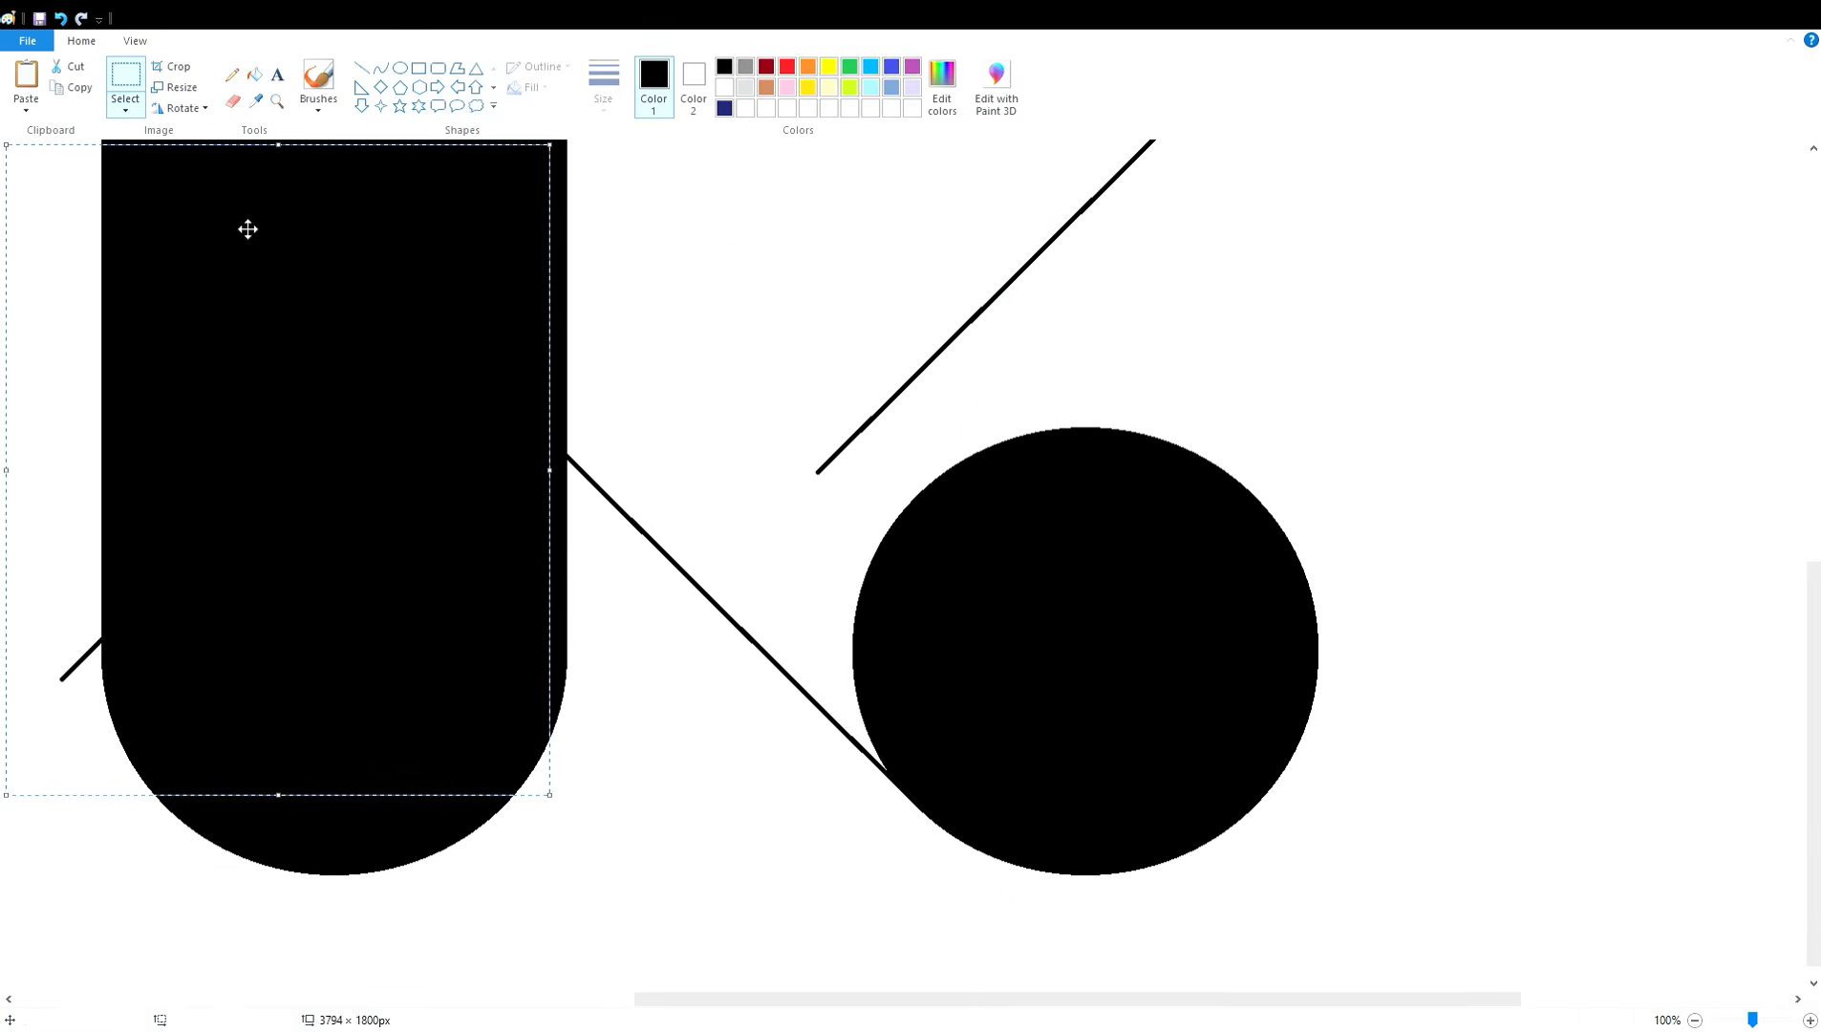
{"action": "left_click", "coordinate": [180, 108]}
{"action": "left_click", "coordinate": [180, 203]}
{"action": "left_click_drag", "start_coordinate": [208, 375], "coordinate": [933, 146]}
{"action": "key", "text": "Down"}
{"action": "key", "text": "Down"}
{"action": "key", "text": "Down"}
{"action": "key", "text": "Down"}
{"action": "key", "text": "Down"}
{"action": "key", "text": "Down"}
{"action": "key", "text": "Down"}
{"action": "key", "text": "Down"}
{"action": "key", "text": "Down"}
{"action": "key", "text": "Down"}
{"action": "key", "text": "Down"}
{"action": "key", "text": "Down"}
{"action": "key", "text": "Down"}
{"action": "key", "text": "Down"}
{"action": "key", "text": "Down"}
{"action": "key", "text": "Right"}
{"action": "key", "text": "Right"}
{"action": "key", "text": "Right"}
{"action": "key", "text": "Right"}
{"action": "key", "text": "Right"}
{"action": "key", "text": "Right"}
{"action": "key", "text": "Right"}
{"action": "key", "text": "Right"}
{"action": "key", "text": "Right"}
{"action": "key", "text": "Right"}
{"action": "key", "text": "Right"}
{"action": "key", "text": "Right"}
{"action": "left_click", "coordinate": [1475, 409]}
- Fill the area enclosed by the bar, circles and diagonal lines with black to form the K's two arms
{"action": "left_click", "coordinate": [1695, 1019]}
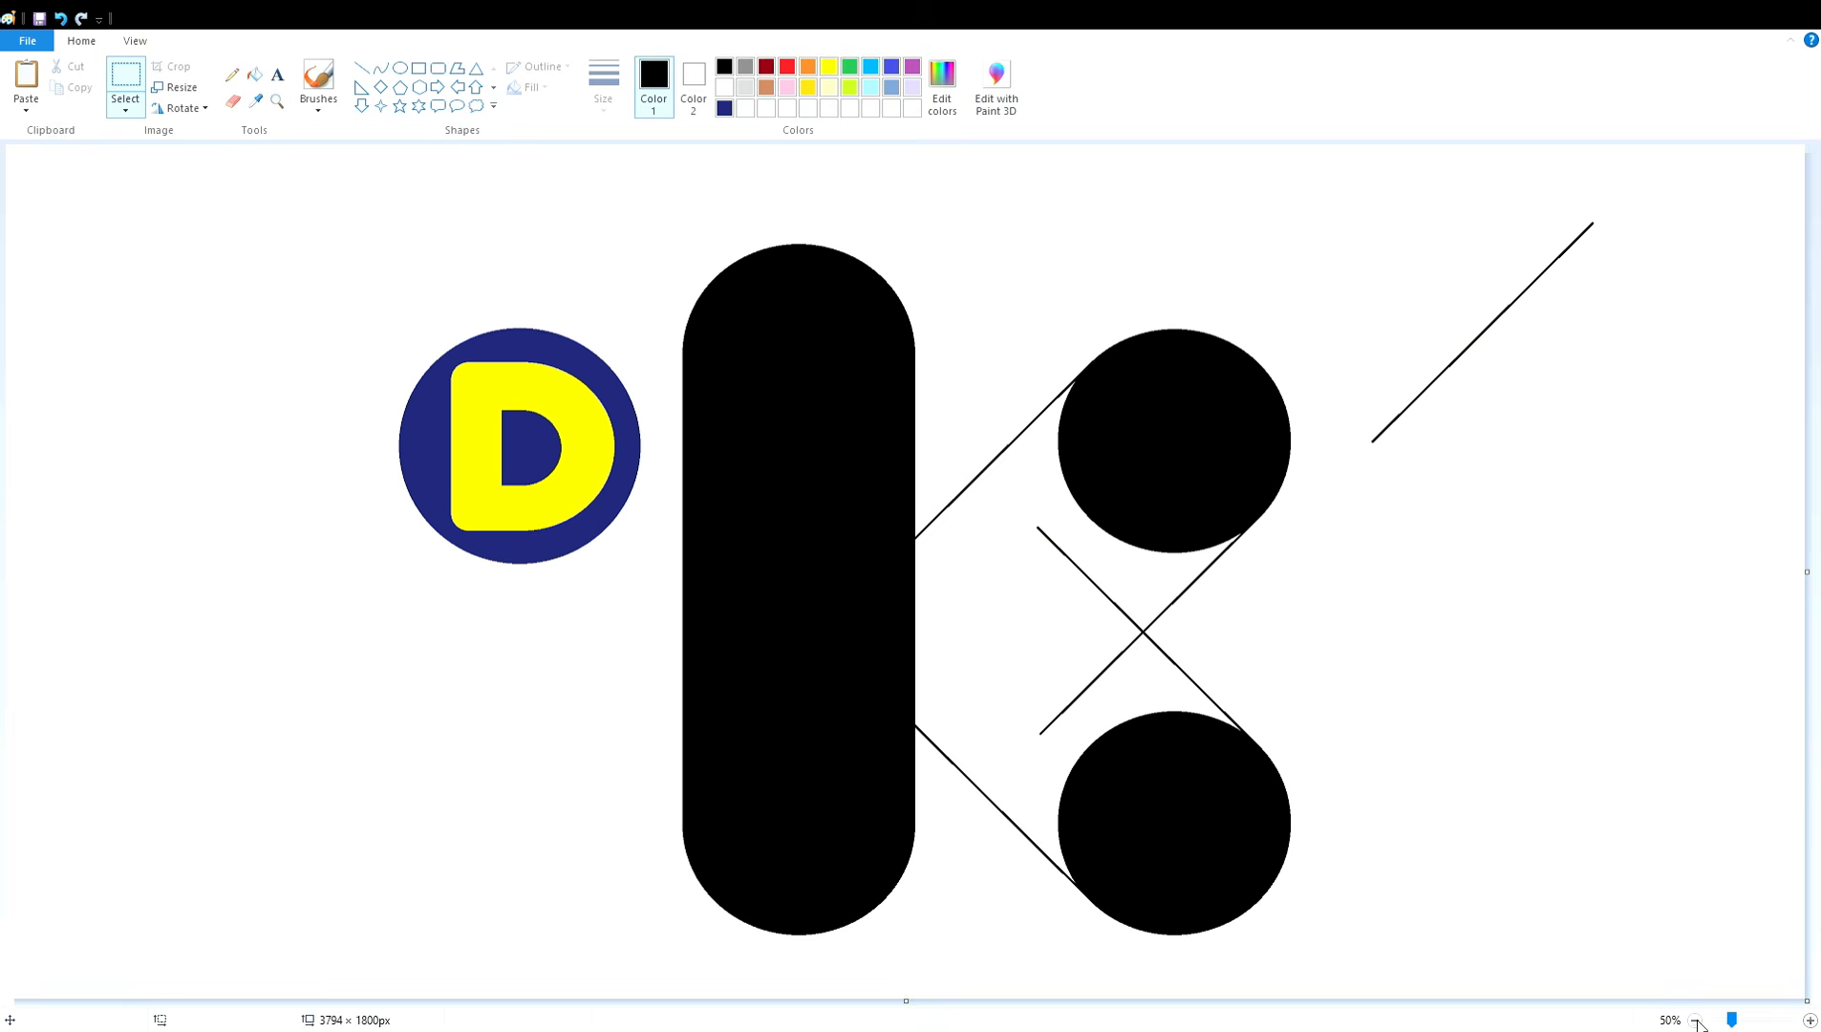
{"action": "left_click", "coordinate": [993, 630]}
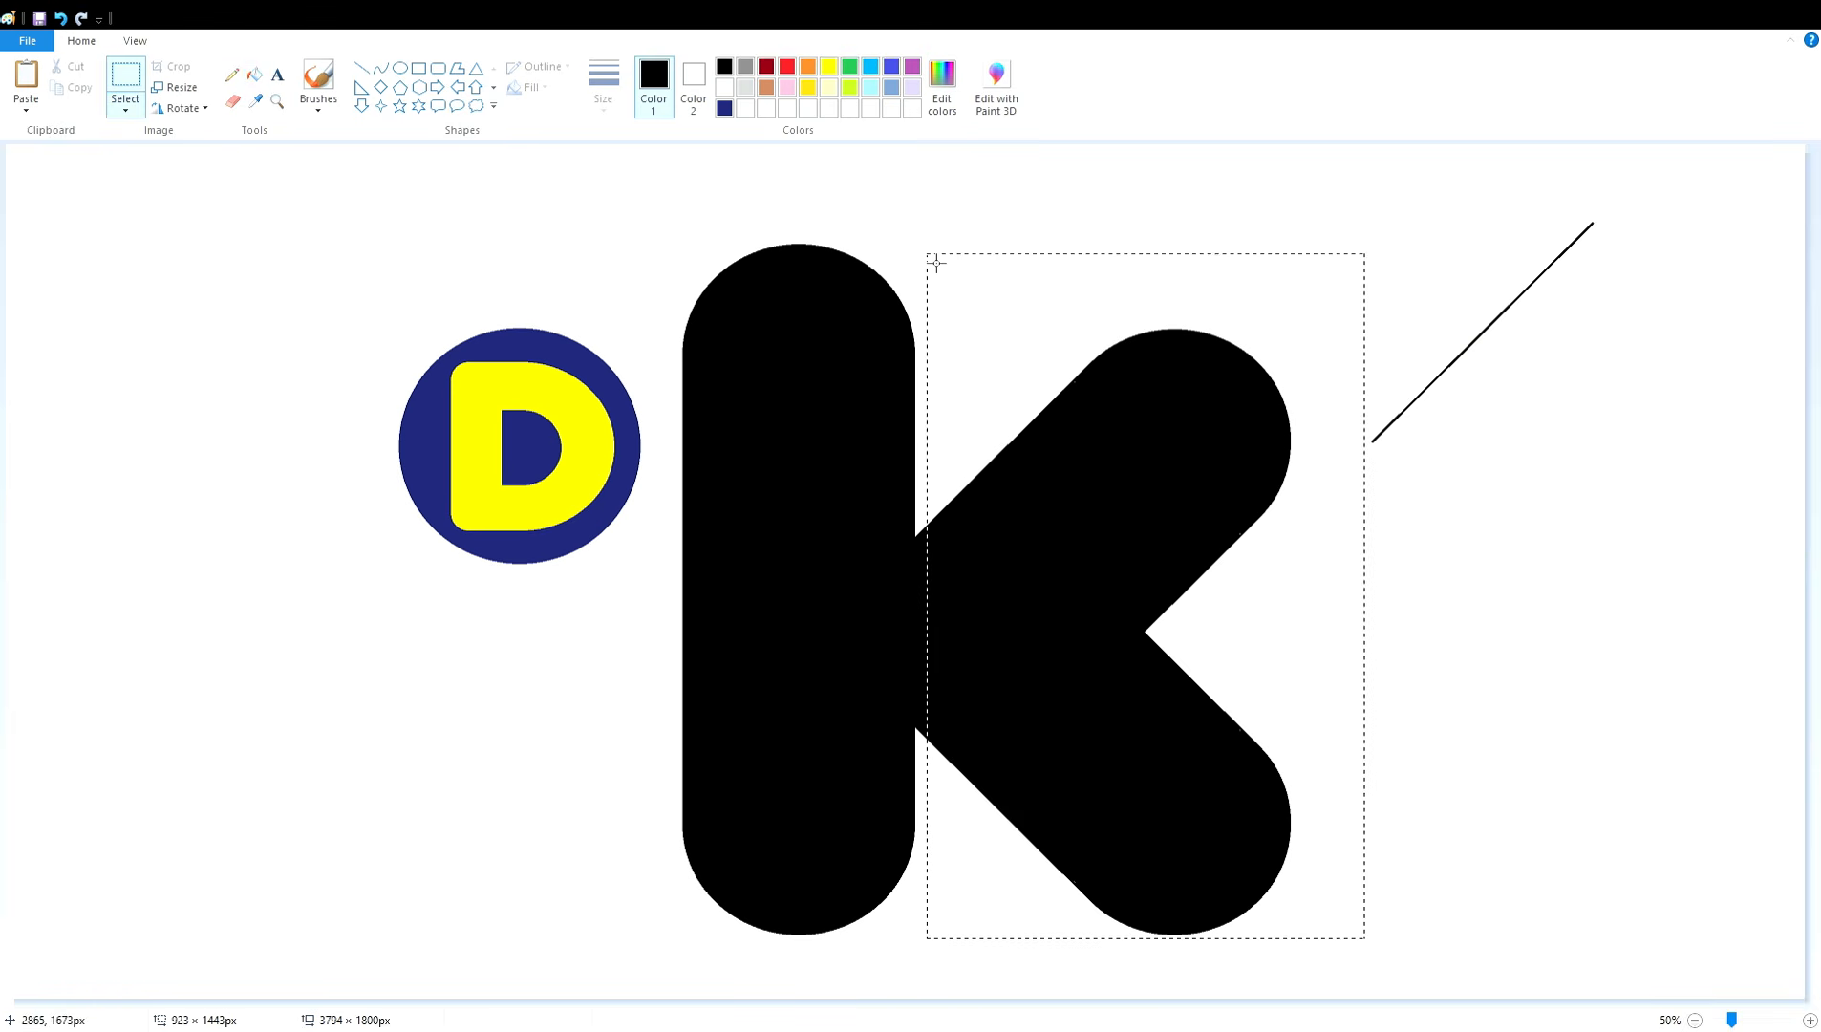
- Copy the K's two arms and erase the originals using a white rectangle outline about 929 × 1283 px and white fills
{"action": "left_click_drag", "start_coordinate": [919, 333], "coordinate": [1370, 951]}
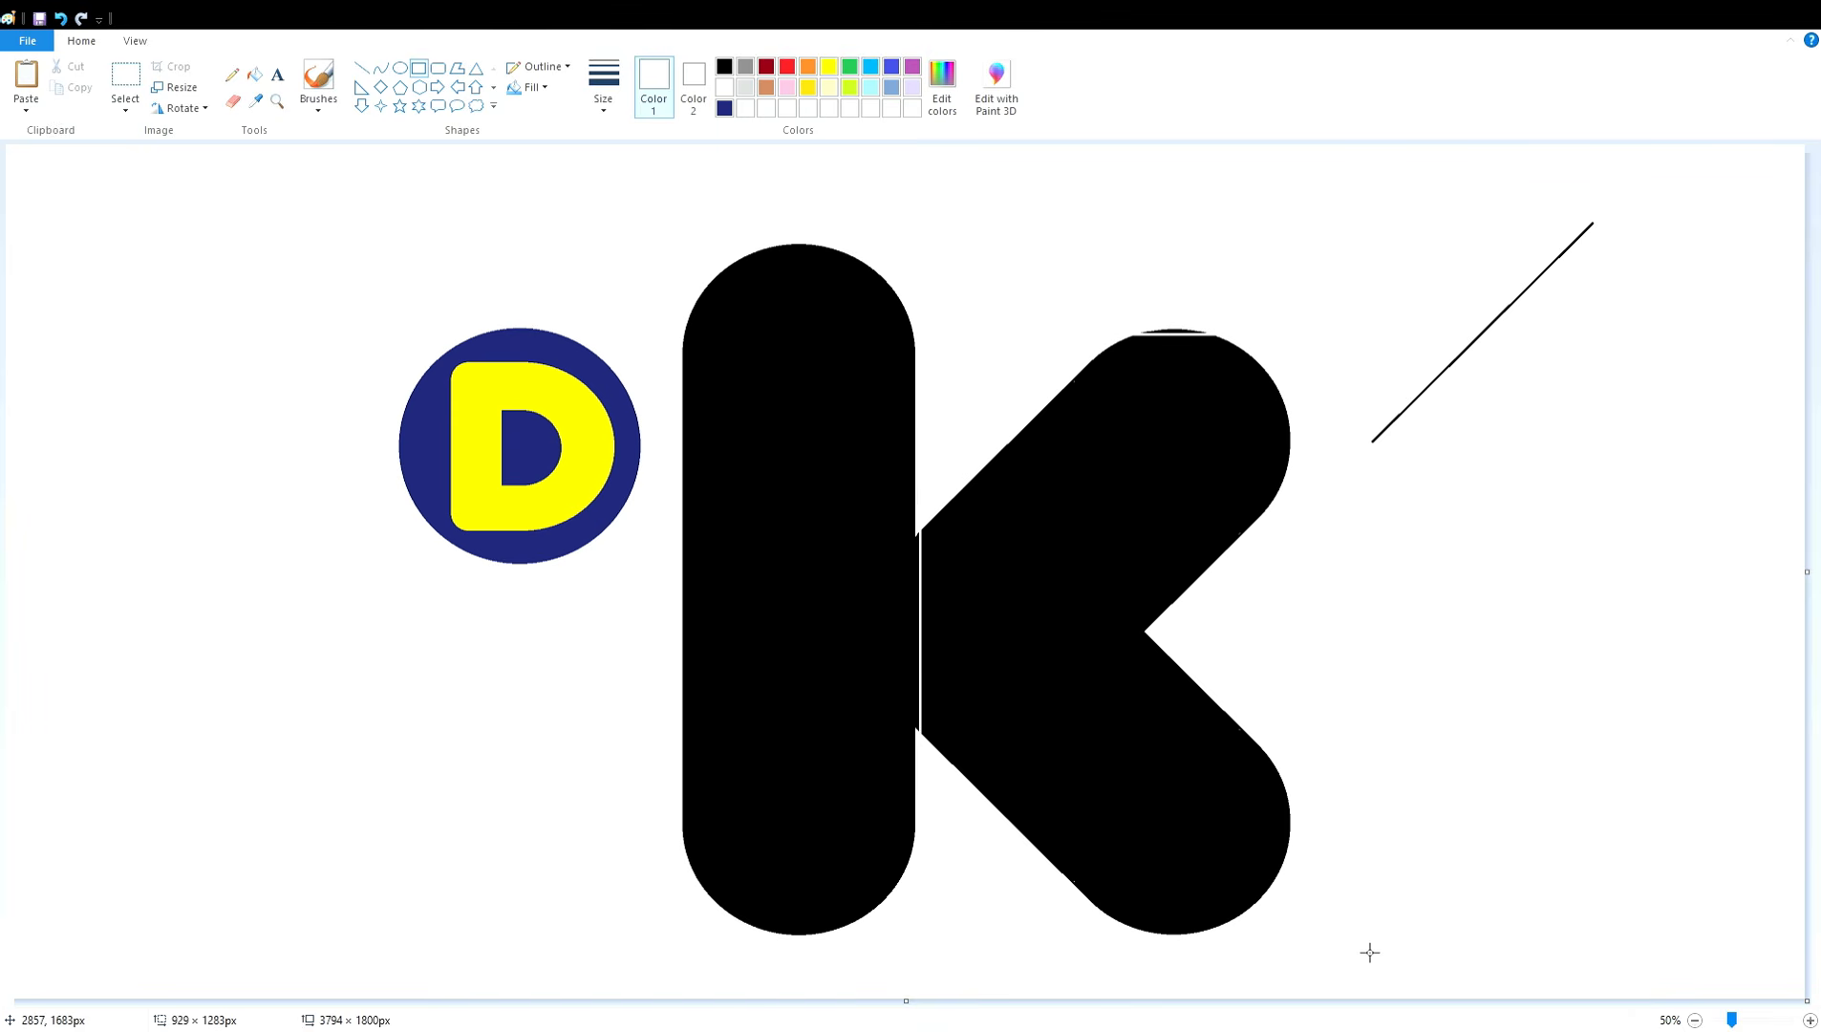
{"action": "left_click", "coordinate": [260, 76]}
{"action": "left_click", "coordinate": [1143, 427]}
{"action": "left_click", "coordinate": [1174, 331]}
{"action": "left_click", "coordinate": [1809, 1020]}
{"action": "left_click_drag", "start_coordinate": [840, 1000], "coordinate": [1356, 999]}
{"action": "key", "text": "ctrl+v"}
{"action": "left_click_drag", "start_coordinate": [316, 832], "coordinate": [525, 435]}
{"action": "left_click_drag", "start_coordinate": [586, 944], "coordinate": [447, 711]}
{"action": "key", "text": "Right"}
{"action": "key", "text": "Right"}
{"action": "key", "text": "Right"}
{"action": "key", "text": "Right"}
{"action": "key", "text": "Right"}
{"action": "key", "text": "Right"}
{"action": "key", "text": "Right"}
{"action": "key", "text": "Right"}
{"action": "key", "text": "Right"}
{"action": "key", "text": "Right"}
{"action": "left_click", "coordinate": [1694, 1020]}
{"action": "key", "text": "ctrl+z"}
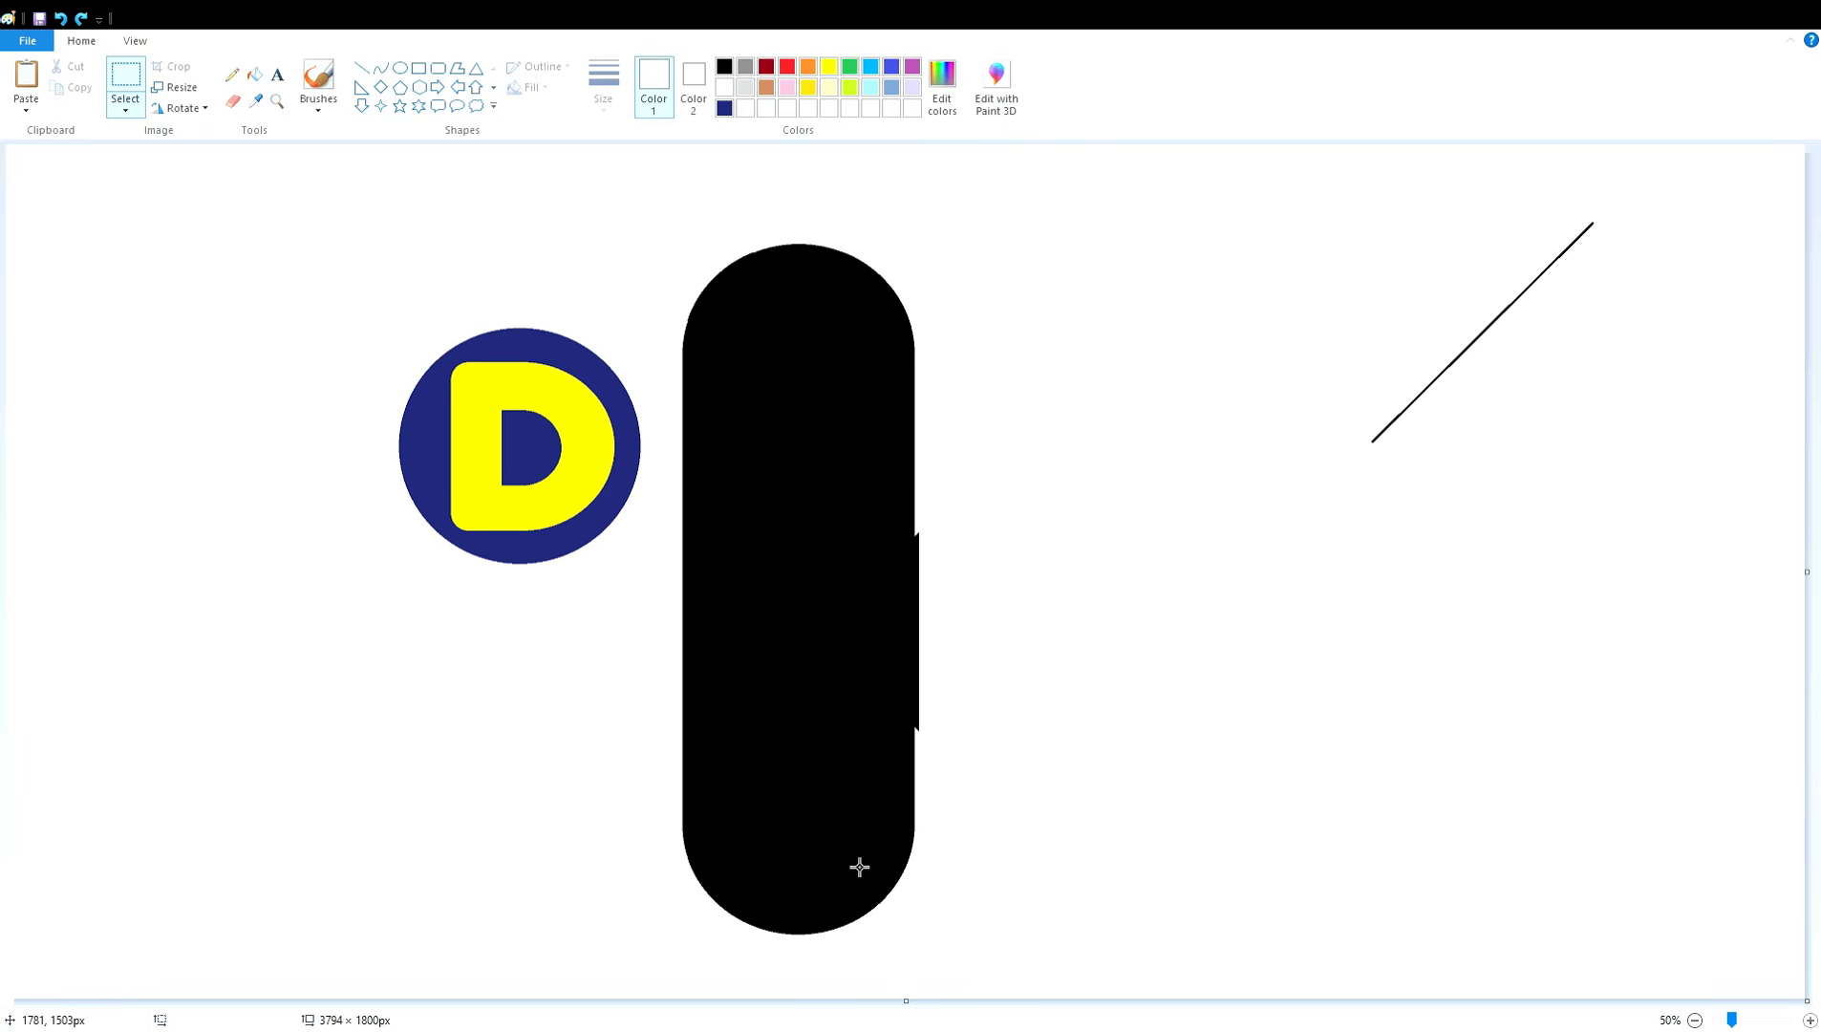
- Paste the K's two arms and position them against the bar's right side, vertically aligned with its rounded bottom, to complete the K
{"action": "key", "text": "ctrl+v"}
{"action": "left_click_drag", "start_coordinate": [166, 681], "coordinate": [738, 789]}
{"action": "key", "text": "Left"}
{"action": "key", "text": "Left"}
{"action": "key", "text": "Left"}
{"action": "key", "text": "Left"}
{"action": "key", "text": "Left"}
{"action": "key", "text": "Left"}
{"action": "key", "text": "Left"}
{"action": "key", "text": "Left"}
{"action": "key", "text": "Left"}
{"action": "key", "text": "Left"}
{"action": "key", "text": "Left"}
{"action": "key", "text": "Left"}
{"action": "key", "text": "Left"}
{"action": "key", "text": "Left"}
{"action": "key", "text": "Left"}
{"action": "key", "text": "Left"}
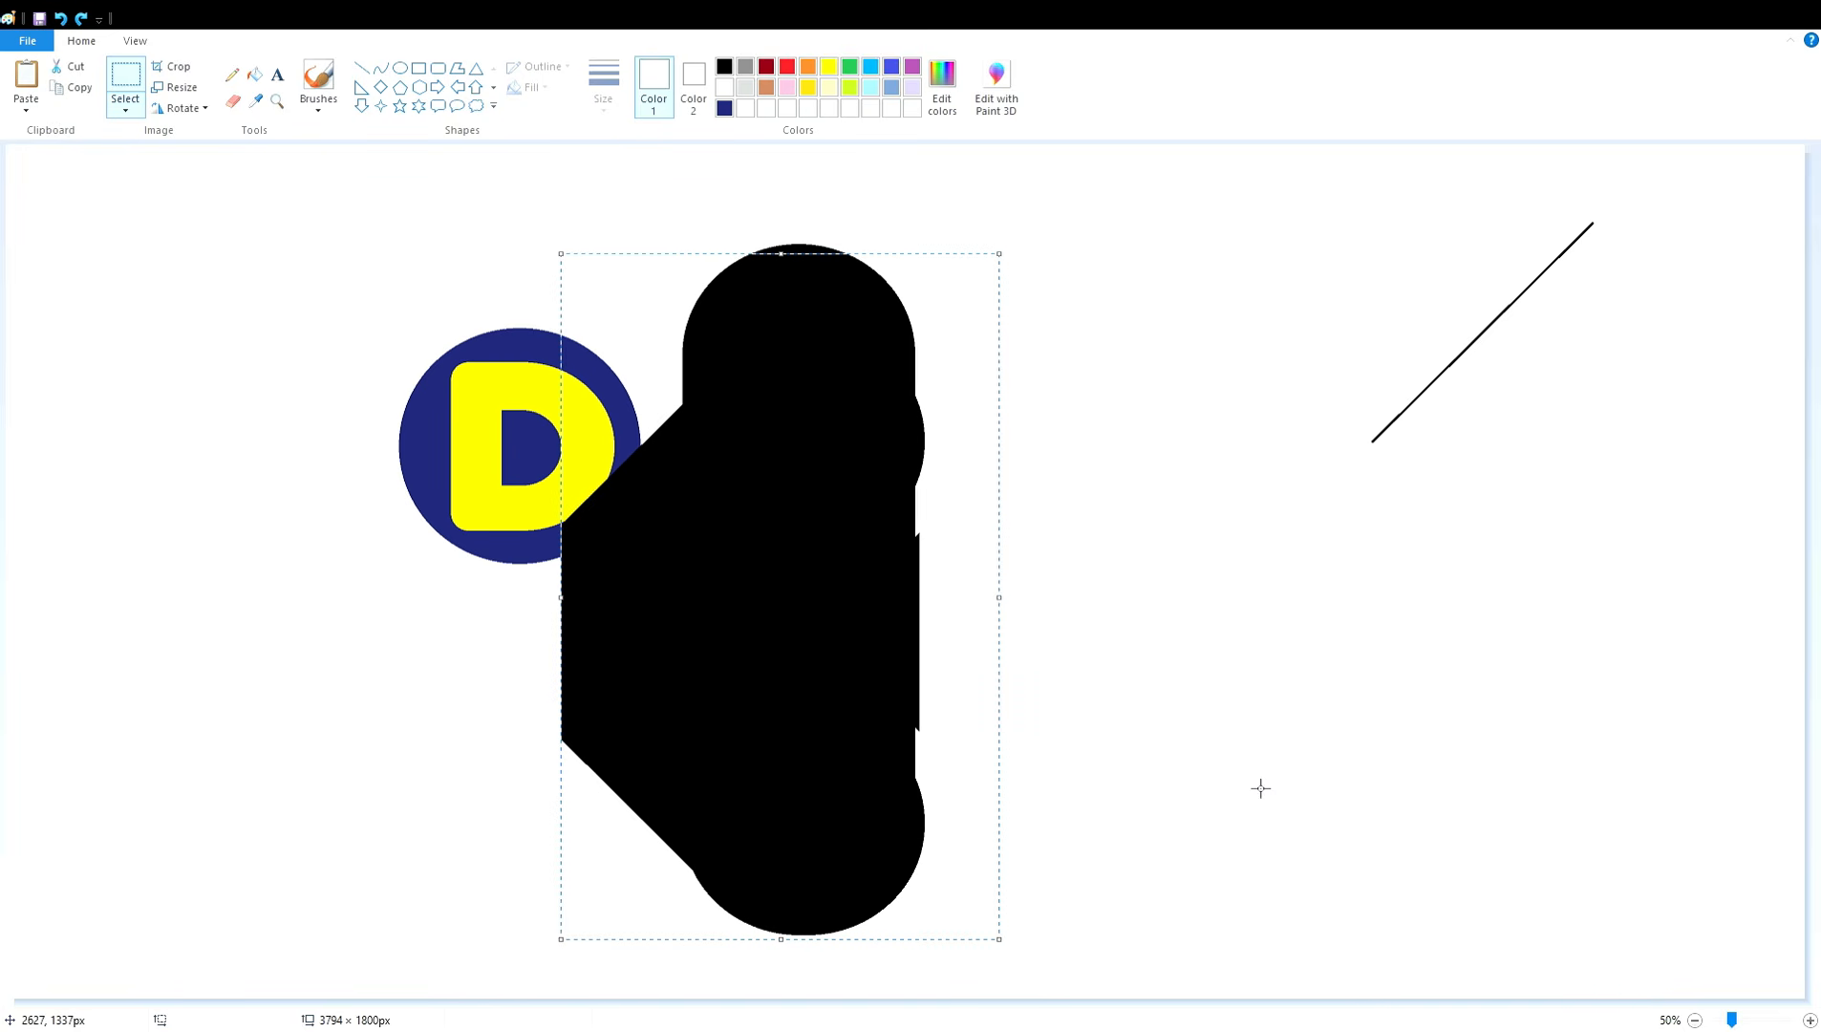
{"action": "key", "text": "Right"}
{"action": "key", "text": "Right"}
{"action": "key", "text": "Right"}
{"action": "key", "text": "Right"}
{"action": "key", "text": "Right"}
{"action": "key", "text": "Right"}
{"action": "key", "text": "Right"}
{"action": "key", "text": "Right"}
{"action": "key", "text": "Right"}
{"action": "key", "text": "Right"}
{"action": "key", "text": "Right"}
{"action": "key", "text": "Right"}
{"action": "key", "text": "Right"}
{"action": "key", "text": "Right"}
{"action": "key", "text": "Right"}
{"action": "key", "text": "Right"}
{"action": "key", "text": "Right"}
{"action": "key", "text": "Right"}
{"action": "key", "text": "Right"}
{"action": "key", "text": "Right"}
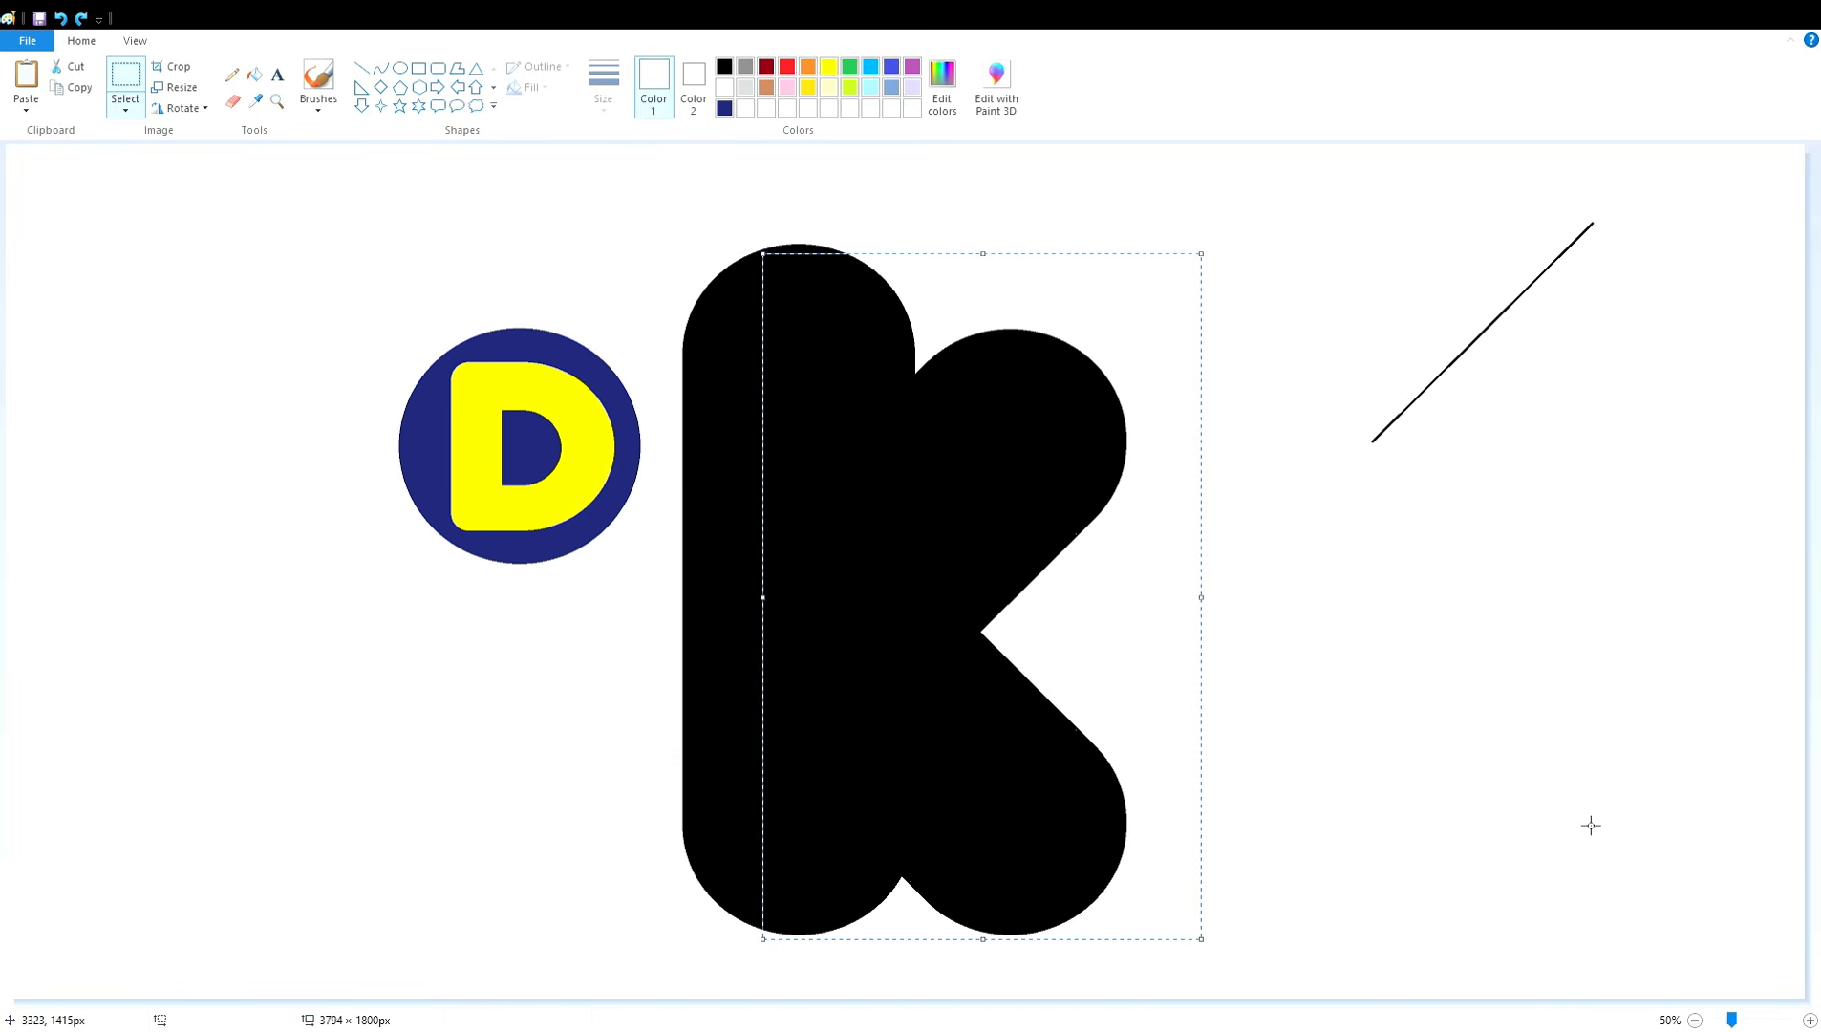
{"action": "key", "text": "Right"}
{"action": "key", "text": "Right"}
{"action": "key", "text": "Right"}
{"action": "key", "text": "Right"}
{"action": "key", "text": "Right"}
{"action": "key", "text": "Right"}
{"action": "key", "text": "Right"}
{"action": "key", "text": "Right"}
{"action": "key", "text": "Right"}
{"action": "key", "text": "Right"}
{"action": "key", "text": "Right"}
{"action": "key", "text": "Right"}
{"action": "key", "text": "Right"}
{"action": "key", "text": "Right"}
{"action": "key", "text": "Right"}
{"action": "key", "text": "Right"}
{"action": "key", "text": "Right"}
{"action": "key", "text": "Right"}
{"action": "key", "text": "Right"}
{"action": "key", "text": "Right"}
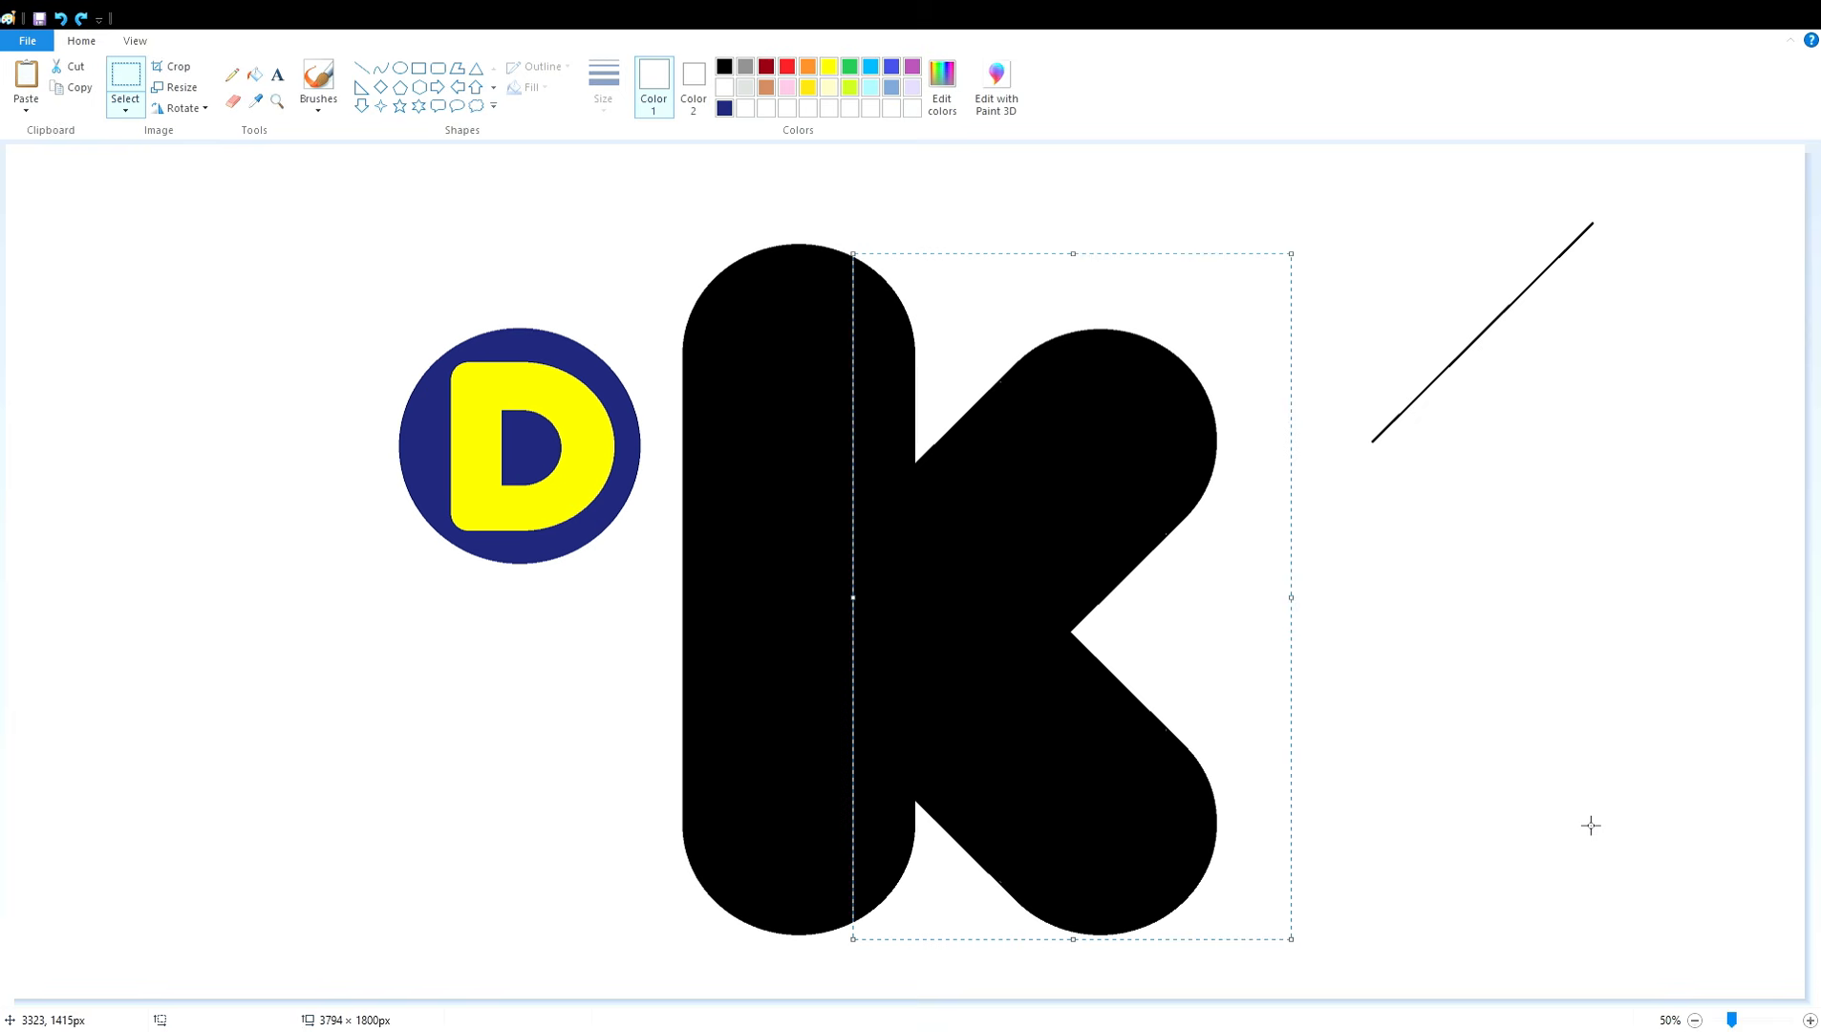
{"action": "key", "text": "Right"}
{"action": "key", "text": "Right"}
{"action": "key", "text": "Right"}
{"action": "key", "text": "Right"}
{"action": "key", "text": "Right"}
{"action": "key", "text": "Right"}
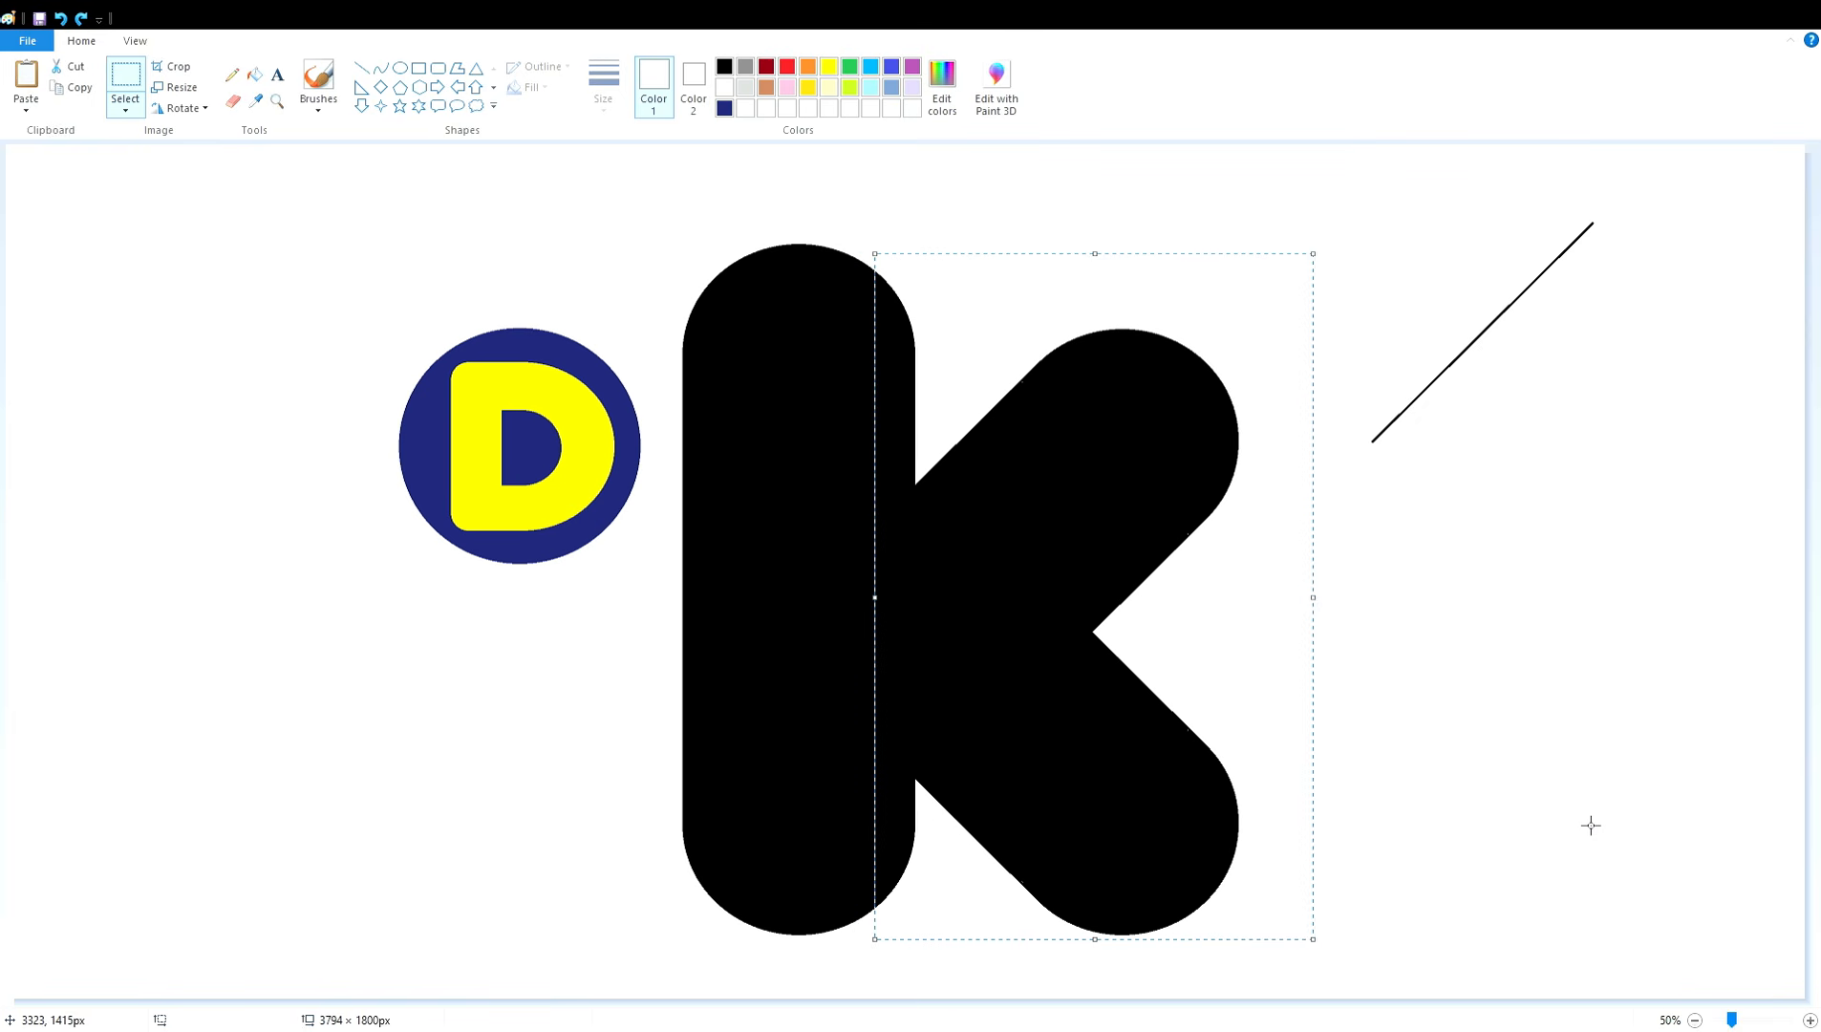
{"action": "key", "text": "Left"}
{"action": "key", "text": "Left"}
{"action": "key", "text": "Left"}
{"action": "key", "text": "Left"}
{"action": "key", "text": "Left"}
{"action": "key", "text": "Left"}
{"action": "key", "text": "Left"}
{"action": "key", "text": "Left"}
{"action": "key", "text": "Left"}
{"action": "key", "text": "Left"}
{"action": "key", "text": "Left"}
{"action": "key", "text": "Left"}
{"action": "key", "text": "Left"}
{"action": "key", "text": "Left"}
{"action": "key", "text": "Left"}
{"action": "key", "text": "Left"}
{"action": "key", "text": "Right"}
{"action": "key", "text": "Right"}
{"action": "left_click", "coordinate": [1588, 890]}
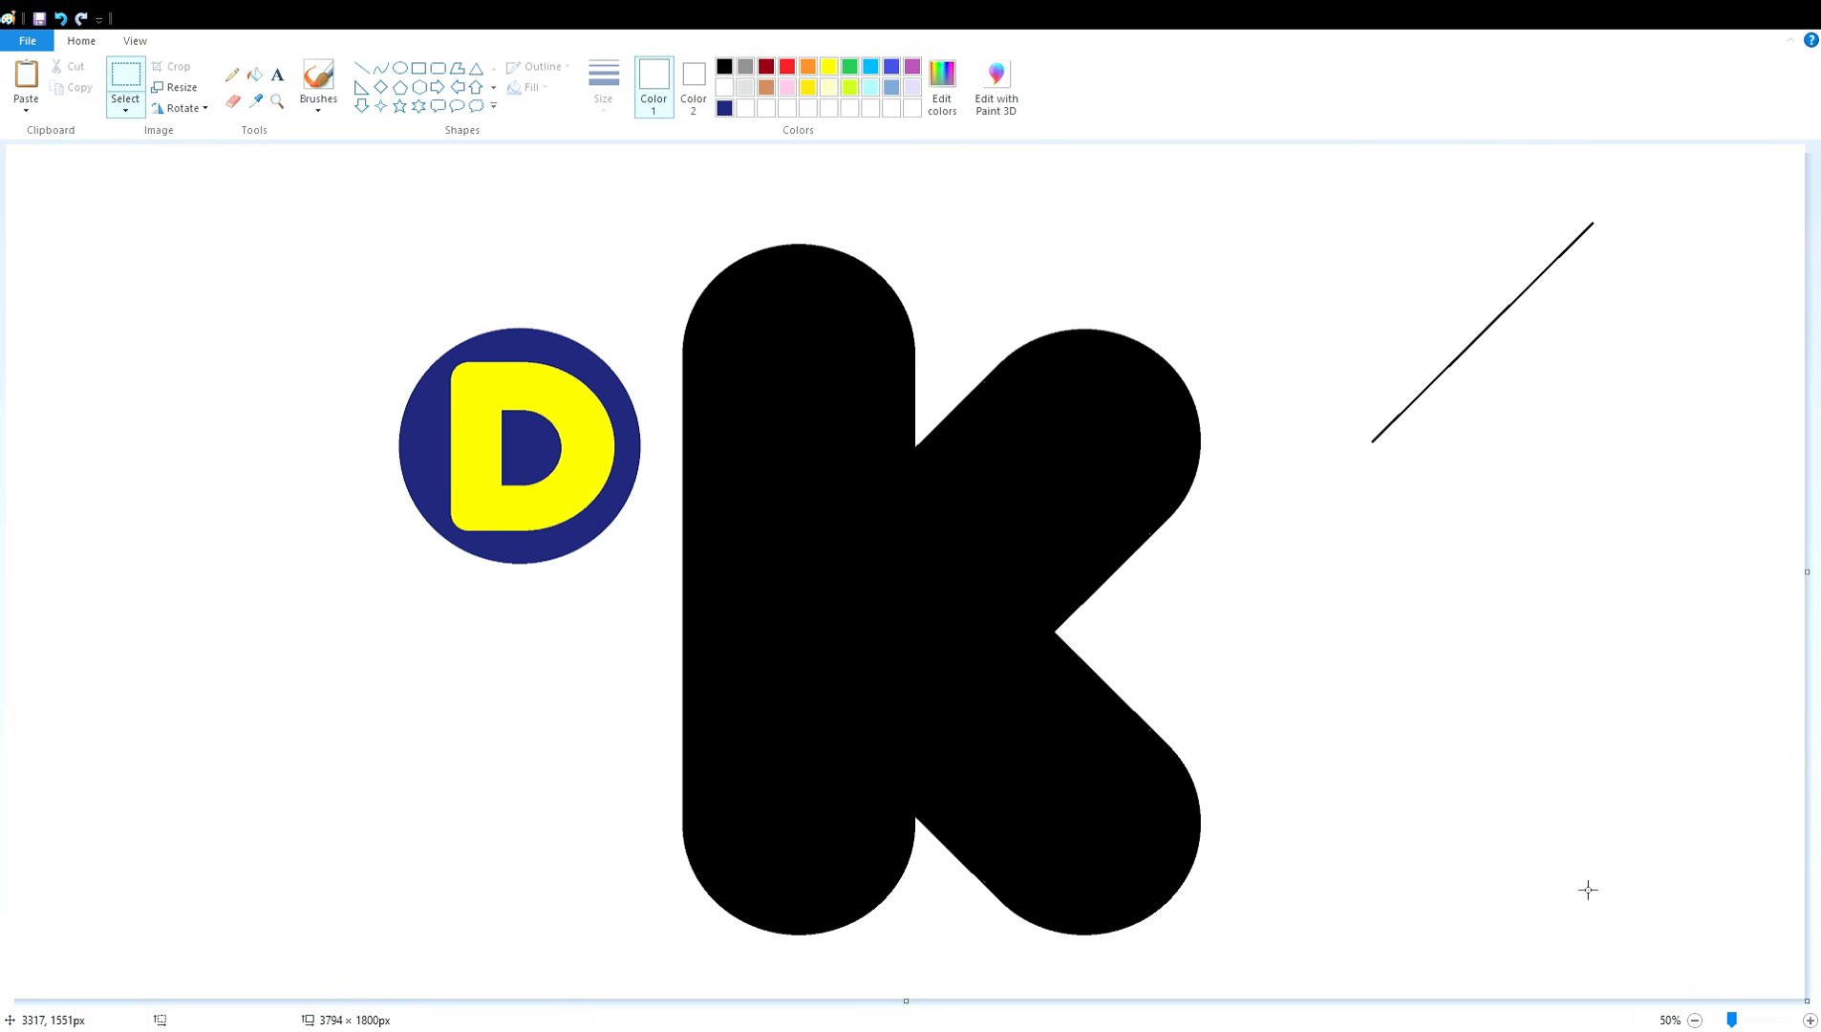
- Try a red ellipse outline about 402 × 378 px inside the K's black bar, and undo it
{"action": "left_click", "coordinate": [1809, 1020]}
{"action": "left_click_drag", "start_coordinate": [795, 1000], "coordinate": [1339, 999]}
{"action": "scroll", "coordinate": [868, 446], "scroll_direction": "down", "scroll_amount": 2}
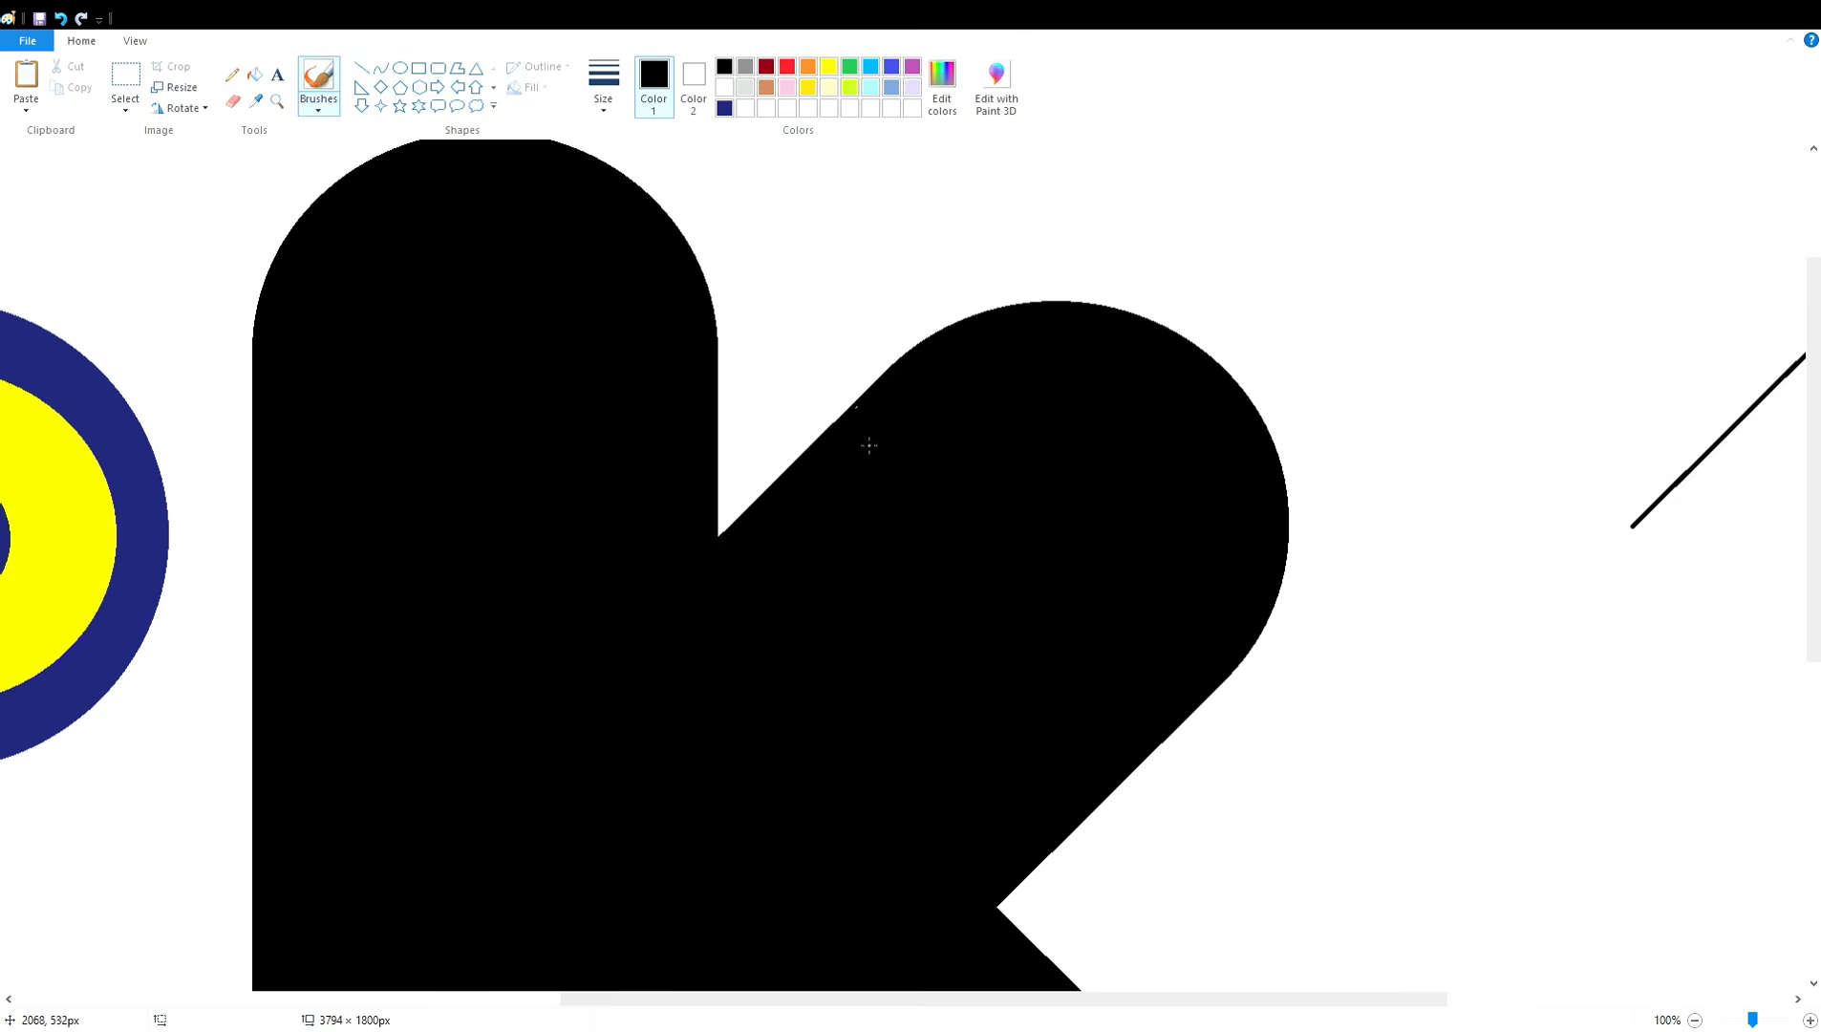
{"action": "scroll", "coordinate": [942, 584], "scroll_direction": "down", "scroll_amount": 6}
{"action": "scroll", "coordinate": [963, 658], "scroll_direction": "up", "scroll_amount": 8}
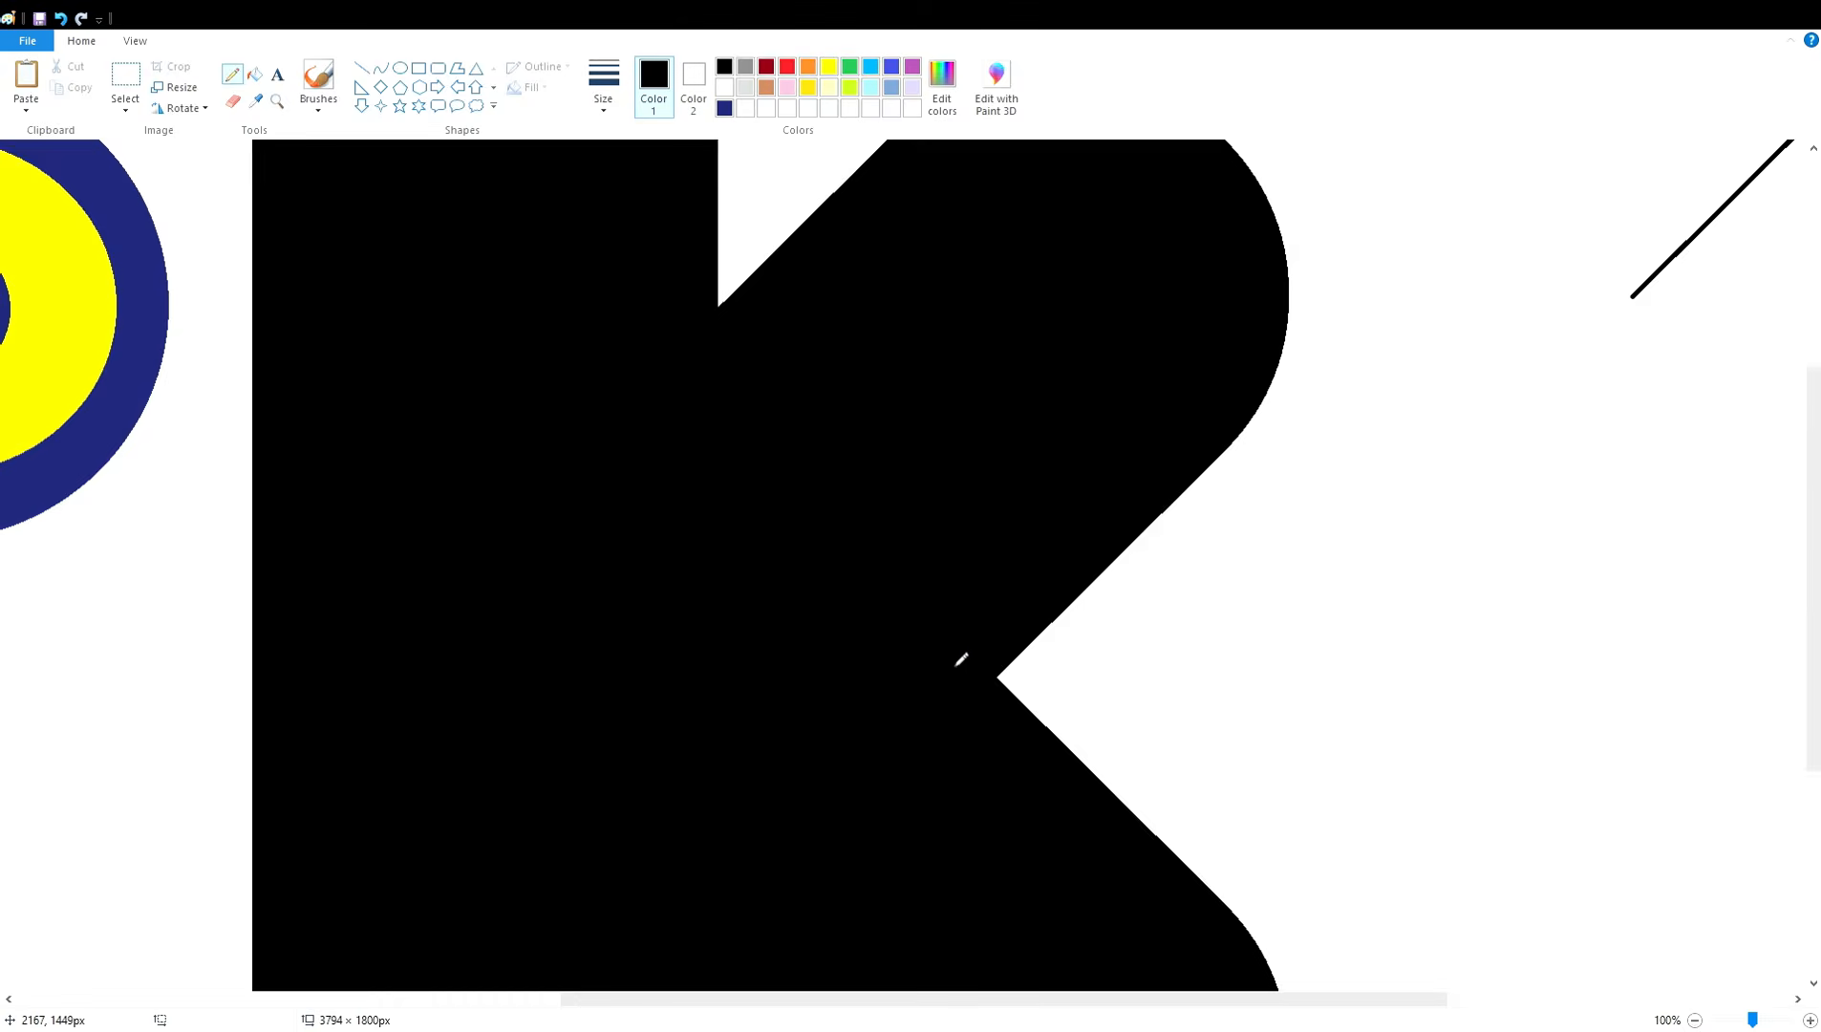
{"action": "left_click", "coordinate": [787, 66]}
{"action": "left_click", "coordinate": [400, 68]}
{"action": "mouse_move", "coordinate": [323, 424]}
{"action": "left_mouse_down"}
{"action": "mouse_move", "coordinate": [527, 695]}
{"action": "mouse_move", "coordinate": [707, 784]}
{"action": "left_mouse_up"}
{"action": "left_click_drag", "start_coordinate": [477, 651], "coordinate": [447, 592]}
{"action": "key", "text": "ctrl+z"}
- Draw a red vertical line about 768 px long beside the K's lower left and copy it
{"action": "scroll", "coordinate": [1015, 715], "scroll_direction": "down", "scroll_amount": 6}
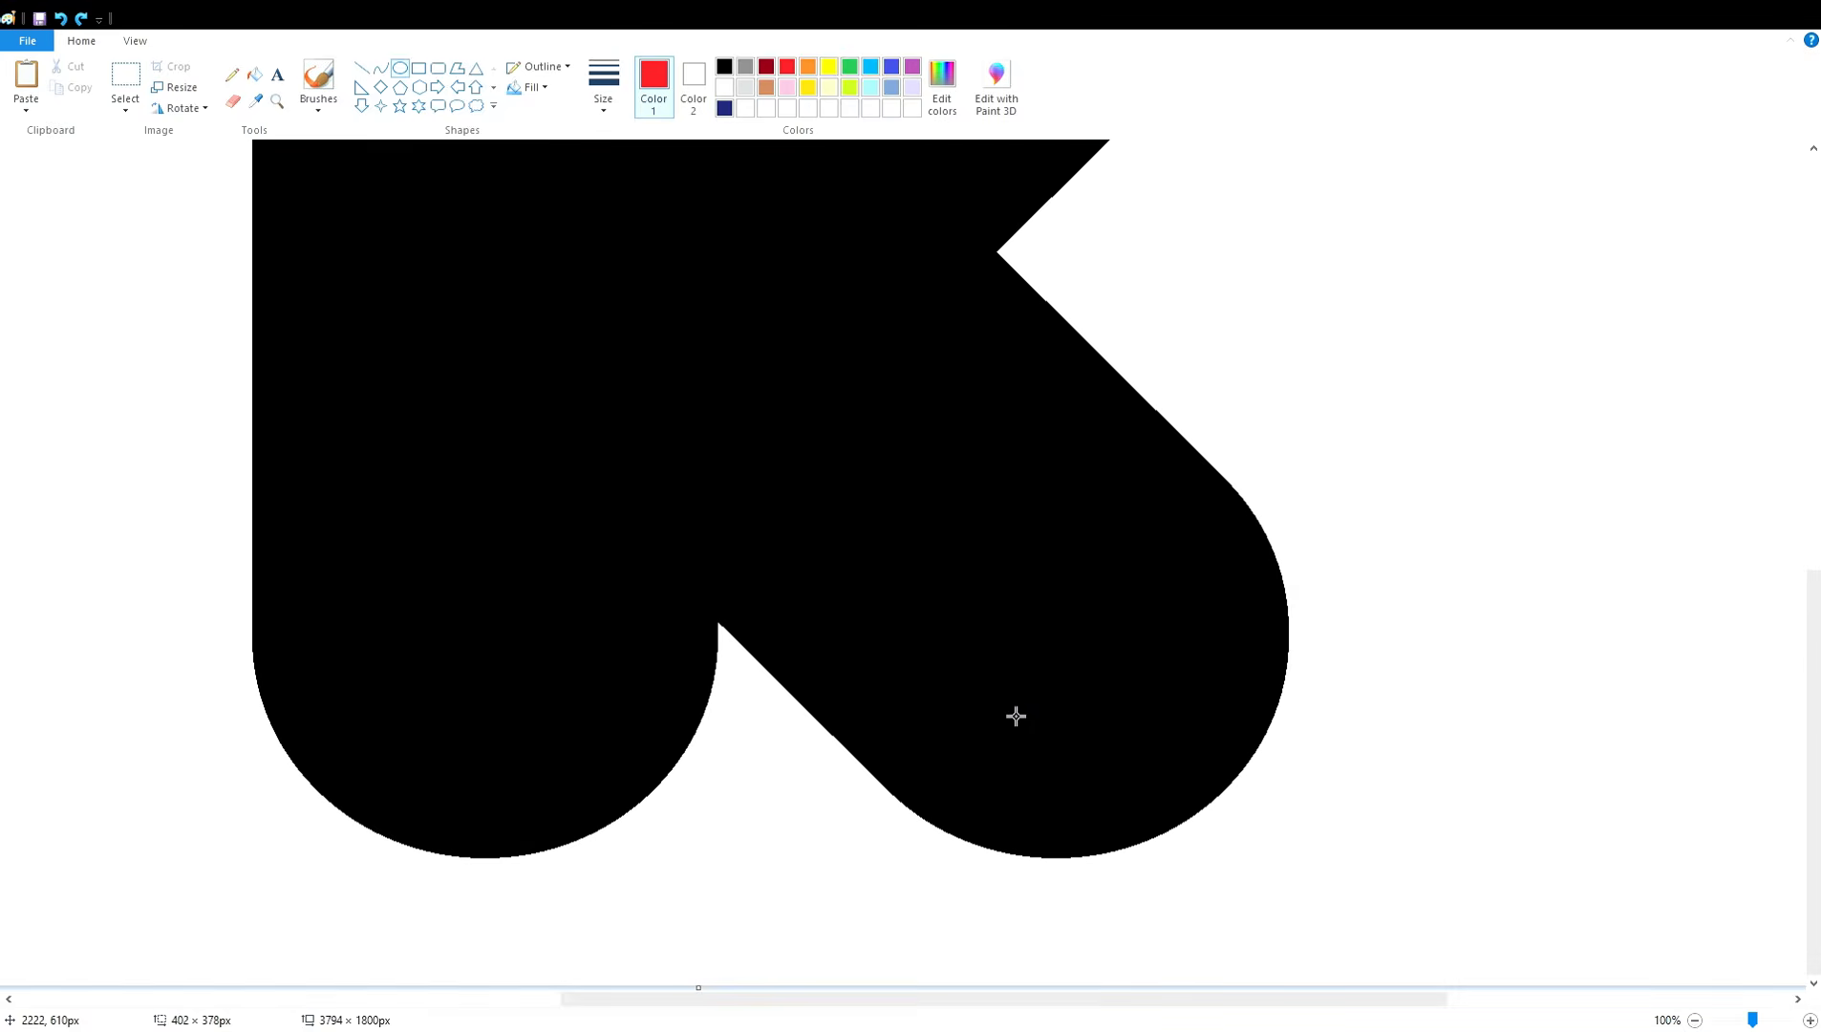
{"action": "left_click_drag", "start_coordinate": [447, 753], "coordinate": [218, 602]}
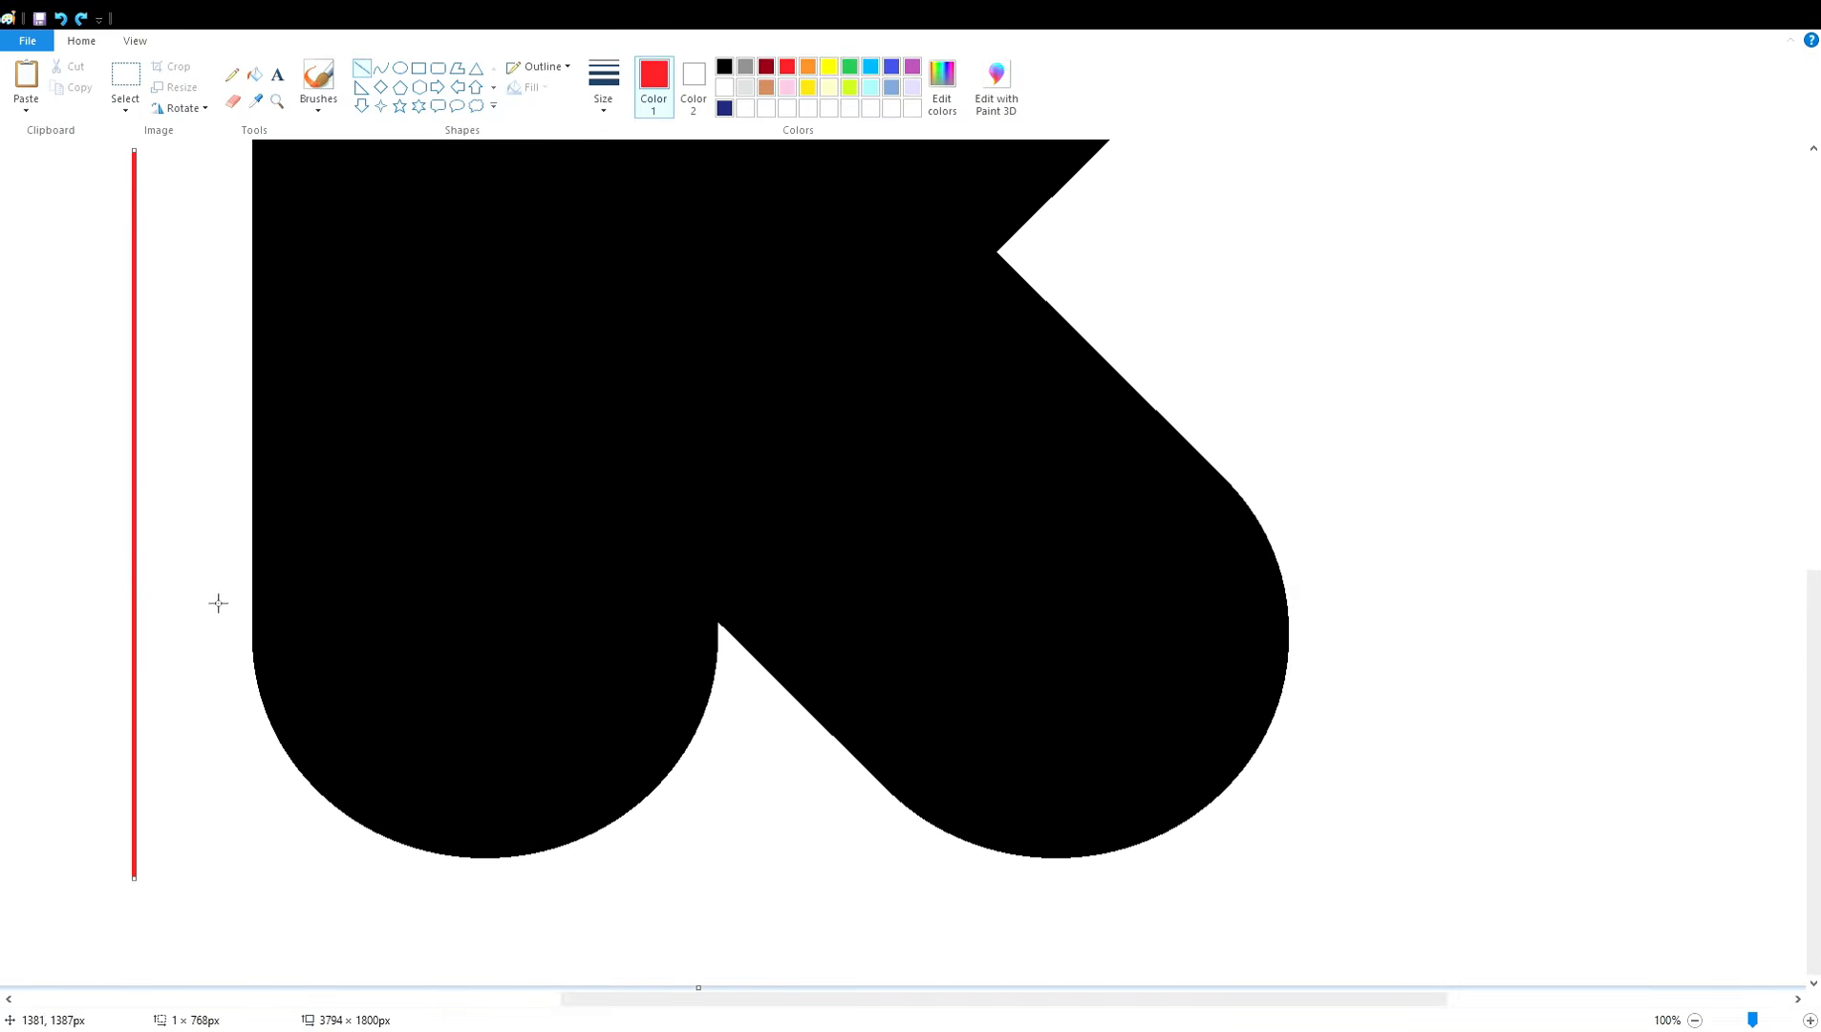
{"action": "left_click_drag", "start_coordinate": [216, 927], "coordinate": [55, 144]}
{"action": "key", "text": "ctrl+c"}
- Paste the copied red line inside the K's bar and position it parallel to the left edge with a small inset
{"action": "key", "text": "ctrl+v"}
{"action": "left_click_drag", "start_coordinate": [105, 736], "coordinate": [309, 476]}
{"action": "key", "text": "Left"}
{"action": "key", "text": "Left"}
{"action": "key", "text": "Left"}
{"action": "key", "text": "Left"}
{"action": "key", "text": "Left"}
{"action": "key", "text": "Left"}
{"action": "key", "text": "Left"}
{"action": "key", "text": "Left"}
{"action": "key", "text": "Left"}
{"action": "key", "text": "Left"}
{"action": "key", "text": "Left"}
{"action": "key", "text": "Left"}
{"action": "key", "text": "Left"}
{"action": "key", "text": "Left"}
{"action": "key", "text": "Left"}
{"action": "key", "text": "Left"}
{"action": "key", "text": "Left"}
{"action": "key", "text": "Left"}
{"action": "key", "text": "Left"}
{"action": "key", "text": "Left"}
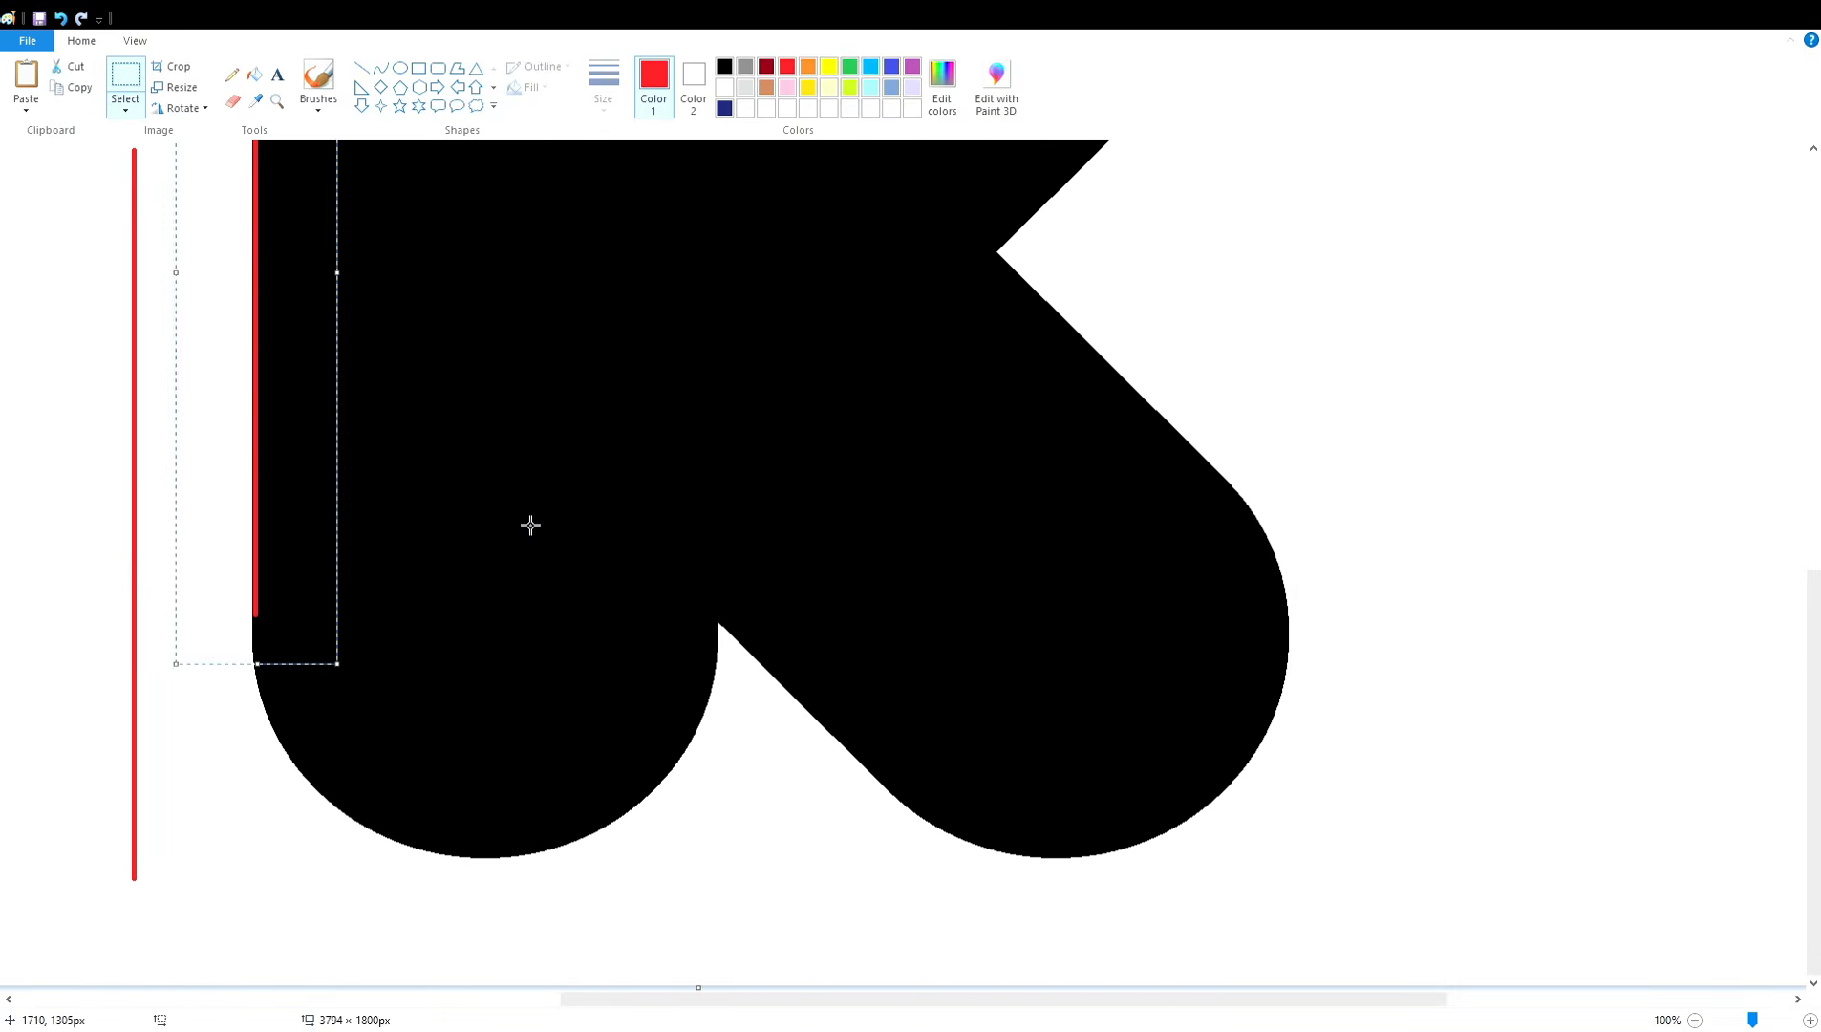
{"action": "key", "text": "Right"}
{"action": "key", "text": "Right"}
{"action": "key", "text": "Right"}
{"action": "key", "text": "Right"}
{"action": "key", "text": "Right"}
{"action": "key", "text": "Right"}
{"action": "key", "text": "Right"}
{"action": "key", "text": "Right"}
{"action": "key", "text": "Right"}
{"action": "key", "text": "Right"}
{"action": "key", "text": "Right"}
{"action": "key", "text": "Right"}
{"action": "key", "text": "Right"}
{"action": "key", "text": "Right"}
{"action": "key", "text": "Right"}
{"action": "key", "text": "Right"}
{"action": "key", "text": "Right"}
{"action": "key", "text": "Right"}
{"action": "key", "text": "Right"}
{"action": "key", "text": "Right"}
{"action": "key", "text": "Right"}
{"action": "key", "text": "Right"}
{"action": "key", "text": "Right"}
{"action": "key", "text": "Right"}
{"action": "key", "text": "Right"}
{"action": "key", "text": "Right"}
{"action": "key", "text": "Right"}
{"action": "key", "text": "Right"}
{"action": "key", "text": "Right"}
{"action": "key", "text": "Right"}
{"action": "key", "text": "Right"}
{"action": "key", "text": "Right"}
{"action": "key", "text": "Right"}
{"action": "key", "text": "Right"}
{"action": "key", "text": "Right"}
{"action": "key", "text": "Right"}
{"action": "key", "text": "Right"}
{"action": "key", "text": "Right"}
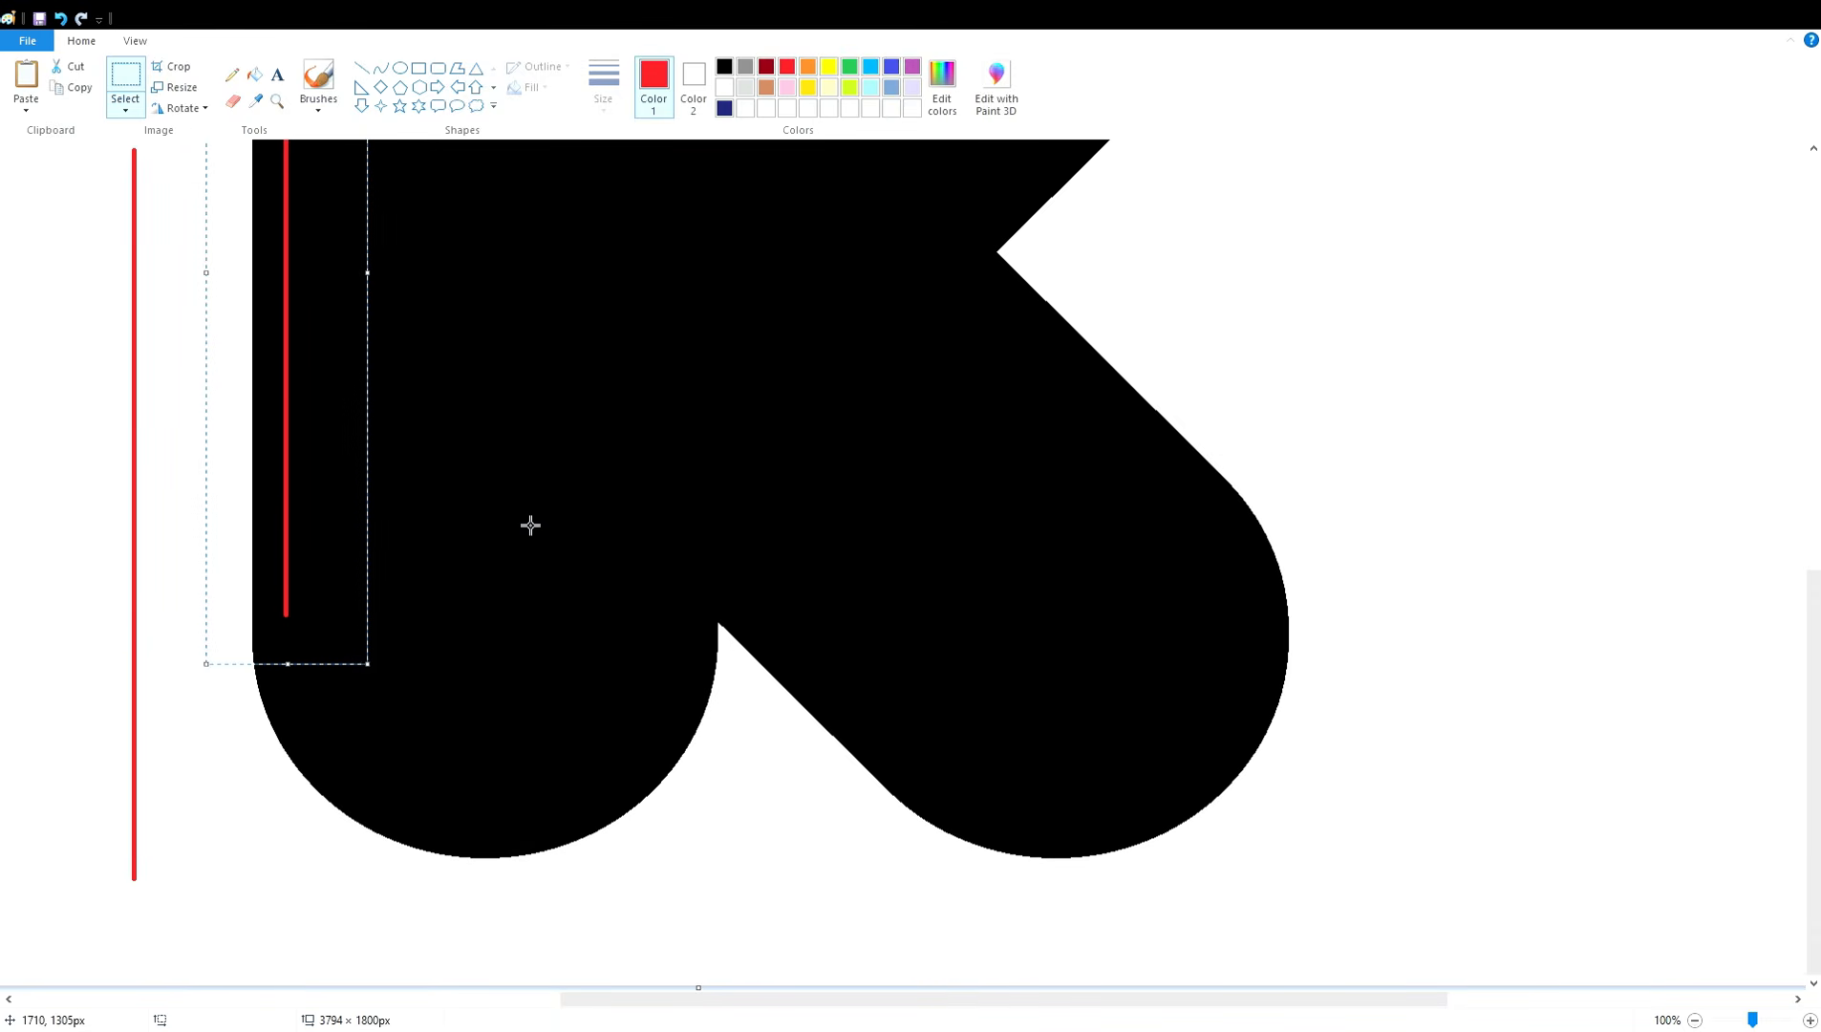
- Paste another red line inside the upper part of the K's bar, inset from its right edge to mirror the left line
{"action": "scroll", "coordinate": [512, 756], "scroll_direction": "up", "scroll_amount": 6}
{"action": "left_click", "coordinate": [574, 736]}
{"action": "key", "text": "ctrl+v"}
{"action": "left_click_drag", "start_coordinate": [129, 534], "coordinate": [752, 984]}
{"action": "key", "text": "Right"}
{"action": "key", "text": "Right"}
{"action": "key", "text": "Right"}
{"action": "key", "text": "Right"}
{"action": "key", "text": "Right"}
{"action": "key", "text": "Right"}
{"action": "key", "text": "Right"}
{"action": "key", "text": "Right"}
{"action": "key", "text": "Right"}
{"action": "key", "text": "Right"}
{"action": "key", "text": "Right"}
{"action": "key", "text": "Right"}
{"action": "key", "text": "Left"}
{"action": "key", "text": "Left"}
{"action": "key", "text": "Left"}
{"action": "key", "text": "Left"}
{"action": "key", "text": "Left"}
{"action": "key", "text": "Left"}
{"action": "key", "text": "Left"}
{"action": "key", "text": "Left"}
{"action": "key", "text": "Left"}
{"action": "key", "text": "Left"}
{"action": "key", "text": "Left"}
{"action": "key", "text": "Left"}
{"action": "key", "text": "Left"}
{"action": "key", "text": "Left"}
{"action": "key", "text": "Left"}
{"action": "key", "text": "Left"}
{"action": "key", "text": "Left"}
{"action": "key", "text": "Left"}
{"action": "key", "text": "Left"}
{"action": "key", "text": "Left"}
{"action": "key", "text": "Left"}
{"action": "key", "text": "Left"}
{"action": "key", "text": "Left"}
{"action": "key", "text": "Left"}
{"action": "key", "text": "Left"}
{"action": "key", "text": "Left"}
{"action": "key", "text": "Left"}
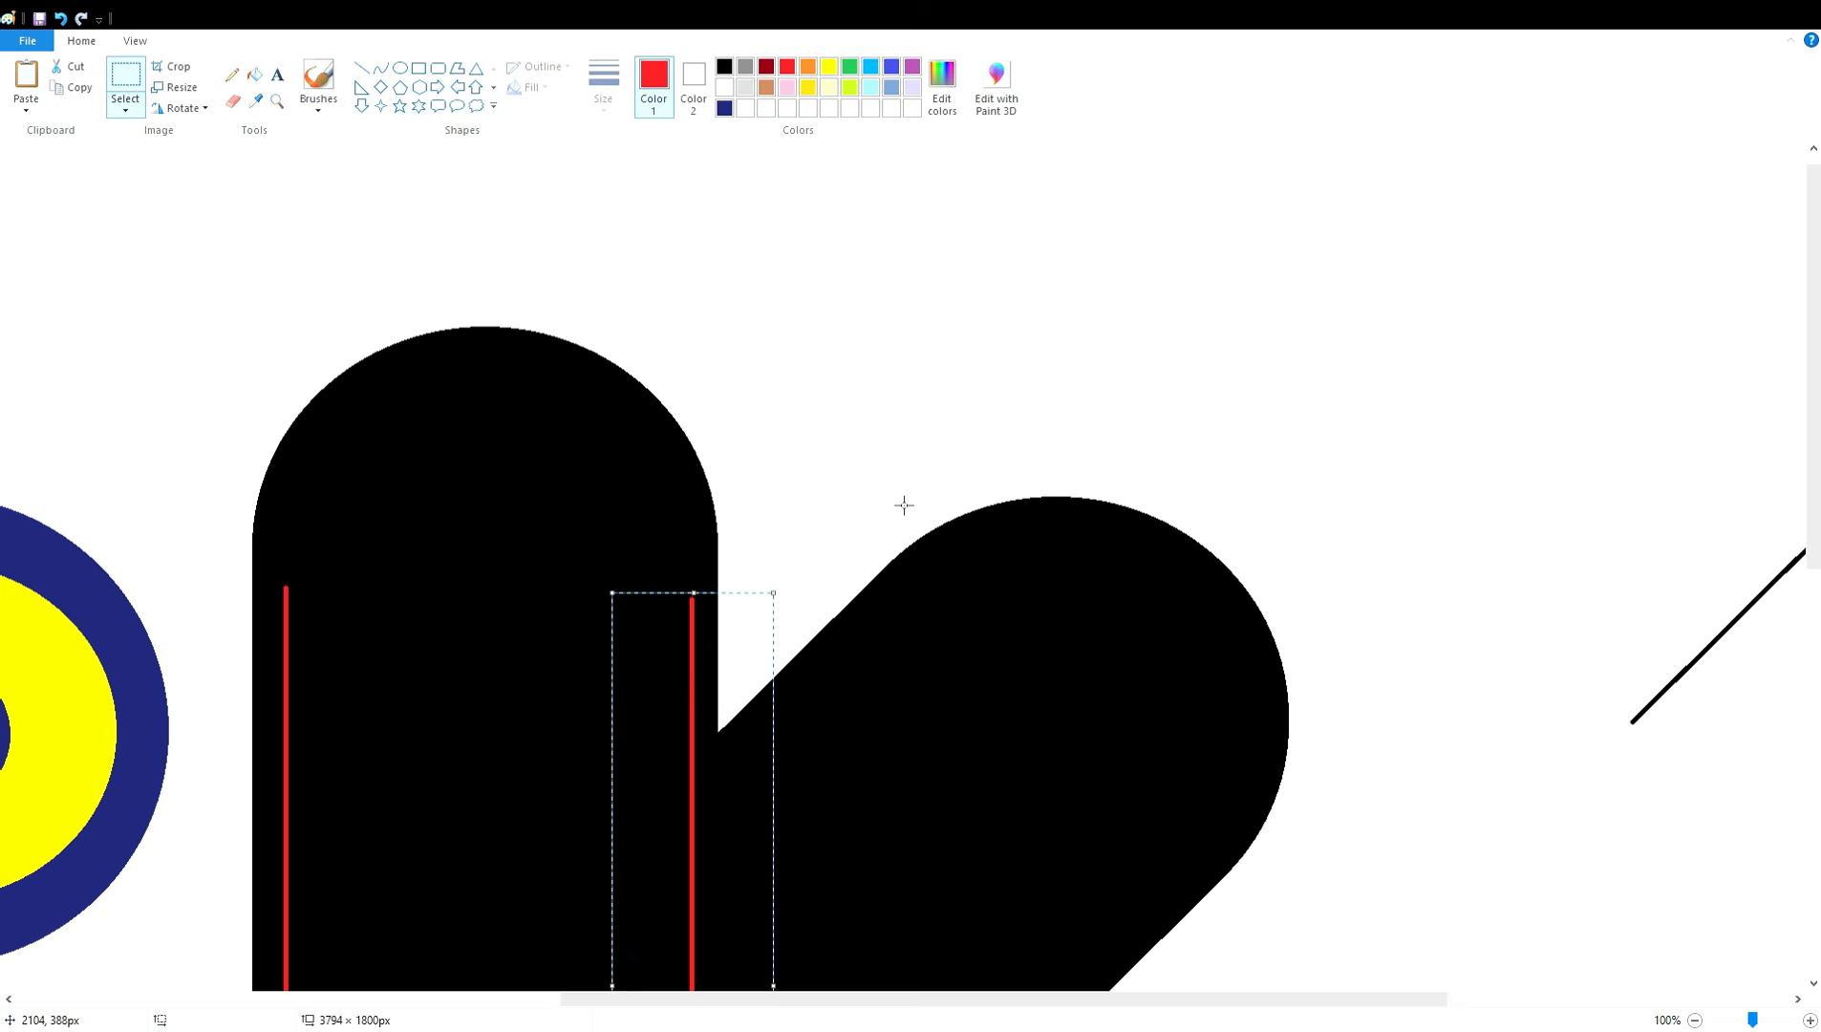
- Paste a third red line in the lower part of the bar, aligned with the right inset line to extend it downward
{"action": "scroll", "coordinate": [903, 504], "scroll_direction": "down", "scroll_amount": 6}
{"action": "left_click", "coordinate": [847, 632]}
{"action": "key", "text": "ctrl+v"}
{"action": "mouse_move", "coordinate": [102, 721]}
{"action": "left_mouse_down"}
{"action": "mouse_move", "coordinate": [694, 692]}
{"action": "mouse_move", "coordinate": [695, 590]}
{"action": "left_mouse_up"}
{"action": "key", "text": "Right"}
{"action": "key", "text": "Right"}
{"action": "key", "text": "Right"}
{"action": "key", "text": "Right"}
{"action": "key", "text": "Right"}
{"action": "key", "text": "Right"}
{"action": "key", "text": "Right"}
{"action": "key", "text": "Right"}
{"action": "key", "text": "Right"}
{"action": "key", "text": "Right"}
{"action": "key", "text": "Right"}
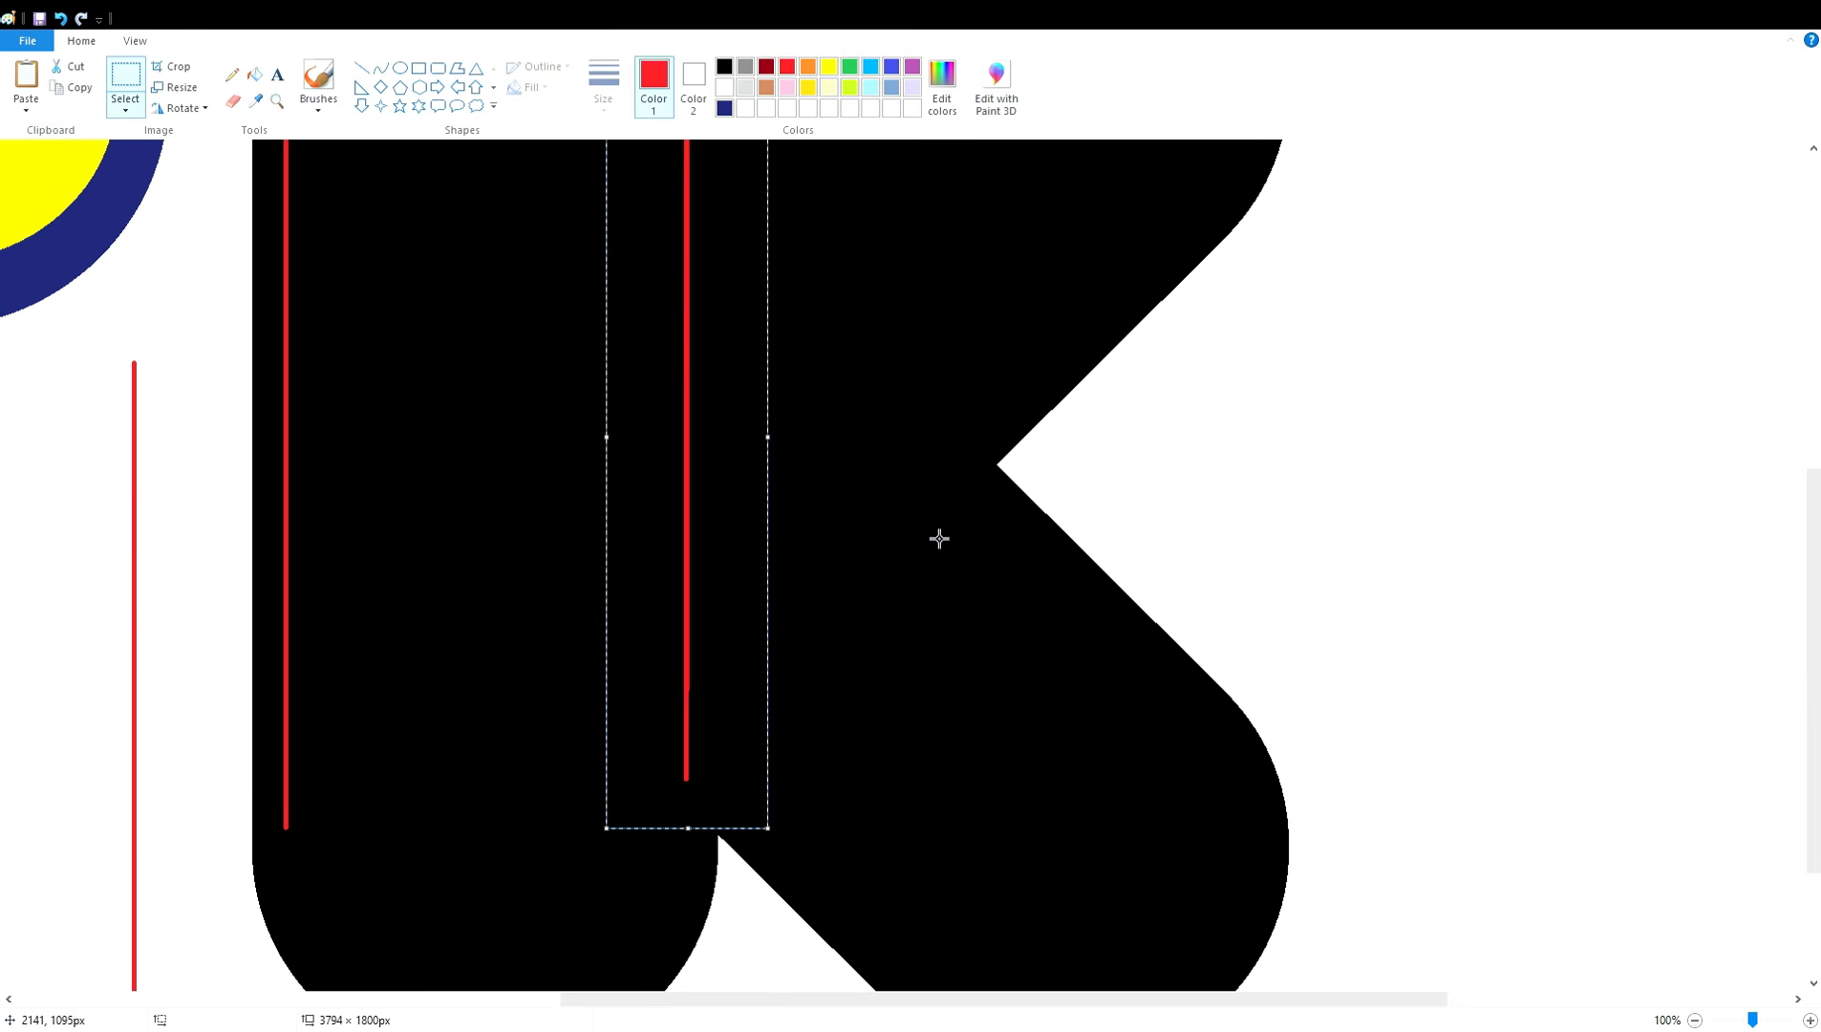
{"action": "left_click", "coordinate": [939, 539]}
- Draw a red ellipse outline about 422 × 396 px in the bar's rounded top, fitted between the two red inset lines
{"action": "scroll", "coordinate": [939, 539], "scroll_direction": "up", "scroll_amount": 6}
{"action": "left_click", "coordinate": [400, 69]}
{"action": "left_click_drag", "start_coordinate": [339, 462], "coordinate": [695, 845]}
{"action": "left_click_drag", "start_coordinate": [337, 647], "coordinate": [286, 647]}
{"action": "left_click_drag", "start_coordinate": [486, 458], "coordinate": [486, 397]}
{"action": "left_click_drag", "start_coordinate": [486, 833], "coordinate": [486, 730]}
{"action": "left_click_drag", "start_coordinate": [485, 387], "coordinate": [486, 386]}
{"action": "left_click_drag", "start_coordinate": [486, 730], "coordinate": [486, 761]}
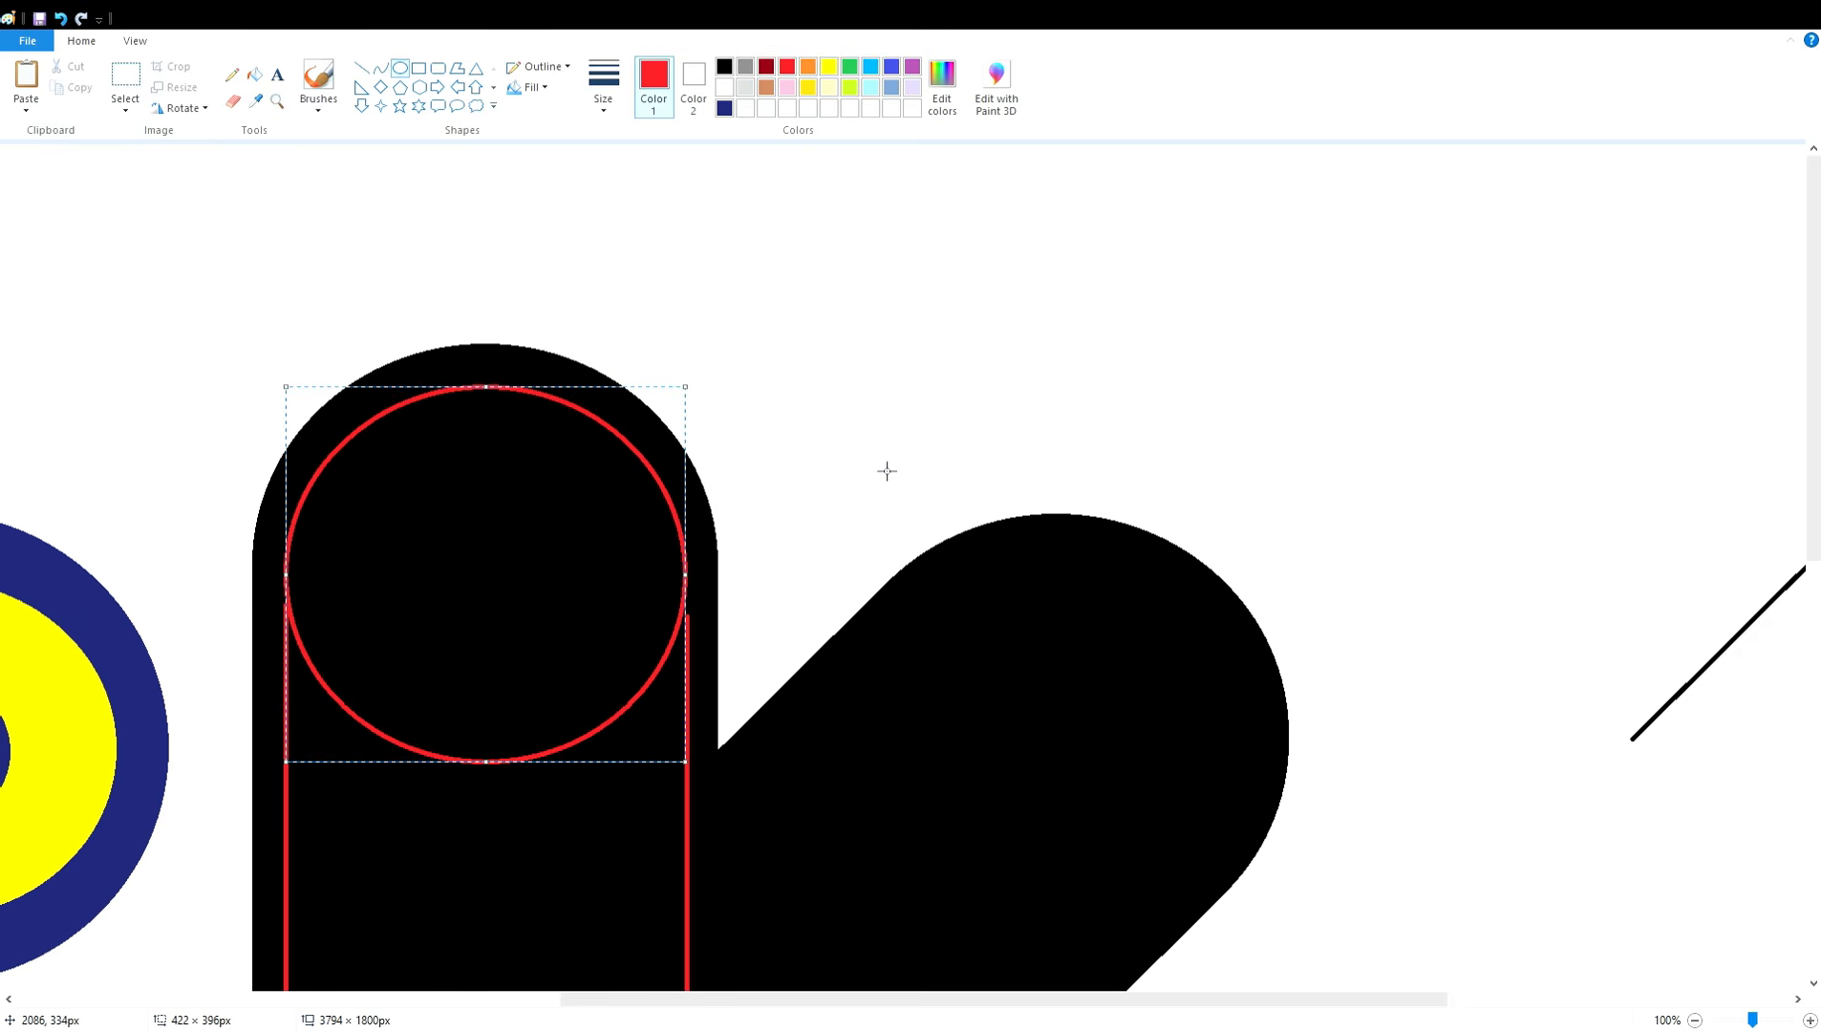
- Move the red ellipse to the blank area beside the K's upper arm and place a duplicate of it farther right
{"action": "left_click_drag", "start_coordinate": [558, 682], "coordinate": [1439, 513]}
{"action": "left_click", "coordinate": [1150, 600]}
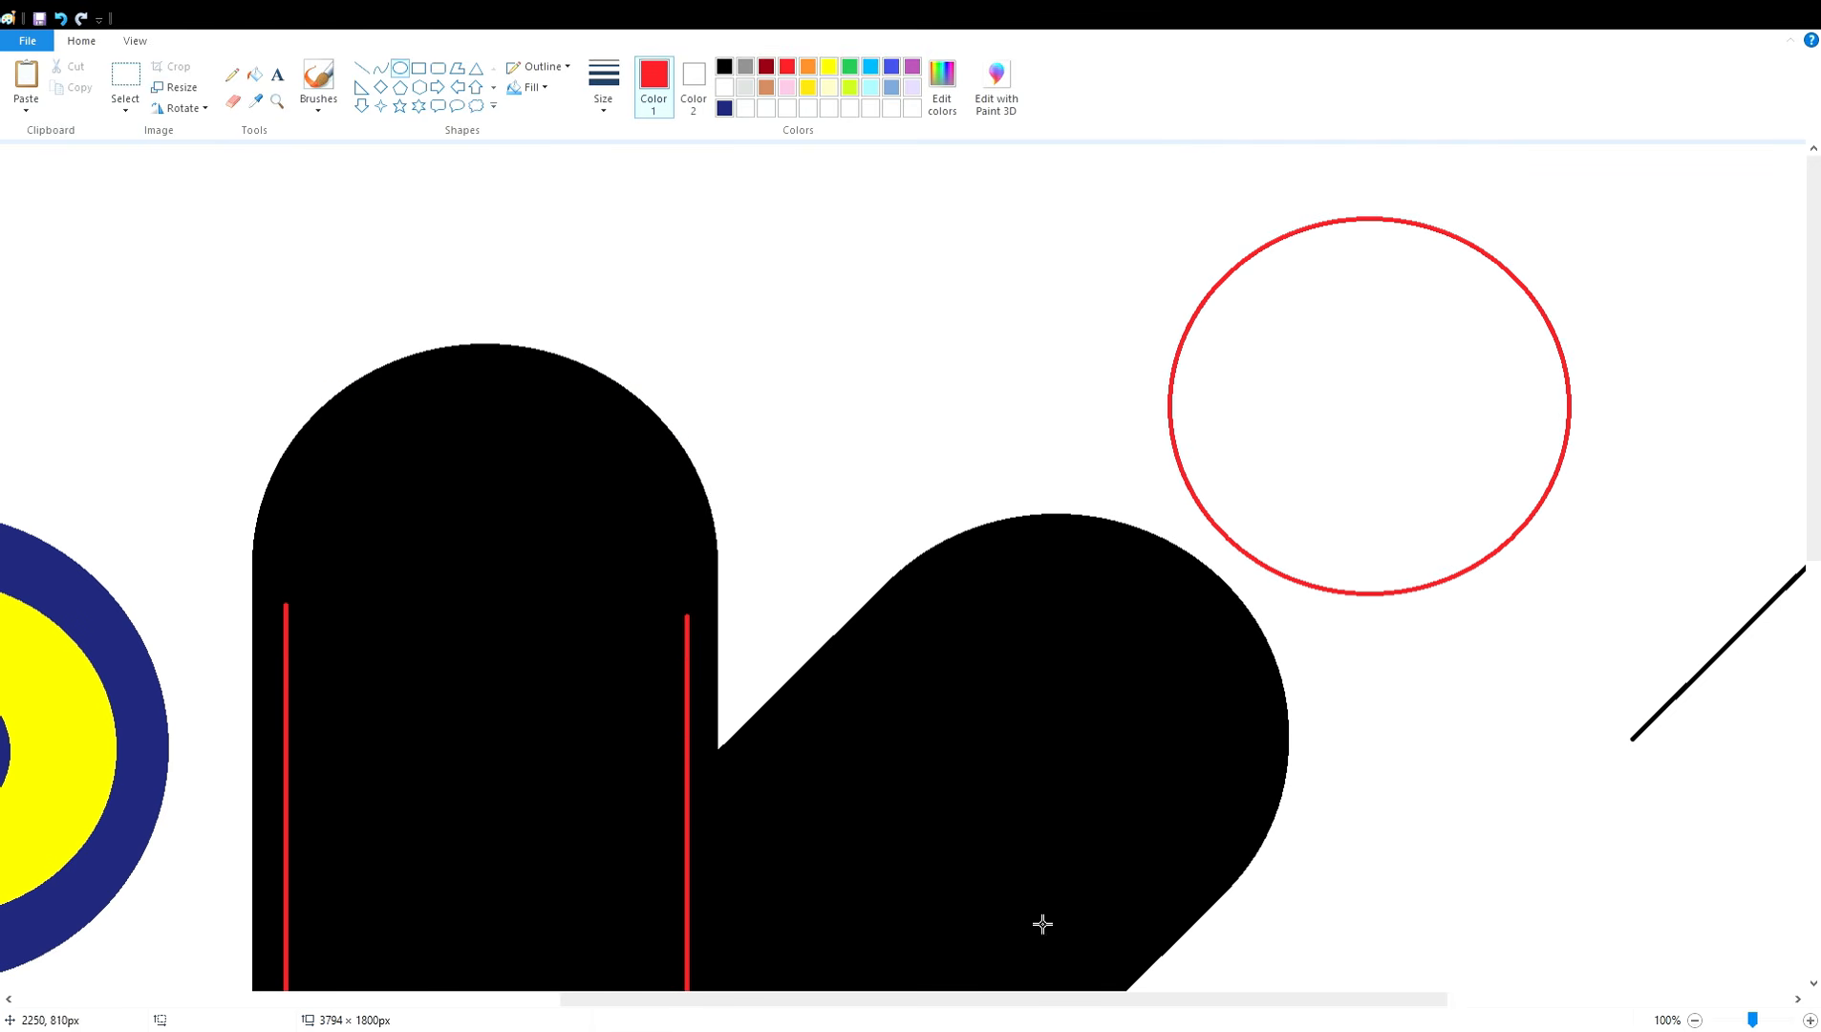
{"action": "left_click_drag", "start_coordinate": [1046, 999], "coordinate": [1393, 999]}
{"action": "left_click", "coordinate": [125, 76]}
{"action": "left_click_drag", "start_coordinate": [402, 181], "coordinate": [917, 672]}
{"action": "left_click_drag", "start_coordinate": [665, 404], "coordinate": [1396, 663]}
- Erase the leftover black diagonal lines to the right of the K with white fills
{"action": "left_click", "coordinate": [255, 75]}
{"action": "left_click", "coordinate": [724, 87]}
{"action": "left_click", "coordinate": [1180, 850]}
{"action": "left_click", "coordinate": [1190, 487]}
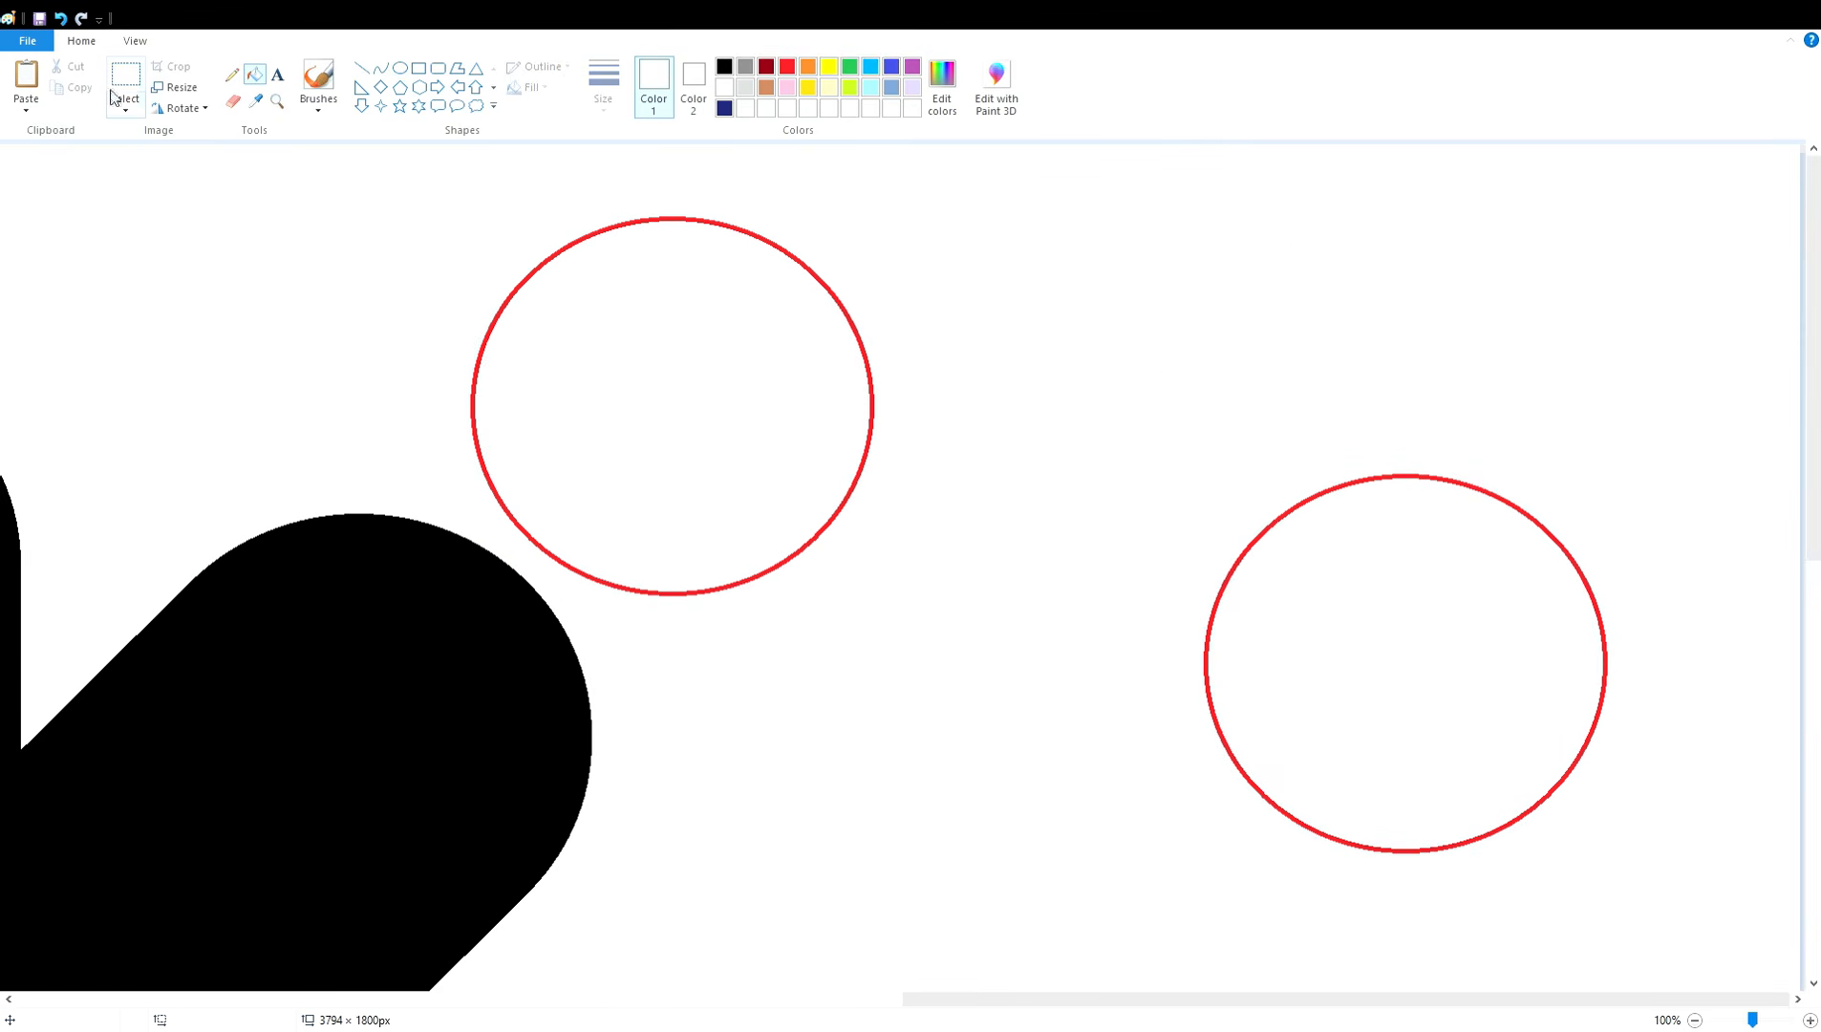
- Copy the red ellipse from the blank area and position the duplicate in the K bar's rounded top, aligned with both inset lines
{"action": "left_click", "coordinate": [123, 80]}
{"action": "left_click_drag", "start_coordinate": [1052, 354], "coordinate": [1683, 945]}
{"action": "key", "text": "ctrl+c"}
{"action": "key", "text": "ctrl+v"}
{"action": "left_click_drag", "start_coordinate": [1433, 999], "coordinate": [1089, 999]}
{"action": "left_click_drag", "start_coordinate": [1072, 504], "coordinate": [506, 680]}
{"action": "key", "text": "Left"}
{"action": "key", "text": "Left"}
{"action": "key", "text": "Left"}
{"action": "key", "text": "Left"}
{"action": "key", "text": "Left"}
{"action": "key", "text": "Up"}
{"action": "key", "text": "Up"}
{"action": "key", "text": "Up"}
{"action": "key", "text": "Up"}
{"action": "key", "text": "Up"}
{"action": "key", "text": "Up"}
{"action": "key", "text": "Up"}
{"action": "key", "text": "Up"}
{"action": "key", "text": "Up"}
{"action": "key", "text": "Up"}
{"action": "key", "text": "Up"}
{"action": "key", "text": "Up"}
{"action": "key", "text": "Up"}
{"action": "key", "text": "Up"}
{"action": "key", "text": "Up"}
{"action": "key", "text": "Up"}
{"action": "key", "text": "Up"}
{"action": "key", "text": "Up"}
{"action": "key", "text": "Up"}
{"action": "key", "text": "Up"}
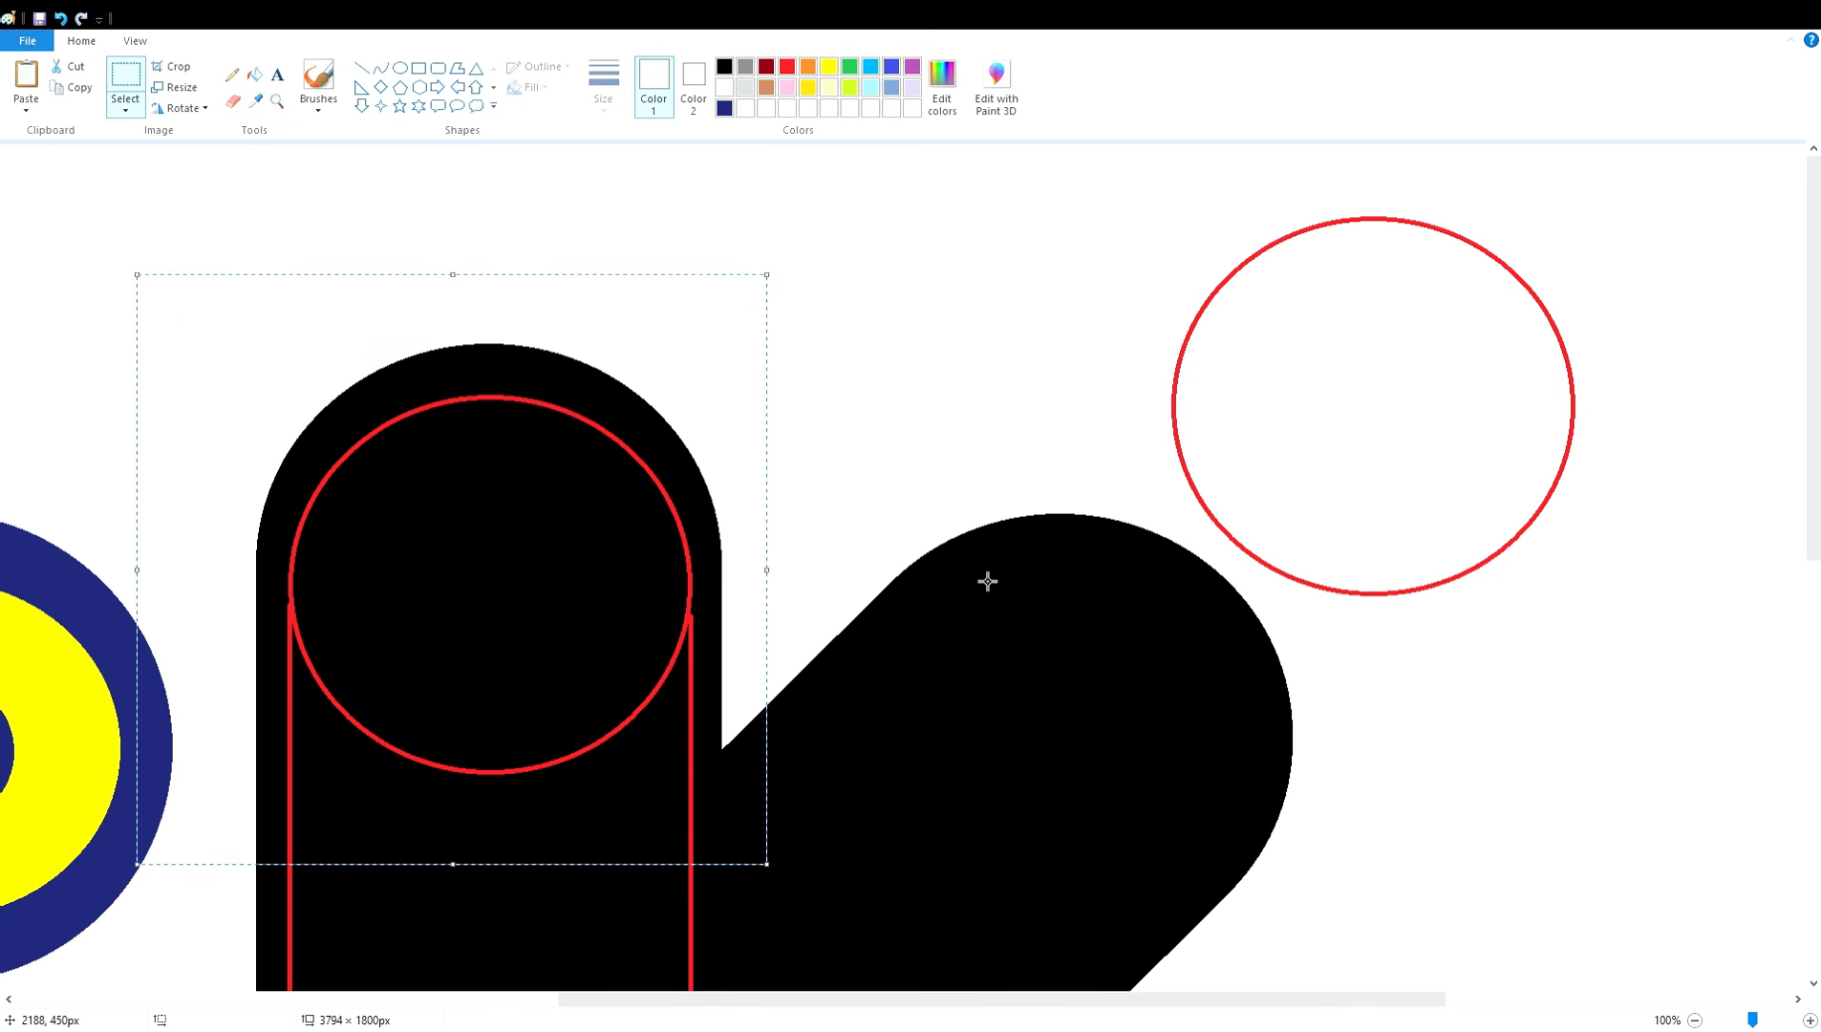
{"action": "key", "text": "Down"}
{"action": "key", "text": "Down"}
{"action": "key", "text": "Down"}
{"action": "key", "text": "Down"}
{"action": "key", "text": "Down"}
{"action": "key", "text": "Down"}
{"action": "key", "text": "Down"}
{"action": "key", "text": "Down"}
{"action": "key", "text": "Down"}
{"action": "key", "text": "Down"}
{"action": "key", "text": "Down"}
{"action": "key", "text": "Down"}
{"action": "key", "text": "Down"}
{"action": "key", "text": "Down"}
{"action": "key", "text": "Down"}
{"action": "key", "text": "Down"}
{"action": "key", "text": "Down"}
{"action": "key", "text": "Down"}
{"action": "key", "text": "Down"}
{"action": "key", "text": "Down"}
{"action": "key", "text": "Up"}
{"action": "key", "text": "Up"}
{"action": "key", "text": "Up"}
{"action": "key", "text": "Up"}
{"action": "key", "text": "Up"}
{"action": "key", "text": "Up"}
{"action": "key", "text": "Up"}
{"action": "key", "text": "Up"}
{"action": "key", "text": "Up"}
{"action": "key", "text": "Up"}
{"action": "key", "text": "Up"}
{"action": "key", "text": "Up"}
{"action": "key", "text": "Up"}
{"action": "key", "text": "Up"}
{"action": "key", "text": "Up"}
{"action": "key", "text": "Up"}
{"action": "key", "text": "Up"}
{"action": "key", "text": "Up"}
{"action": "key", "text": "Up"}
{"action": "key", "text": "Up"}
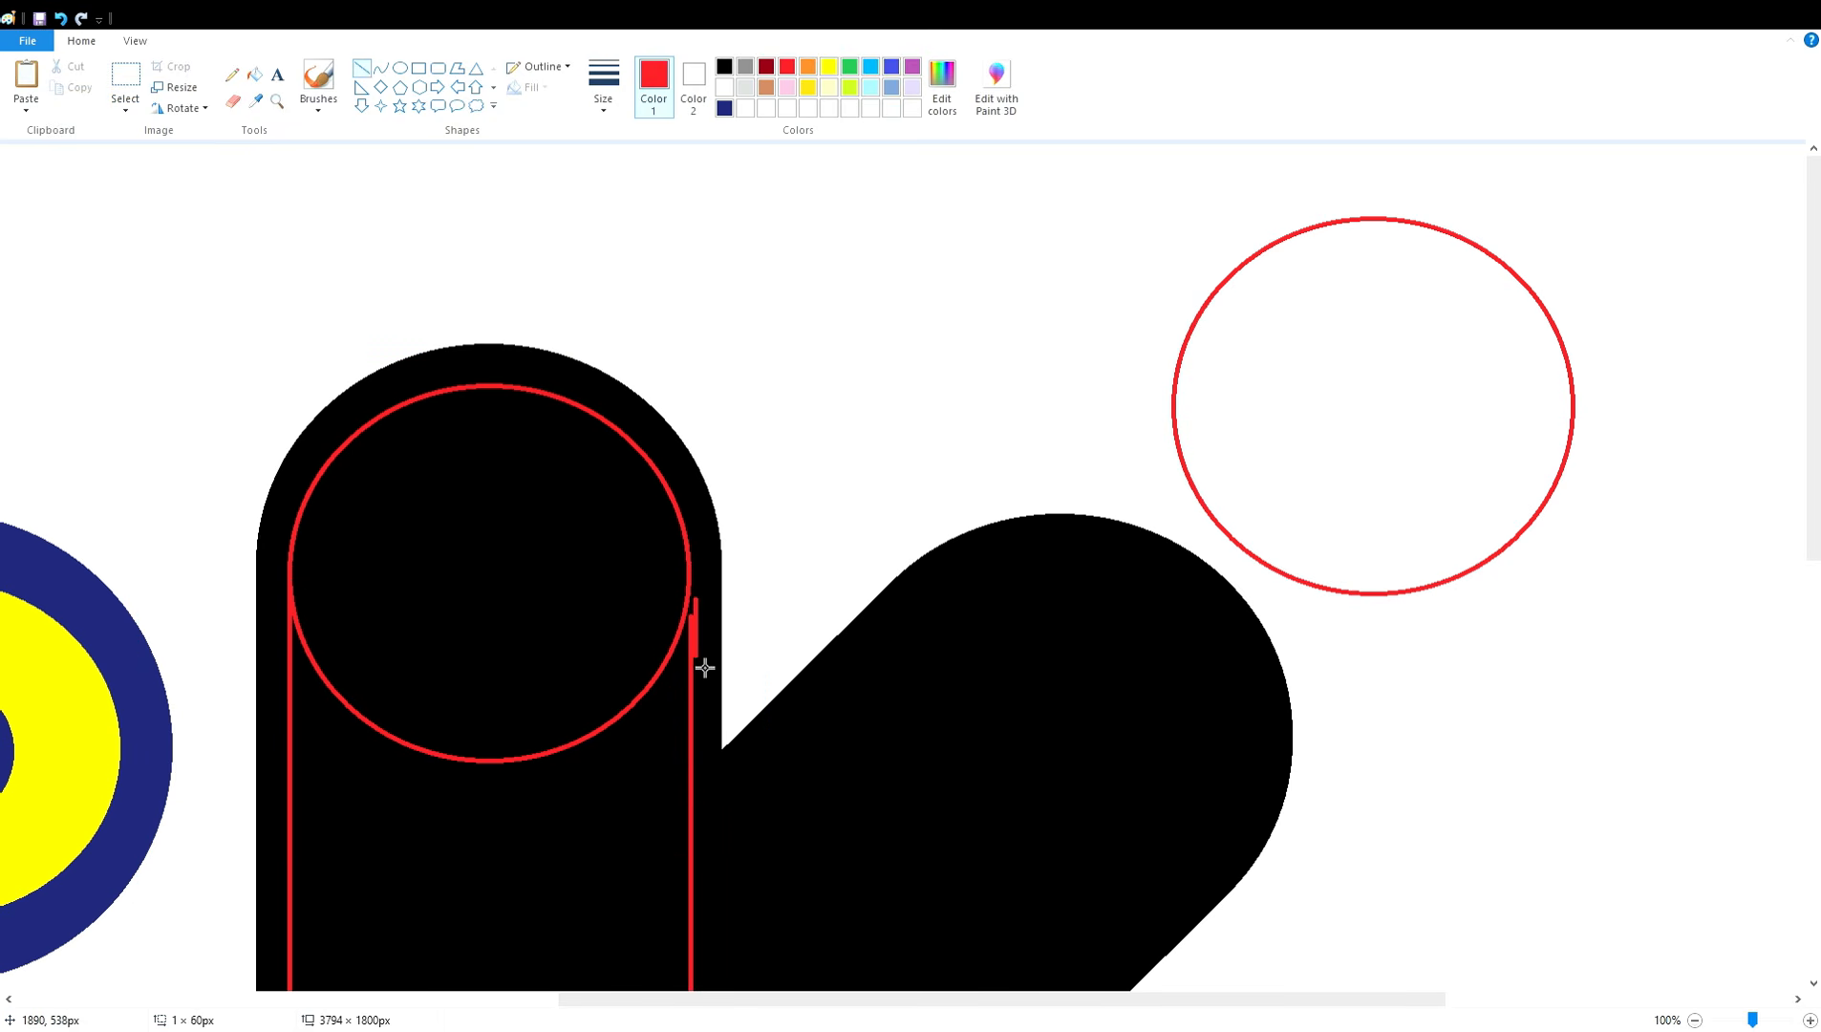
- Copy the bar's rounded top about 540 × 416 px, flip the duplicate vertically and align it over the bar's bottom end
{"action": "scroll", "coordinate": [754, 853], "scroll_direction": "down", "scroll_amount": 10}
{"action": "scroll", "coordinate": [754, 853], "scroll_direction": "up", "scroll_amount": 10}
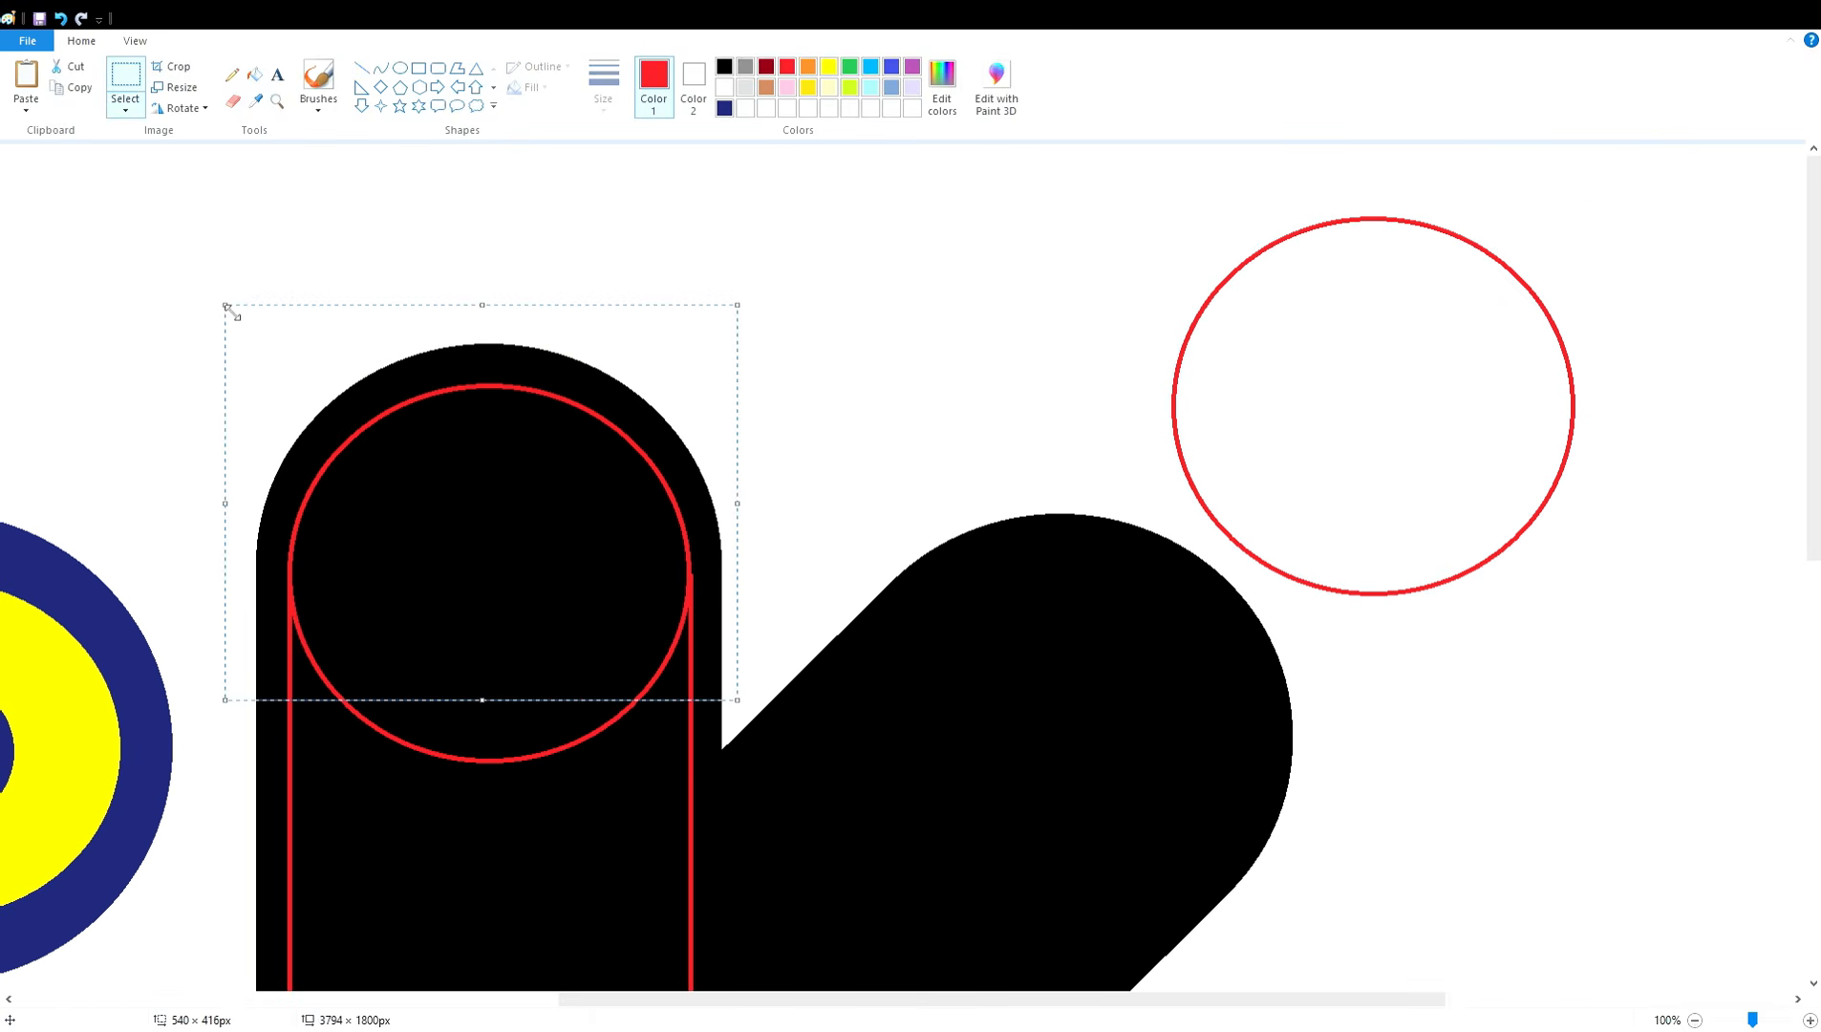
{"action": "key", "text": "ctrl+c"}
{"action": "scroll", "coordinate": [216, 648], "scroll_direction": "down", "scroll_amount": 10}
{"action": "key", "text": "ctrl+v"}
{"action": "left_click", "coordinate": [182, 108]}
{"action": "left_click", "coordinate": [172, 208]}
{"action": "left_click_drag", "start_coordinate": [190, 366], "coordinate": [411, 715]}
{"action": "key", "text": "Down"}
{"action": "key", "text": "Down"}
{"action": "key", "text": "Down"}
{"action": "key", "text": "Down"}
{"action": "key", "text": "Down"}
{"action": "key", "text": "Down"}
{"action": "key", "text": "Down"}
{"action": "key", "text": "Down"}
{"action": "key", "text": "Down"}
{"action": "key", "text": "Down"}
{"action": "key", "text": "Down"}
{"action": "key", "text": "Down"}
{"action": "key", "text": "Down"}
{"action": "key", "text": "Down"}
{"action": "key", "text": "Down"}
{"action": "key", "text": "Down"}
{"action": "key", "text": "Down"}
{"action": "key", "text": "Down"}
{"action": "key", "text": "Down"}
{"action": "key", "text": "Down"}
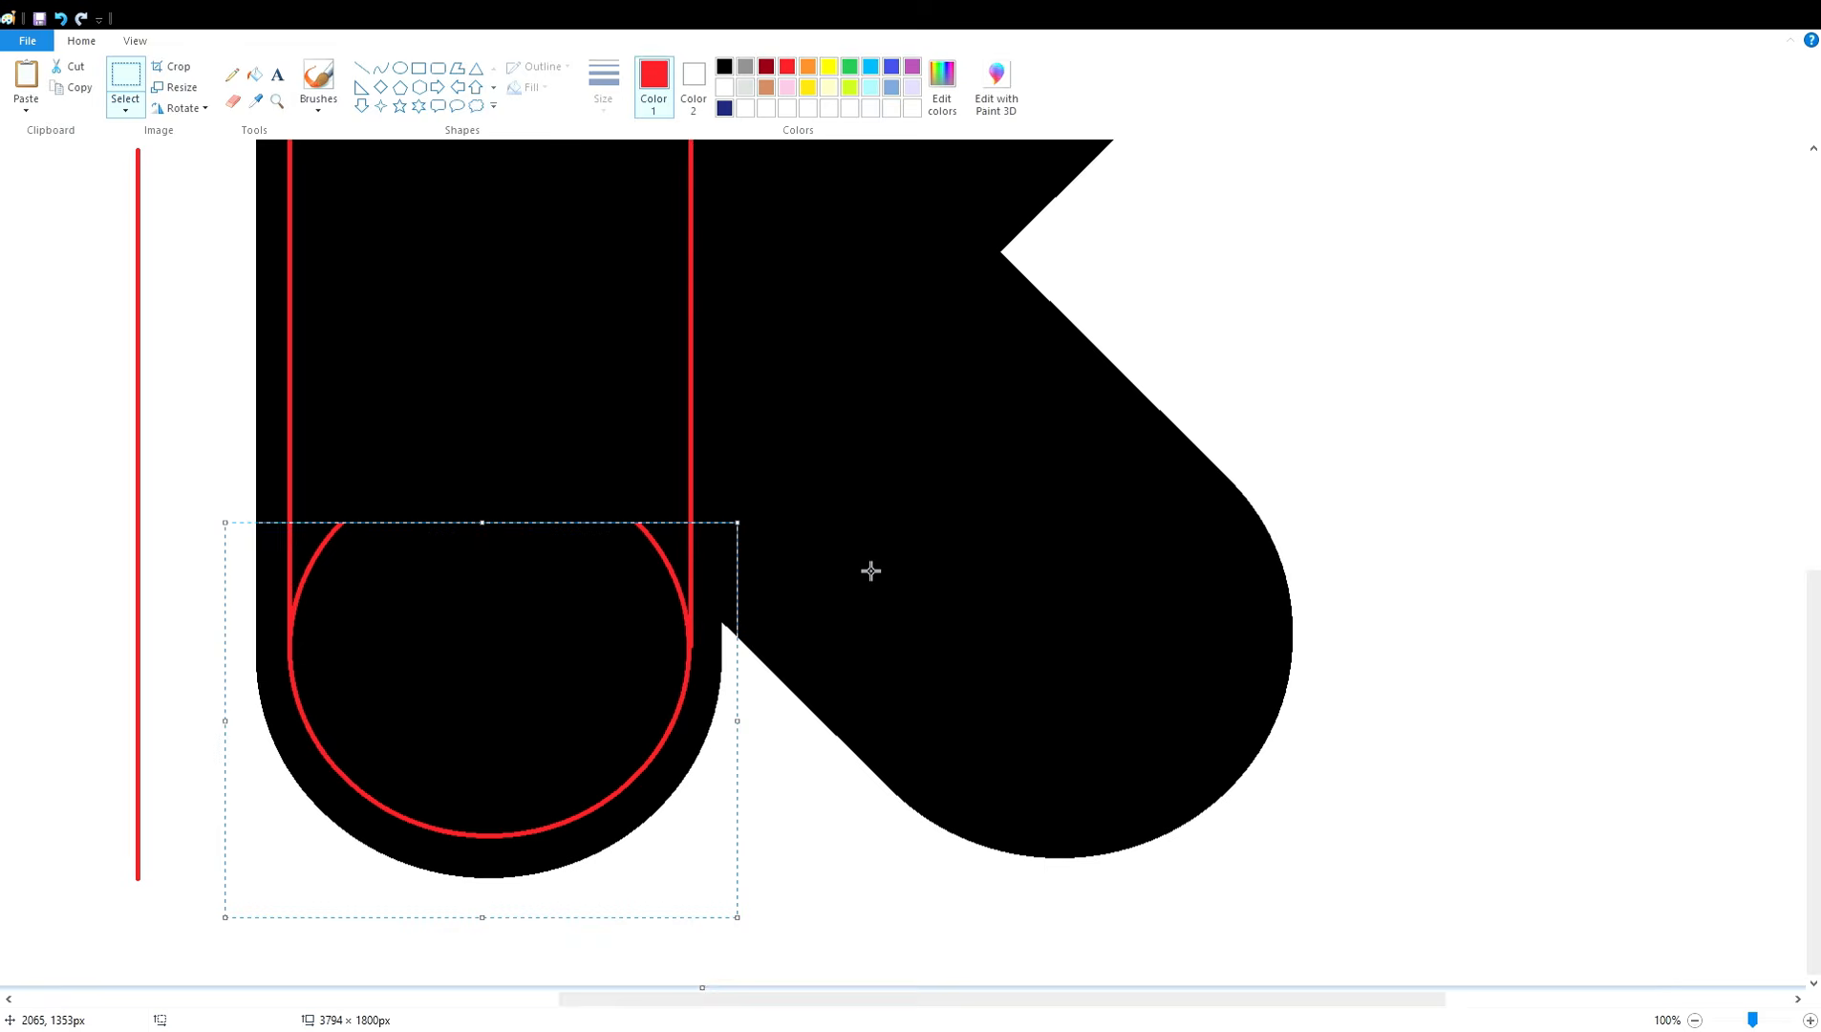
{"action": "key", "text": "Up"}
{"action": "key", "text": "Up"}
{"action": "key", "text": "Up"}
{"action": "key", "text": "Up"}
{"action": "key", "text": "Up"}
{"action": "key", "text": "Up"}
{"action": "key", "text": "Up"}
{"action": "key", "text": "Up"}
{"action": "key", "text": "Up"}
{"action": "key", "text": "Up"}
{"action": "key", "text": "Up"}
{"action": "key", "text": "Up"}
{"action": "key", "text": "Up"}
{"action": "key", "text": "Up"}
{"action": "key", "text": "Up"}
{"action": "key", "text": "Up"}
{"action": "key", "text": "Up"}
{"action": "key", "text": "Up"}
{"action": "key", "text": "Up"}
{"action": "key", "text": "Up"}
- Fill the whole inset shape inside the K's vertical bar with red
{"action": "left_click", "coordinate": [255, 74]}
{"action": "left_click", "coordinate": [525, 382]}
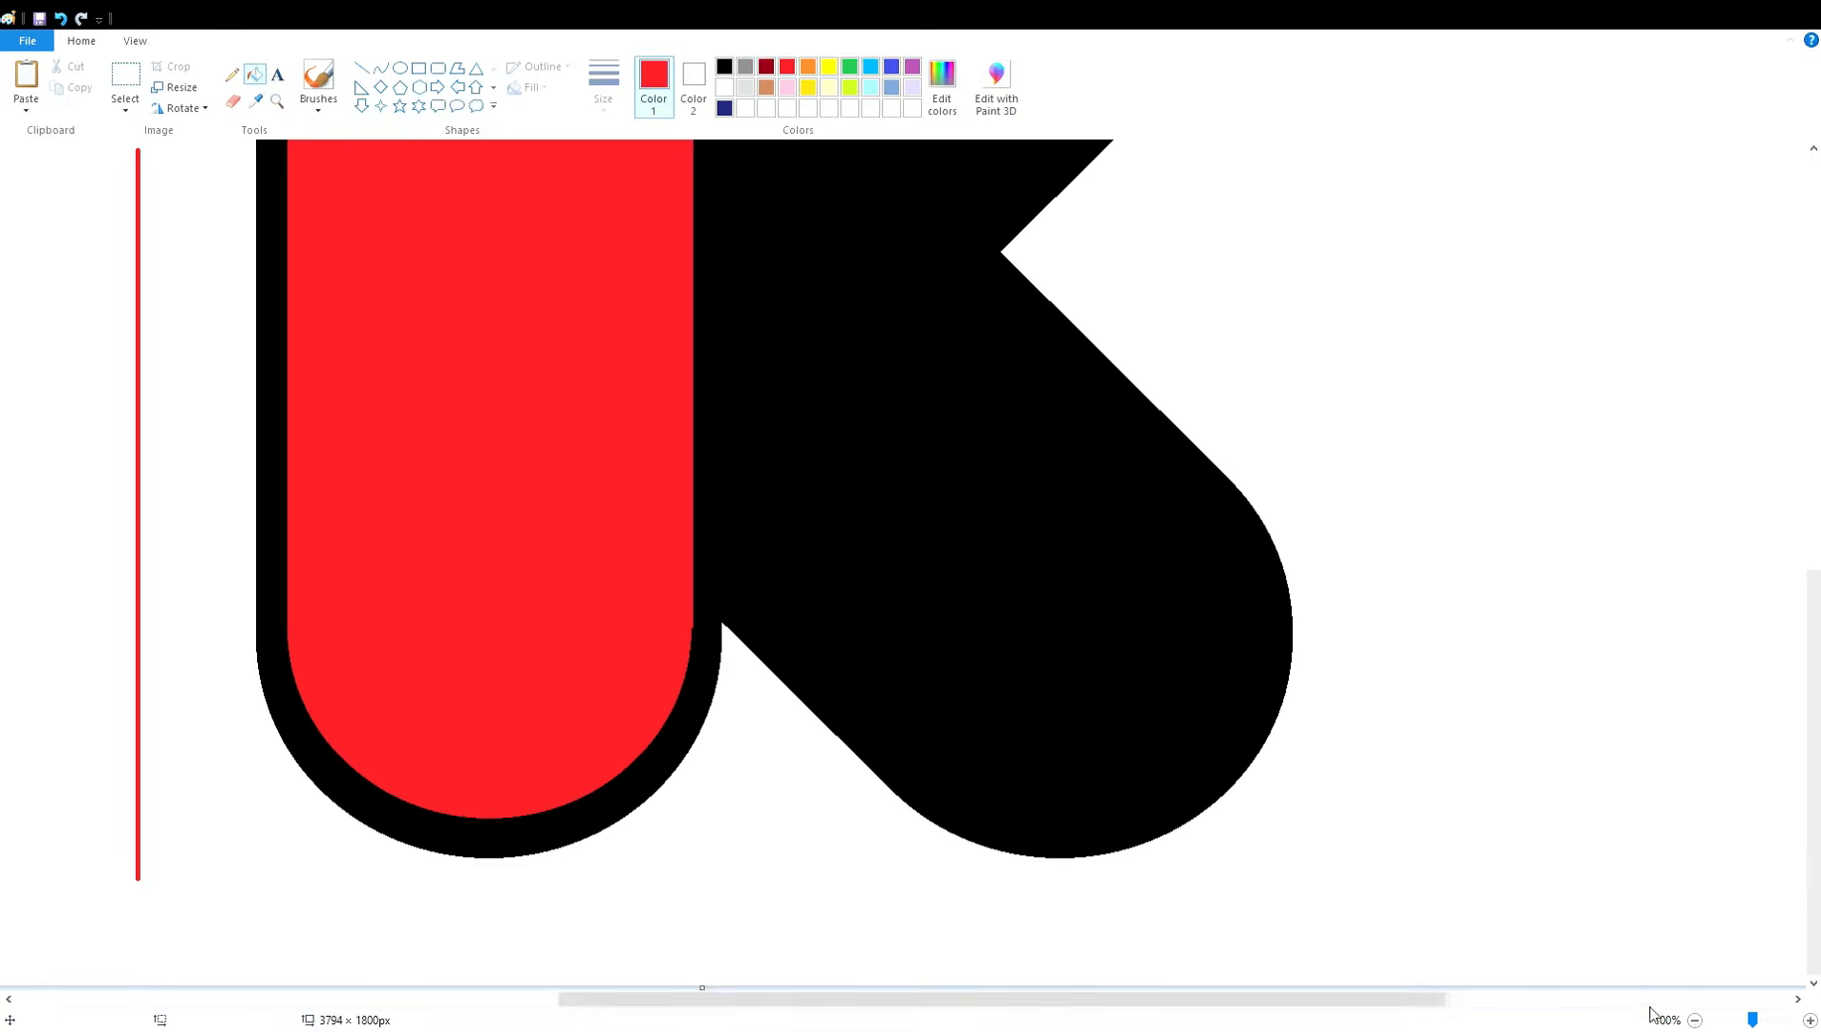
{"action": "left_click", "coordinate": [1694, 1021]}
{"action": "left_click", "coordinate": [815, 396]}
- Copy the spare red ellipse from the blank area and place the duplicate inside the rounded end of the K's upper arm
{"action": "left_click", "coordinate": [1809, 1021]}
{"action": "left_click_drag", "start_coordinate": [726, 1000], "coordinate": [1369, 999]}
{"action": "key", "text": "ctrl+v"}
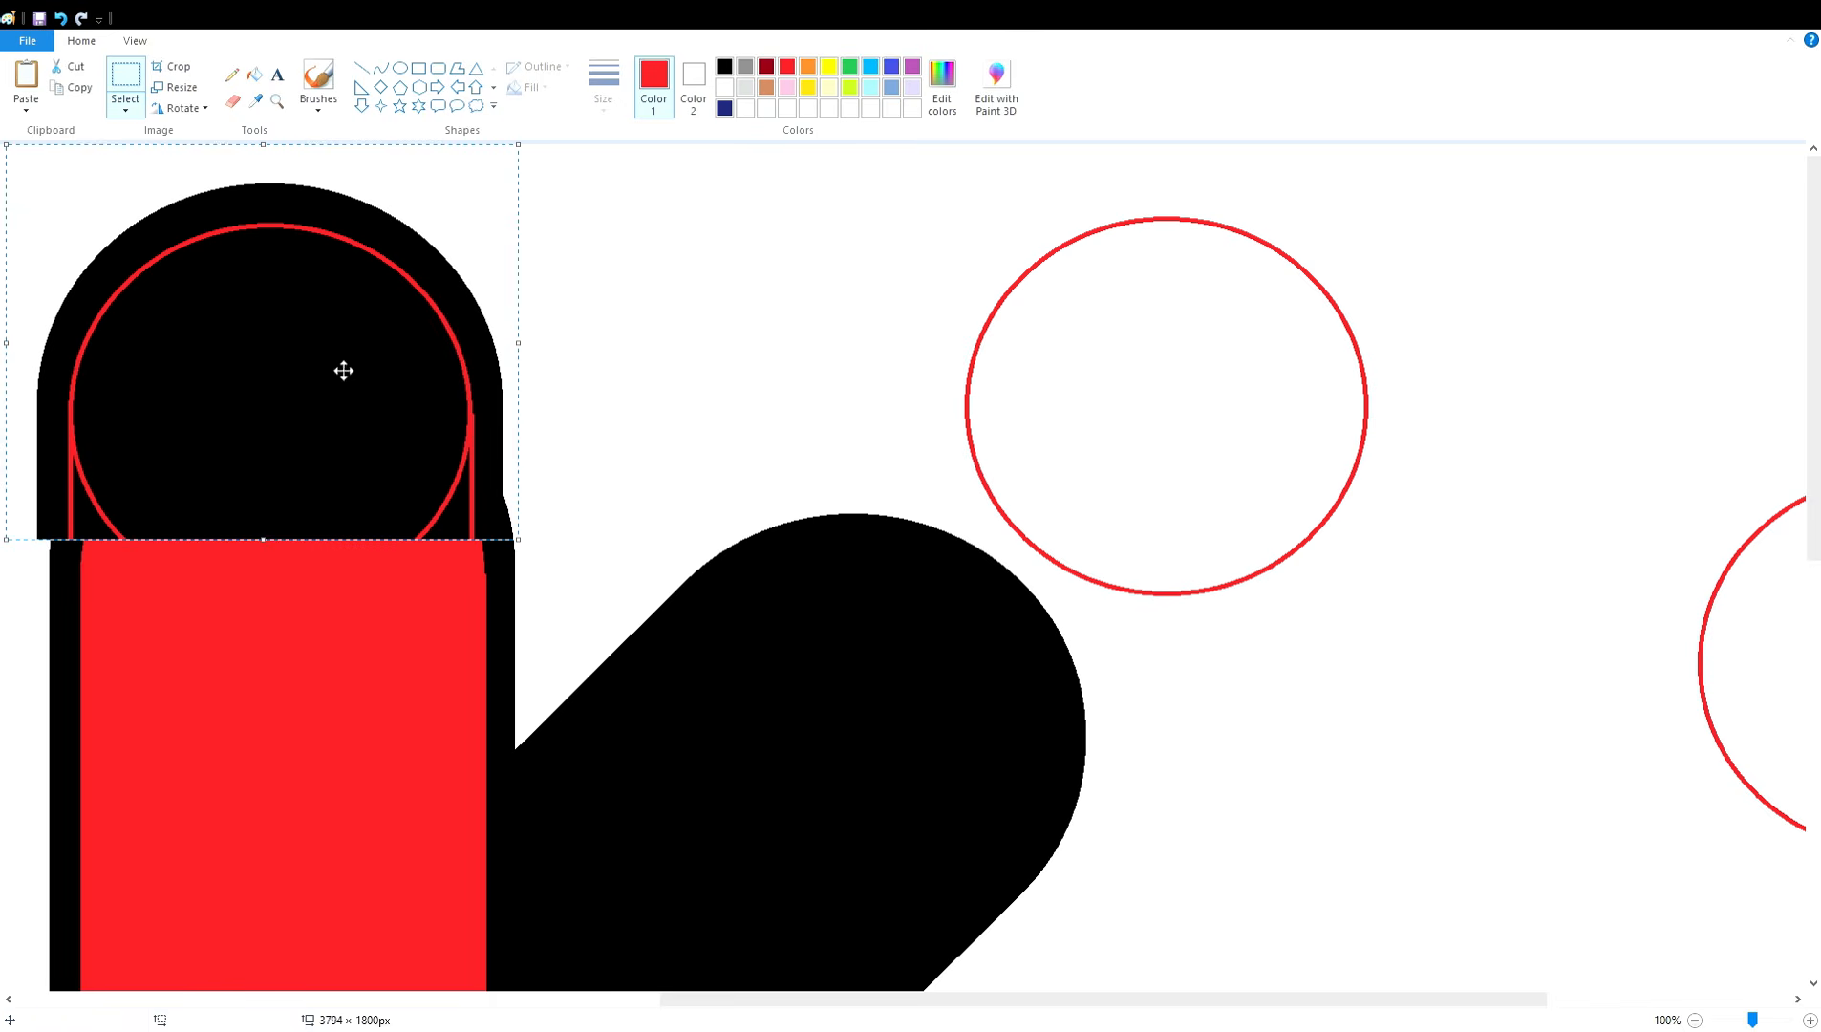
{"action": "key", "text": "ctrl+z"}
{"action": "left_click_drag", "start_coordinate": [1098, 999], "coordinate": [1356, 999]}
{"action": "left_click_drag", "start_coordinate": [1102, 342], "coordinate": [1691, 941]}
{"action": "key", "text": "ctrl+c"}
{"action": "key", "text": "ctrl+v"}
{"action": "left_click_drag", "start_coordinate": [291, 478], "coordinate": [344, 752]}
{"action": "left_click_drag", "start_coordinate": [1034, 999], "coordinate": [804, 1014]}
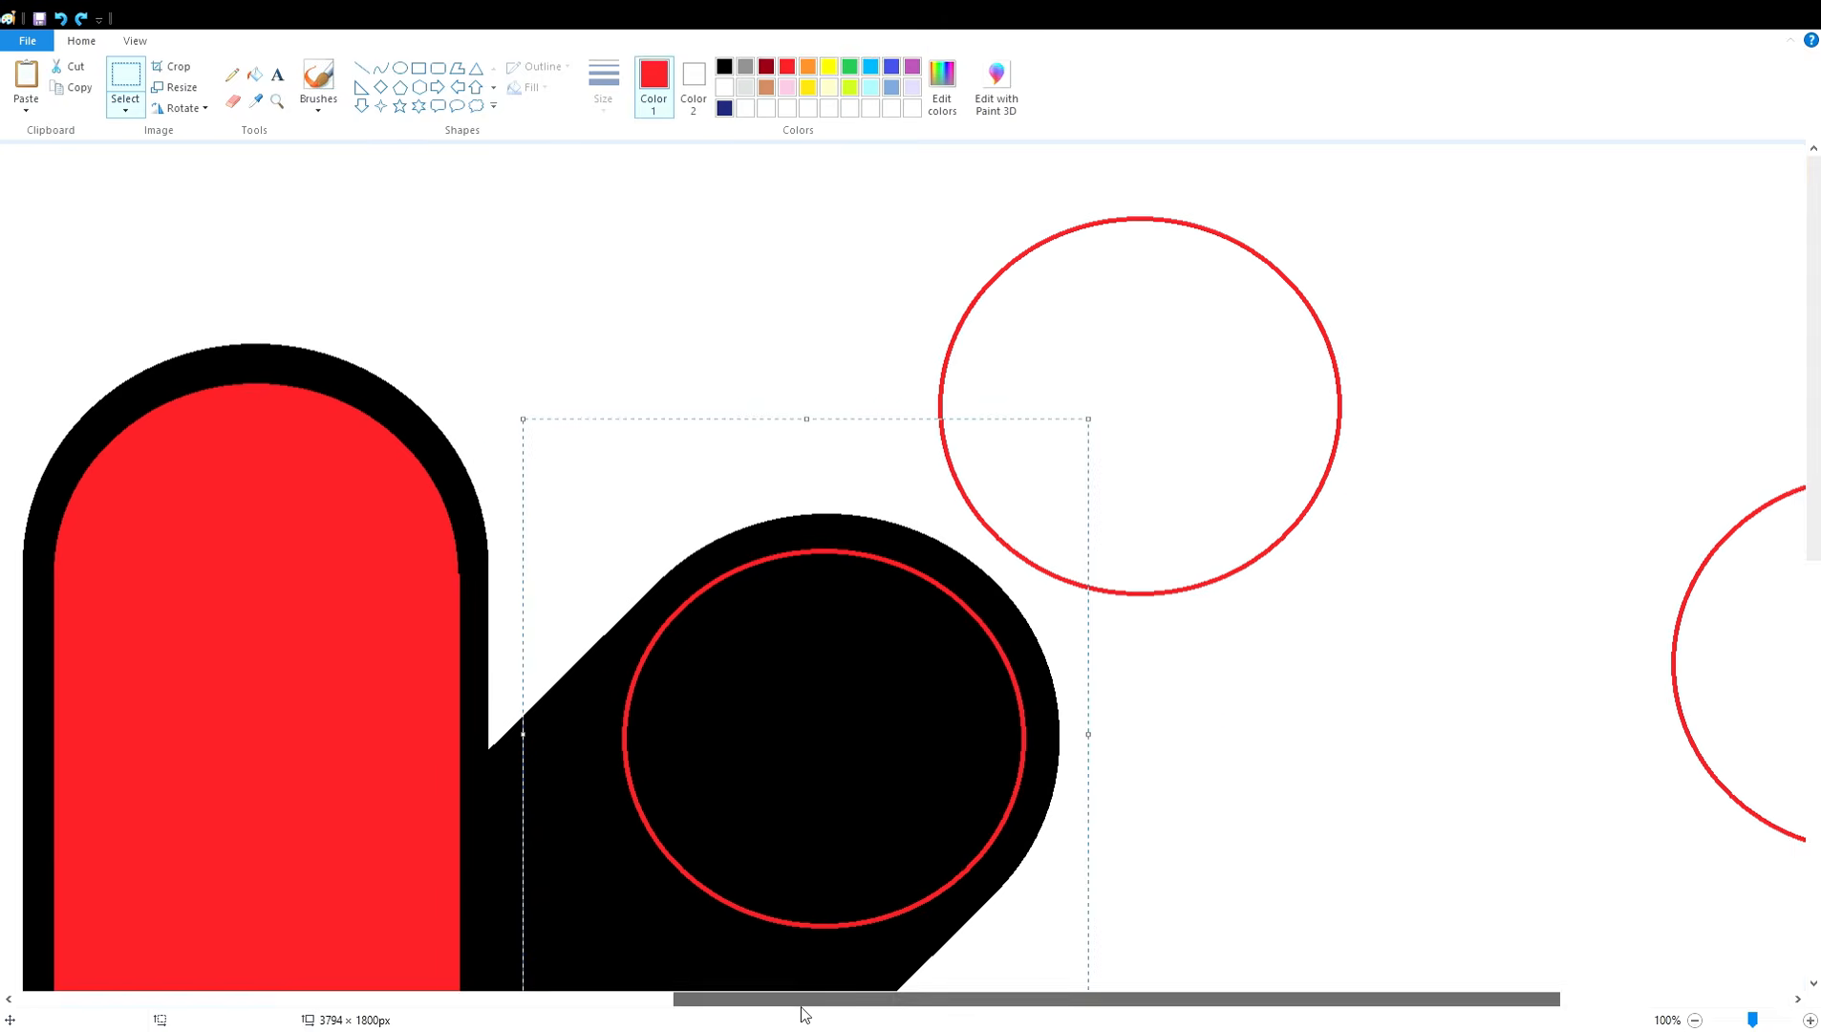
- Paste another red ellipse and fit it inside the rounded end of the K's lower arm
{"action": "scroll", "coordinate": [1242, 931], "scroll_direction": "down", "scroll_amount": 10}
{"action": "left_click", "coordinate": [1288, 926]}
{"action": "key", "text": "ctrl+v"}
{"action": "left_click_drag", "start_coordinate": [261, 480], "coordinate": [771, 657]}
{"action": "left_click_drag", "start_coordinate": [778, 664], "coordinate": [774, 661]}
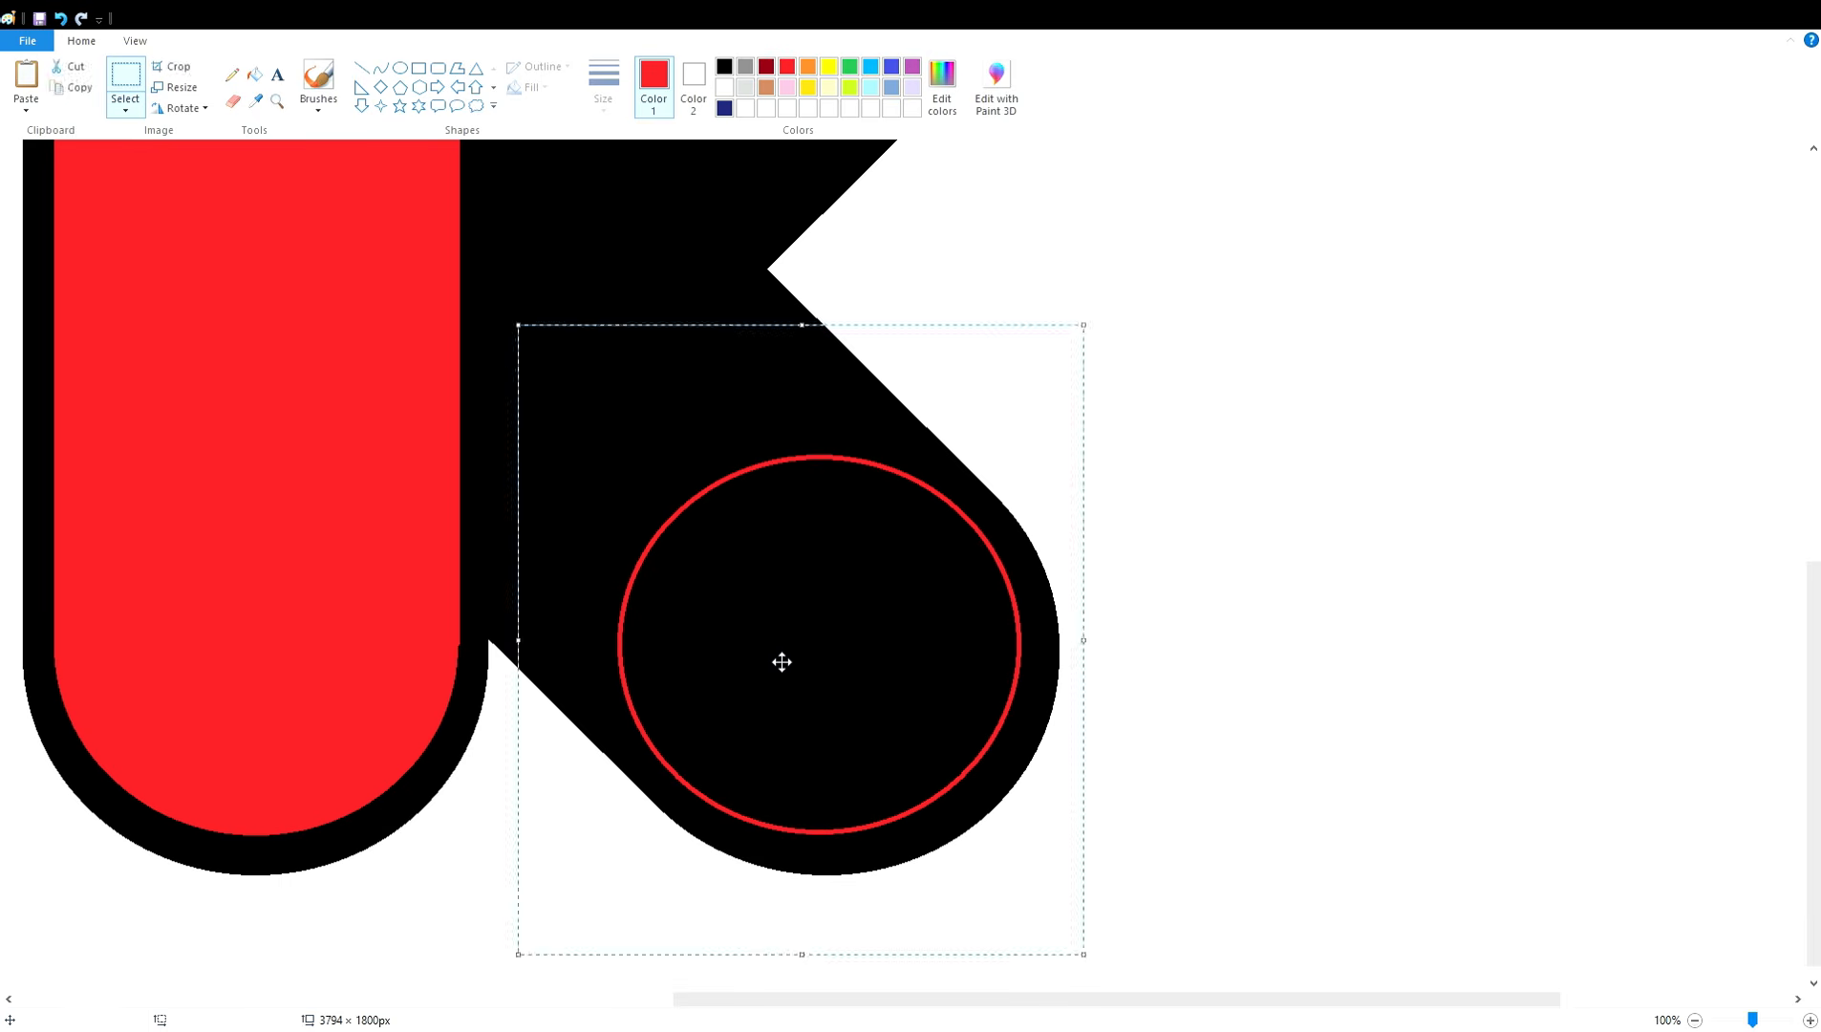
{"action": "left_click", "coordinate": [582, 296]}
{"action": "scroll", "coordinate": [943, 616], "scroll_direction": "up", "scroll_amount": 5}
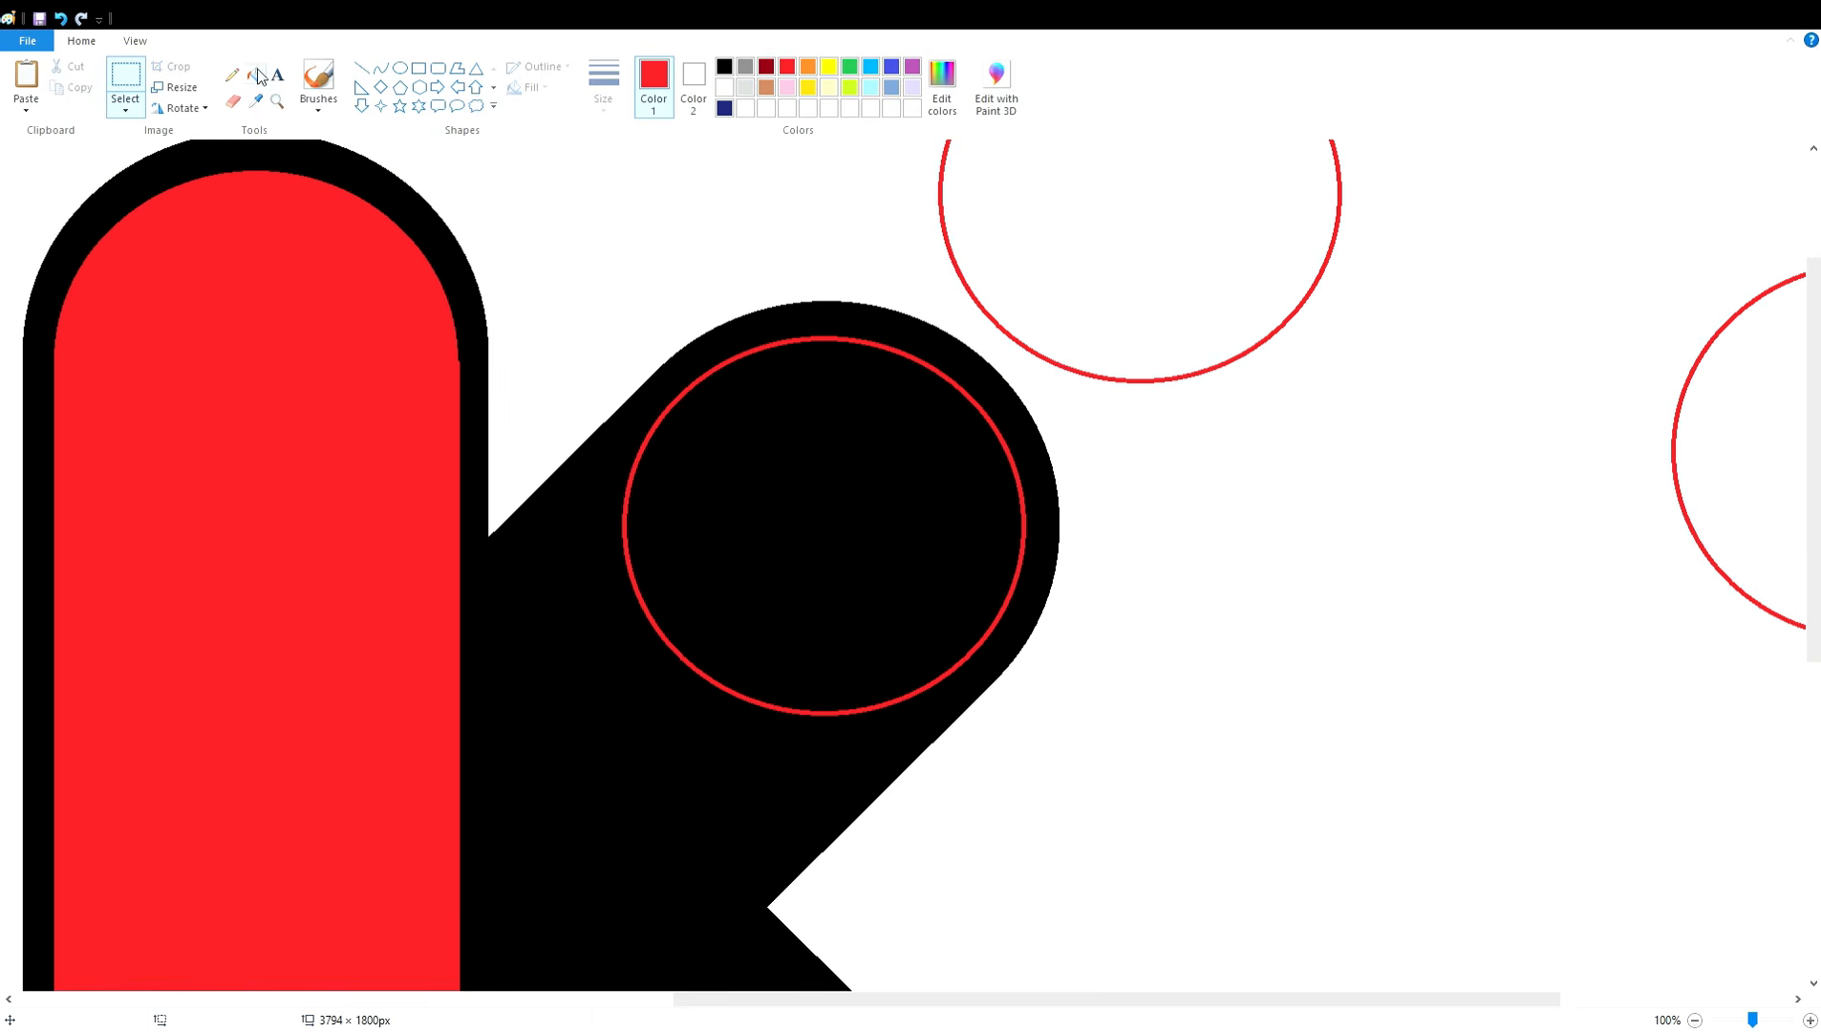
{"action": "left_click", "coordinate": [361, 67]}
{"action": "left_click_drag", "start_coordinate": [648, 385], "coordinate": [146, 901]}
{"action": "left_click_drag", "start_coordinate": [143, 659], "coordinate": [1308, 823]}
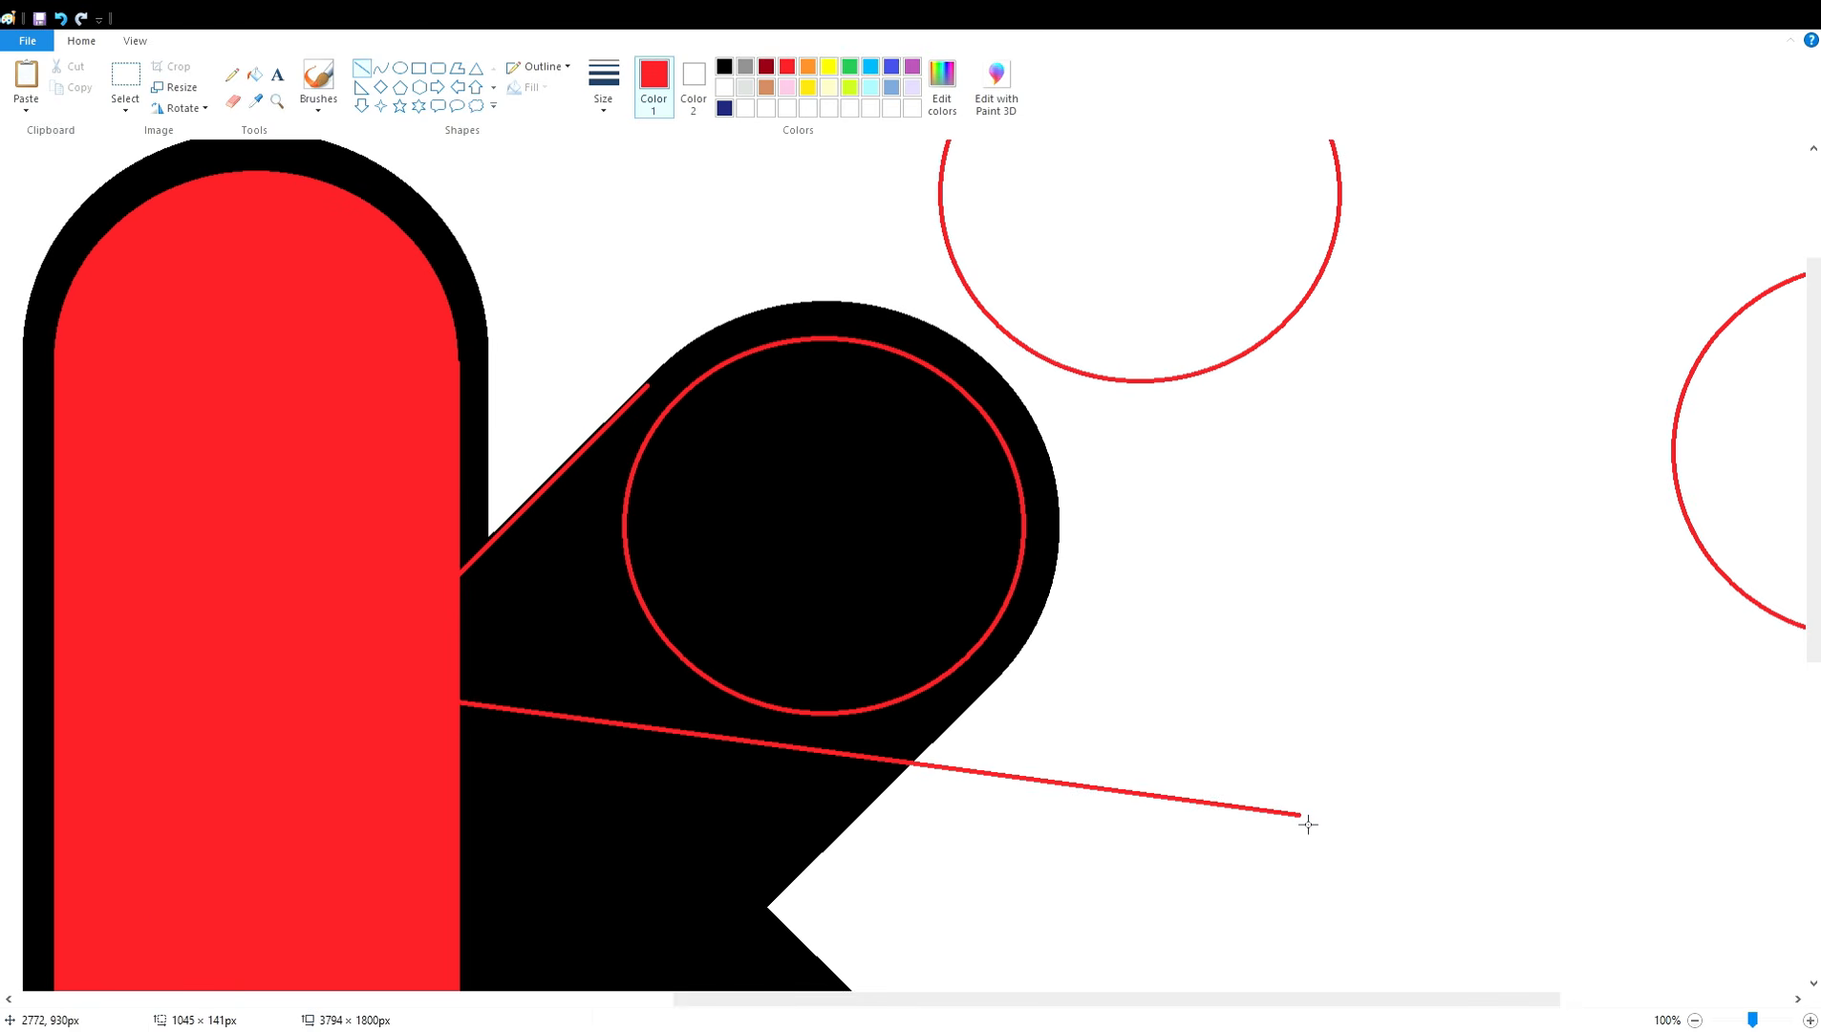
{"action": "key", "text": "ctrl+z"}
{"action": "key", "text": "ctrl+z"}
- Draw a red diagonal line parallel to the K's upper arm, placed in the blank area beside the K, and copy it
{"action": "mouse_move", "coordinate": [630, 417]}
{"action": "left_mouse_down"}
{"action": "mouse_move", "coordinate": [386, 630]}
{"action": "mouse_move", "coordinate": [191, 870]}
{"action": "left_mouse_up"}
{"action": "left_click_drag", "start_coordinate": [449, 612], "coordinate": [475, 627]}
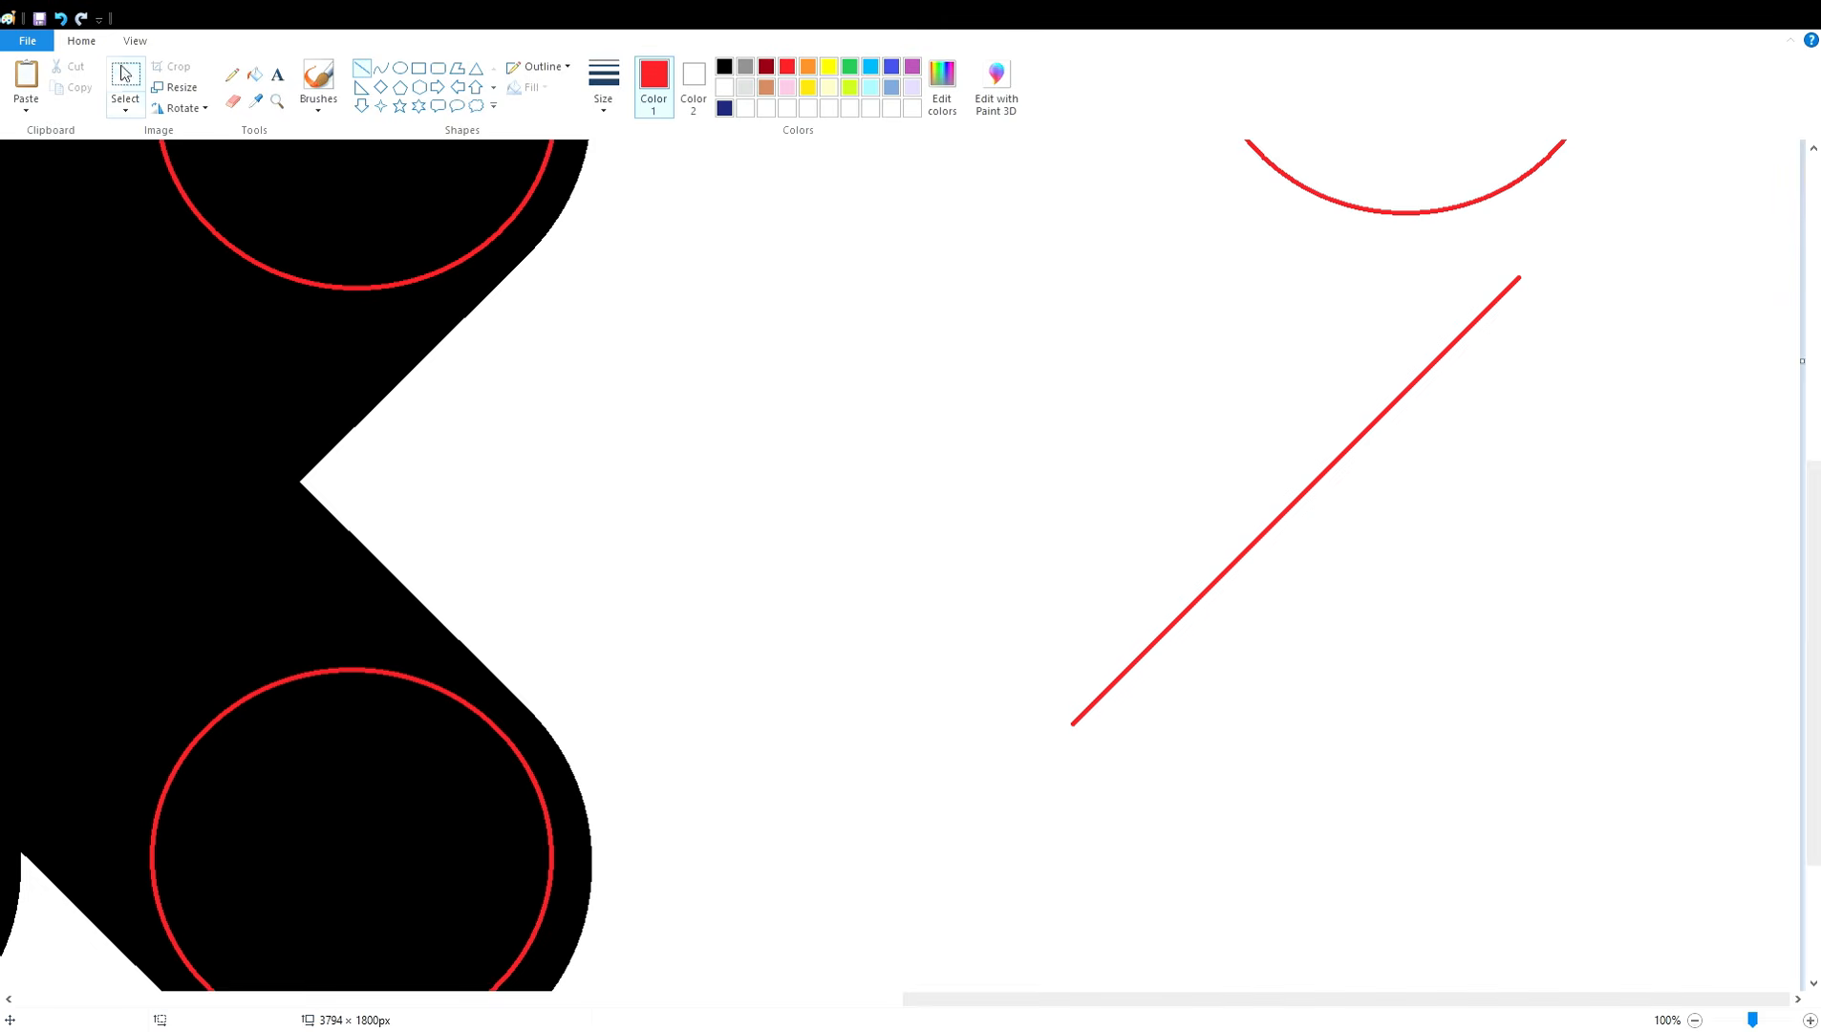
{"action": "left_click", "coordinate": [125, 81]}
{"action": "left_click_drag", "start_coordinate": [1563, 223], "coordinate": [792, 917]}
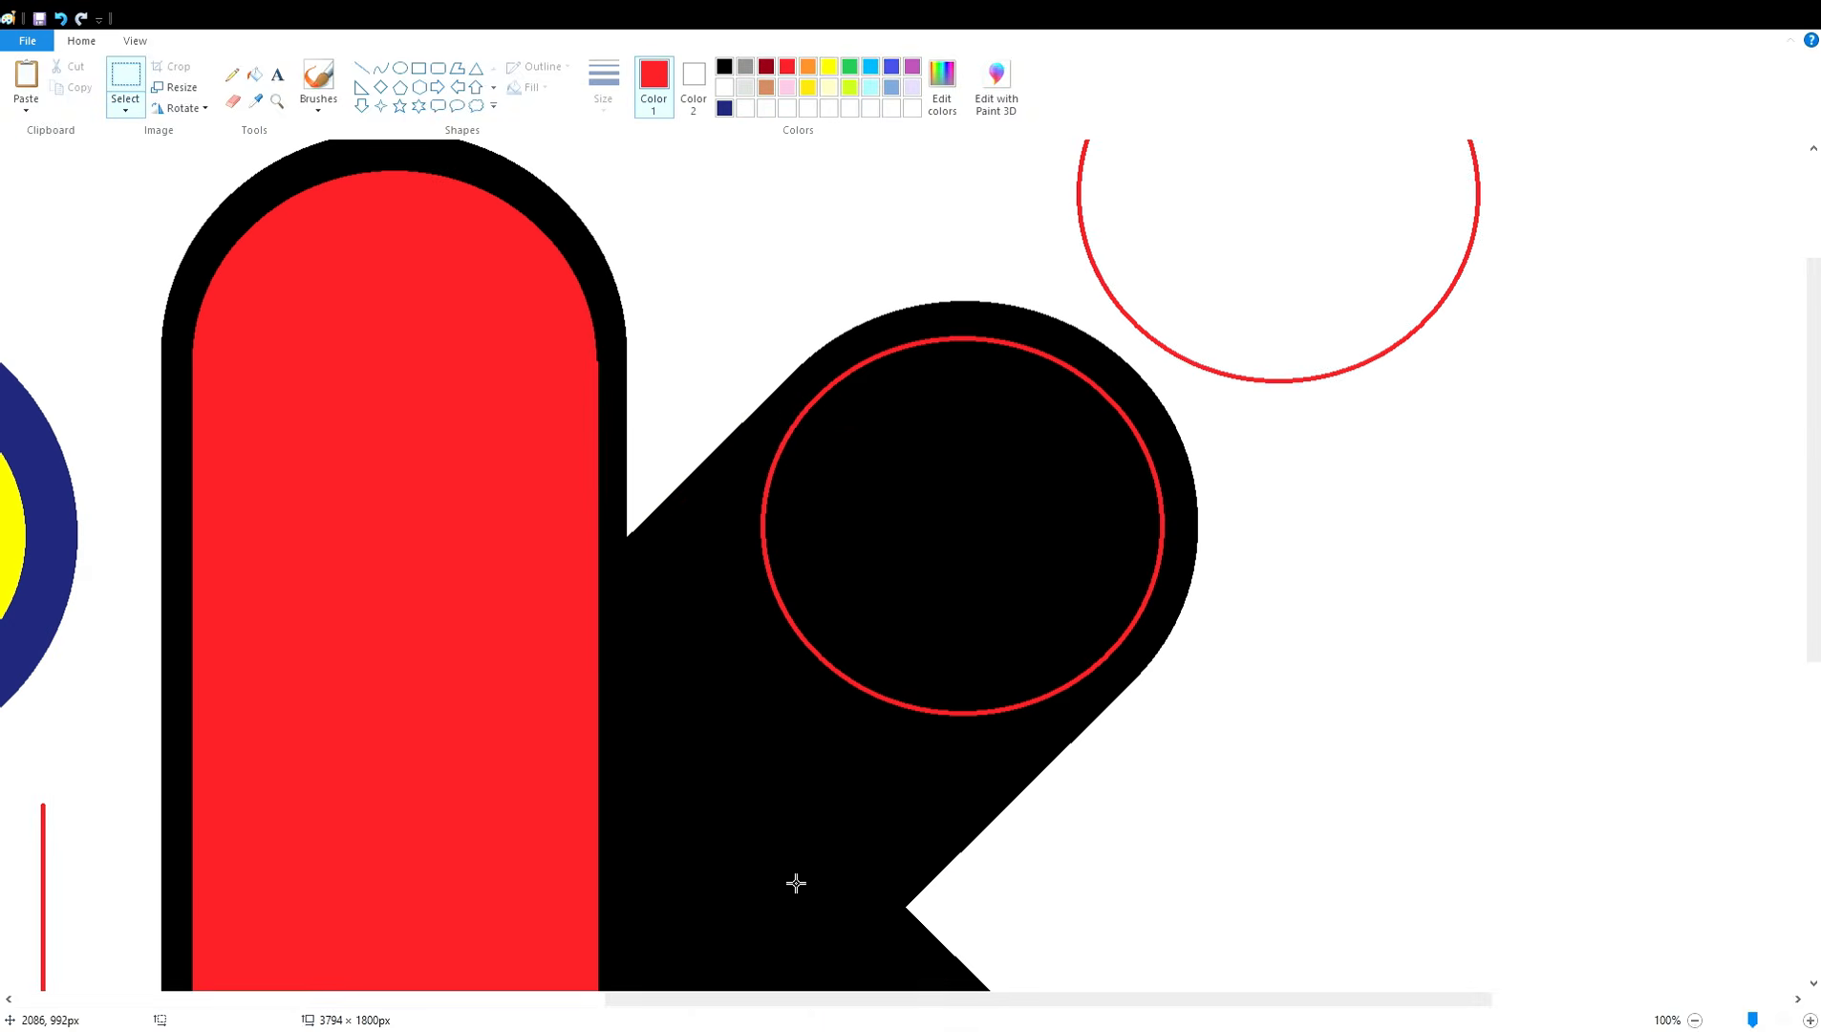
- Paste the red diagonal line twice inside the K's upper arm, one along each edge and meeting the ellipse
{"action": "key", "text": "ctrl+v"}
{"action": "left_click_drag", "start_coordinate": [459, 433], "coordinate": [528, 633]}
{"action": "left_click", "coordinate": [1314, 638]}
{"action": "key", "text": "ctrl+v"}
{"action": "left_click_drag", "start_coordinate": [410, 423], "coordinate": [781, 871]}
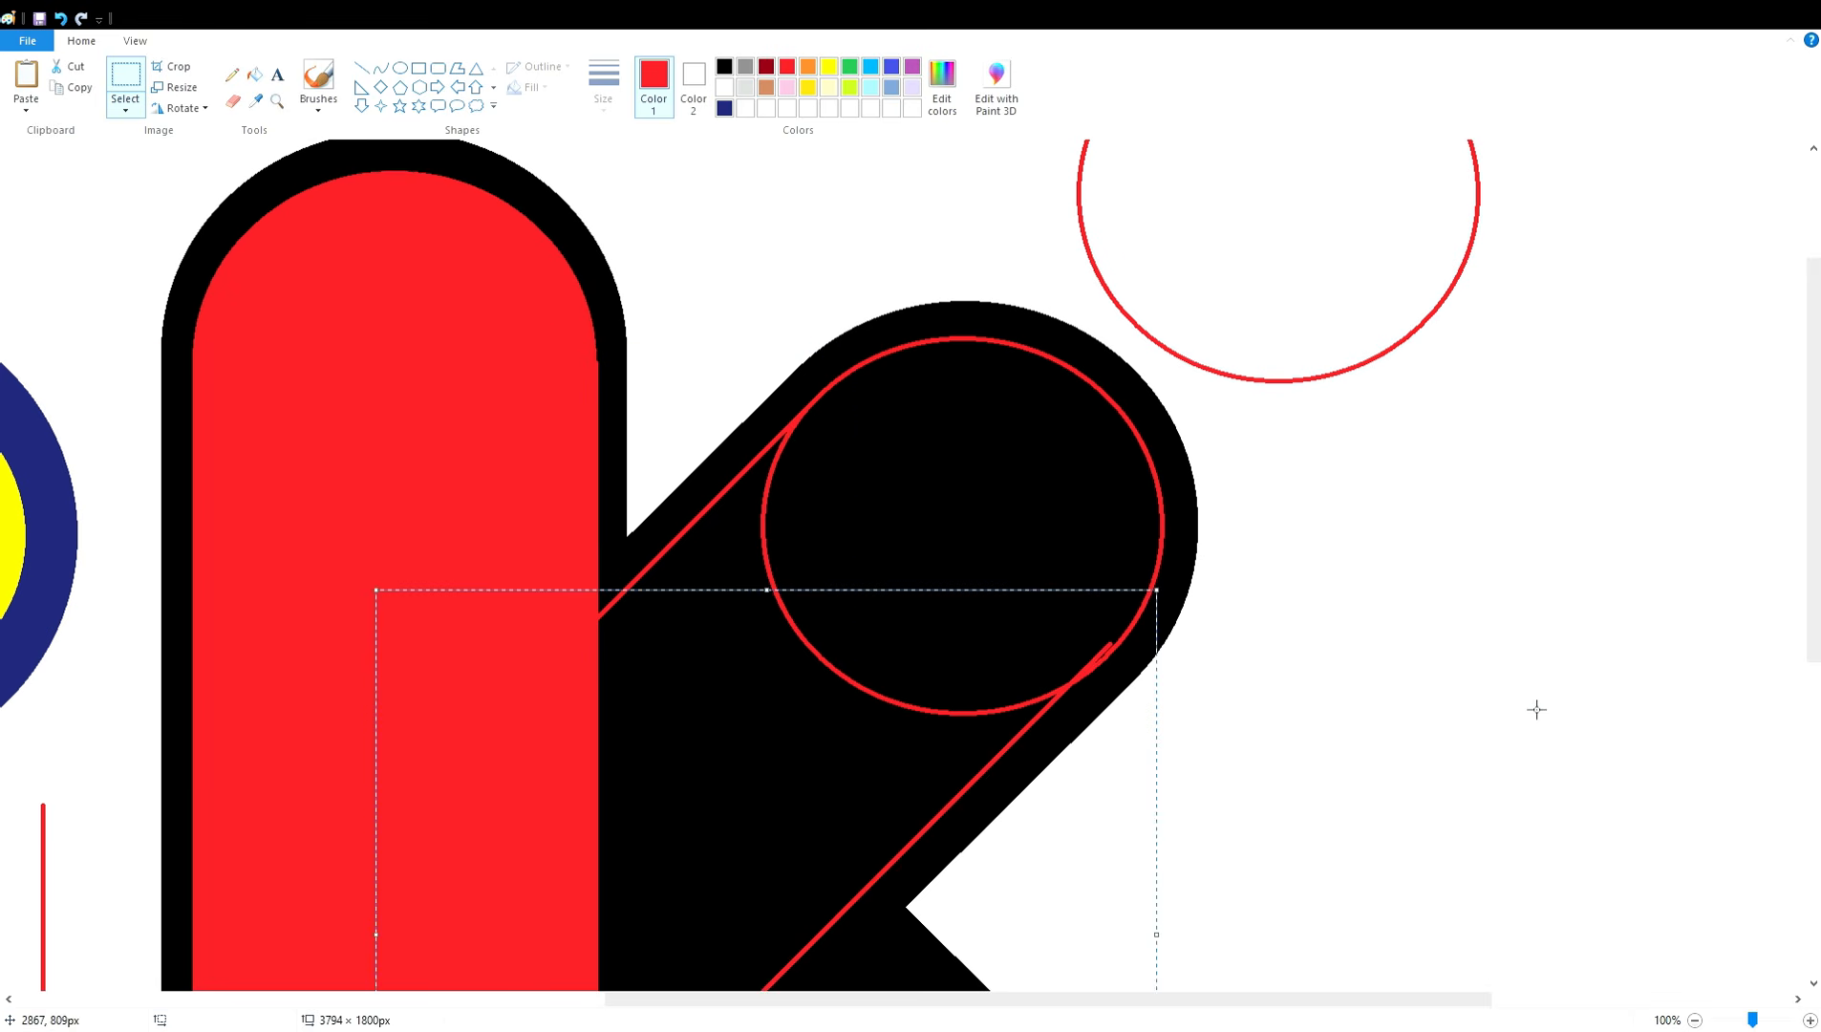
- Nudge the pasted red diagonal line down and right to align it along the lower edge of the K's upper arm
{"action": "key", "text": "Down"}
{"action": "key", "text": "Down"}
{"action": "key", "text": "Down"}
{"action": "key", "text": "Down"}
{"action": "key", "text": "Right"}
{"action": "key", "text": "Right"}
{"action": "key", "text": "Right"}
{"action": "key", "text": "Right"}
{"action": "key", "text": "Right"}
{"action": "key", "text": "Right"}
{"action": "left_click", "coordinate": [1527, 726]}
- Paste another red diagonal line, flip it, and align it inside the lower edge of the K's lower arm, meeting the ellipse
{"action": "scroll", "coordinate": [1516, 743], "scroll_direction": "down", "scroll_amount": 3}
{"action": "key", "text": "ctrl+v"}
{"action": "left_click", "coordinate": [181, 109]}
{"action": "left_click", "coordinate": [192, 196]}
{"action": "left_click_drag", "start_coordinate": [541, 562], "coordinate": [675, 725]}
{"action": "scroll", "coordinate": [1390, 674], "scroll_direction": "down", "scroll_amount": 2}
{"action": "key", "text": "Left"}
{"action": "key", "text": "Left"}
{"action": "key", "text": "Left"}
{"action": "key", "text": "Left"}
{"action": "key", "text": "Left"}
{"action": "key", "text": "Left"}
{"action": "key", "text": "Left"}
{"action": "key", "text": "Left"}
{"action": "key", "text": "Left"}
{"action": "key", "text": "Left"}
{"action": "key", "text": "Left"}
{"action": "key", "text": "Left"}
{"action": "key", "text": "Left"}
{"action": "key", "text": "Left"}
{"action": "key", "text": "Left"}
{"action": "key", "text": "Left"}
{"action": "key", "text": "Left"}
{"action": "key", "text": "Left"}
{"action": "key", "text": "Left"}
{"action": "key", "text": "Left"}
{"action": "key", "text": "Down"}
{"action": "key", "text": "Down"}
{"action": "key", "text": "Down"}
{"action": "key", "text": "Down"}
{"action": "key", "text": "Down"}
{"action": "key", "text": "Down"}
{"action": "key", "text": "Down"}
{"action": "key", "text": "Down"}
{"action": "key", "text": "Down"}
{"action": "key", "text": "Down"}
{"action": "key", "text": "Down"}
{"action": "key", "text": "Down"}
{"action": "key", "text": "Down"}
{"action": "key", "text": "Down"}
{"action": "key", "text": "Down"}
{"action": "key", "text": "Down"}
{"action": "key", "text": "Down"}
{"action": "key", "text": "Down"}
{"action": "key", "text": "Down"}
{"action": "key", "text": "Down"}
{"action": "key", "text": "Left"}
{"action": "key", "text": "Left"}
{"action": "key", "text": "Left"}
{"action": "key", "text": "Left"}
{"action": "key", "text": "Left"}
{"action": "key", "text": "Left"}
{"action": "key", "text": "Left"}
{"action": "key", "text": "Left"}
{"action": "key", "text": "Left"}
{"action": "left_click", "coordinate": [1390, 675]}
- Paste one more red diagonal line, flip it, and align it inside the upper edge of the K's lower arm
{"action": "key", "text": "ctrl+v"}
{"action": "left_click_drag", "start_coordinate": [437, 455], "coordinate": [661, 367]}
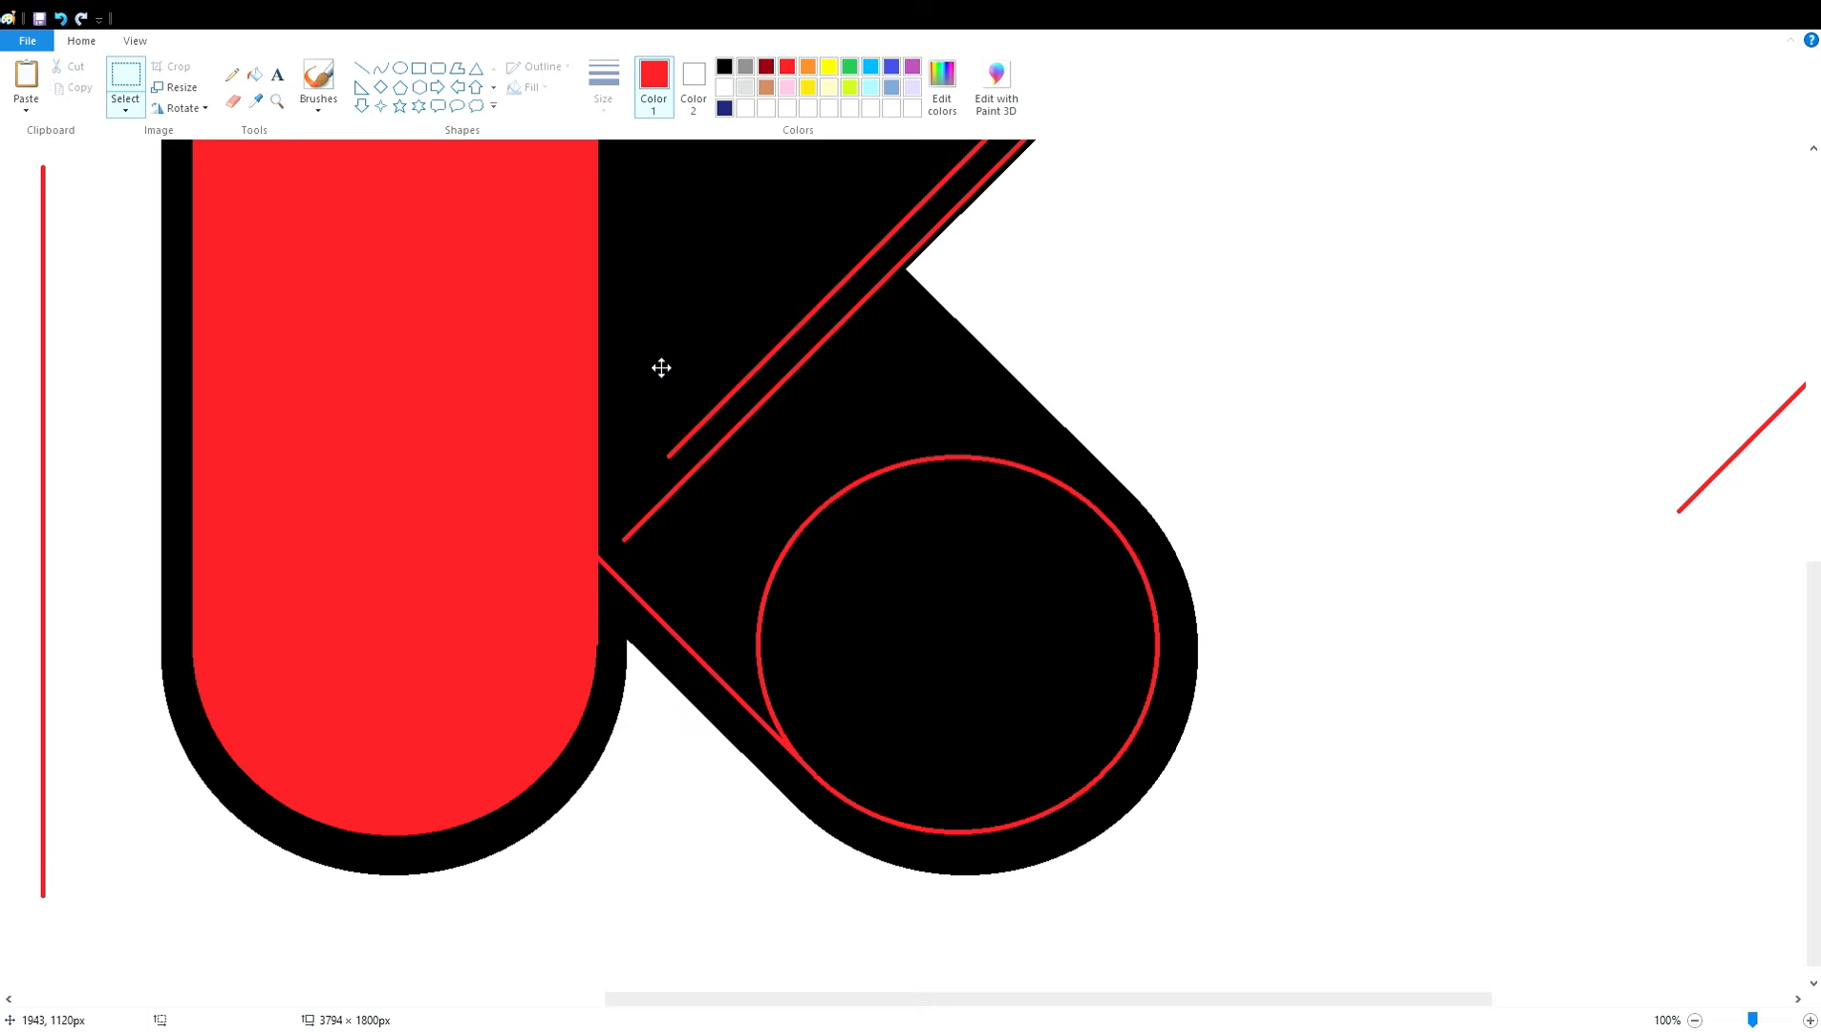
{"action": "left_click", "coordinate": [180, 109]}
{"action": "left_click", "coordinate": [192, 196]}
{"action": "left_click_drag", "start_coordinate": [869, 465], "coordinate": [875, 302]}
{"action": "key", "text": "Right"}
{"action": "key", "text": "Right"}
{"action": "key", "text": "Right"}
{"action": "key", "text": "Right"}
{"action": "key", "text": "Right"}
{"action": "key", "text": "Right"}
{"action": "key", "text": "Right"}
{"action": "key", "text": "Right"}
{"action": "key", "text": "Right"}
{"action": "key", "text": "Right"}
{"action": "key", "text": "Right"}
{"action": "key", "text": "Right"}
{"action": "key", "text": "Right"}
{"action": "key", "text": "Right"}
{"action": "key", "text": "Right"}
{"action": "key", "text": "Right"}
{"action": "key", "text": "Right"}
{"action": "key", "text": "Right"}
{"action": "left_click", "coordinate": [1235, 434]}
- Fill both arm ellipses and the black area between the red diagonal lines of the K with red
{"action": "left_click", "coordinate": [1694, 1020]}
{"action": "left_click", "coordinate": [256, 75]}
{"action": "left_click", "coordinate": [1075, 454]}
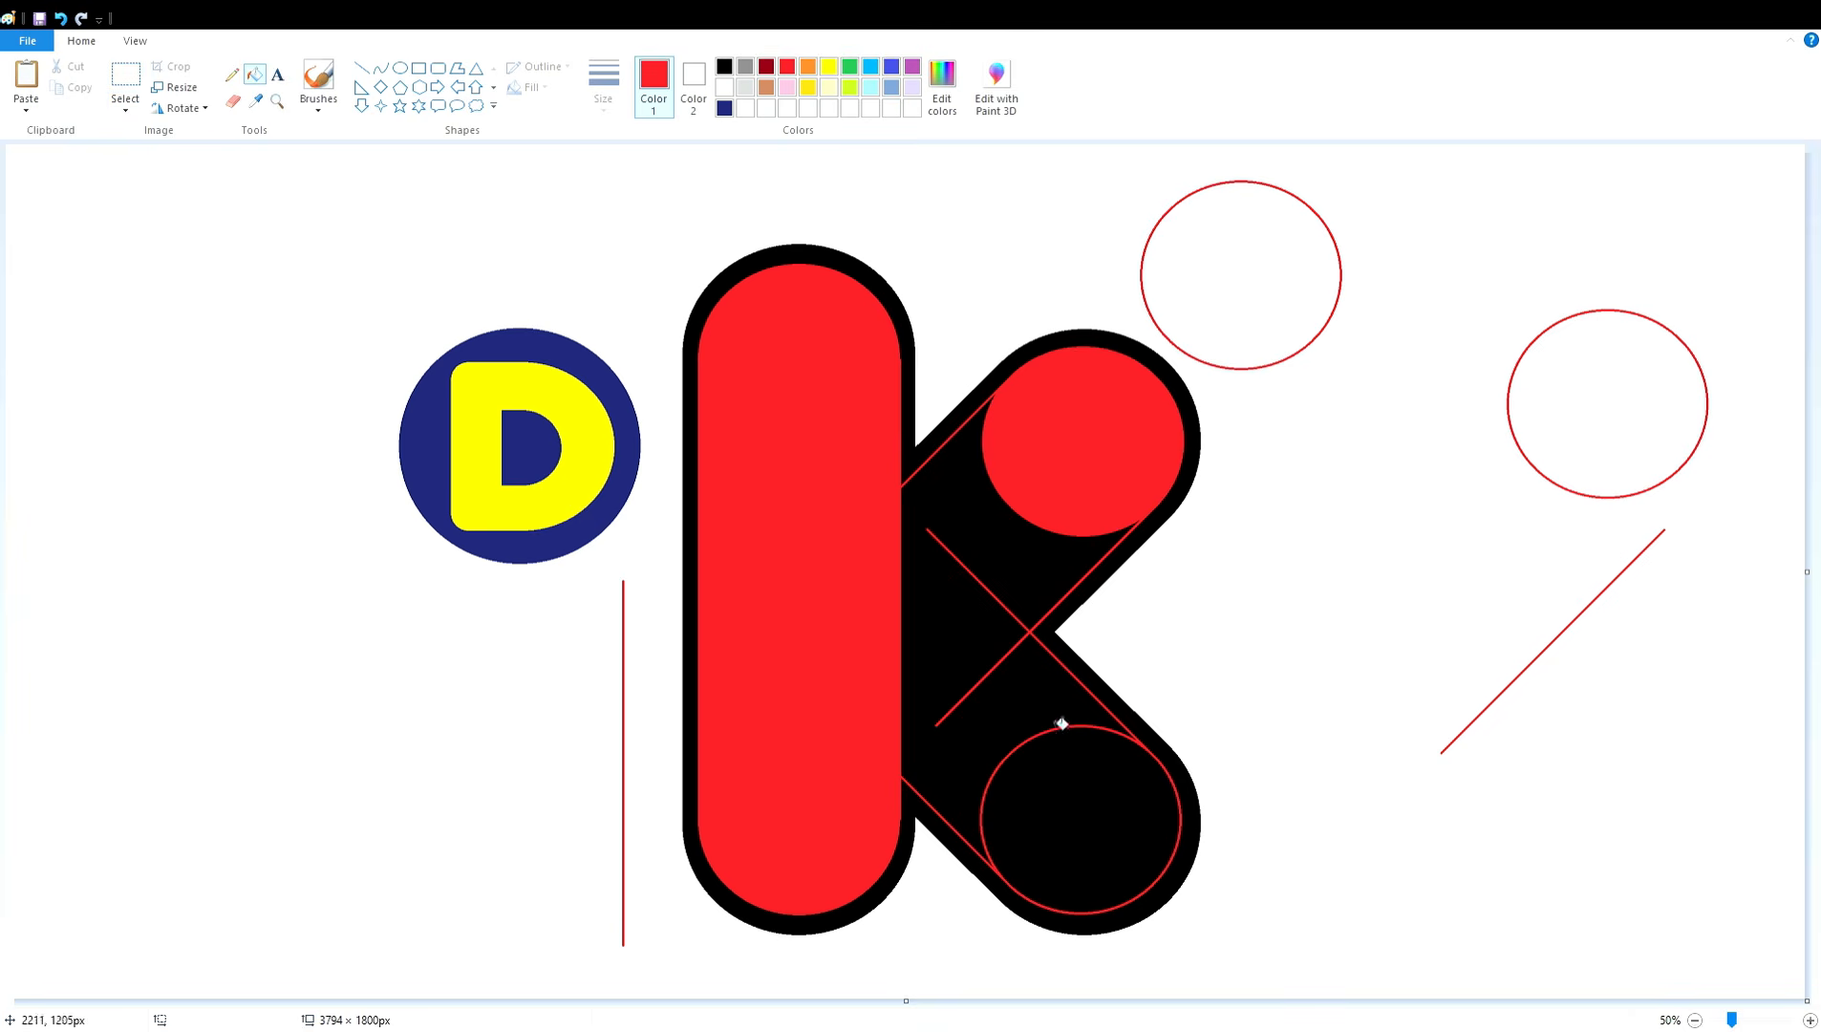
{"action": "left_click", "coordinate": [1070, 784]}
{"action": "left_click", "coordinate": [1010, 631]}
- Try to clear the spare guide shapes by flooding the background with red and then with white
{"action": "left_click", "coordinate": [970, 258]}
{"action": "left_click", "coordinate": [725, 87]}
{"action": "left_click", "coordinate": [972, 271]}
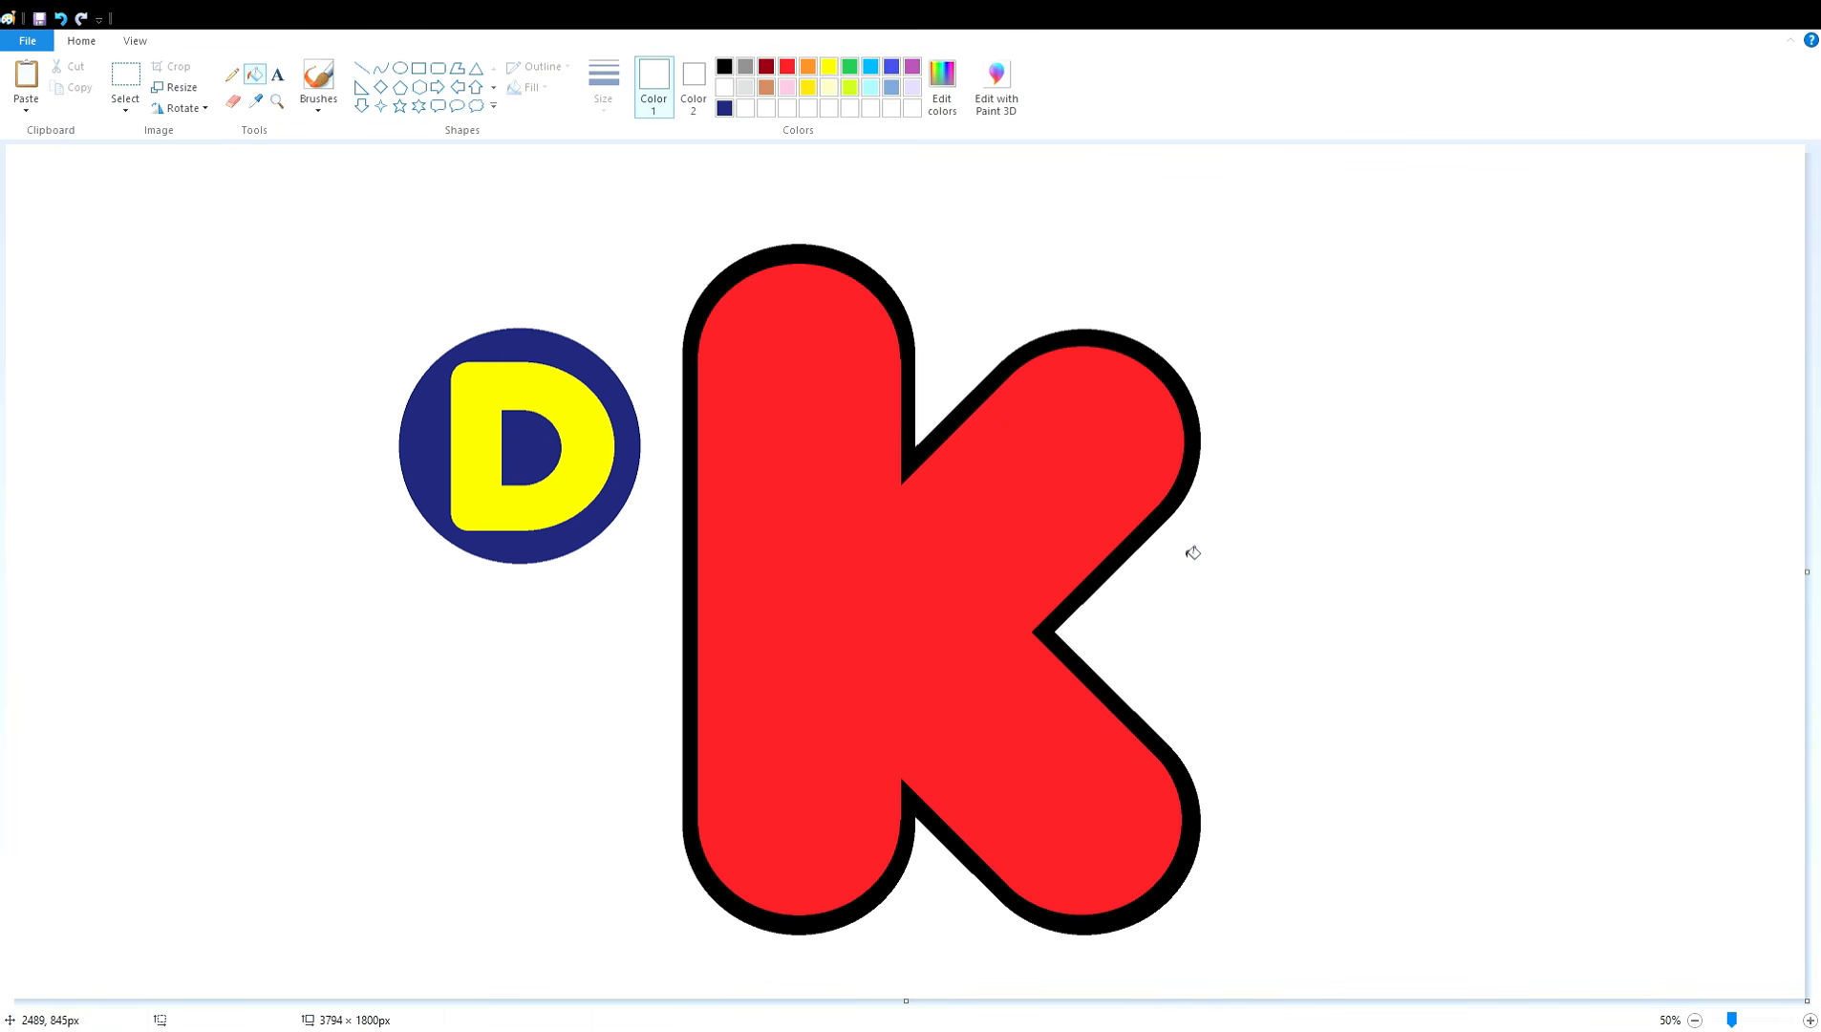
{"action": "key", "text": "ctrl+z"}
{"action": "key", "text": "ctrl+z"}
- Recolour the spare diagonal line black and select its lower part, an area of 399 × 610 px, for copying
{"action": "left_click", "coordinate": [1809, 1021]}
{"action": "left_click_drag", "start_coordinate": [825, 1000], "coordinate": [1552, 1001]}
{"action": "left_click", "coordinate": [725, 67]}
{"action": "scroll", "coordinate": [895, 577], "scroll_direction": "down", "scroll_amount": 6}
{"action": "left_click", "coordinate": [1446, 677]}
{"action": "left_click", "coordinate": [116, 78]}
{"action": "left_click_drag", "start_coordinate": [1337, 1000], "coordinate": [1496, 1000]}
{"action": "left_click_drag", "start_coordinate": [1297, 361], "coordinate": [918, 940]}
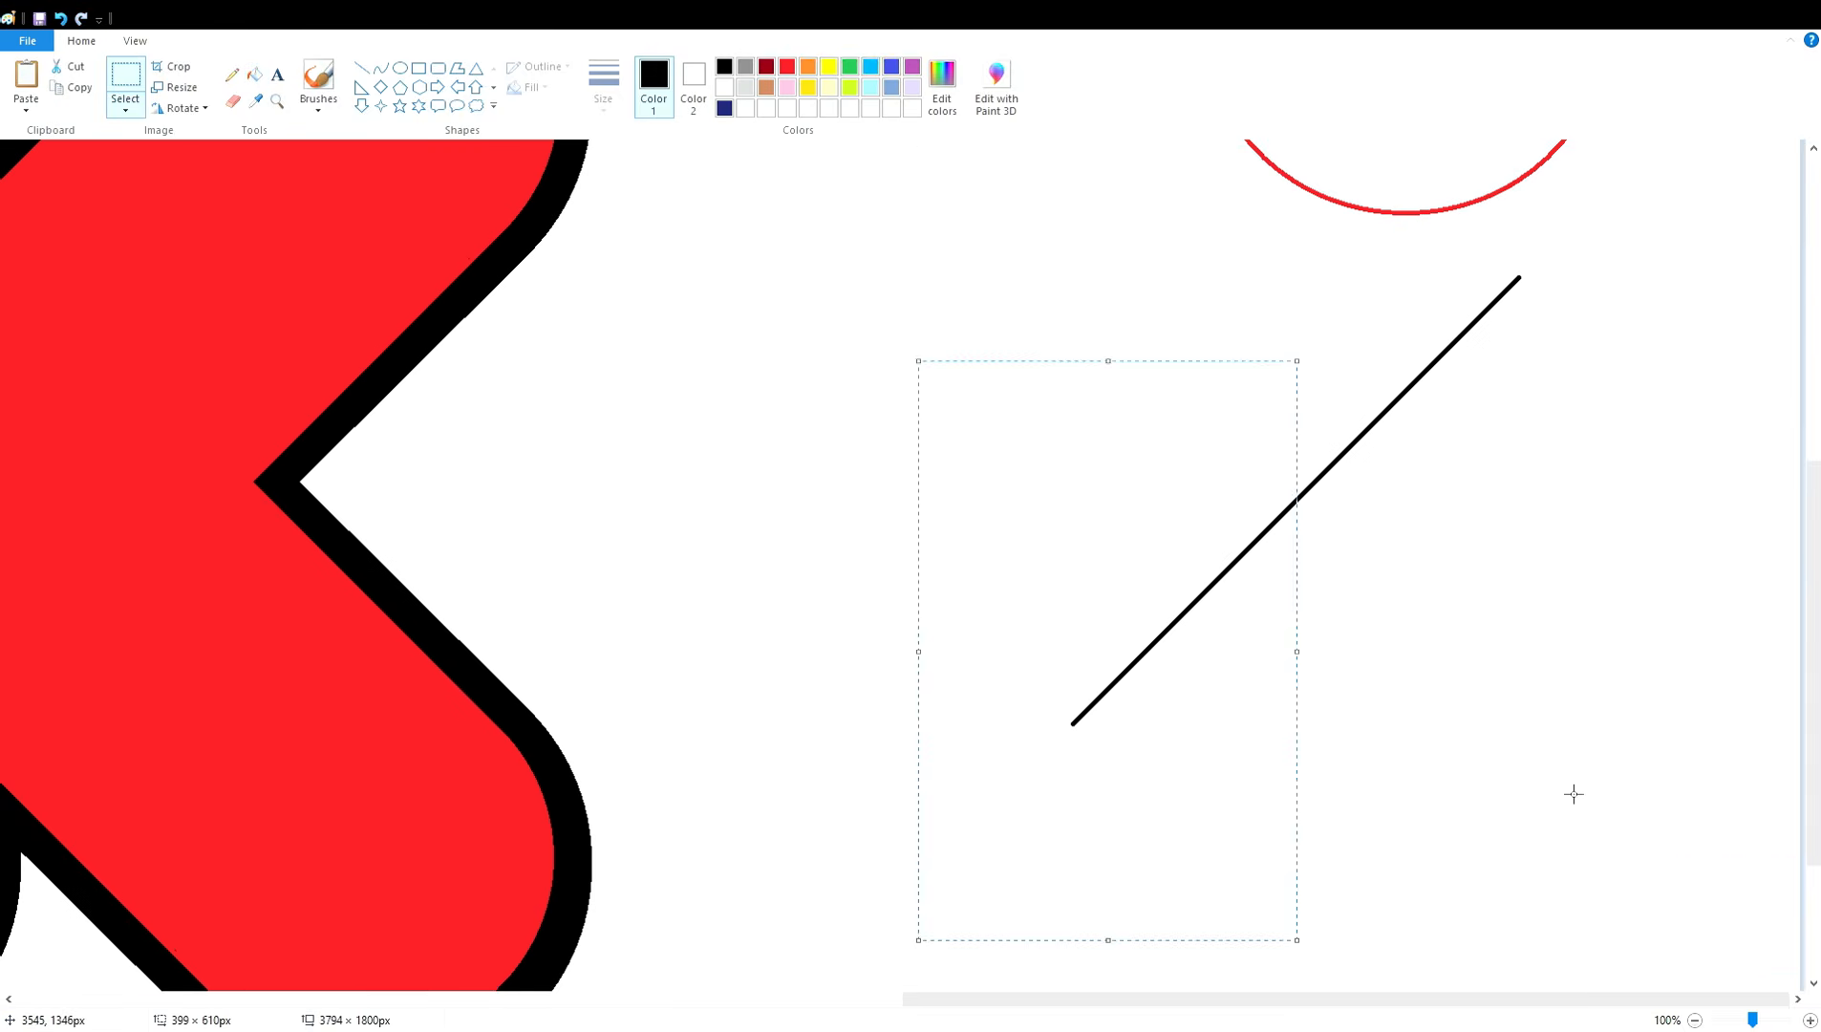
{"action": "left_click", "coordinate": [1573, 793]}
- Paste the black line piece mirrored so it extends the lower arm's lower inner edge into the K's red stem
{"action": "left_click_drag", "start_coordinate": [1430, 1001], "coordinate": [1005, 1001]}
{"action": "left_click_drag", "start_coordinate": [1816, 691], "coordinate": [1818, 740]}
{"action": "key", "text": "ctrl+v"}
{"action": "left_click_drag", "start_coordinate": [272, 380], "coordinate": [902, 701]}
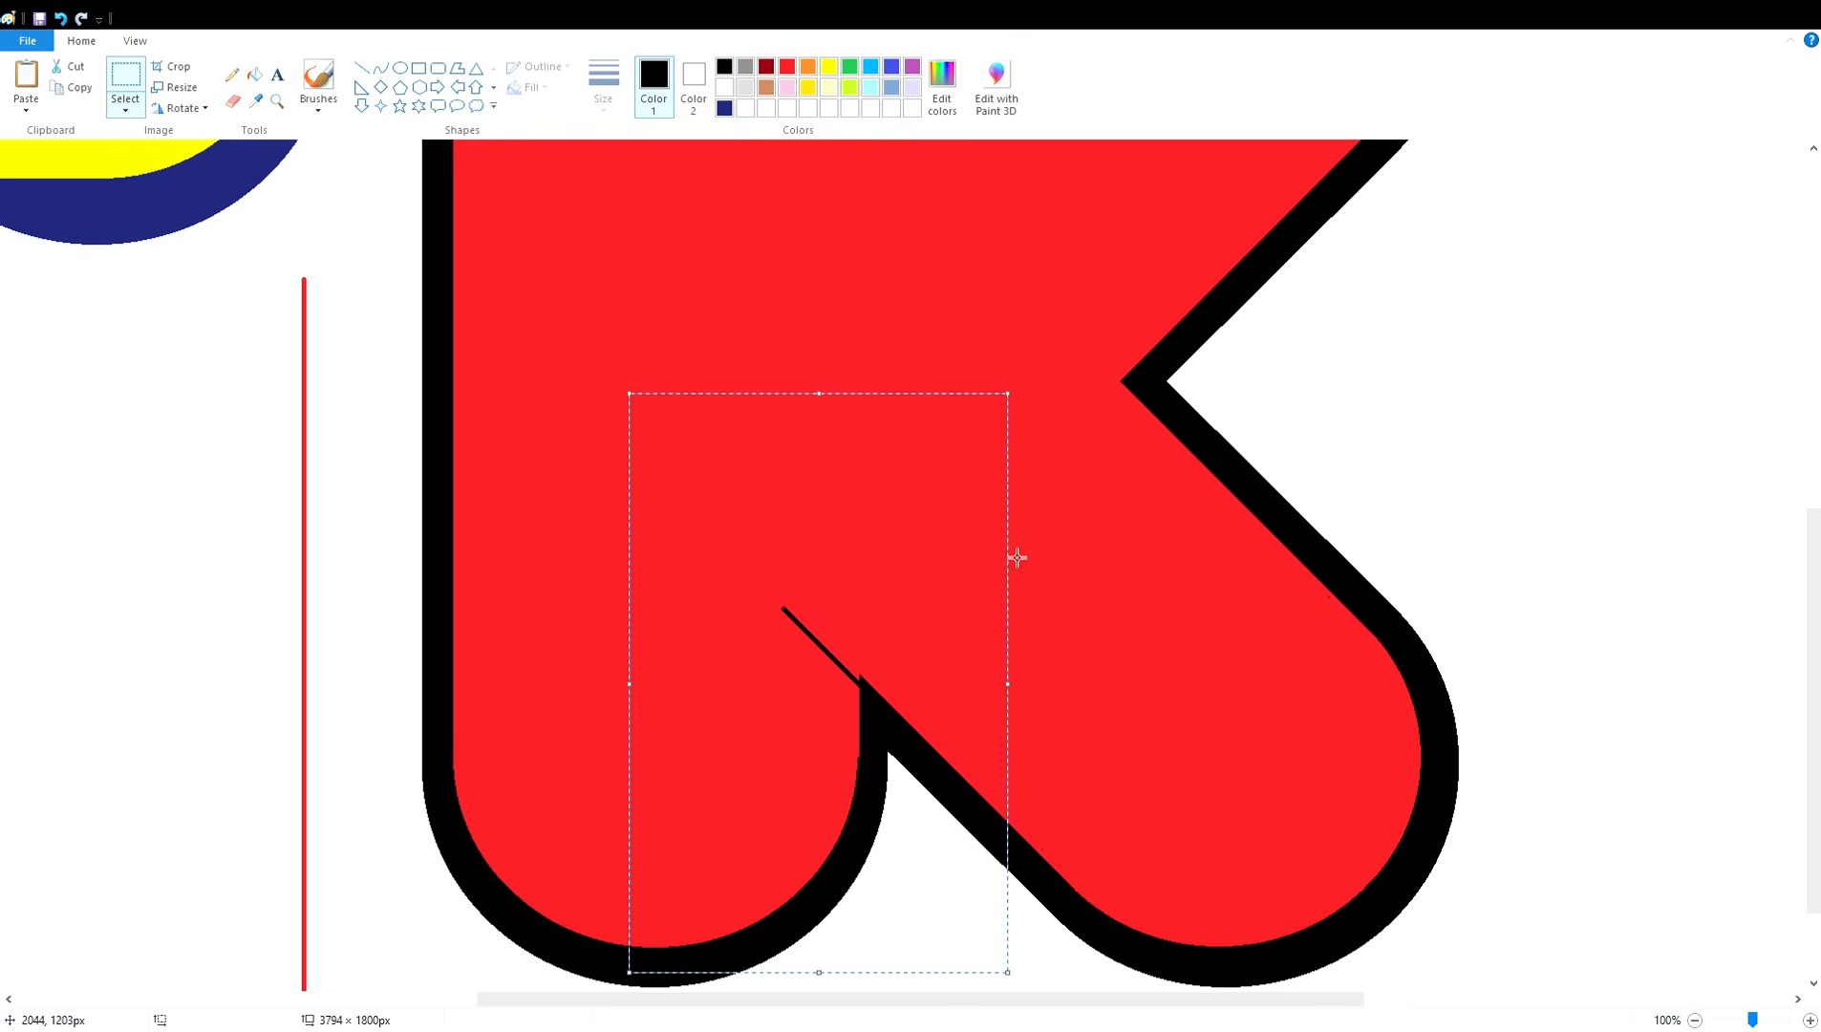
{"action": "left_click", "coordinate": [1124, 541]}
- Try to close a wedge with a black line from the extension's tip to the stem's inner edge and fill it black
{"action": "left_click", "coordinate": [361, 68]}
{"action": "left_click_drag", "start_coordinate": [782, 600], "coordinate": [857, 783]}
{"action": "left_click", "coordinate": [254, 74]}
{"action": "left_click", "coordinate": [848, 715]}
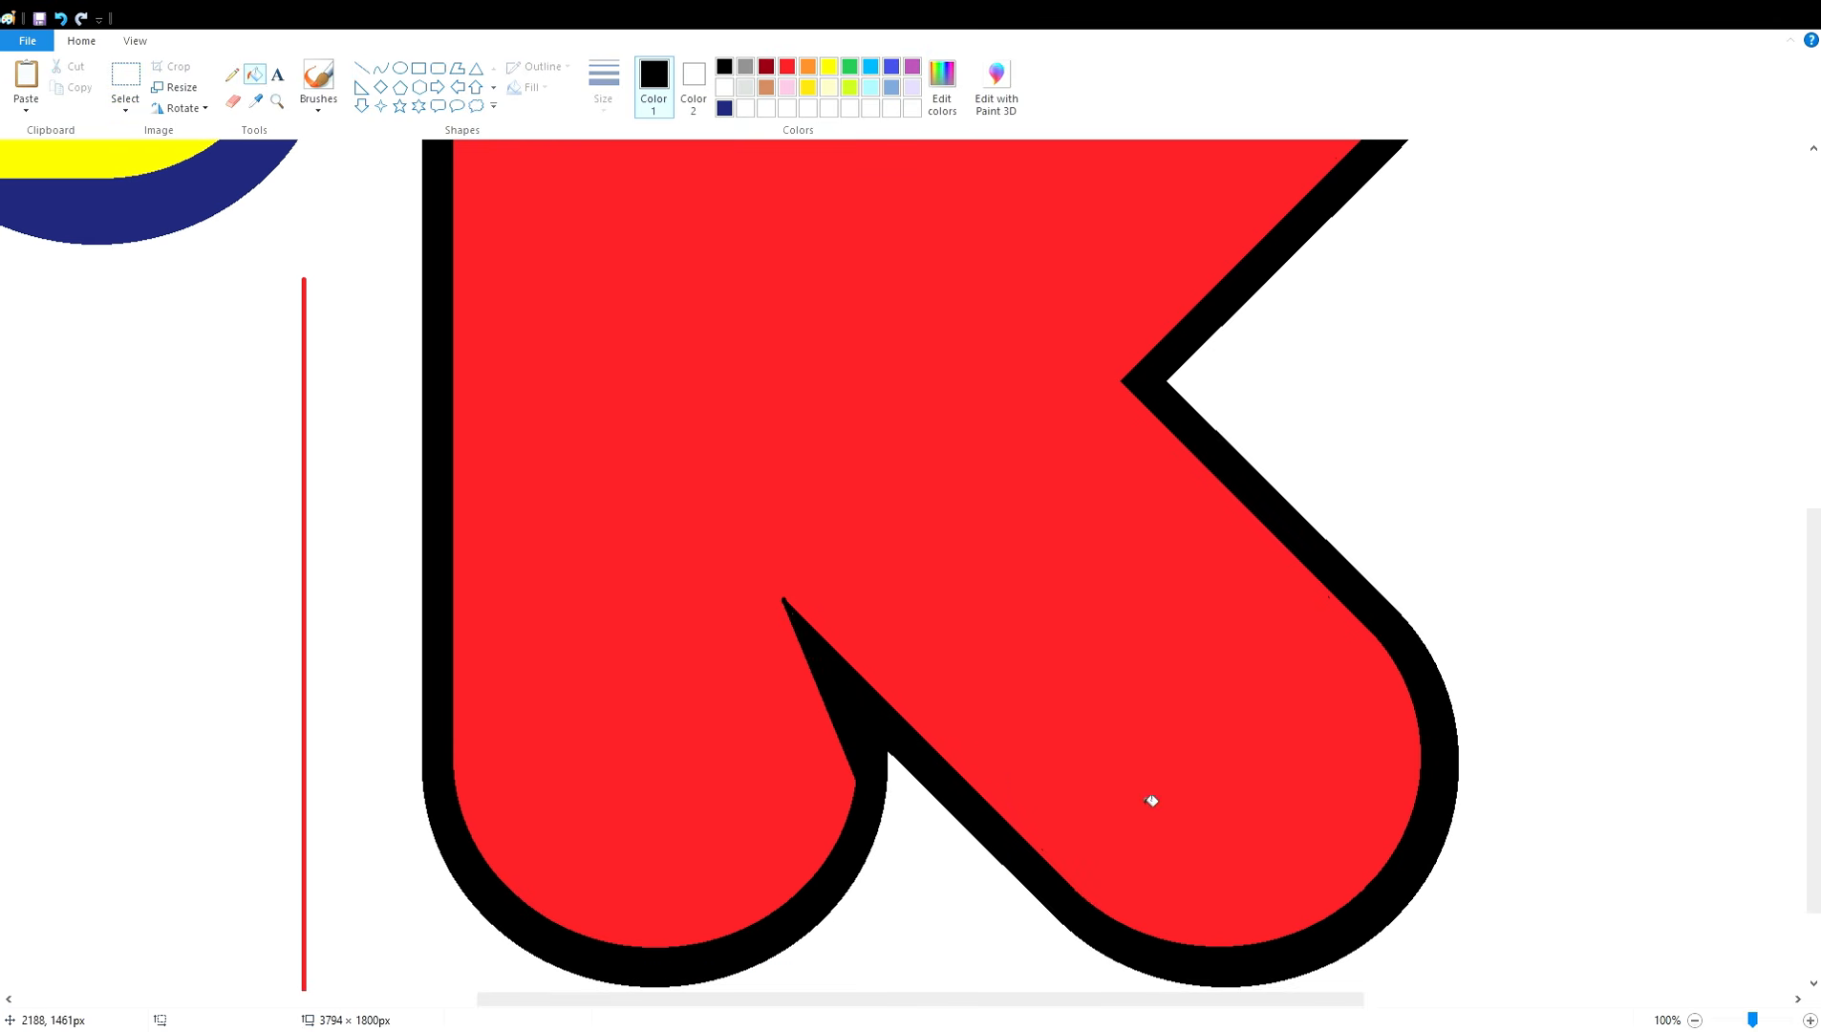
{"action": "left_click", "coordinate": [1694, 1019]}
{"action": "key", "text": "ctrl+z"}
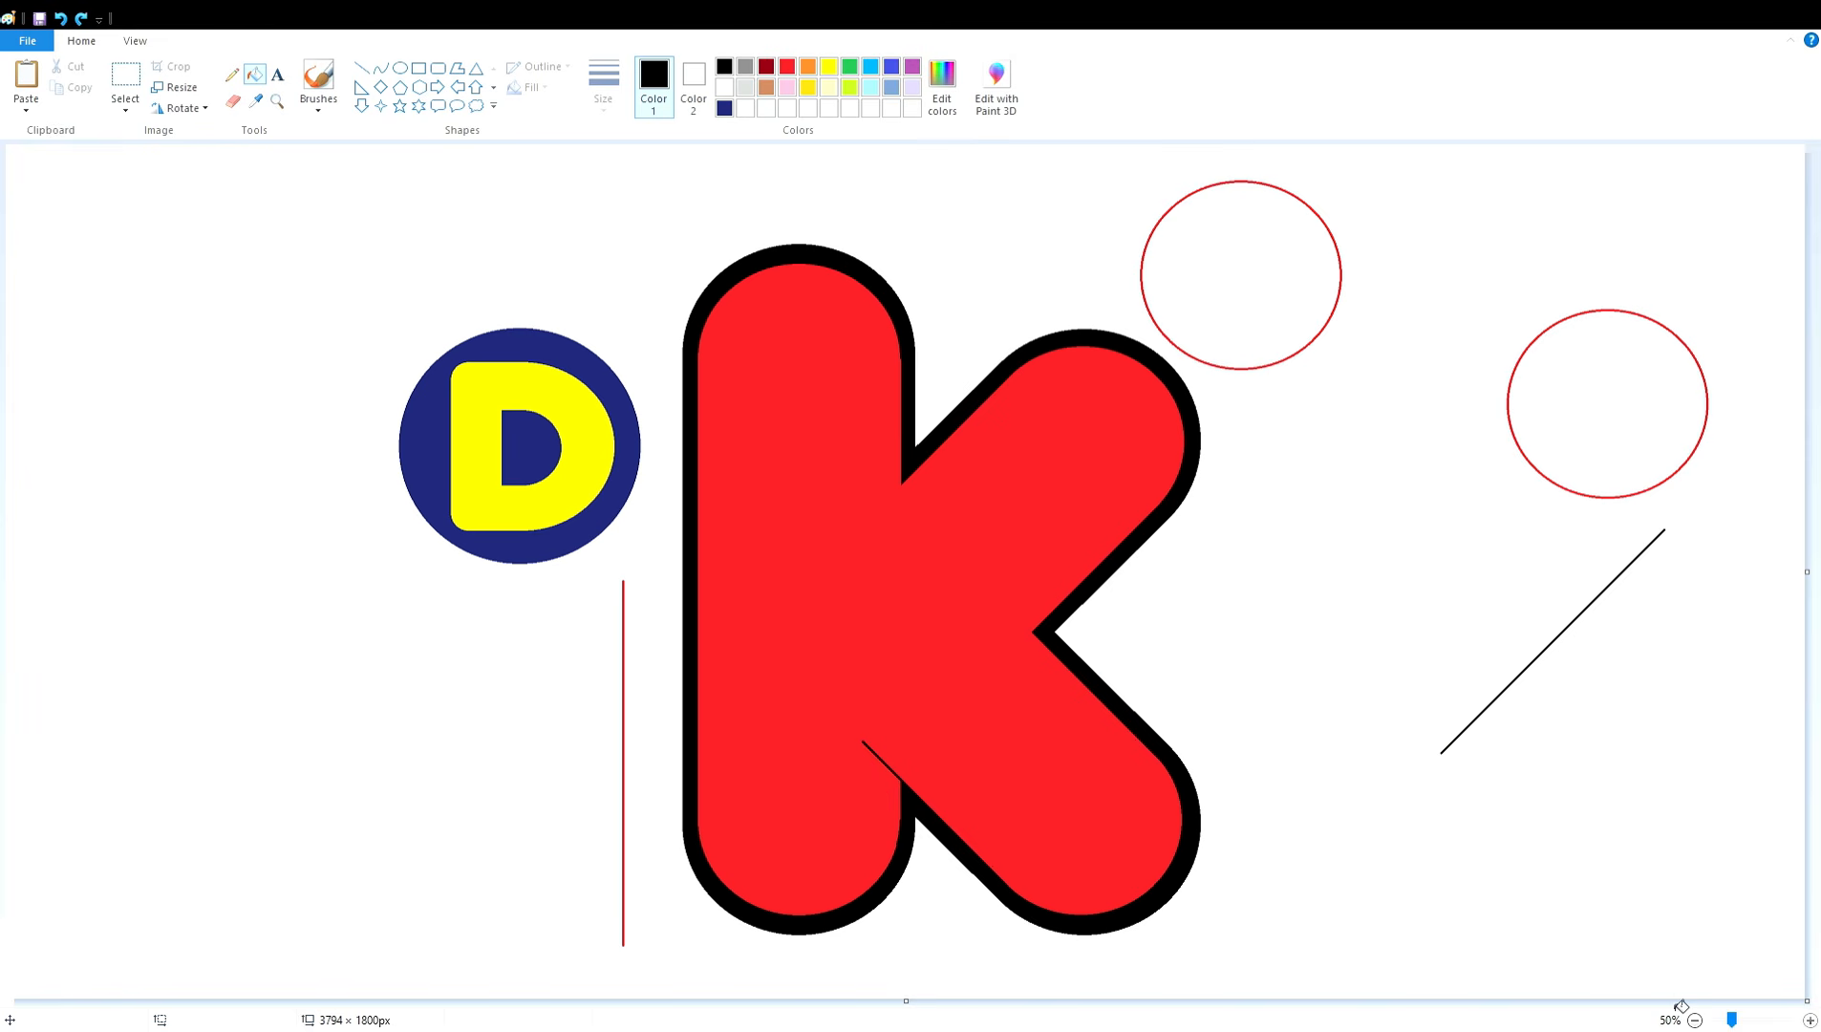
- Paste the black line piece again, flip it, and align it with the existing extension at the K's lower notch
{"action": "left_click", "coordinate": [1809, 1020]}
{"action": "left_click_drag", "start_coordinate": [876, 1000], "coordinate": [1260, 1003]}
{"action": "scroll", "coordinate": [1260, 1003], "scroll_direction": "down", "scroll_amount": 5}
{"action": "key", "text": "ctrl+v"}
{"action": "left_click", "coordinate": [181, 108]}
{"action": "left_click", "coordinate": [197, 195]}
{"action": "left_click_drag", "start_coordinate": [261, 506], "coordinate": [1020, 830]}
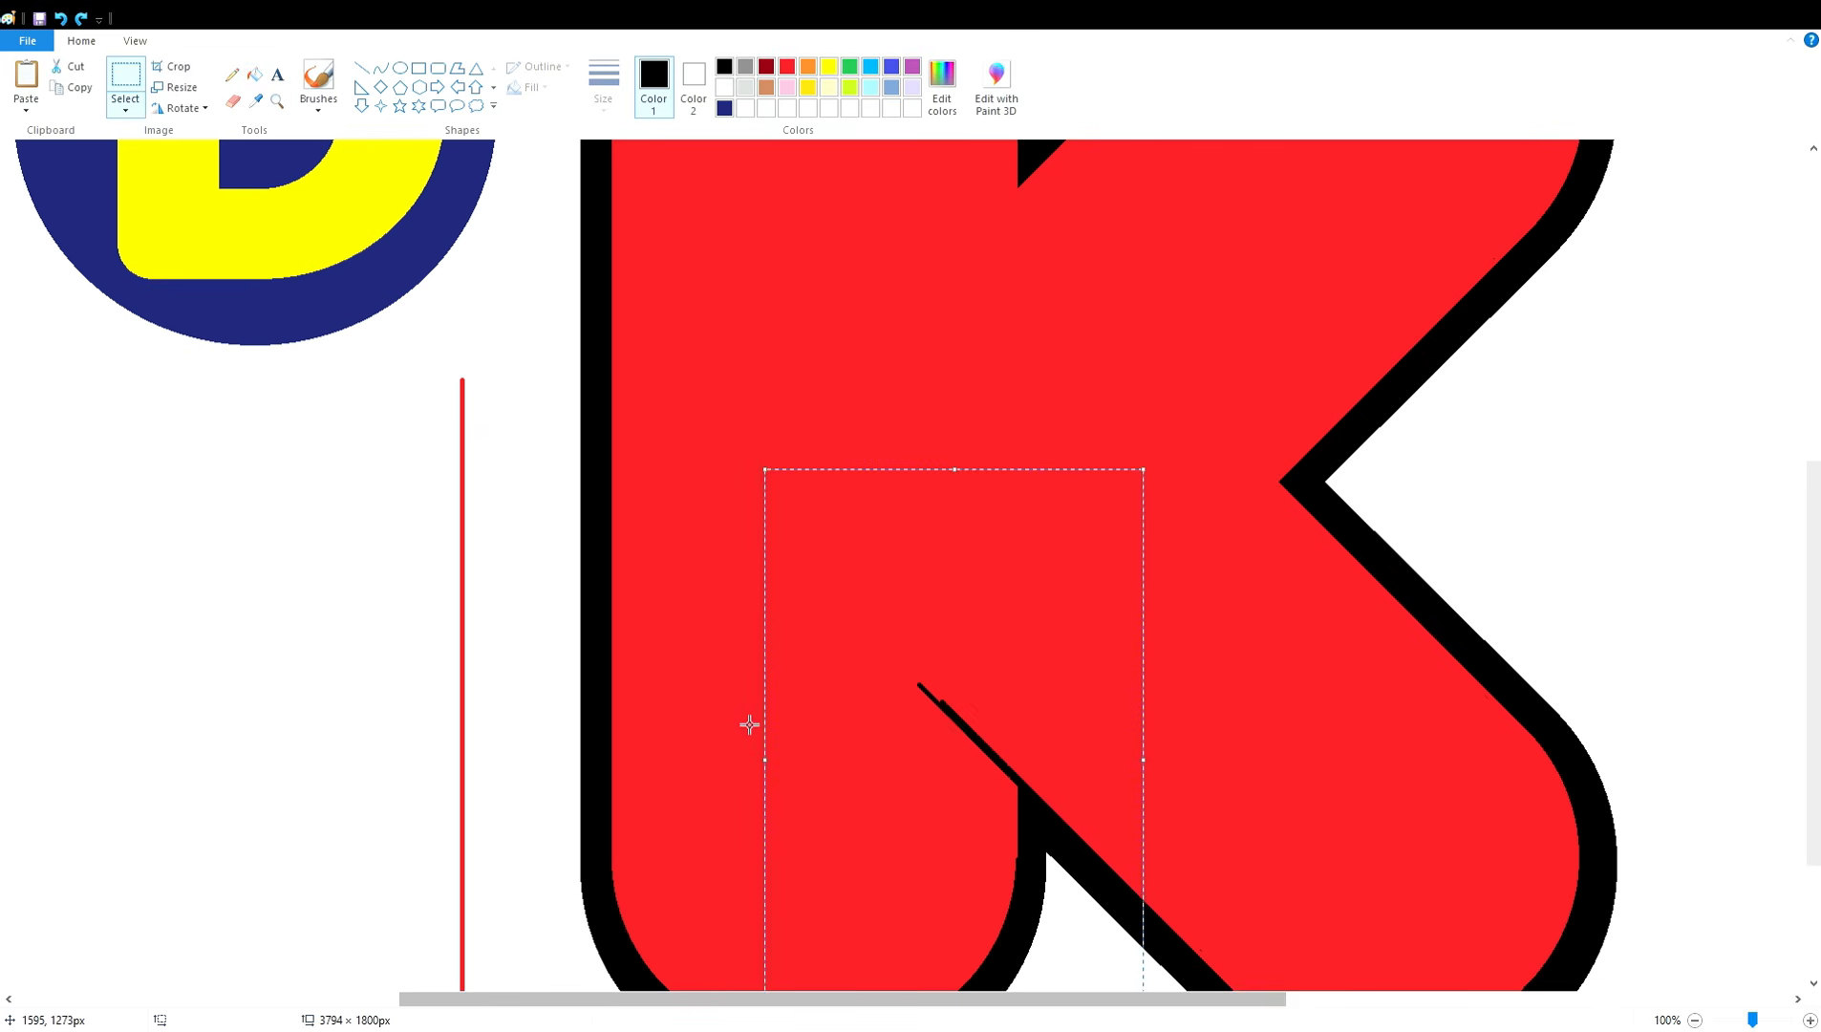
{"action": "key", "text": "Up"}
{"action": "key", "text": "Right"}
{"action": "key", "text": "Right"}
{"action": "key", "text": "Right"}
{"action": "key", "text": "Right"}
{"action": "key", "text": "Right"}
{"action": "key", "text": "Escape"}
- Draw a black line from the extended tip down to the stem's inner edge and fill the enclosed wedge with black
{"action": "left_click", "coordinate": [361, 68]}
{"action": "left_click_drag", "start_coordinate": [924, 684], "coordinate": [1025, 915]}
{"action": "left_click", "coordinate": [255, 75]}
{"action": "left_click", "coordinate": [969, 782]}
{"action": "left_click", "coordinate": [1695, 1020]}
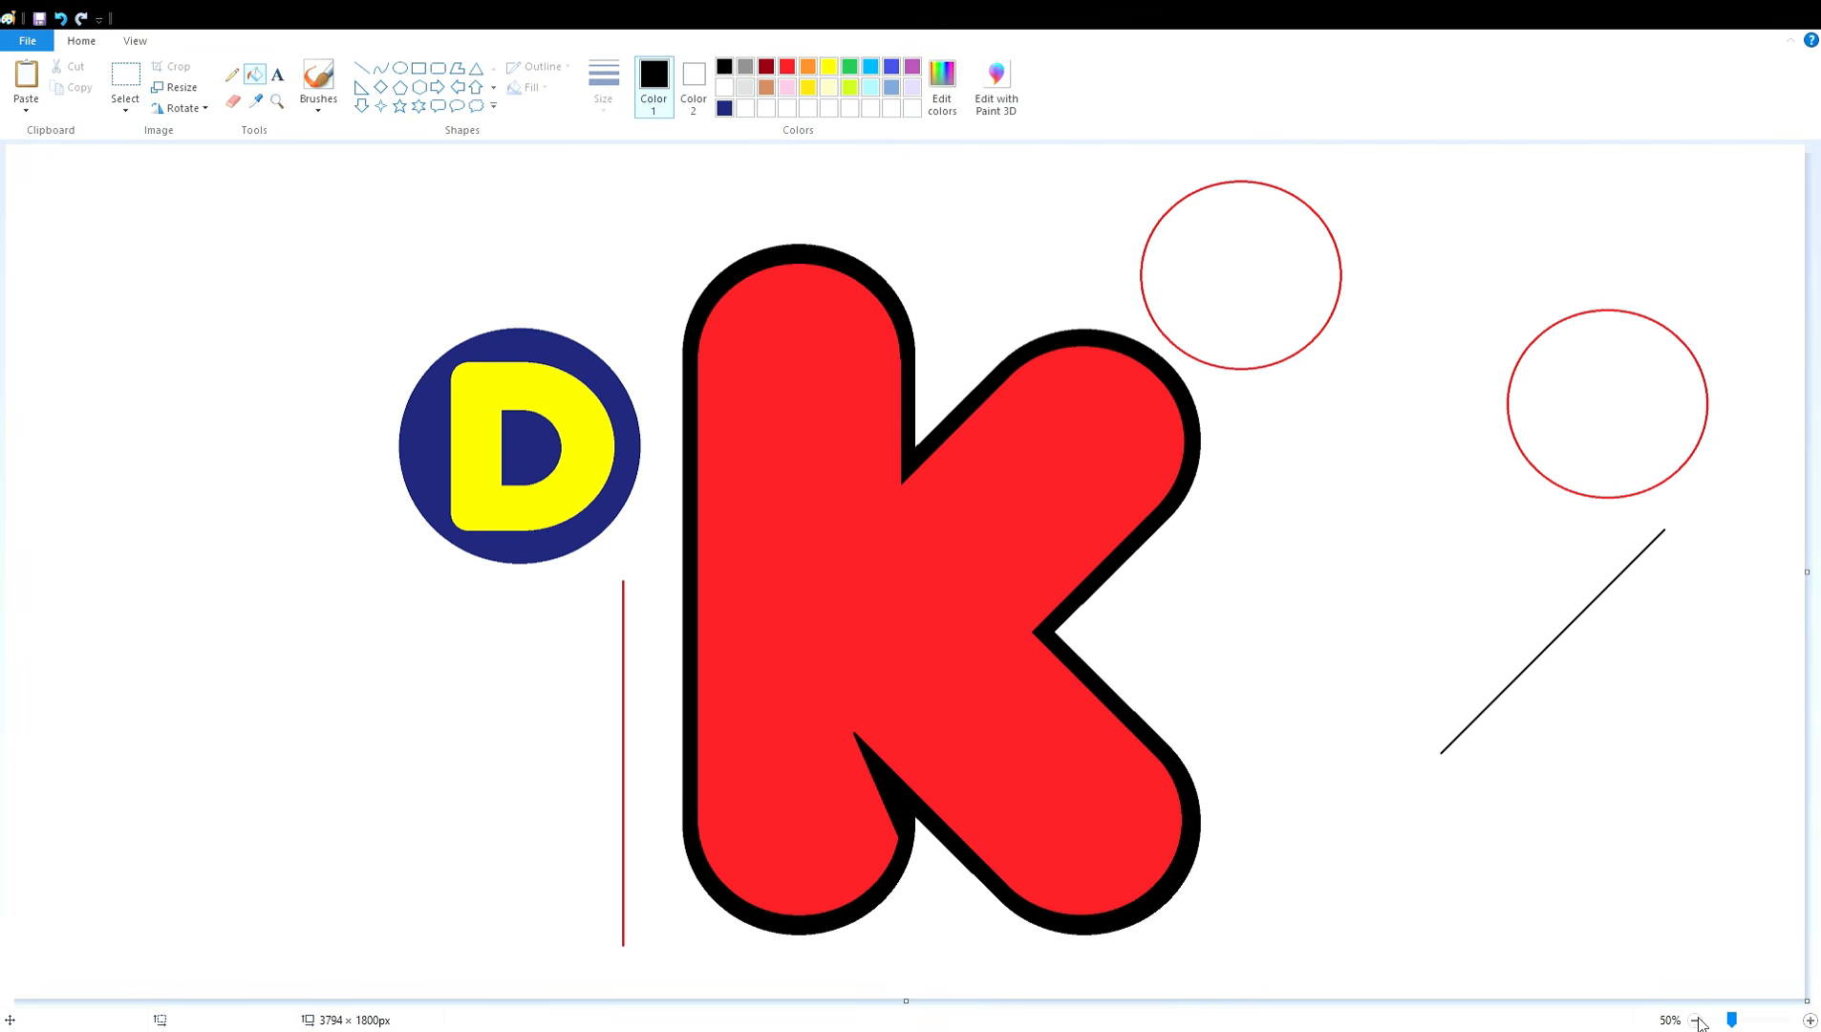
- Draw a white circle outline of about 156 × 160 px inside the K's stem, near the notch's lower corner
{"action": "left_click", "coordinate": [1809, 1020]}
{"action": "left_click", "coordinate": [1810, 1020]}
{"action": "left_click_drag", "start_coordinate": [401, 999], "coordinate": [1071, 999]}
{"action": "scroll", "coordinate": [1089, 906], "scroll_direction": "down", "scroll_amount": 11}
{"action": "left_click", "coordinate": [913, 67]}
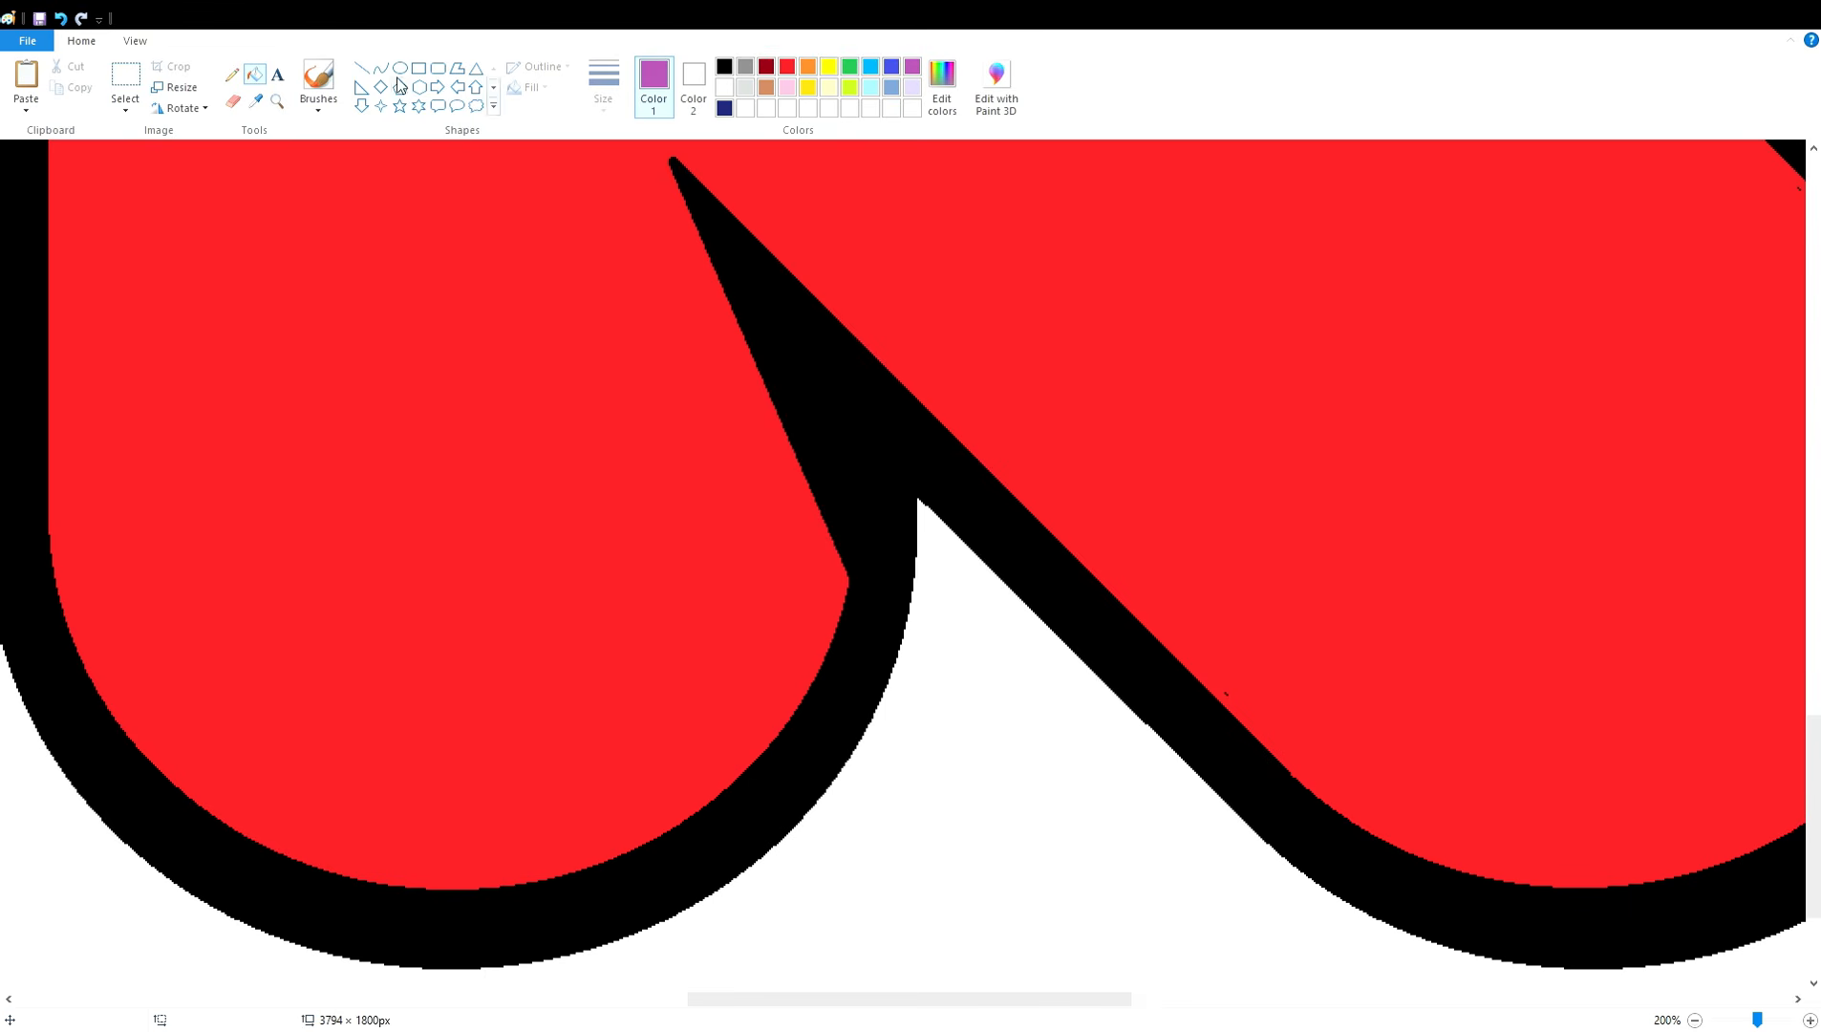
{"action": "left_click", "coordinate": [401, 68]}
{"action": "left_click_drag", "start_coordinate": [589, 431], "coordinate": [787, 691]}
{"action": "left_click_drag", "start_coordinate": [688, 561], "coordinate": [530, 585]}
{"action": "left_click", "coordinate": [724, 87]}
{"action": "left_click_drag", "start_coordinate": [628, 455], "coordinate": [712, 452]}
{"action": "left_click_drag", "start_coordinate": [712, 717], "coordinate": [724, 753]}
{"action": "left_click_drag", "start_coordinate": [586, 626], "coordinate": [686, 613]}
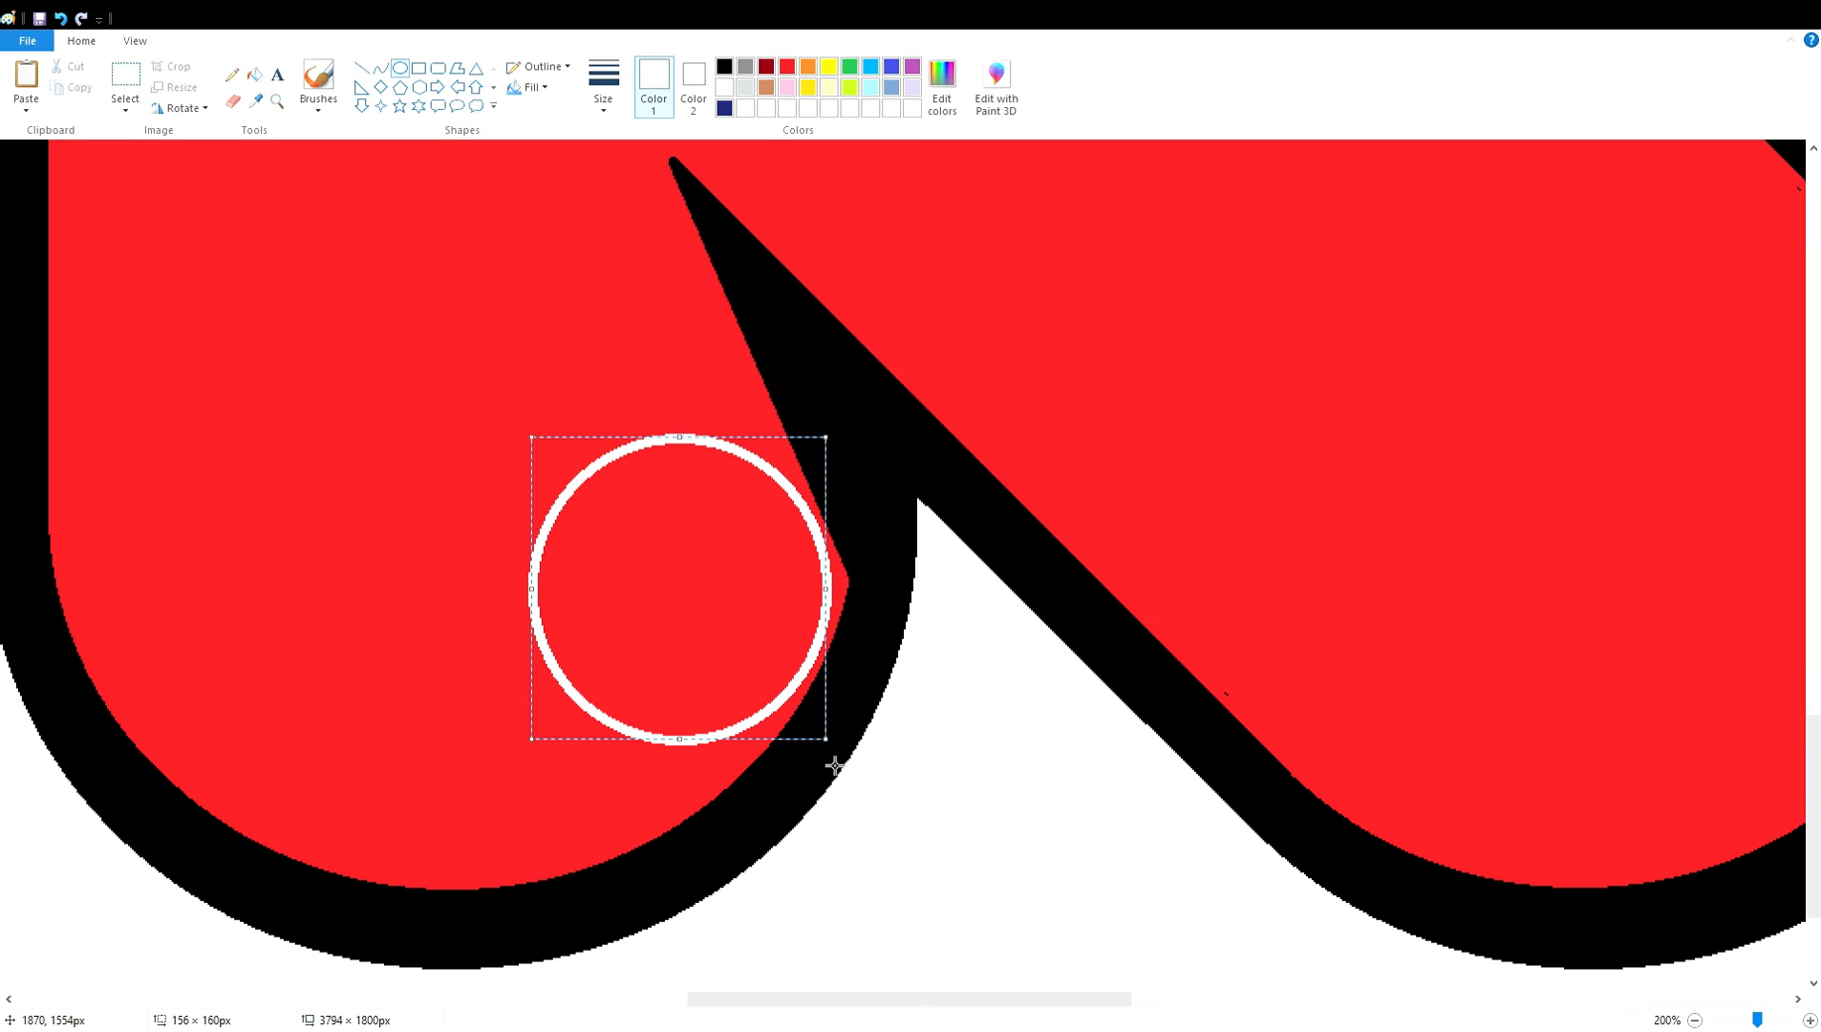
- Shrink the white circle to about 127 × 128 px and nudge it against the stem's inner edge at the notch corner
{"action": "left_click_drag", "start_coordinate": [825, 739], "coordinate": [770, 679]}
{"action": "left_click_drag", "start_coordinate": [659, 564], "coordinate": [710, 598]}
{"action": "key", "text": "Right"}
{"action": "key", "text": "Right"}
{"action": "key", "text": "Right"}
{"action": "key", "text": "Right"}
{"action": "key", "text": "Right"}
{"action": "key", "text": "Right"}
{"action": "key", "text": "Right"}
{"action": "key", "text": "Right"}
{"action": "key", "text": "Up"}
{"action": "key", "text": "Up"}
{"action": "key", "text": "Up"}
{"action": "key", "text": "Left"}
{"action": "key", "text": "Left"}
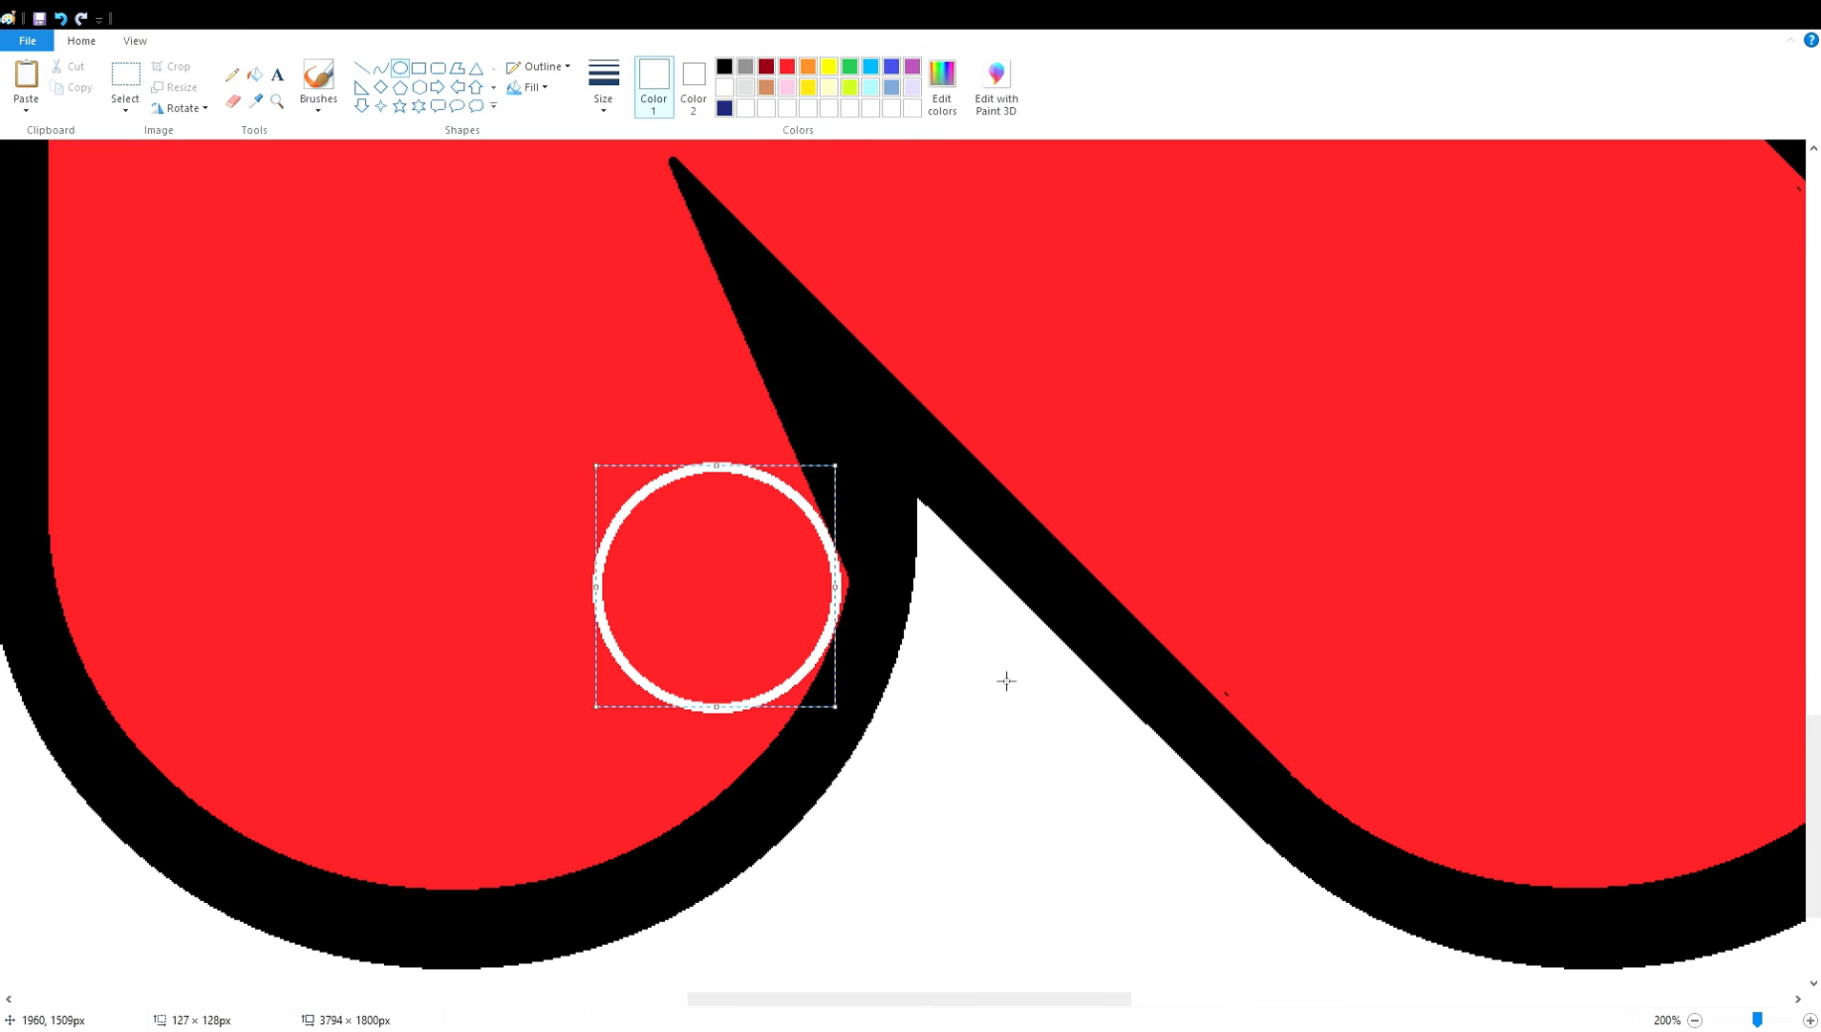
- Blacken the red corner outside the white circle, and try filling the circle's outline red
{"action": "left_click", "coordinate": [254, 74]}
{"action": "left_click", "coordinate": [787, 66]}
{"action": "left_click", "coordinate": [773, 483]}
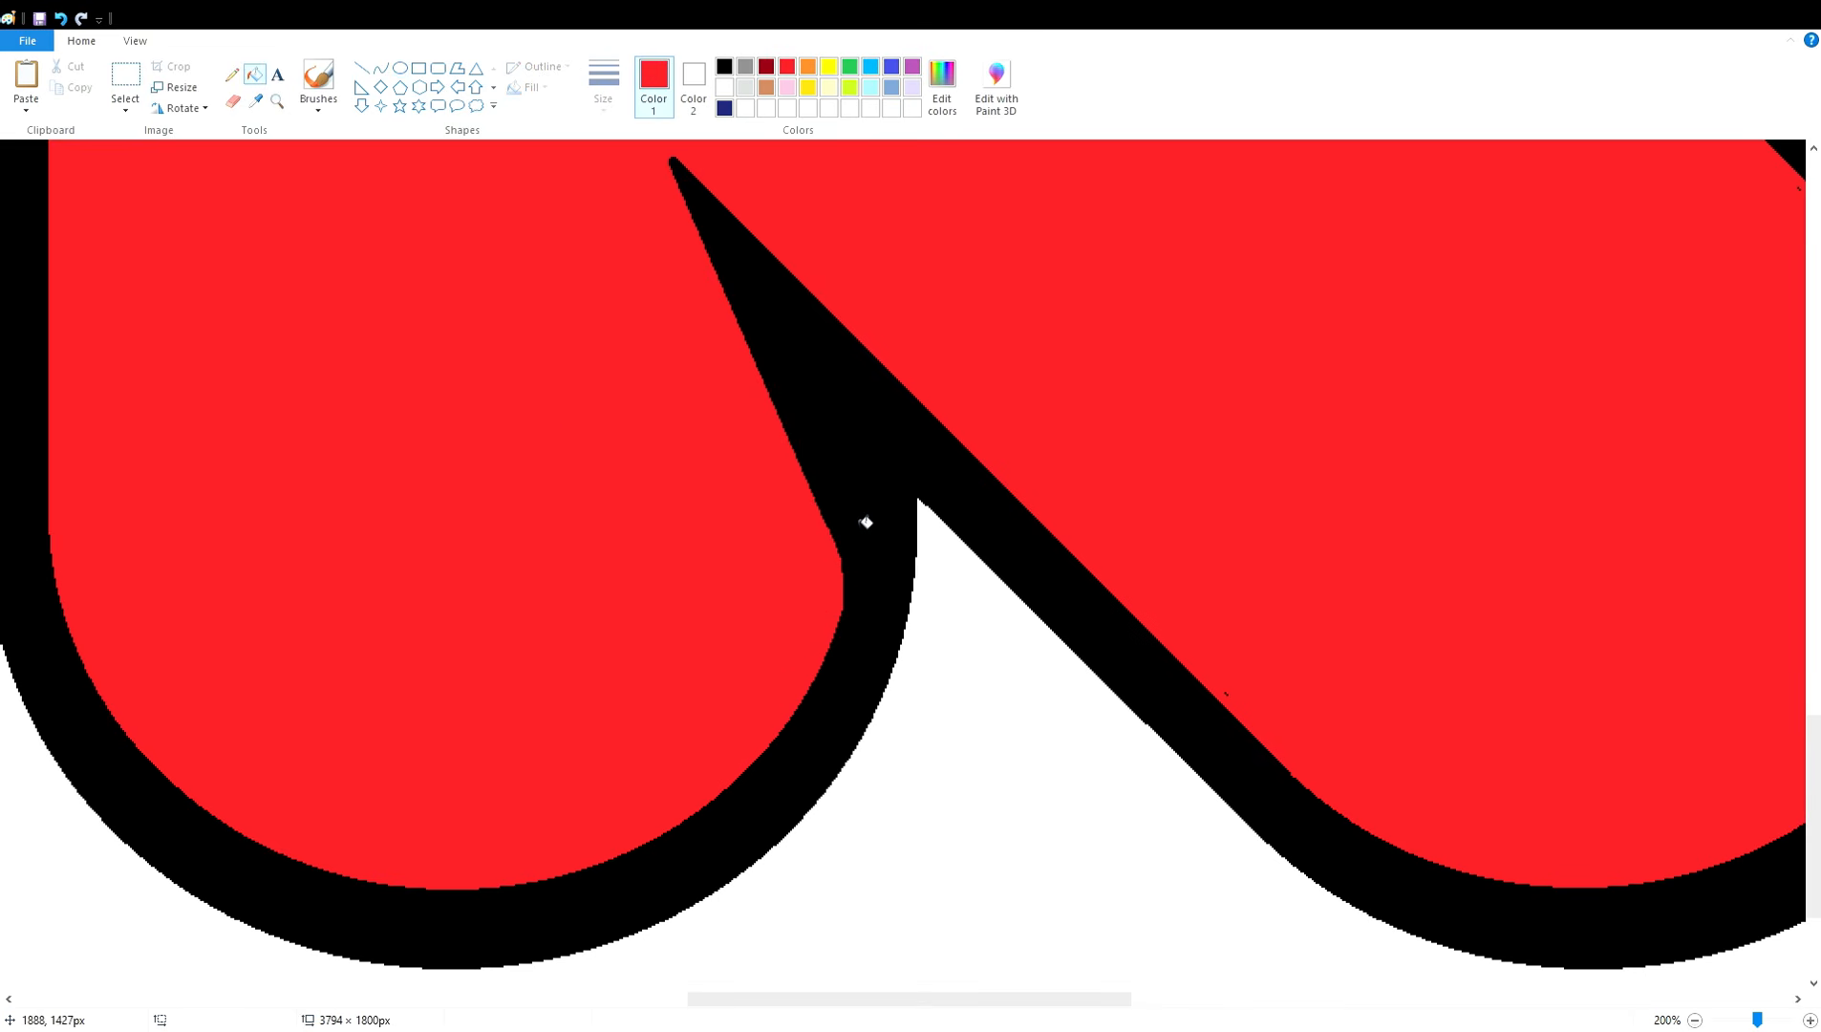
{"action": "key", "text": "ctrl+z"}
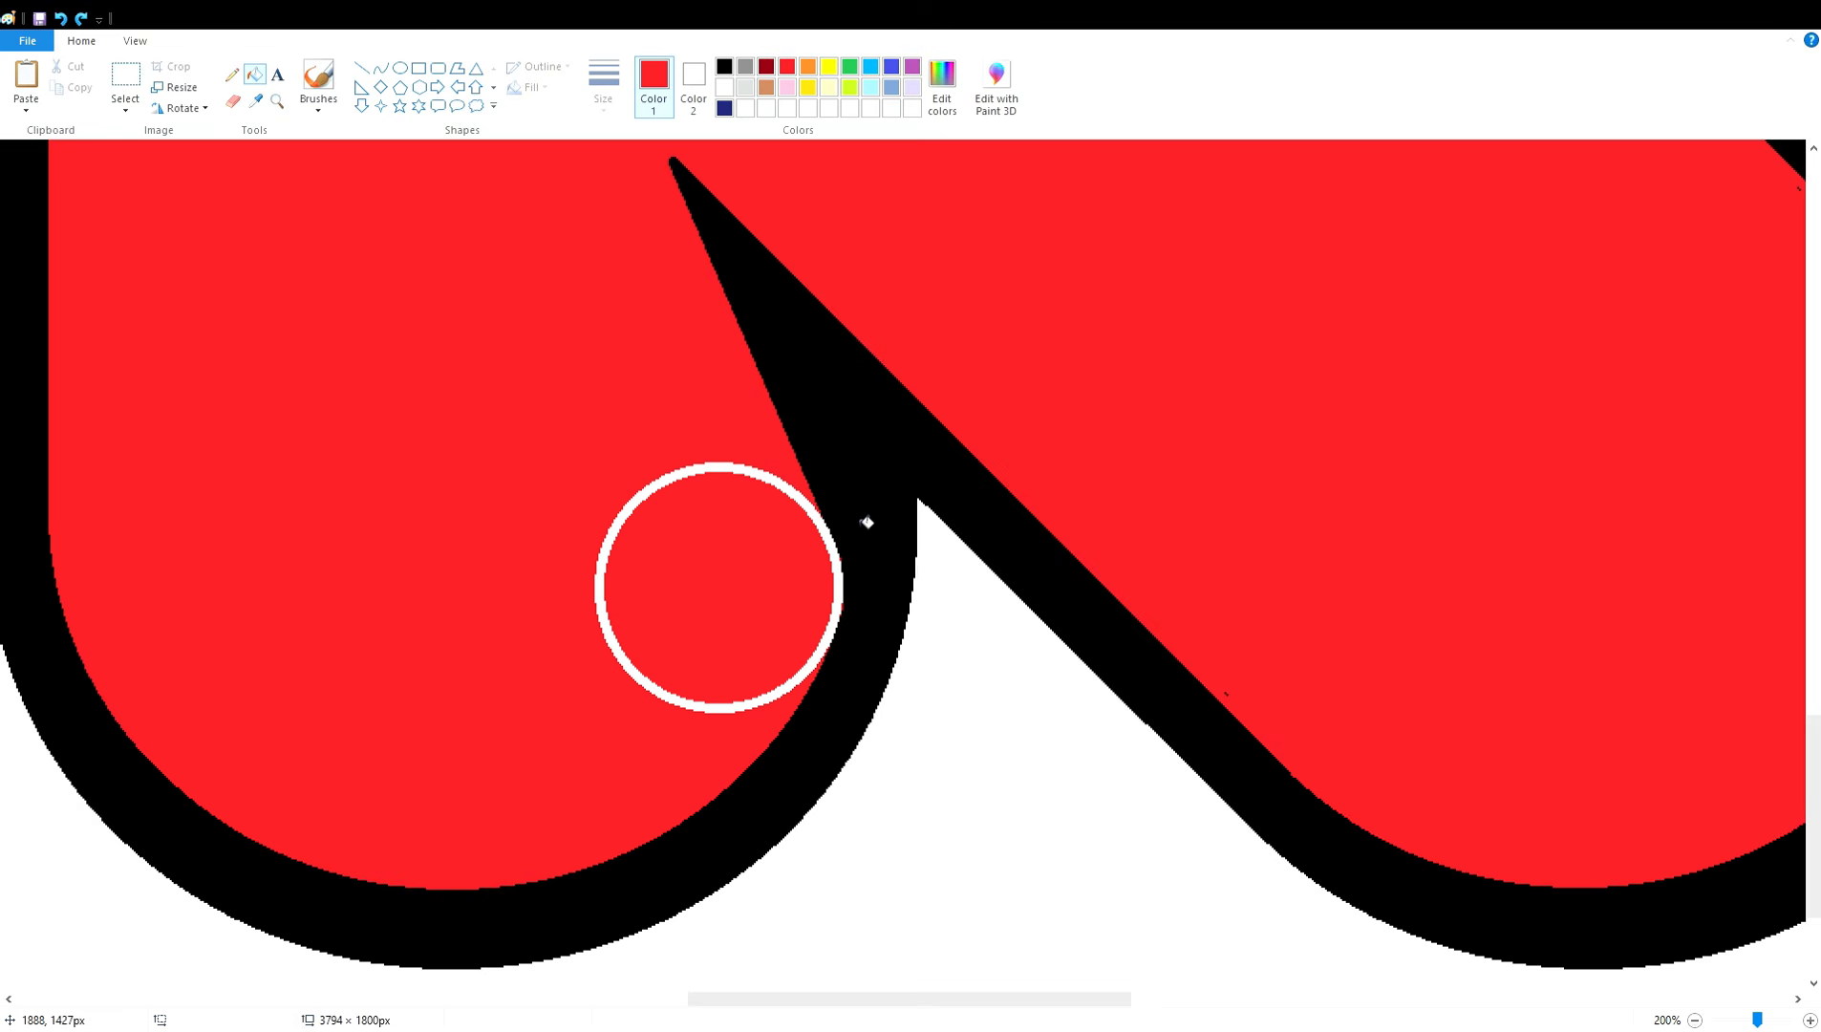
- Try recolouring the K's body green and its outline red and back to black before refilling the body and circle outline red
{"action": "left_click", "coordinate": [849, 66]}
{"action": "left_click", "coordinate": [526, 335]}
{"action": "left_click", "coordinate": [787, 66]}
{"action": "left_click", "coordinate": [850, 430]}
{"action": "left_click", "coordinate": [724, 66]}
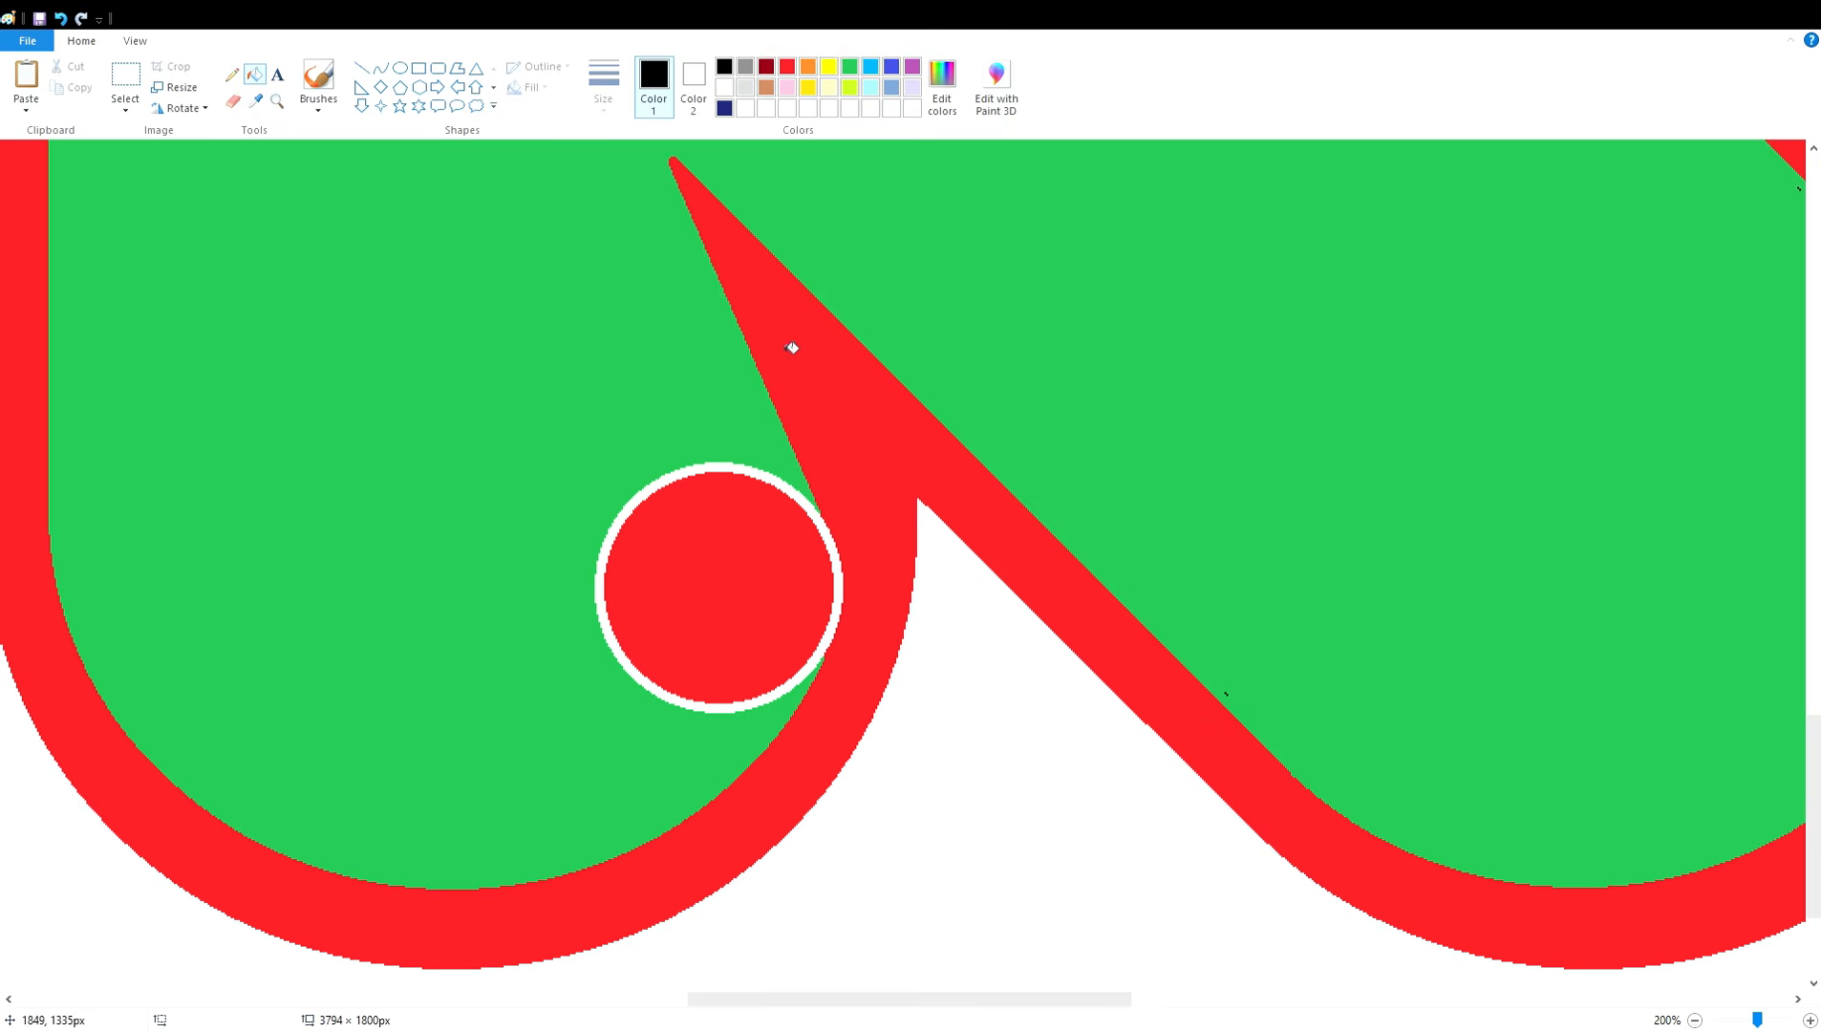
{"action": "left_click", "coordinate": [792, 347]}
{"action": "left_click", "coordinate": [787, 66]}
{"action": "left_click", "coordinate": [599, 366]}
{"action": "left_click", "coordinate": [748, 468]}
- Undo the recolouring fills and fill the white circle's outline red to blend it into the K's body
{"action": "key", "text": "ctrl+z"}
{"action": "key", "text": "ctrl+z"}
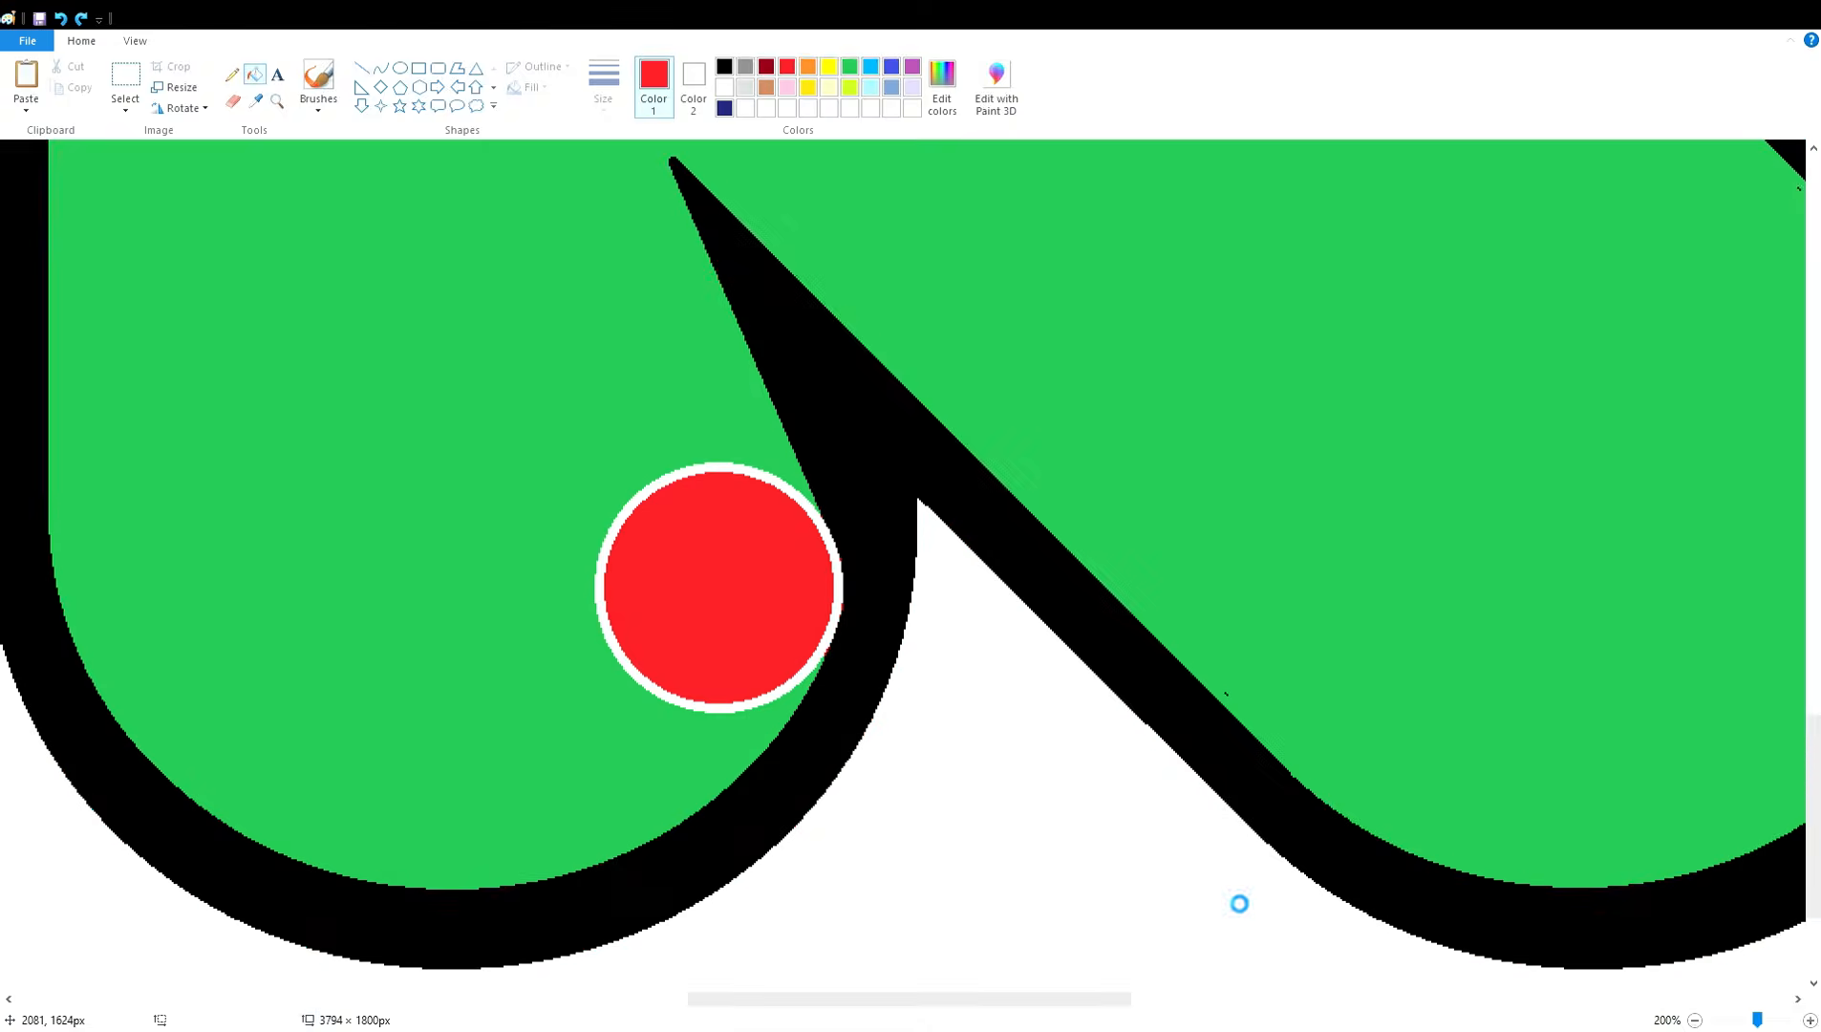
{"action": "key", "text": "ctrl+z"}
{"action": "left_click", "coordinate": [734, 468]}
- Draw a smaller white circle outline of about 110 × 111 px beside the notch's lower corner
{"action": "left_click", "coordinate": [912, 66]}
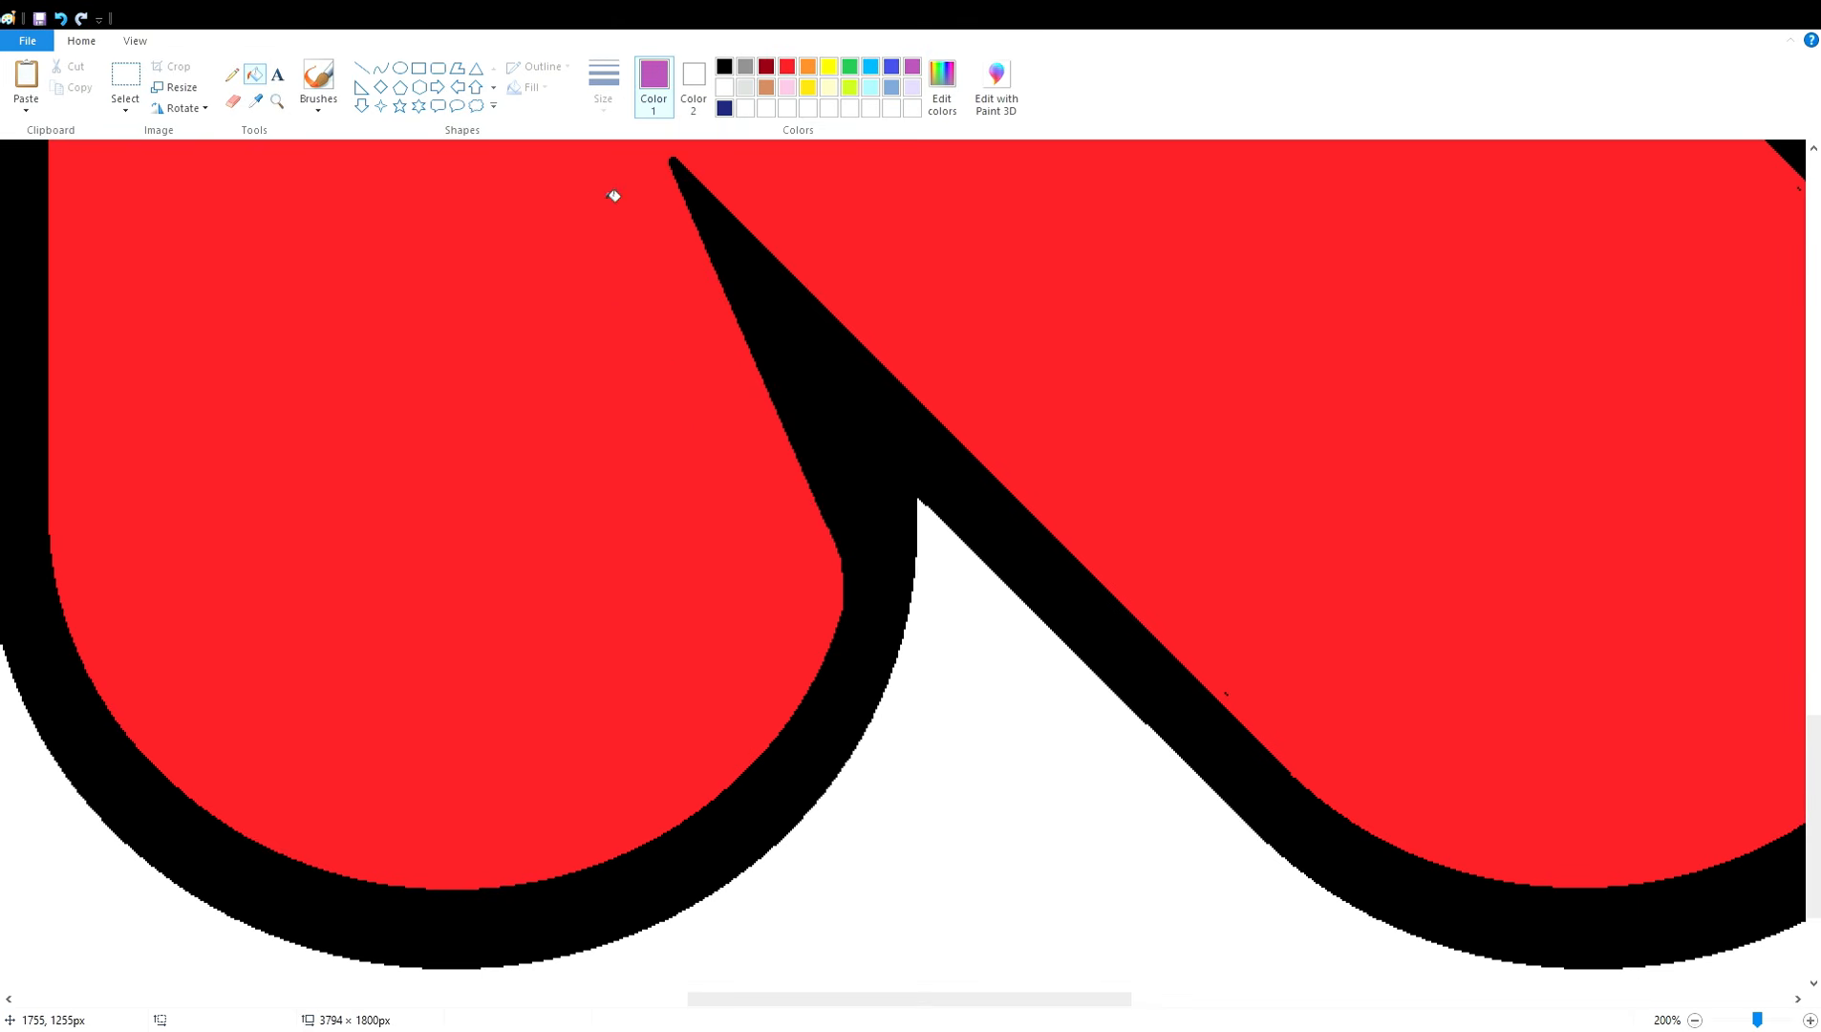
{"action": "left_click", "coordinate": [724, 87]}
{"action": "left_click", "coordinate": [400, 68]}
{"action": "left_click_drag", "start_coordinate": [602, 485], "coordinate": [813, 698]}
- Move the smaller white circle until it touches the stem's inner black edge at the notch corner
{"action": "left_click_drag", "start_coordinate": [730, 612], "coordinate": [752, 609]}
{"action": "key", "text": "Right"}
{"action": "key", "text": "Right"}
{"action": "key", "text": "Right"}
{"action": "key", "text": "Up"}
{"action": "key", "text": "Left"}
{"action": "key", "text": "Left"}
{"action": "key", "text": "Left"}
{"action": "key", "text": "Left"}
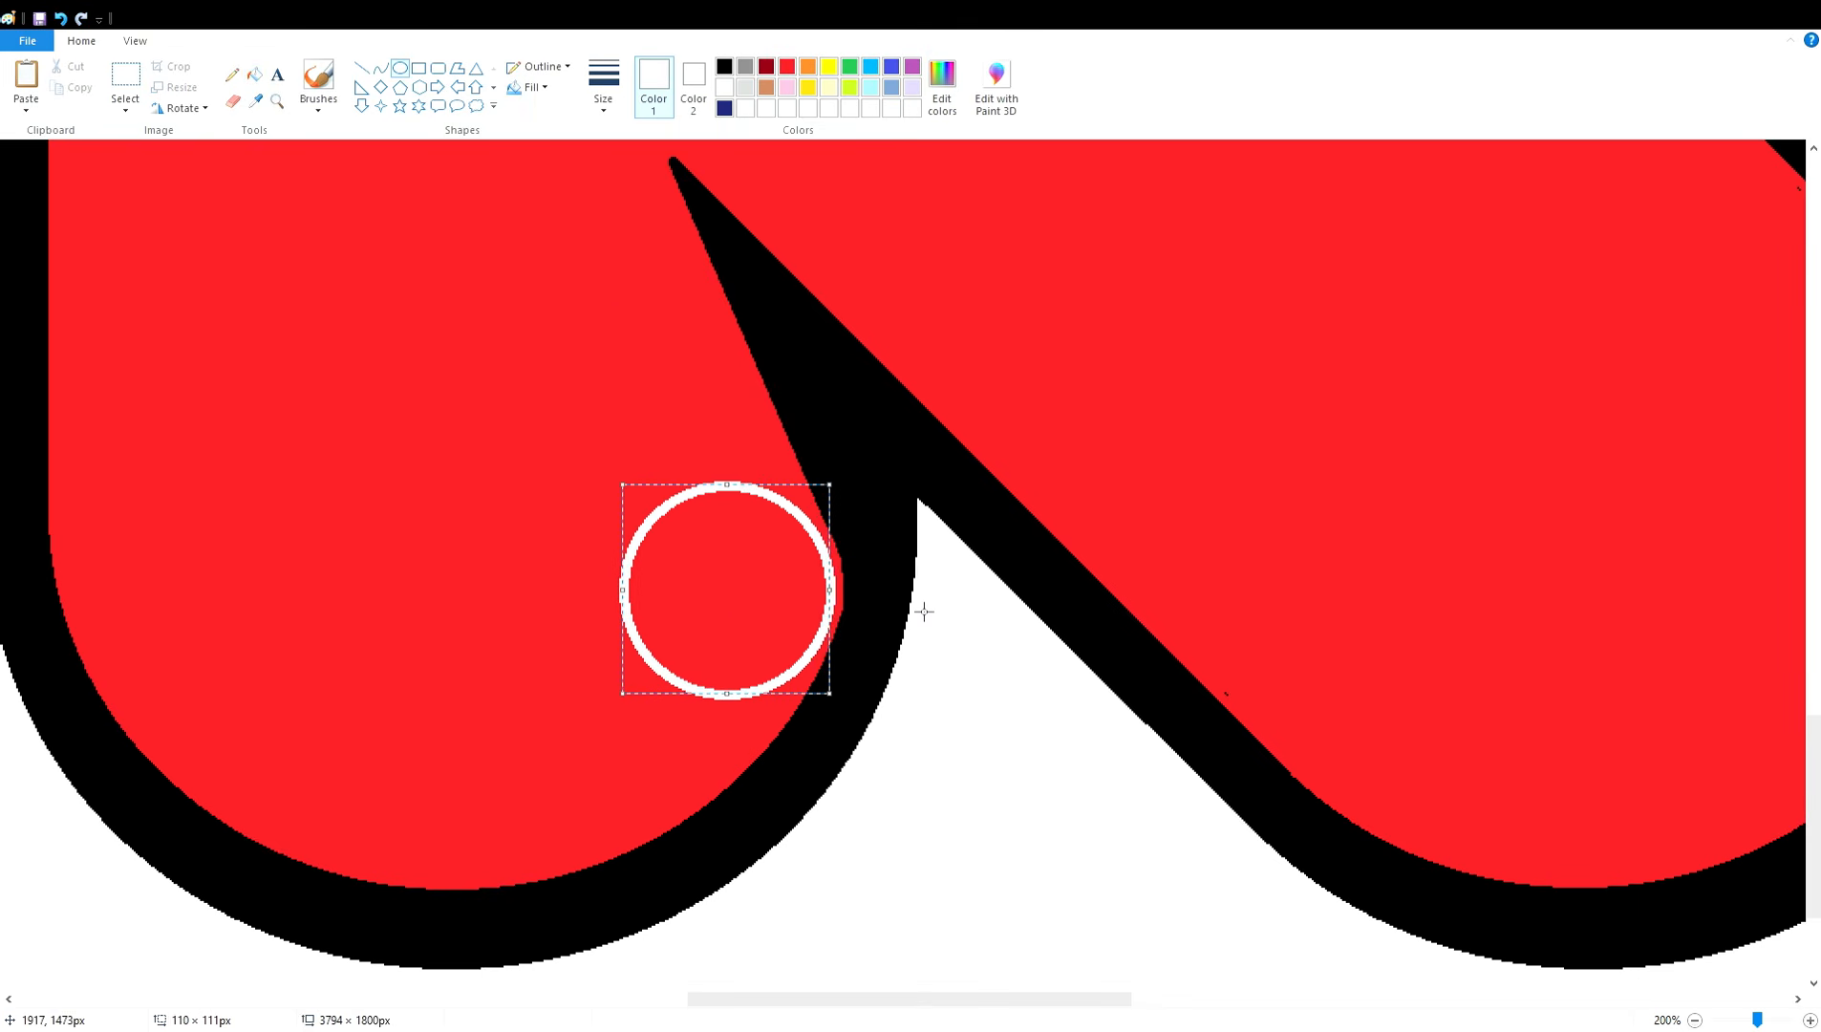
{"action": "key", "text": "Right"}
{"action": "key", "text": "Right"}
{"action": "key", "text": "Right"}
{"action": "key", "text": "Right"}
{"action": "left_click", "coordinate": [924, 611]}
- Fill the K's body green, then recolour its outline red and back to black to absorb the corner sliver
{"action": "left_click", "coordinate": [849, 67]}
{"action": "left_click", "coordinate": [255, 75]}
{"action": "left_click", "coordinate": [456, 422]}
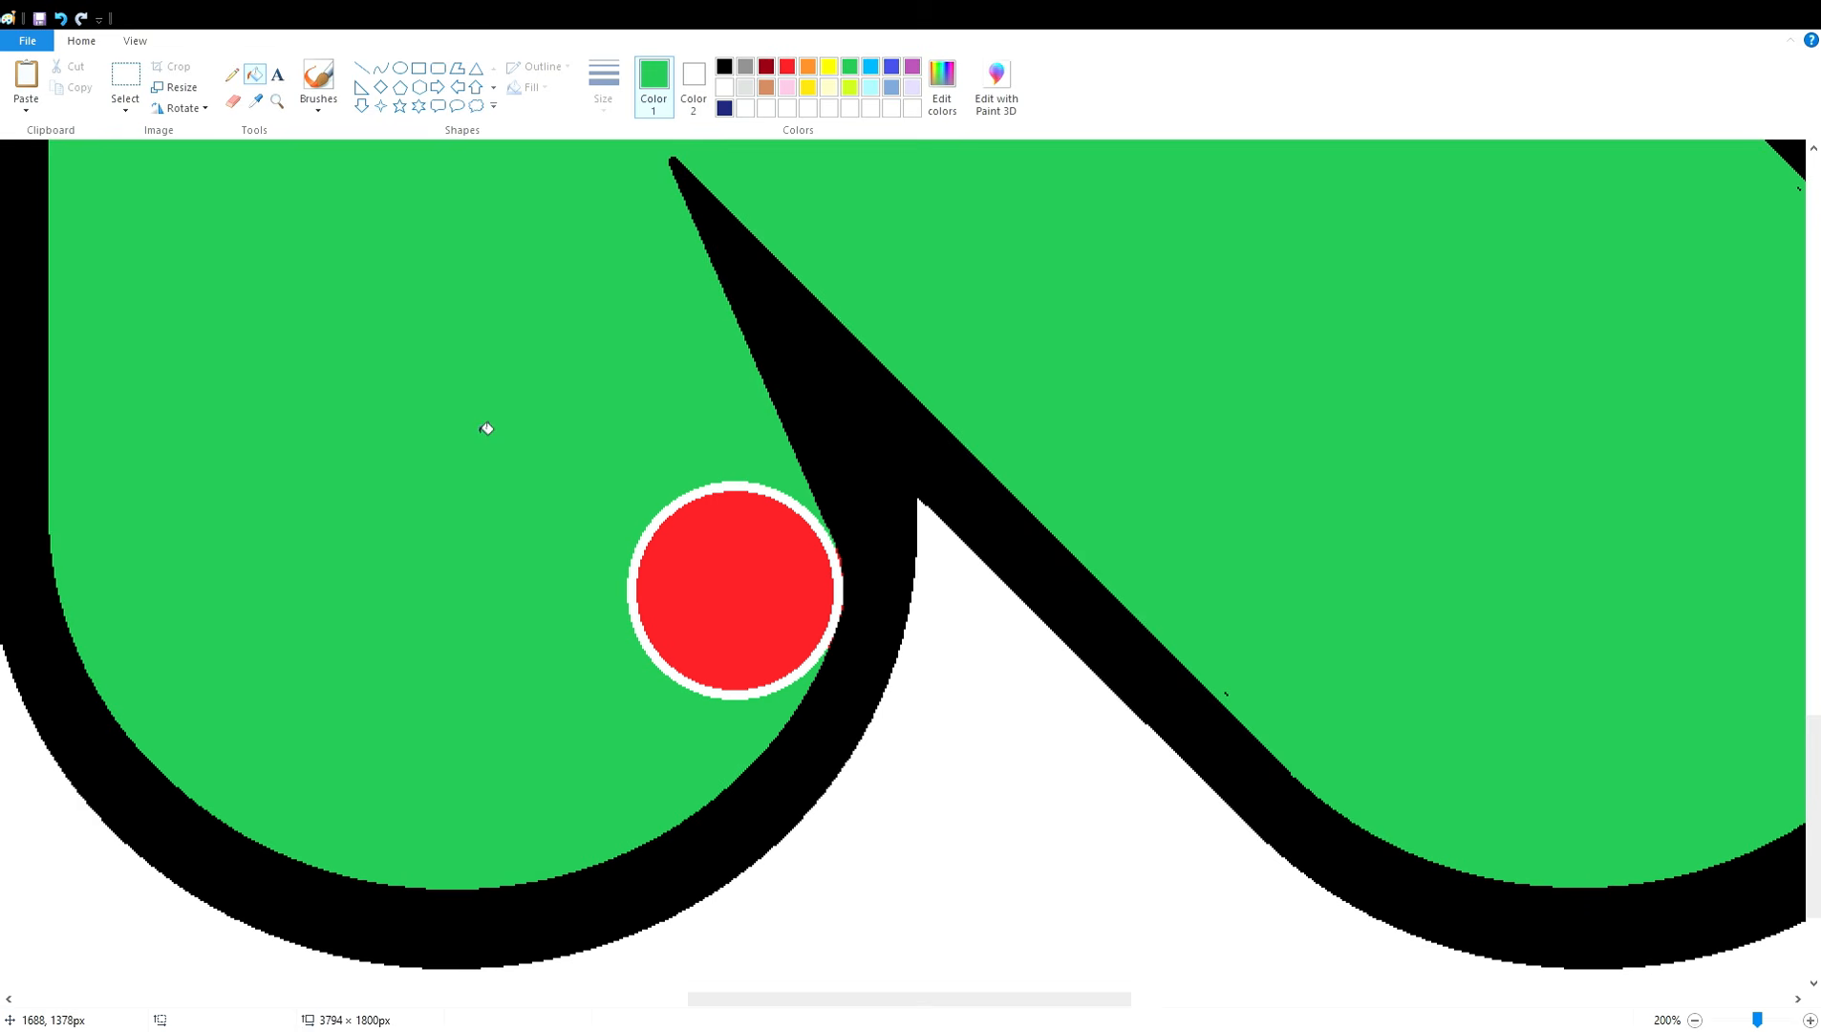
{"action": "left_click", "coordinate": [787, 67]}
{"action": "left_click", "coordinate": [845, 443]}
{"action": "left_click", "coordinate": [724, 67]}
{"action": "left_click", "coordinate": [833, 395]}
- Fill the white circle's outline and the K's green body with red
{"action": "left_click", "coordinate": [787, 67]}
{"action": "left_click", "coordinate": [739, 487]}
{"action": "left_click", "coordinate": [728, 417]}
- Examine the rounded corner and the edges of the K's lower notch up close
{"action": "left_click", "coordinate": [1809, 1020]}
{"action": "left_click_drag", "start_coordinate": [948, 1001], "coordinate": [1055, 1001]}
{"action": "left_click", "coordinate": [232, 75]}
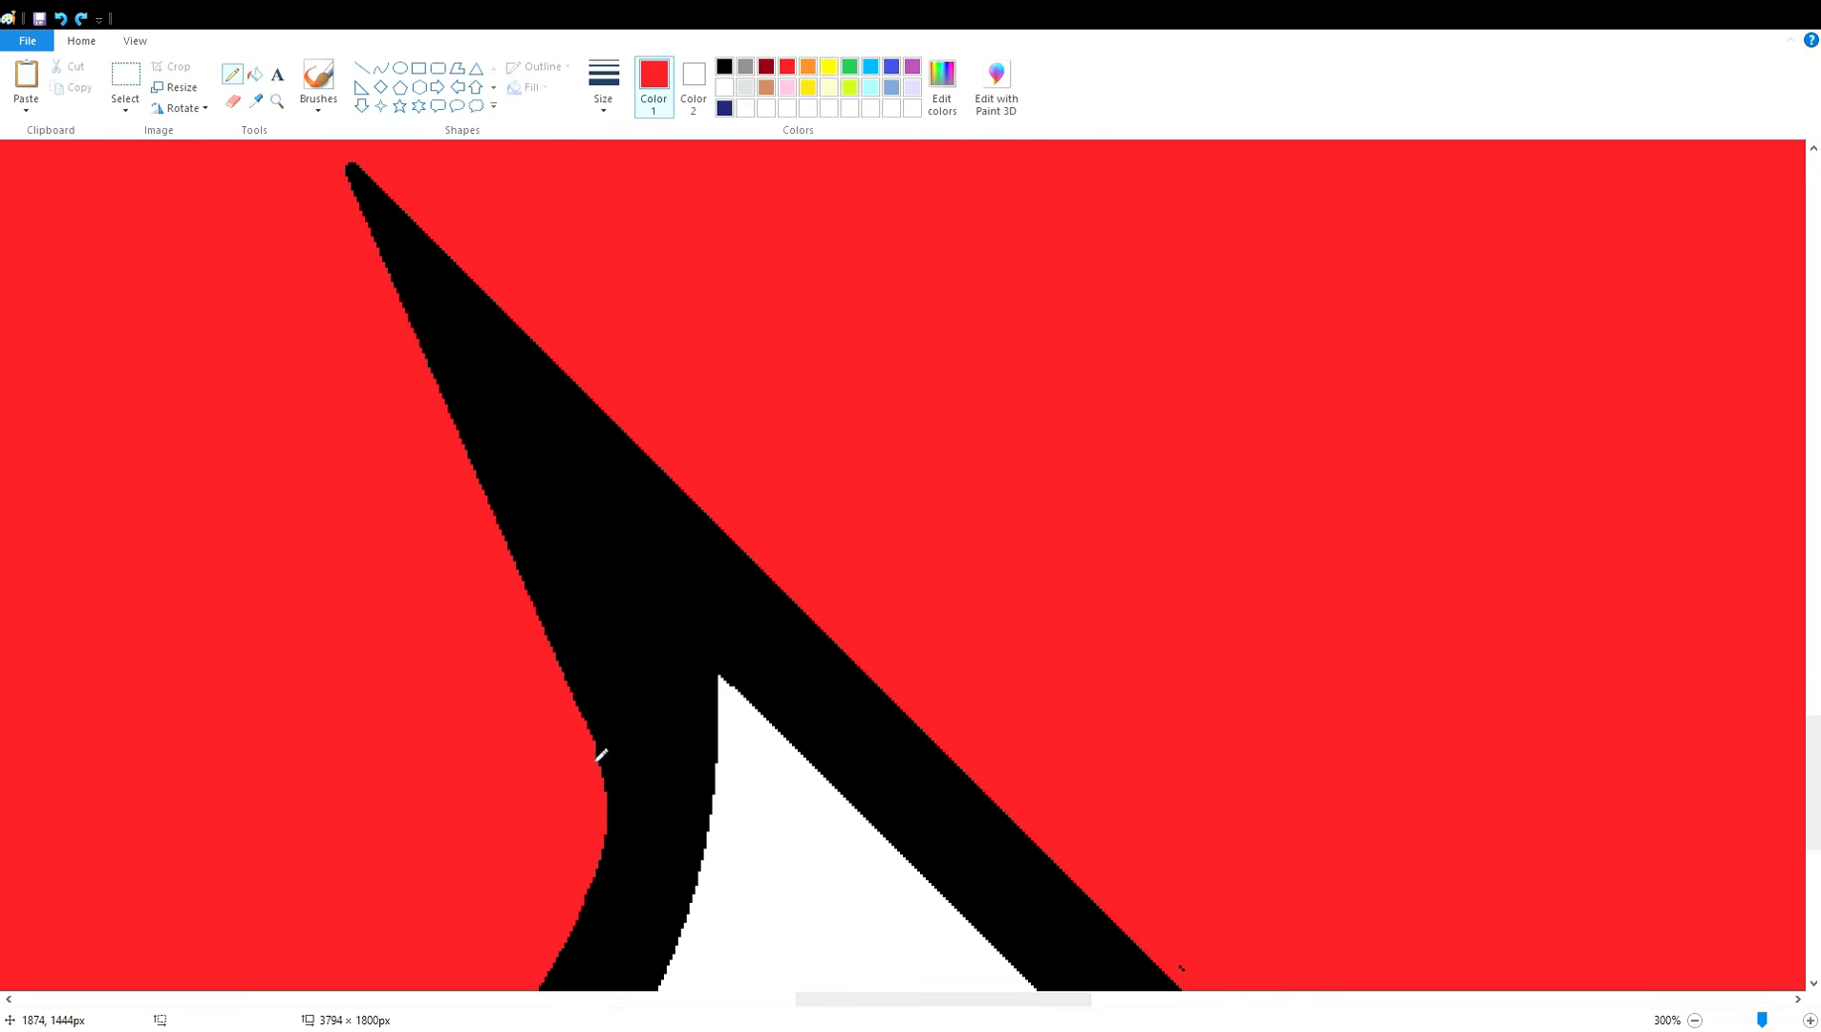
{"action": "scroll", "coordinate": [682, 772], "scroll_direction": "down", "scroll_amount": 2}
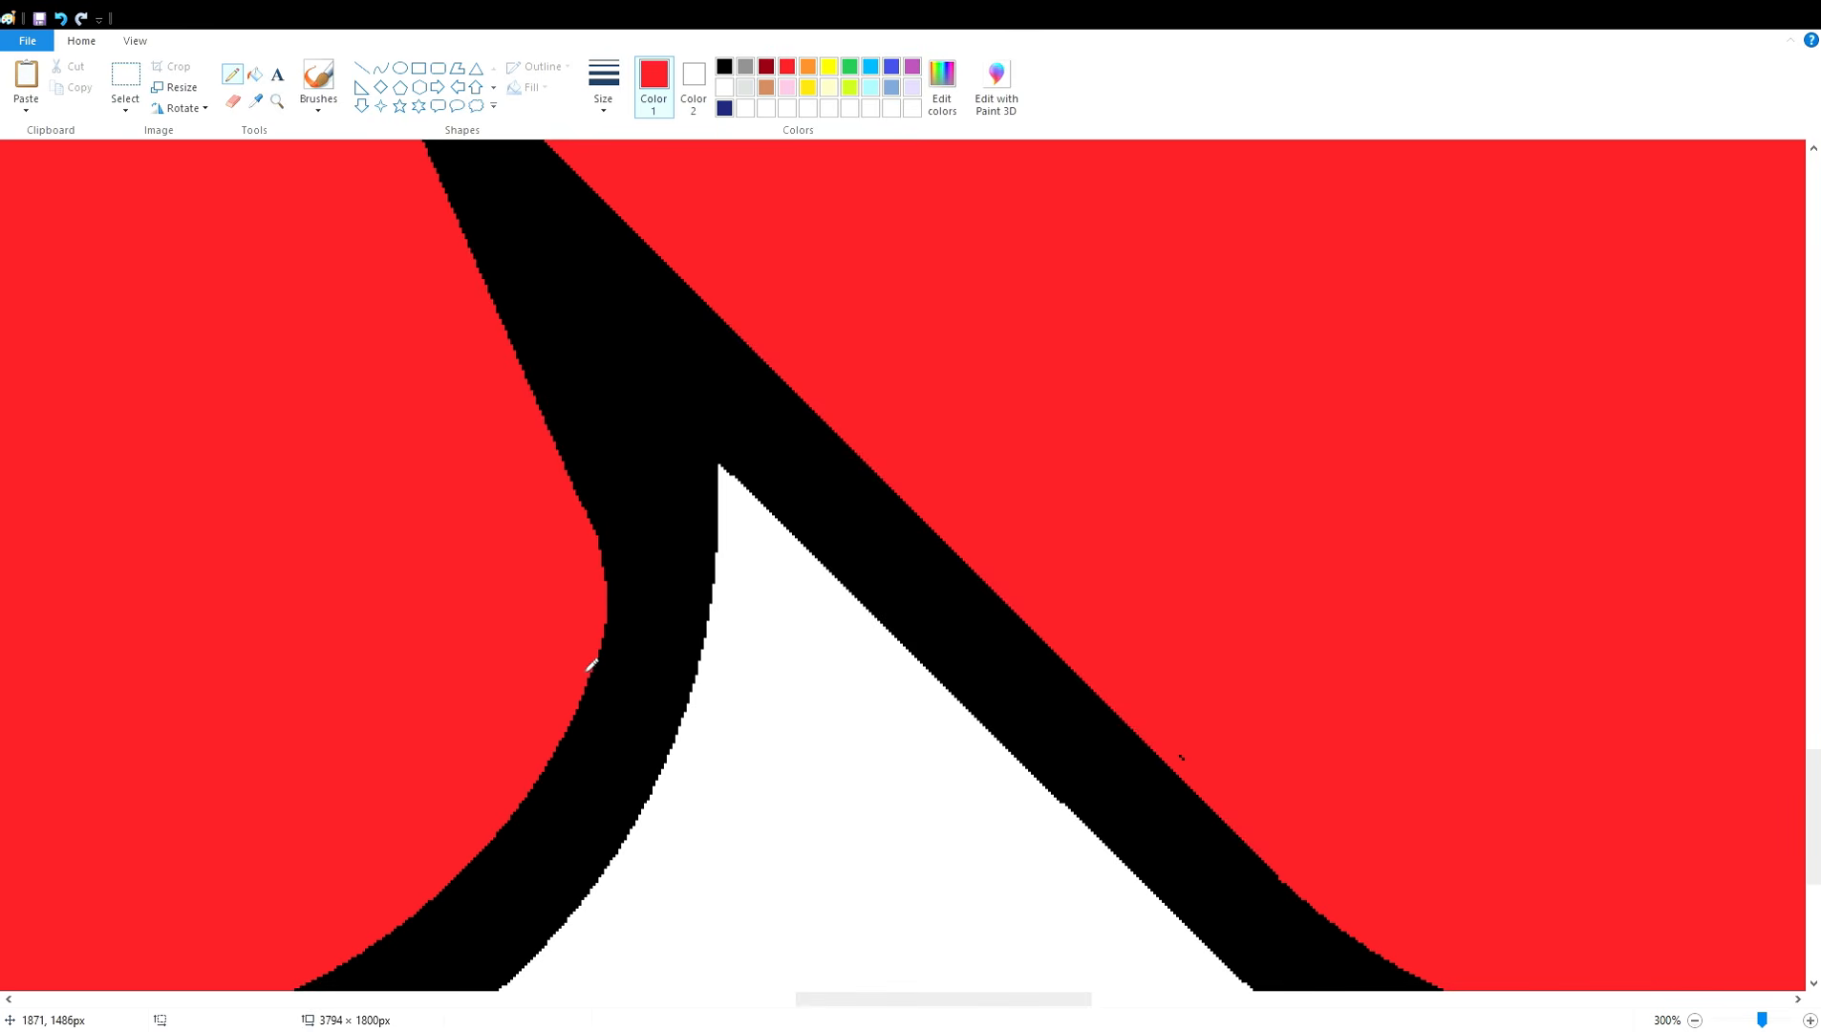
{"action": "left_click", "coordinate": [1694, 1020]}
{"action": "left_click", "coordinate": [1694, 1020]}
{"action": "left_click", "coordinate": [1694, 1020]}
- Draw a green ellipse outline of about 197 × 186 px inside the lower part of the K's stem
{"action": "left_click", "coordinate": [1809, 1020]}
{"action": "left_click", "coordinate": [1809, 1020]}
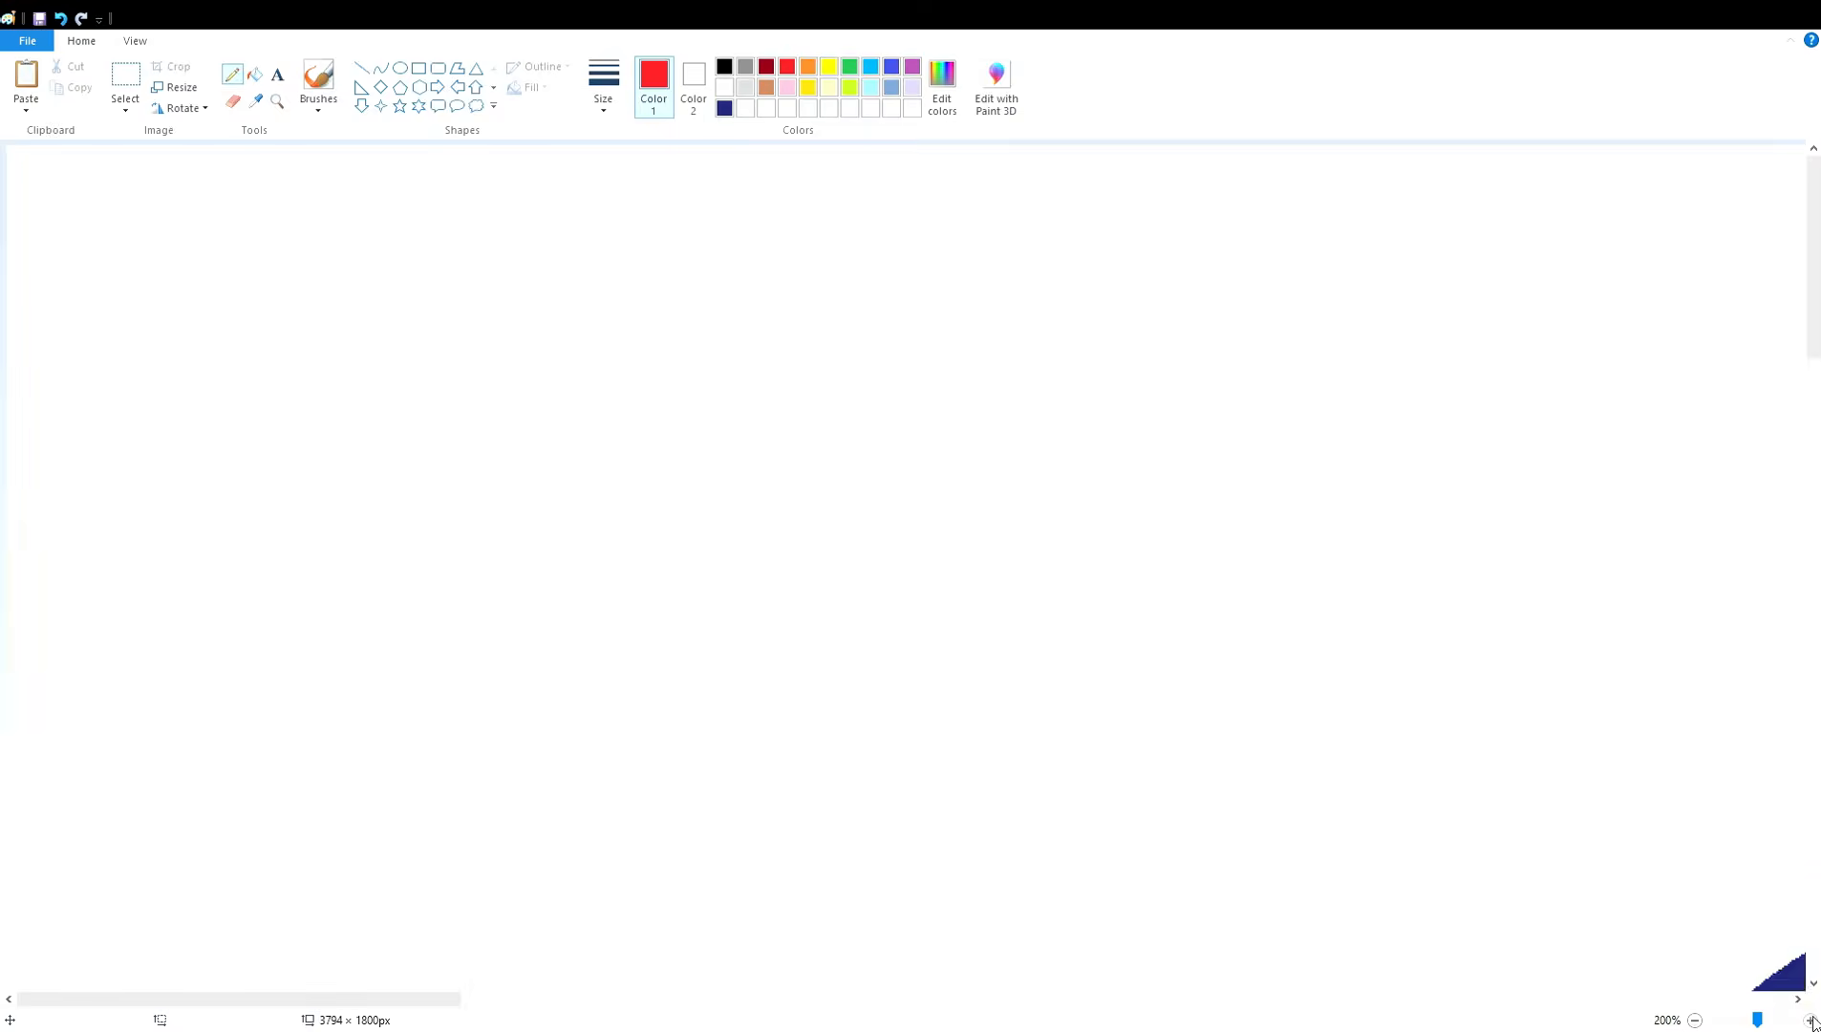
{"action": "scroll", "coordinate": [955, 668], "scroll_direction": "down", "scroll_amount": 15}
{"action": "left_click_drag", "start_coordinate": [286, 999], "coordinate": [959, 999]}
{"action": "left_click", "coordinate": [849, 67]}
{"action": "left_click", "coordinate": [401, 69]}
{"action": "left_click_drag", "start_coordinate": [363, 395], "coordinate": [740, 754]}
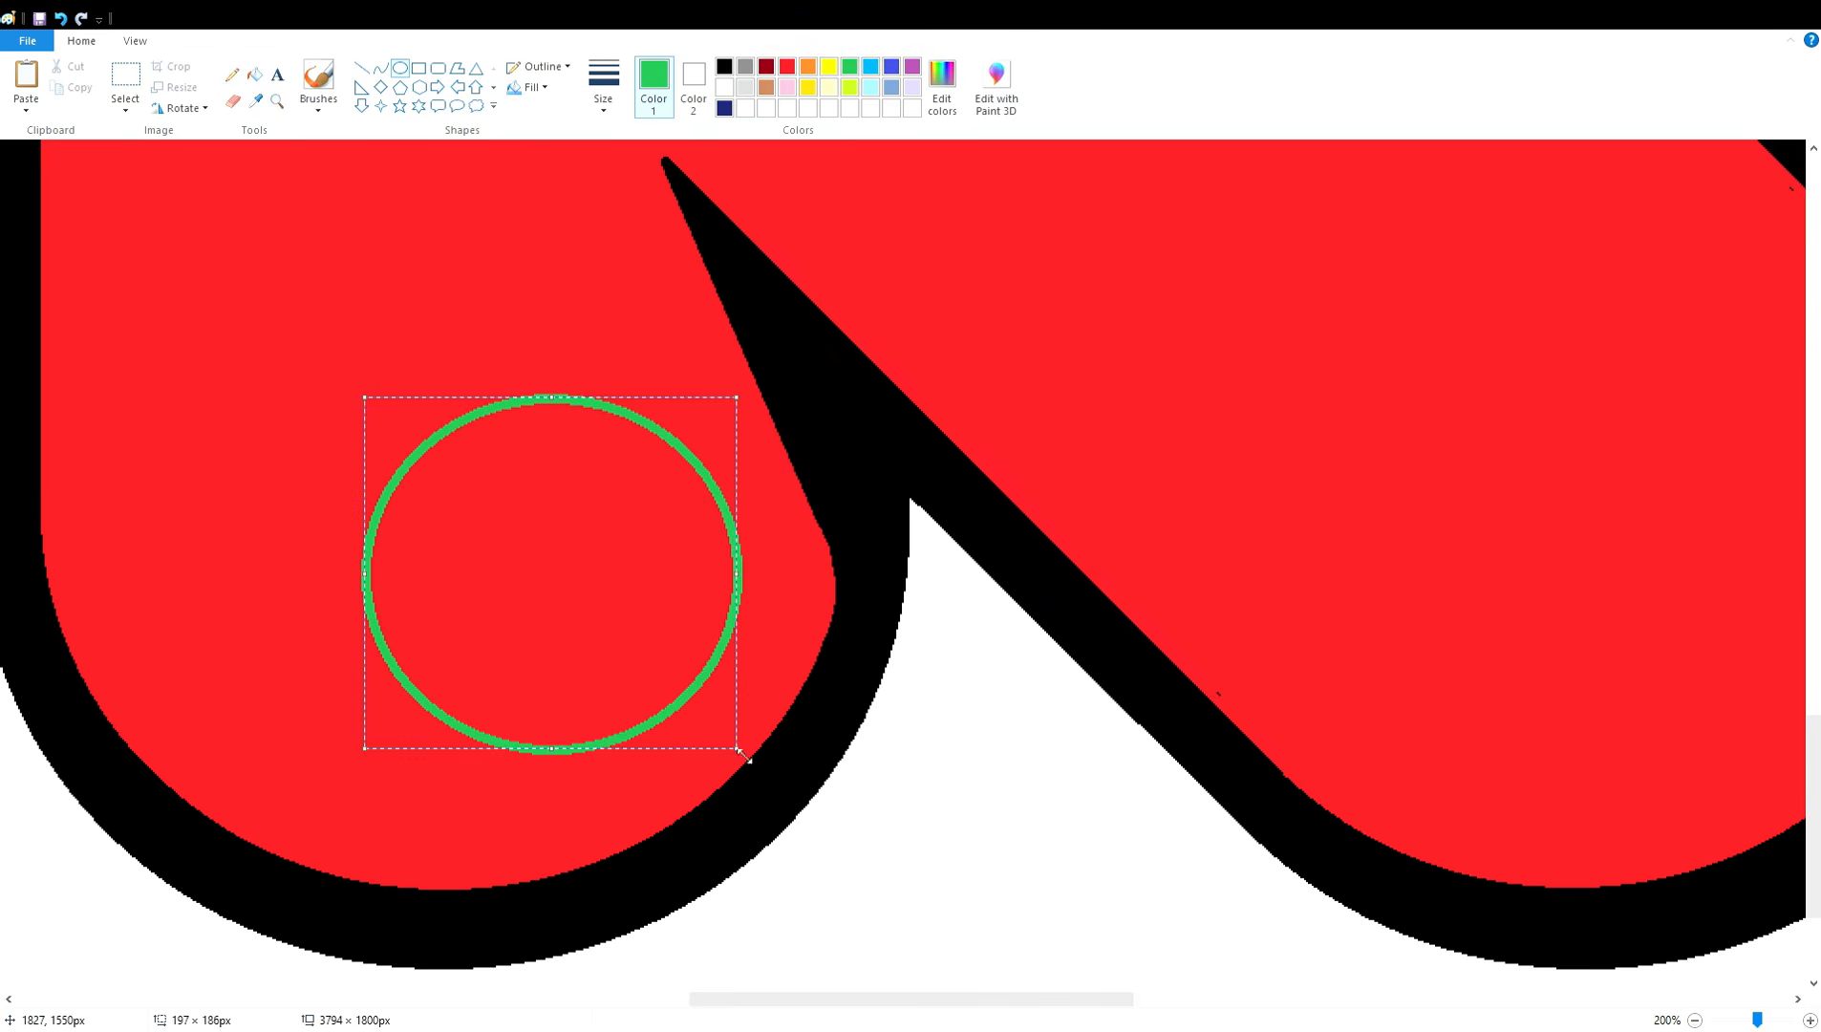
- Move the green ellipse to the blank area below the K and copy it with a rectangular selection
{"action": "scroll", "coordinate": [668, 573], "scroll_direction": "down", "scroll_amount": 3}
{"action": "mouse_move", "coordinate": [551, 307]}
{"action": "left_mouse_down"}
{"action": "mouse_move", "coordinate": [996, 766]}
{"action": "mouse_move", "coordinate": [1007, 756]}
{"action": "left_mouse_up"}
{"action": "left_click", "coordinate": [125, 74]}
{"action": "left_click_drag", "start_coordinate": [1214, 572], "coordinate": [816, 998]}
{"action": "key", "text": "ctrl+x"}
{"action": "scroll", "coordinate": [1255, 629], "scroll_direction": "up", "scroll_amount": 3}
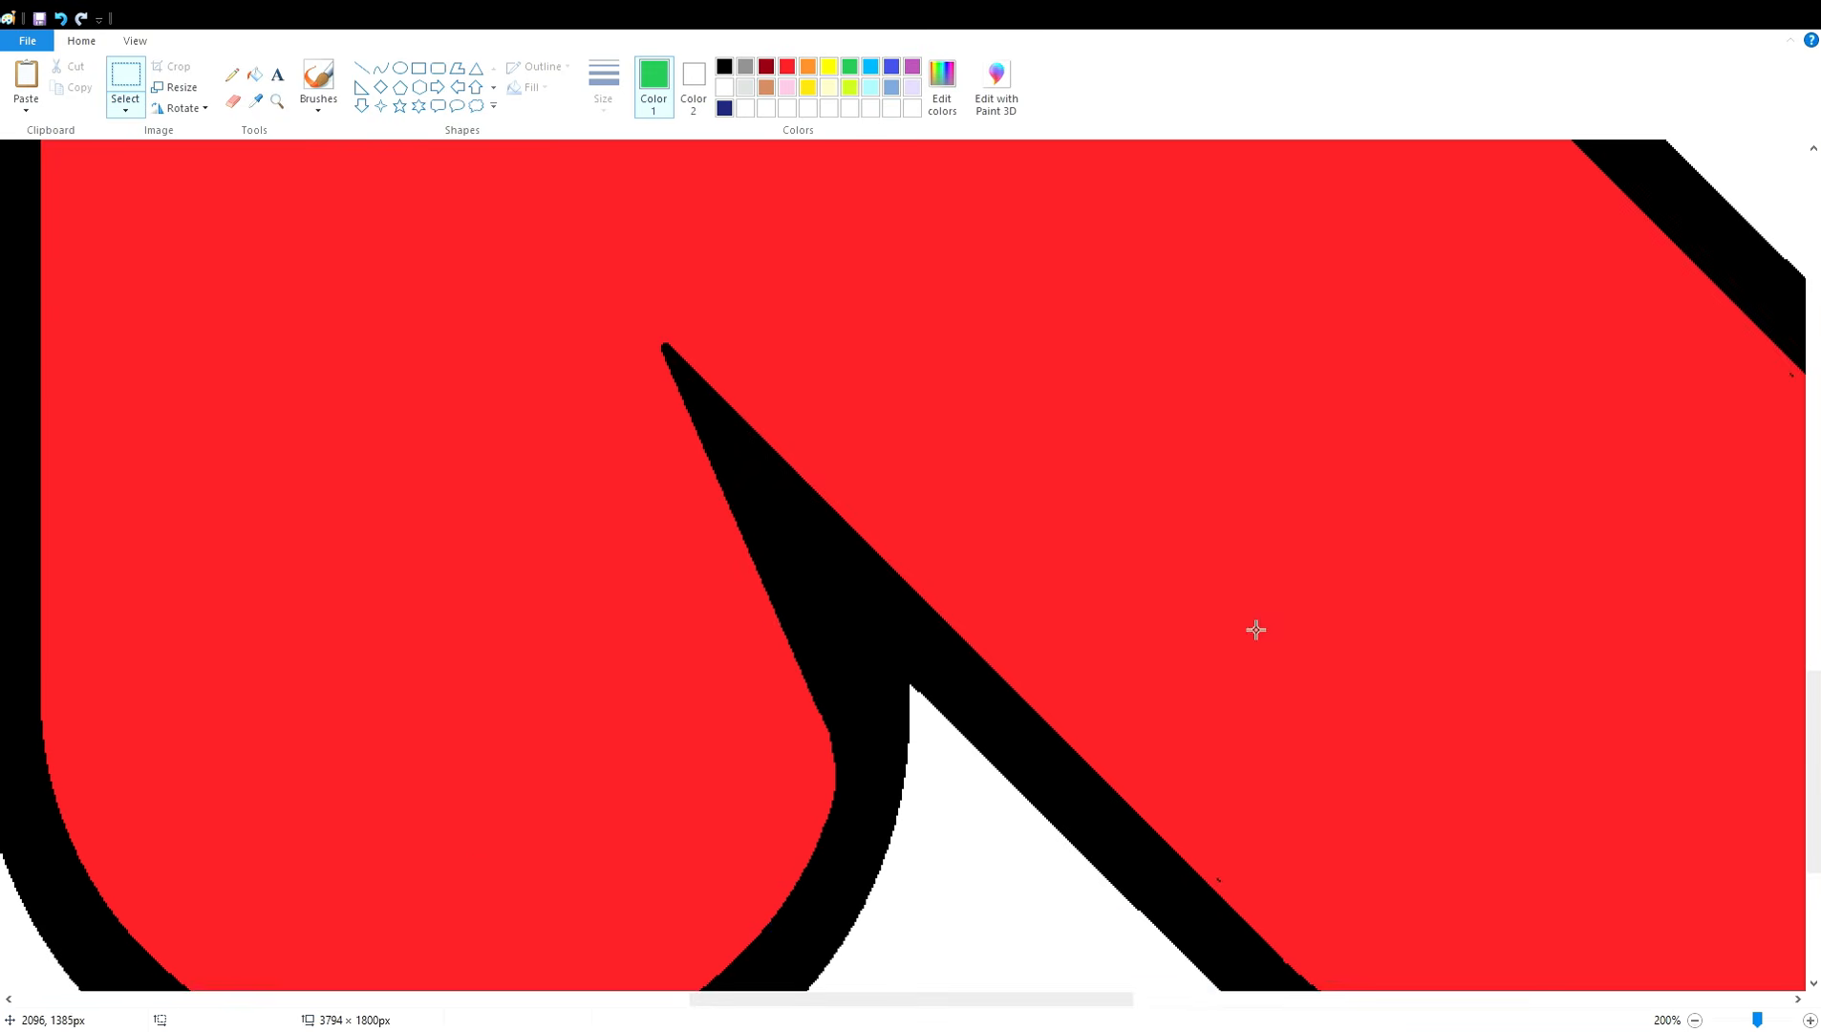
- Paste the green ellipse and position it against the stem's inner edge at the notch's lower corner
{"action": "key", "text": "ctrl+v"}
{"action": "left_click_drag", "start_coordinate": [206, 346], "coordinate": [569, 747]}
{"action": "key", "text": "Right"}
{"action": "key", "text": "Right"}
{"action": "key", "text": "Right"}
{"action": "key", "text": "Right"}
{"action": "key", "text": "Right"}
{"action": "key", "text": "Right"}
{"action": "key", "text": "Right"}
{"action": "key", "text": "Right"}
{"action": "key", "text": "Right"}
{"action": "key", "text": "Right"}
{"action": "key", "text": "Right"}
{"action": "key", "text": "Right"}
{"action": "key", "text": "Down"}
{"action": "key", "text": "Down"}
{"action": "key", "text": "Down"}
{"action": "key", "text": "Down"}
{"action": "key", "text": "Down"}
{"action": "key", "text": "Down"}
{"action": "key", "text": "Down"}
{"action": "key", "text": "Down"}
{"action": "key", "text": "Down"}
{"action": "key", "text": "Down"}
{"action": "key", "text": "Right"}
{"action": "key", "text": "Left"}
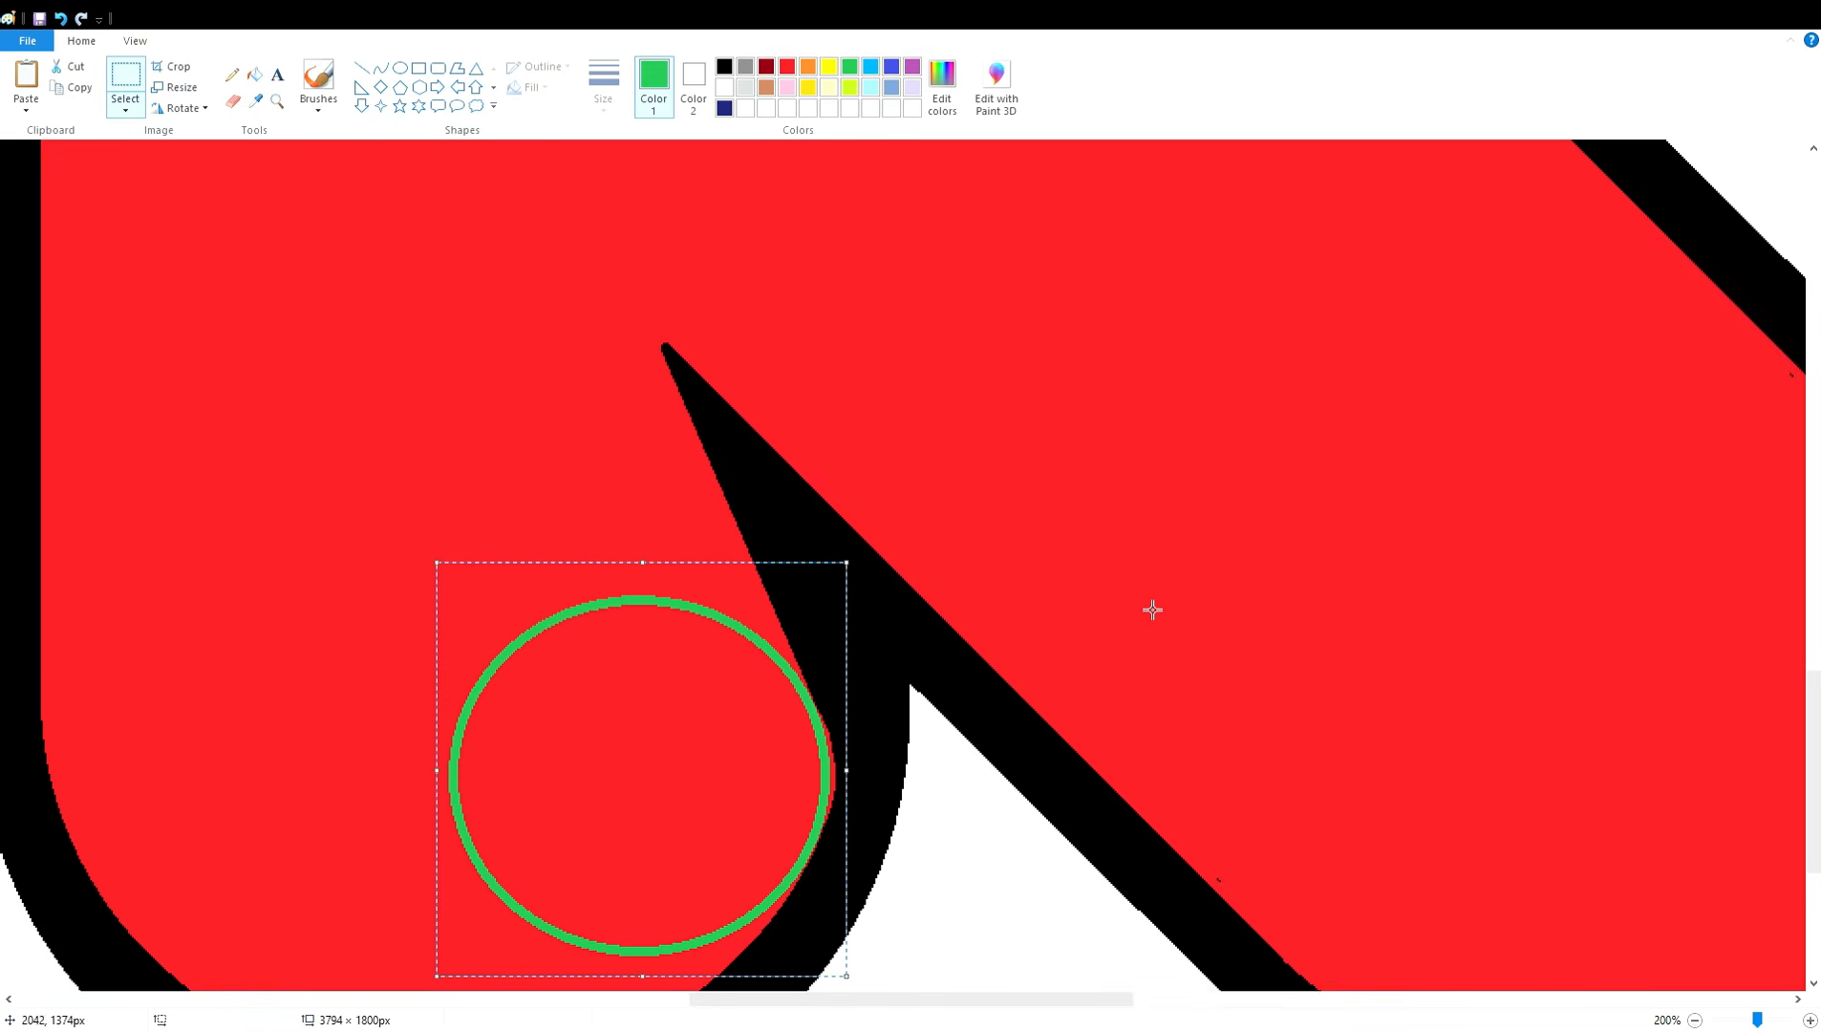
- Fill the red sliver outside the pasted ellipse with black and the ellipse's green outline with red
{"action": "left_click", "coordinate": [255, 75]}
{"action": "left_click", "coordinate": [724, 67]}
{"action": "left_click", "coordinate": [832, 767]}
{"action": "left_click", "coordinate": [787, 67]}
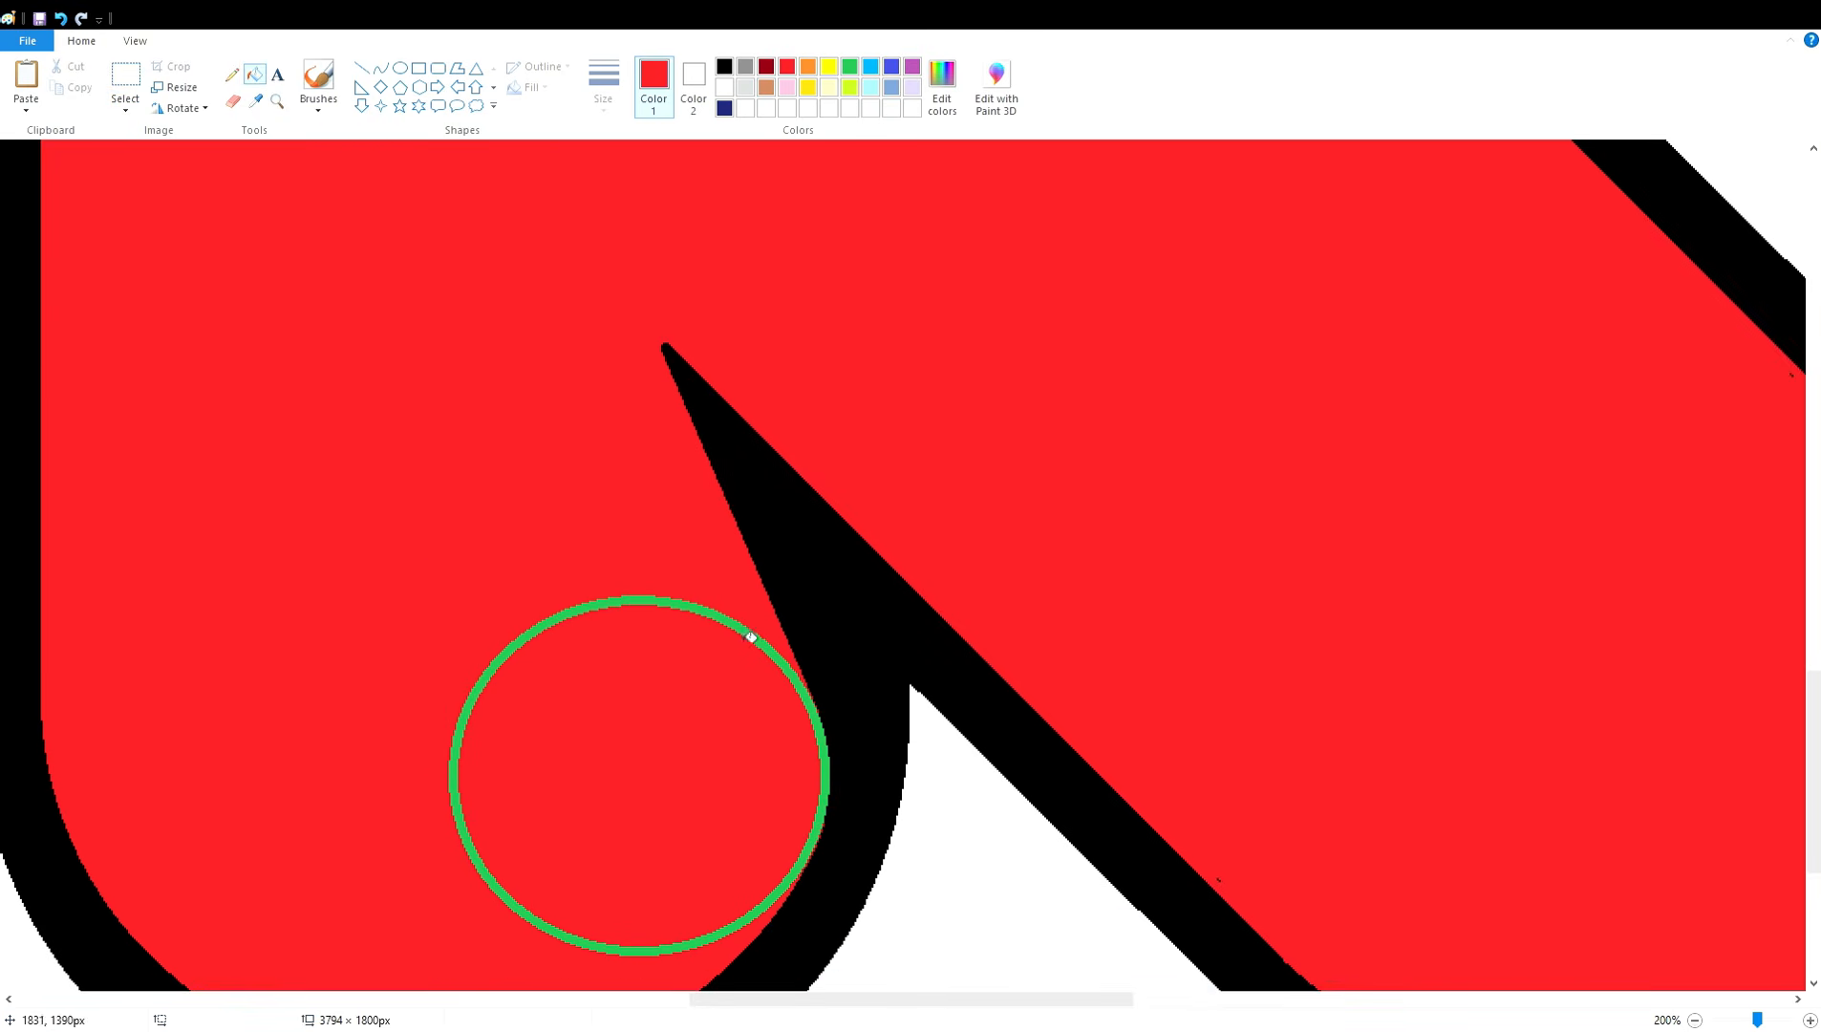
{"action": "left_click", "coordinate": [750, 635]}
- Fill the leftover red circles, red vertical line, green ellipse and black diagonal line with white to erase them
{"action": "left_click", "coordinate": [1694, 1020]}
{"action": "left_click", "coordinate": [1693, 1020]}
{"action": "left_click", "coordinate": [724, 87]}
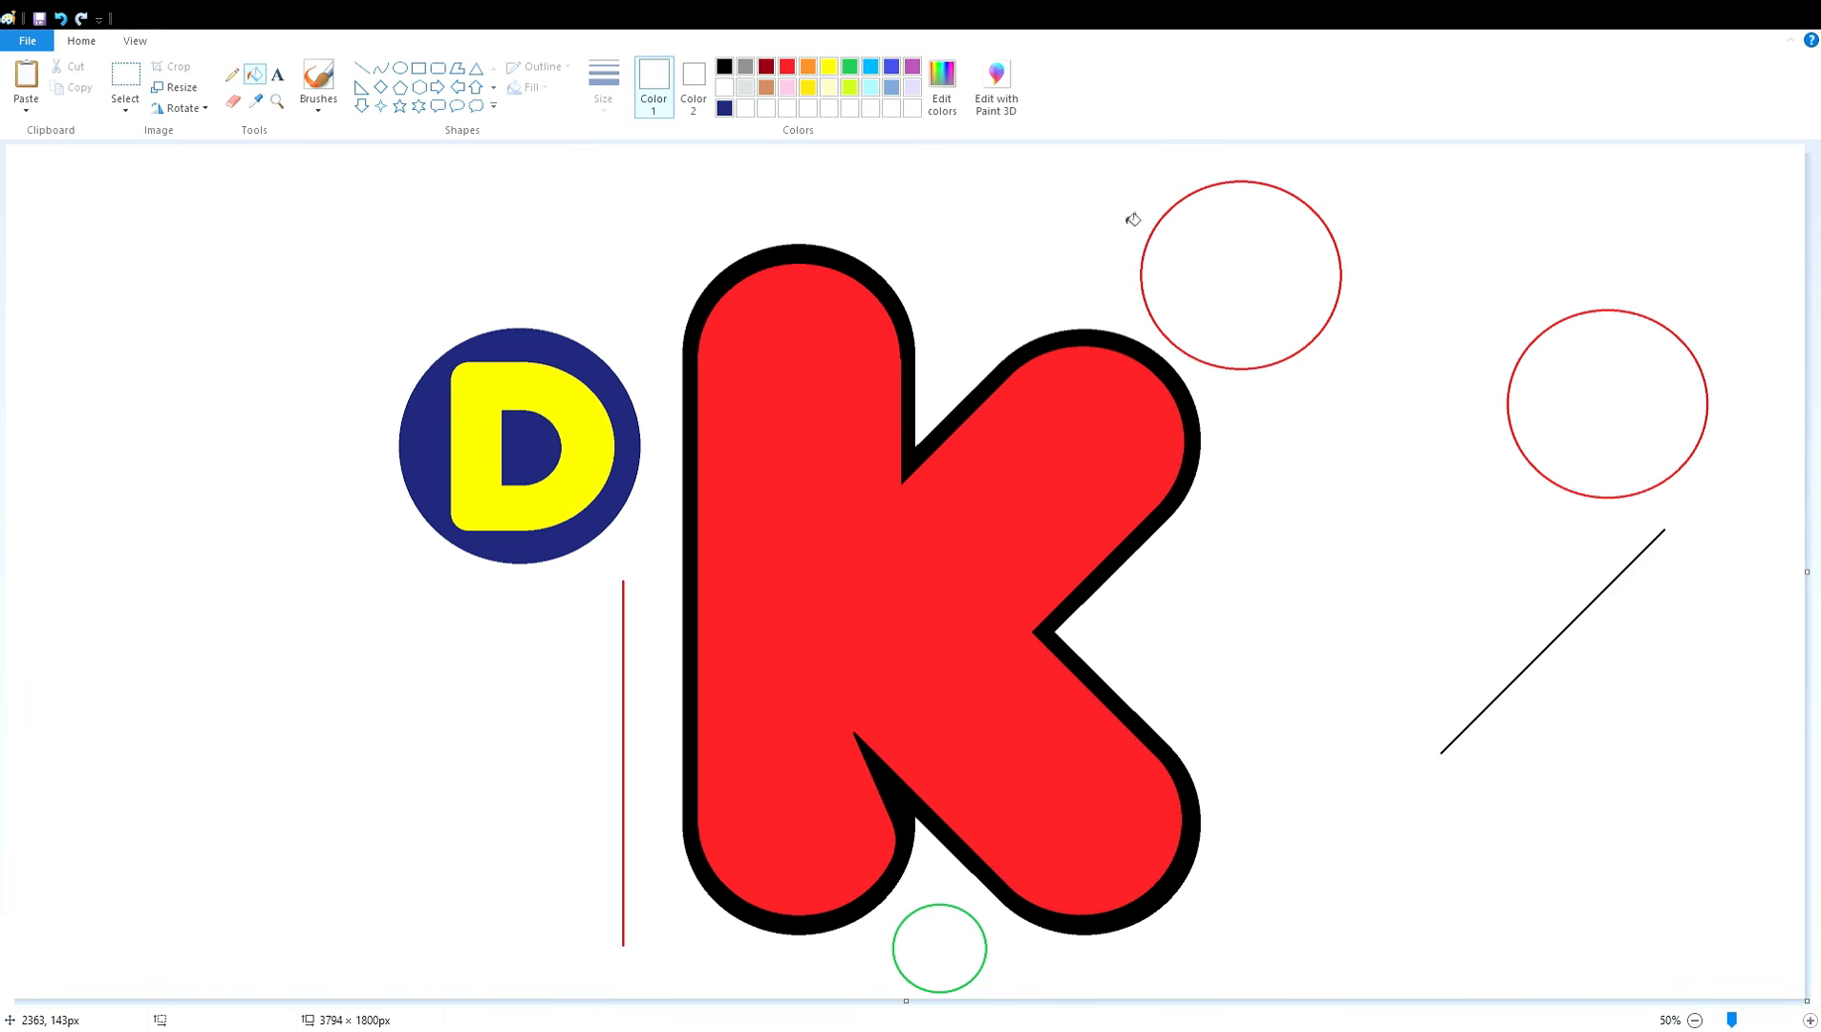
{"action": "left_click", "coordinate": [1142, 266]}
{"action": "left_click", "coordinate": [1516, 445]}
{"action": "left_click", "coordinate": [622, 776]}
{"action": "left_click", "coordinate": [956, 907]}
{"action": "left_click", "coordinate": [1467, 728]}
- Fill the K's black outline with the dark blue of the D's circle
{"action": "left_click", "coordinate": [361, 68]}
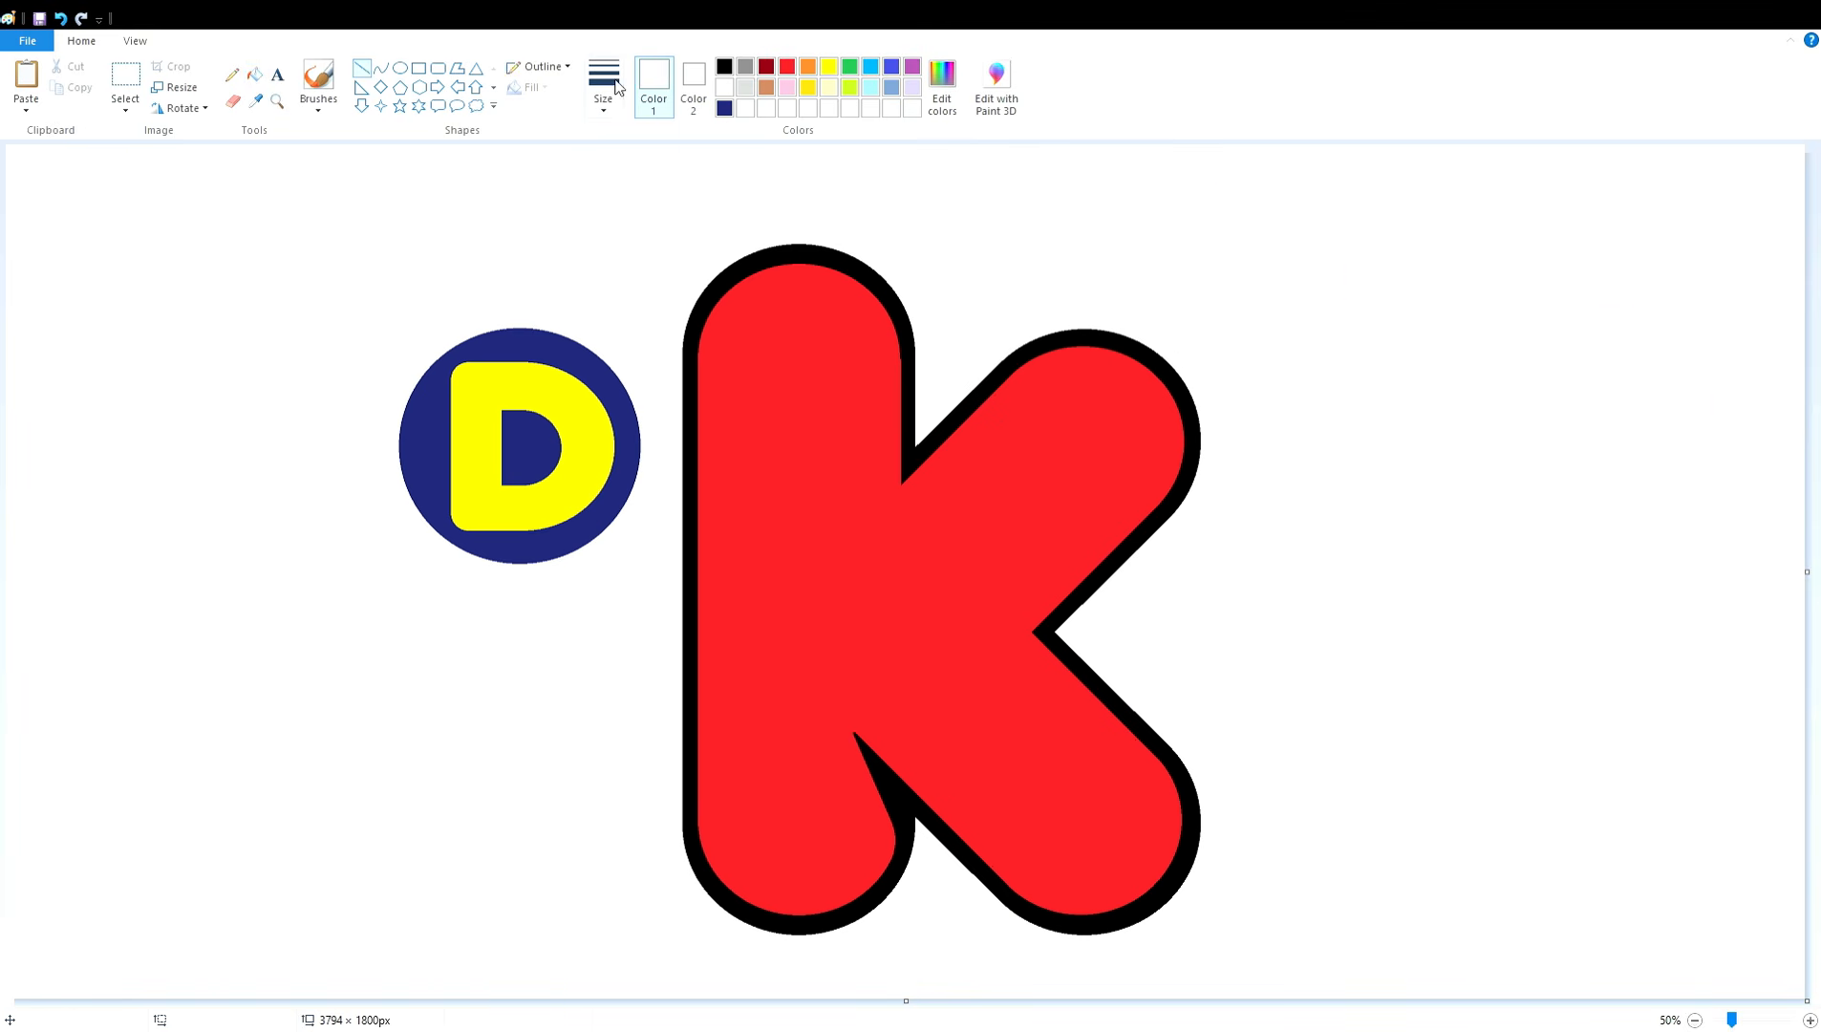
{"action": "left_click", "coordinate": [724, 108]}
{"action": "left_click", "coordinate": [255, 74]}
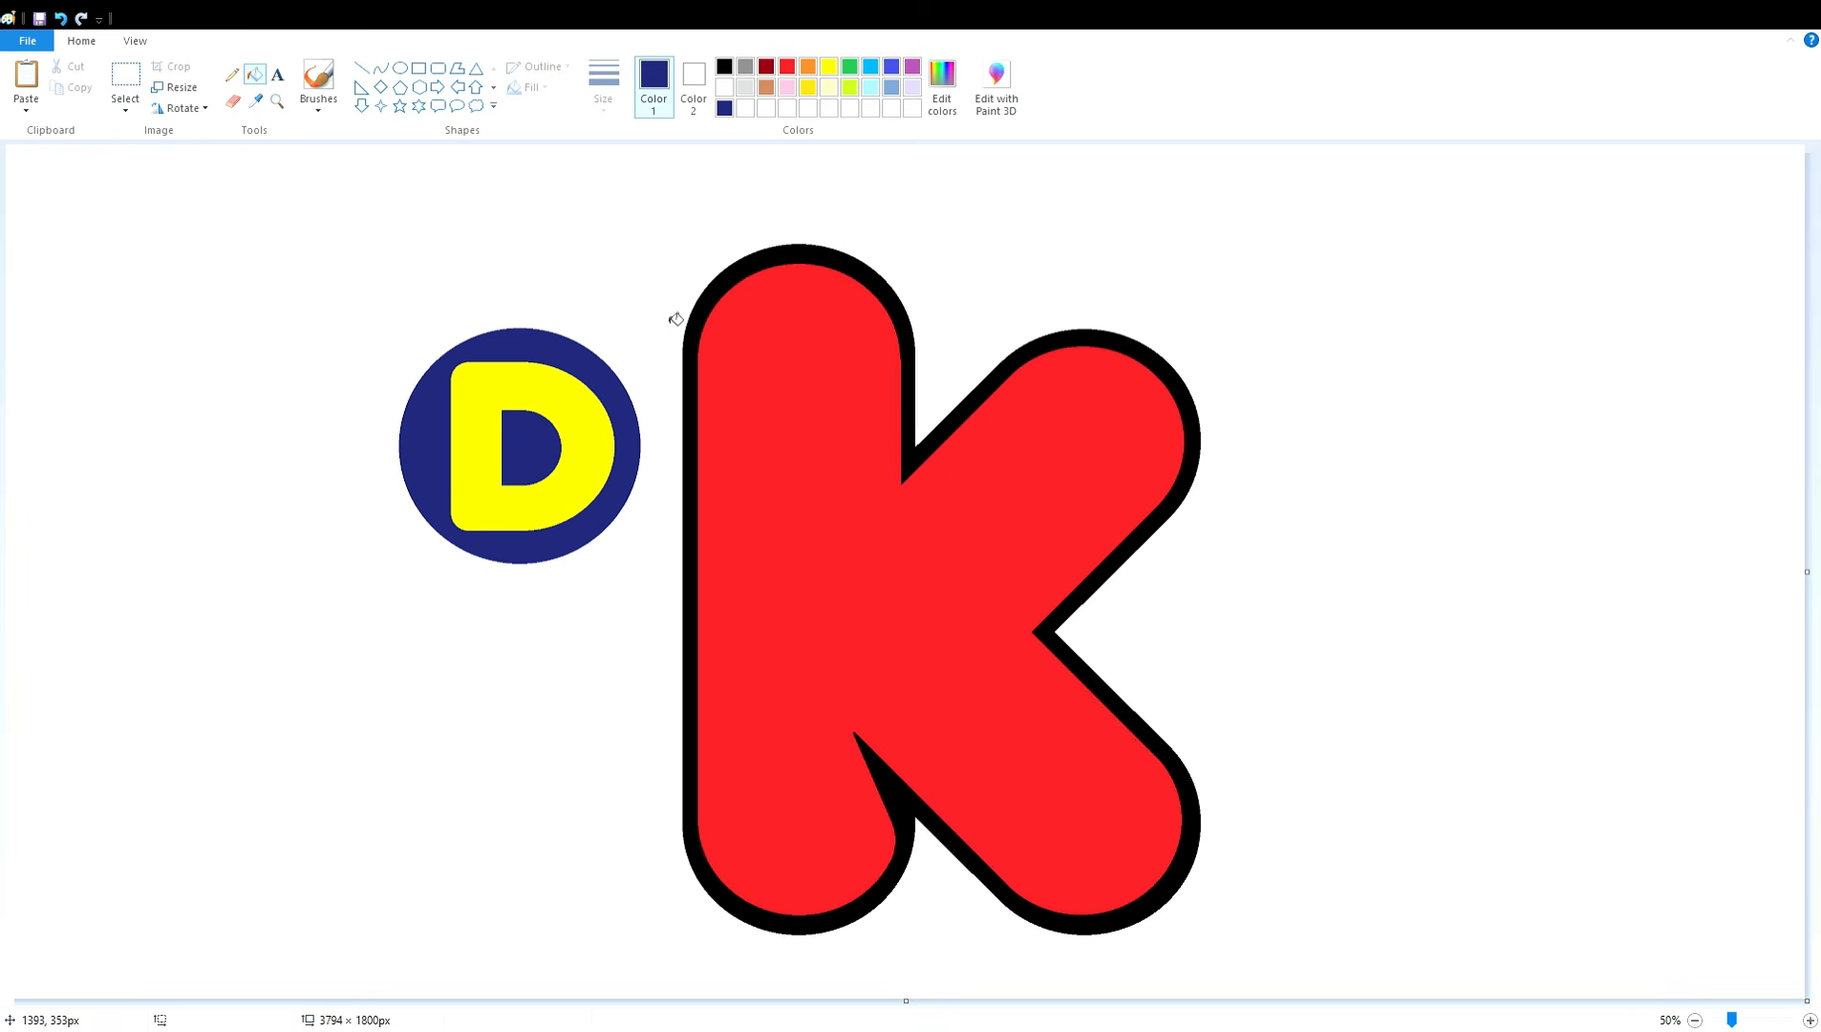
{"action": "left_click", "coordinate": [699, 319]}
- Fill the K's red body with a custom darker green, then refill it with the palette's brighter green
{"action": "left_click", "coordinate": [849, 68]}
{"action": "left_click", "coordinate": [796, 565]}
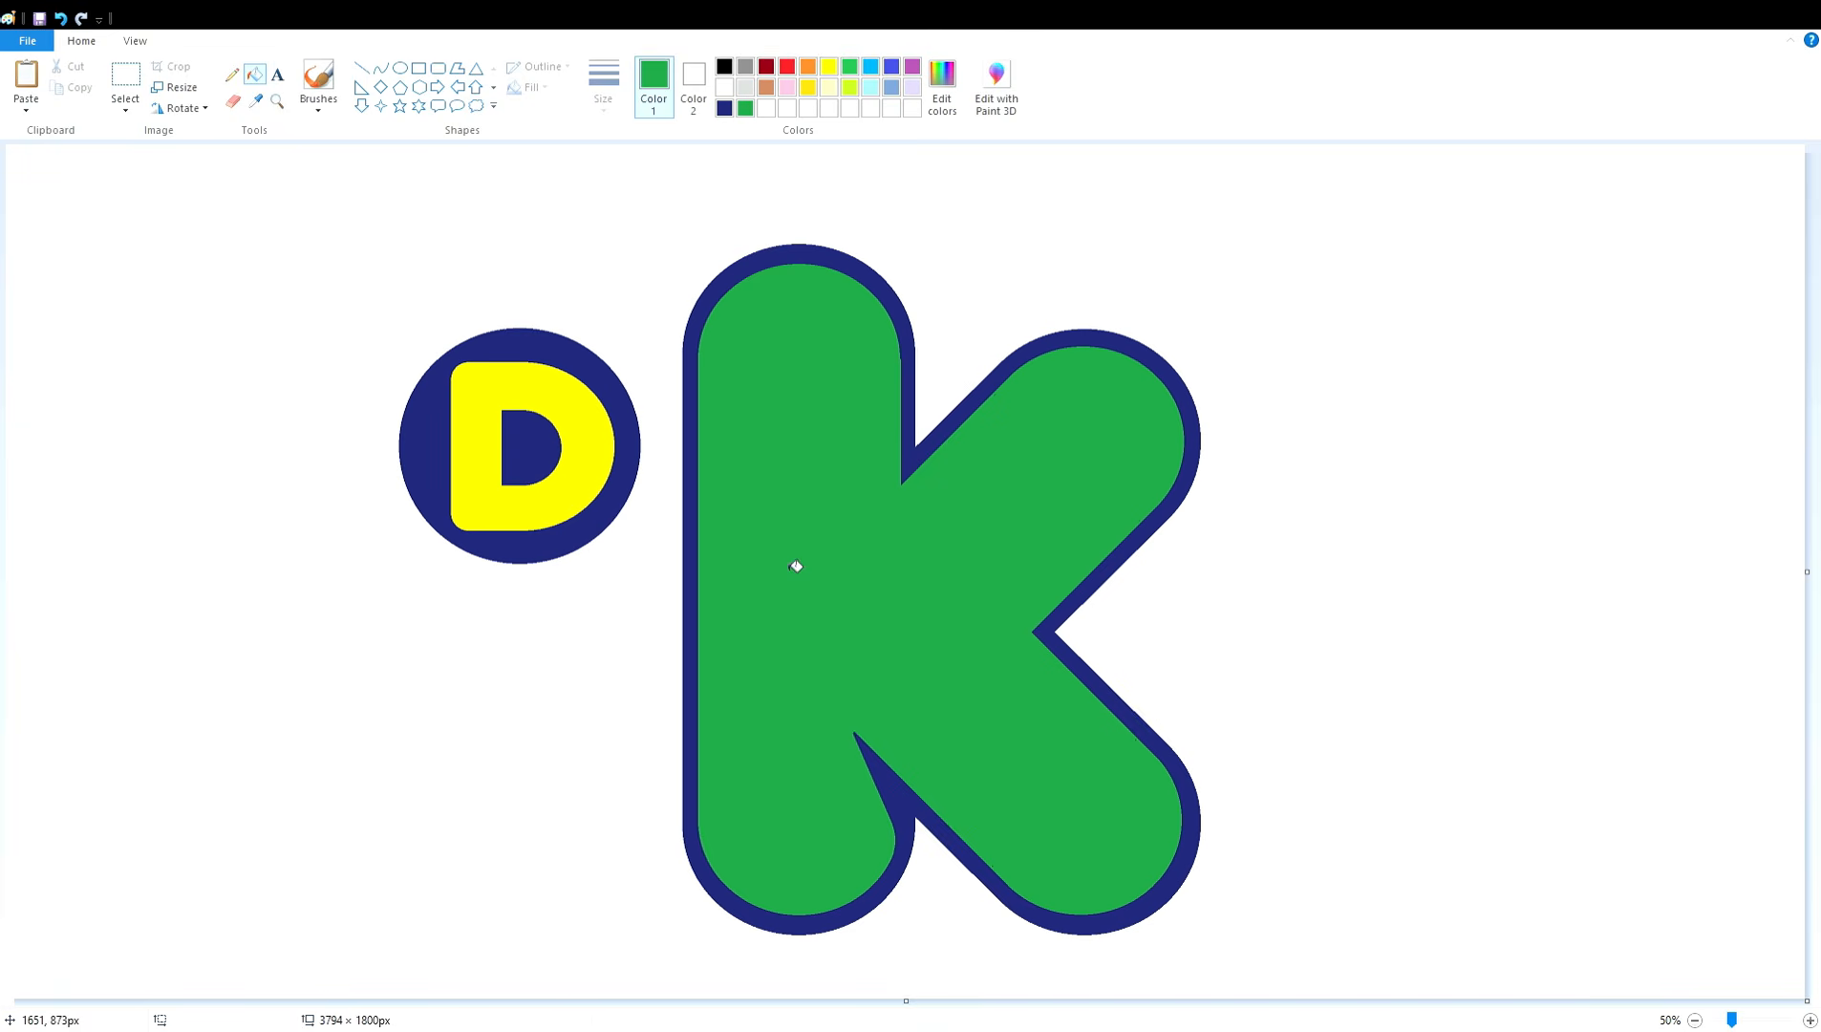
{"action": "left_click", "coordinate": [849, 67]}
{"action": "left_click", "coordinate": [800, 395]}
- Copy the area around the D badge and erase the original badge with white
{"action": "left_click", "coordinate": [125, 81]}
{"action": "left_click_drag", "start_coordinate": [650, 289], "coordinate": [302, 618]}
{"action": "left_click", "coordinate": [1260, 622]}
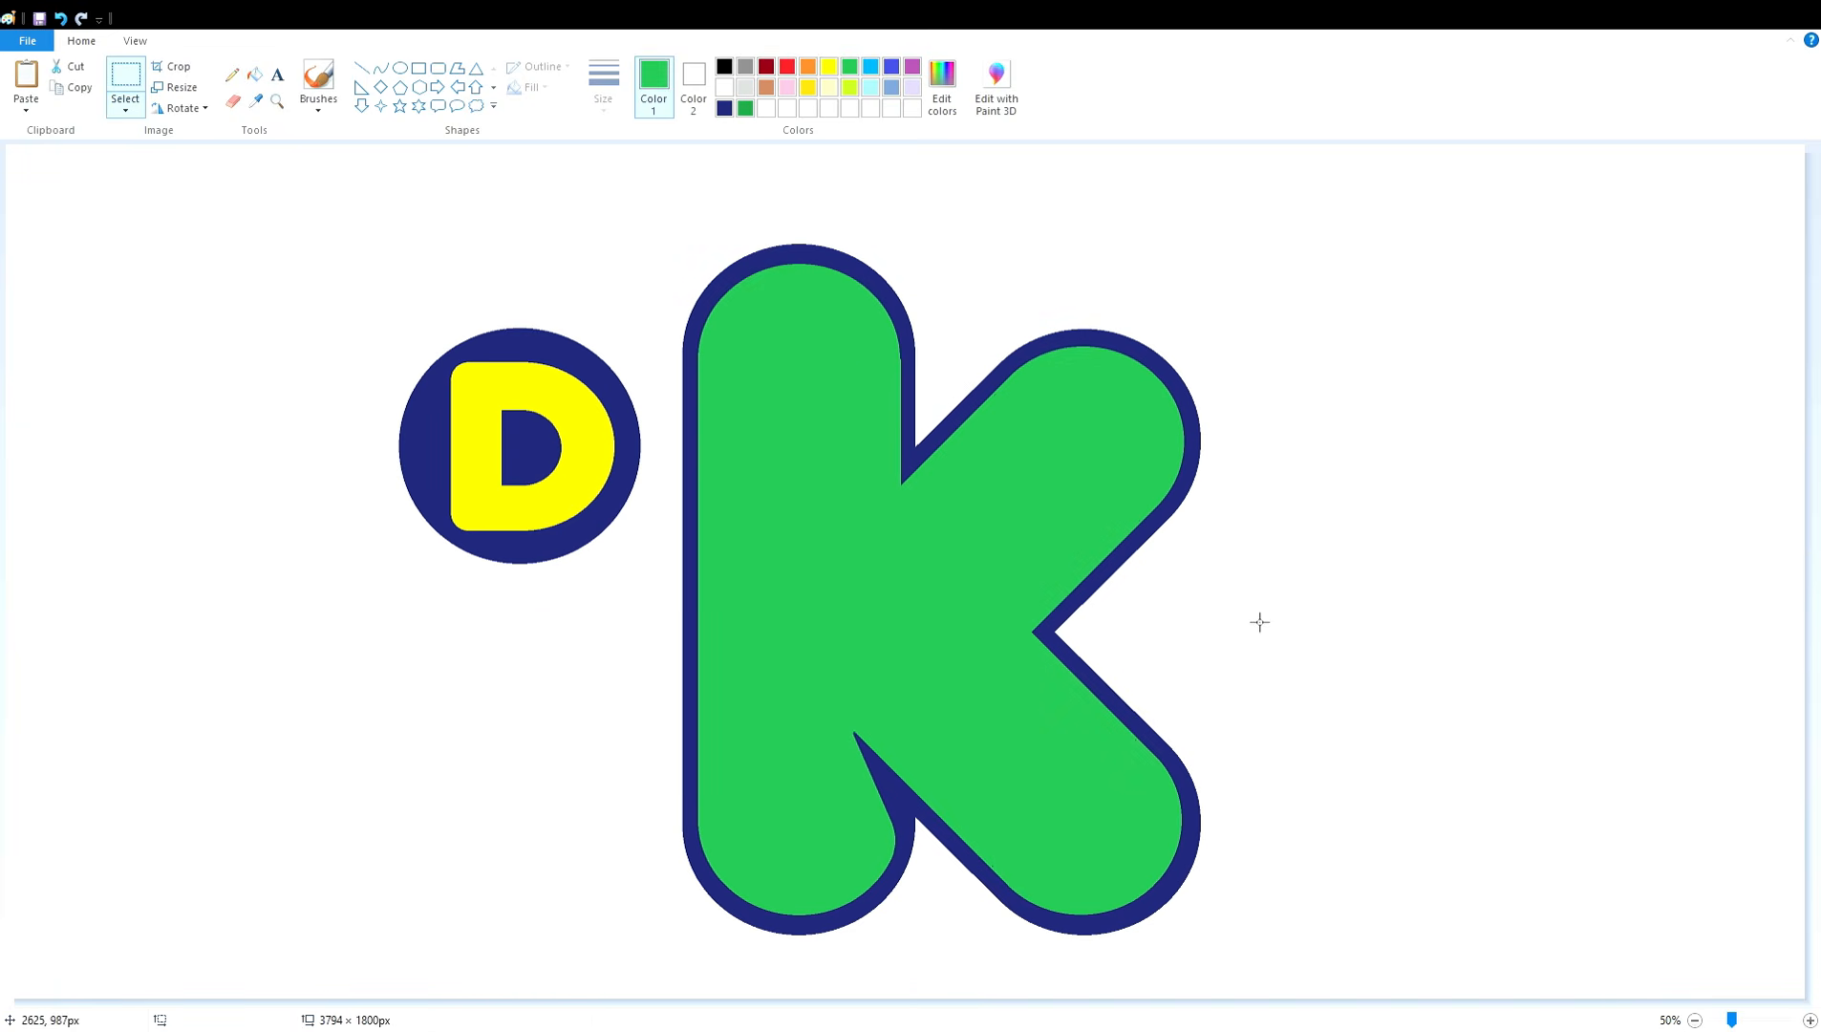
{"action": "left_click", "coordinate": [255, 74]}
{"action": "left_click", "coordinate": [725, 87]}
{"action": "left_click", "coordinate": [601, 393]}
- Paste the D badge and position it overlapping the upper left edge of the K's vertical stem
{"action": "key", "text": "ctrl+v"}
{"action": "left_click_drag", "start_coordinate": [229, 329], "coordinate": [630, 495]}
{"action": "key", "text": "Up"}
{"action": "key", "text": "Up"}
{"action": "key", "text": "Up"}
{"action": "key", "text": "Up"}
{"action": "key", "text": "Up"}
{"action": "key", "text": "Up"}
{"action": "key", "text": "Up"}
{"action": "key", "text": "Up"}
{"action": "key", "text": "Up"}
{"action": "key", "text": "Up"}
{"action": "key", "text": "Up"}
{"action": "key", "text": "Up"}
{"action": "key", "text": "Up"}
{"action": "key", "text": "Up"}
{"action": "key", "text": "Up"}
{"action": "key", "text": "Down"}
{"action": "key", "text": "Down"}
{"action": "key", "text": "Down"}
{"action": "key", "text": "Down"}
{"action": "key", "text": "Down"}
{"action": "key", "text": "Down"}
{"action": "key", "text": "Down"}
{"action": "key", "text": "Down"}
{"action": "key", "text": "Down"}
{"action": "key", "text": "Down"}
{"action": "key", "text": "Down"}
{"action": "key", "text": "Down"}
{"action": "key", "text": "Down"}
{"action": "key", "text": "Down"}
{"action": "key", "text": "Down"}
{"action": "key", "text": "Down"}
{"action": "key", "text": "Down"}
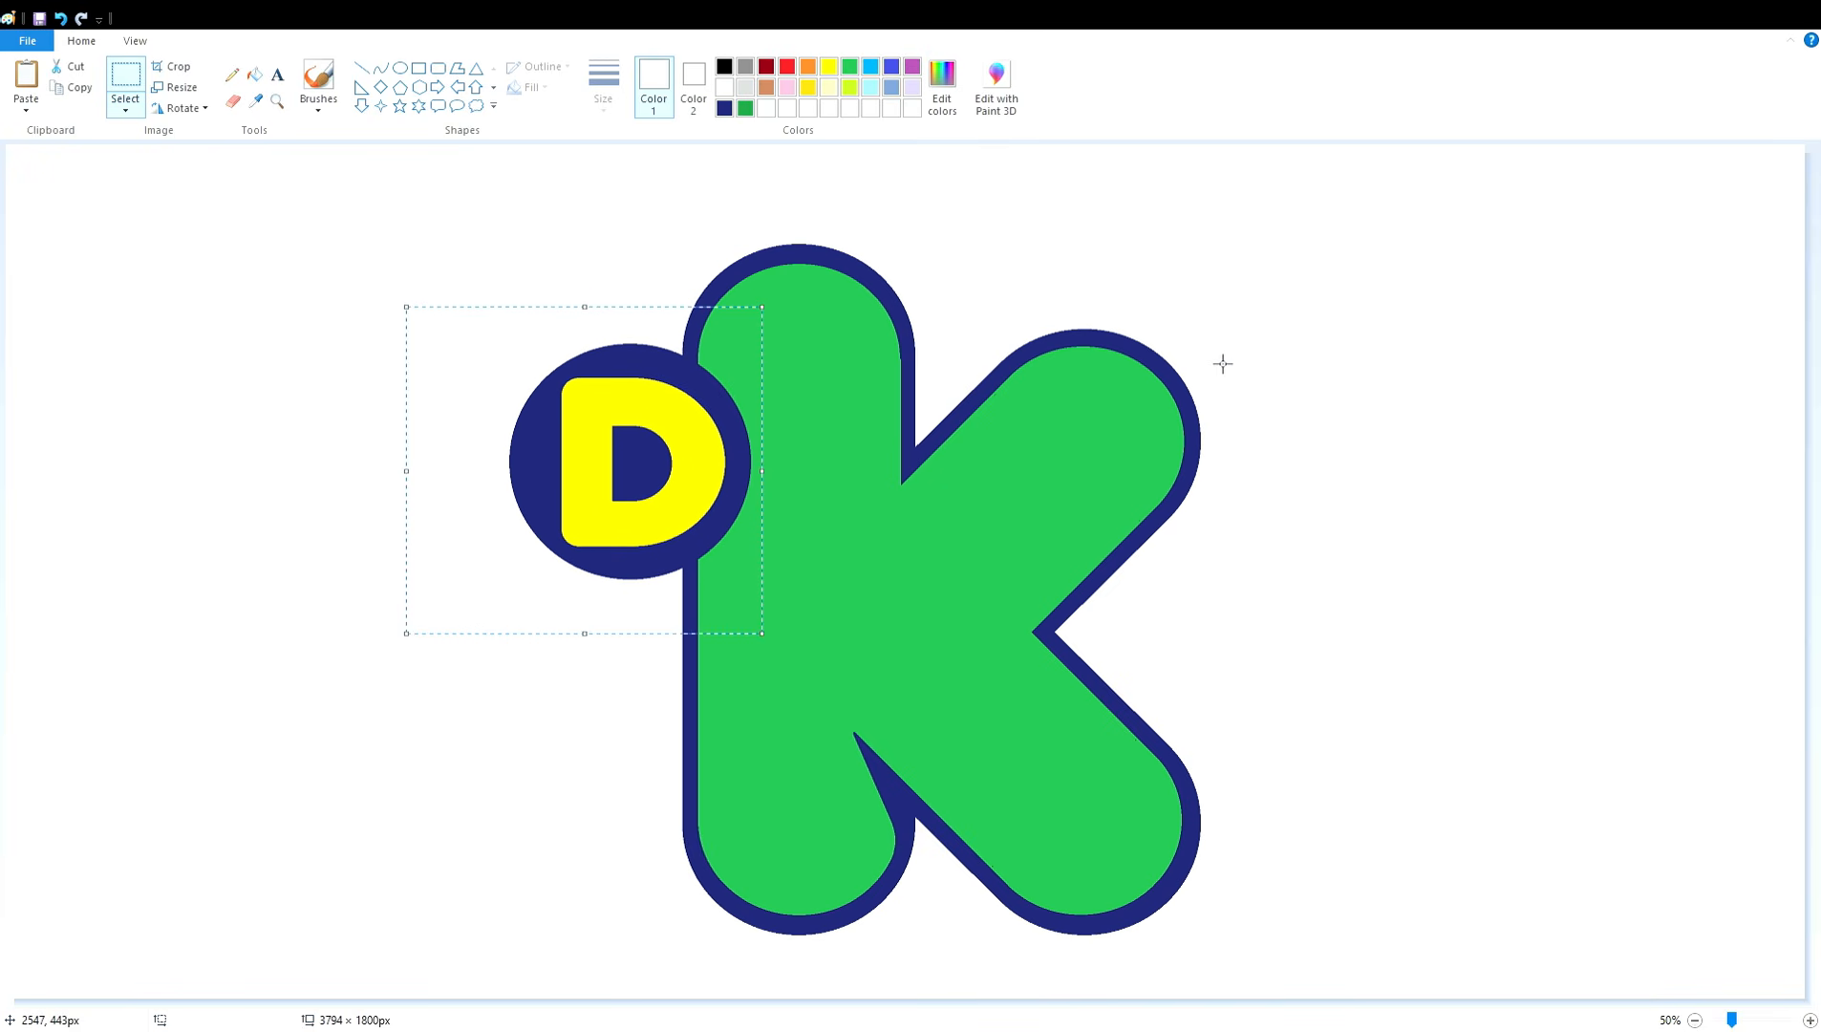
{"action": "left_click", "coordinate": [1472, 675]}
- Try to outline a pointed tail at the D circle's lower right with two dark blue lines, and undo them
{"action": "left_click", "coordinate": [1809, 1021]}
{"action": "left_click_drag", "start_coordinate": [873, 1000], "coordinate": [1184, 1003]}
{"action": "left_click", "coordinate": [1694, 1021]}
{"action": "left_click", "coordinate": [1809, 1020]}
{"action": "left_click_drag", "start_coordinate": [1813, 382], "coordinate": [1813, 584]}
{"action": "left_click_drag", "start_coordinate": [841, 999], "coordinate": [1153, 999]}
{"action": "left_click", "coordinate": [364, 71]}
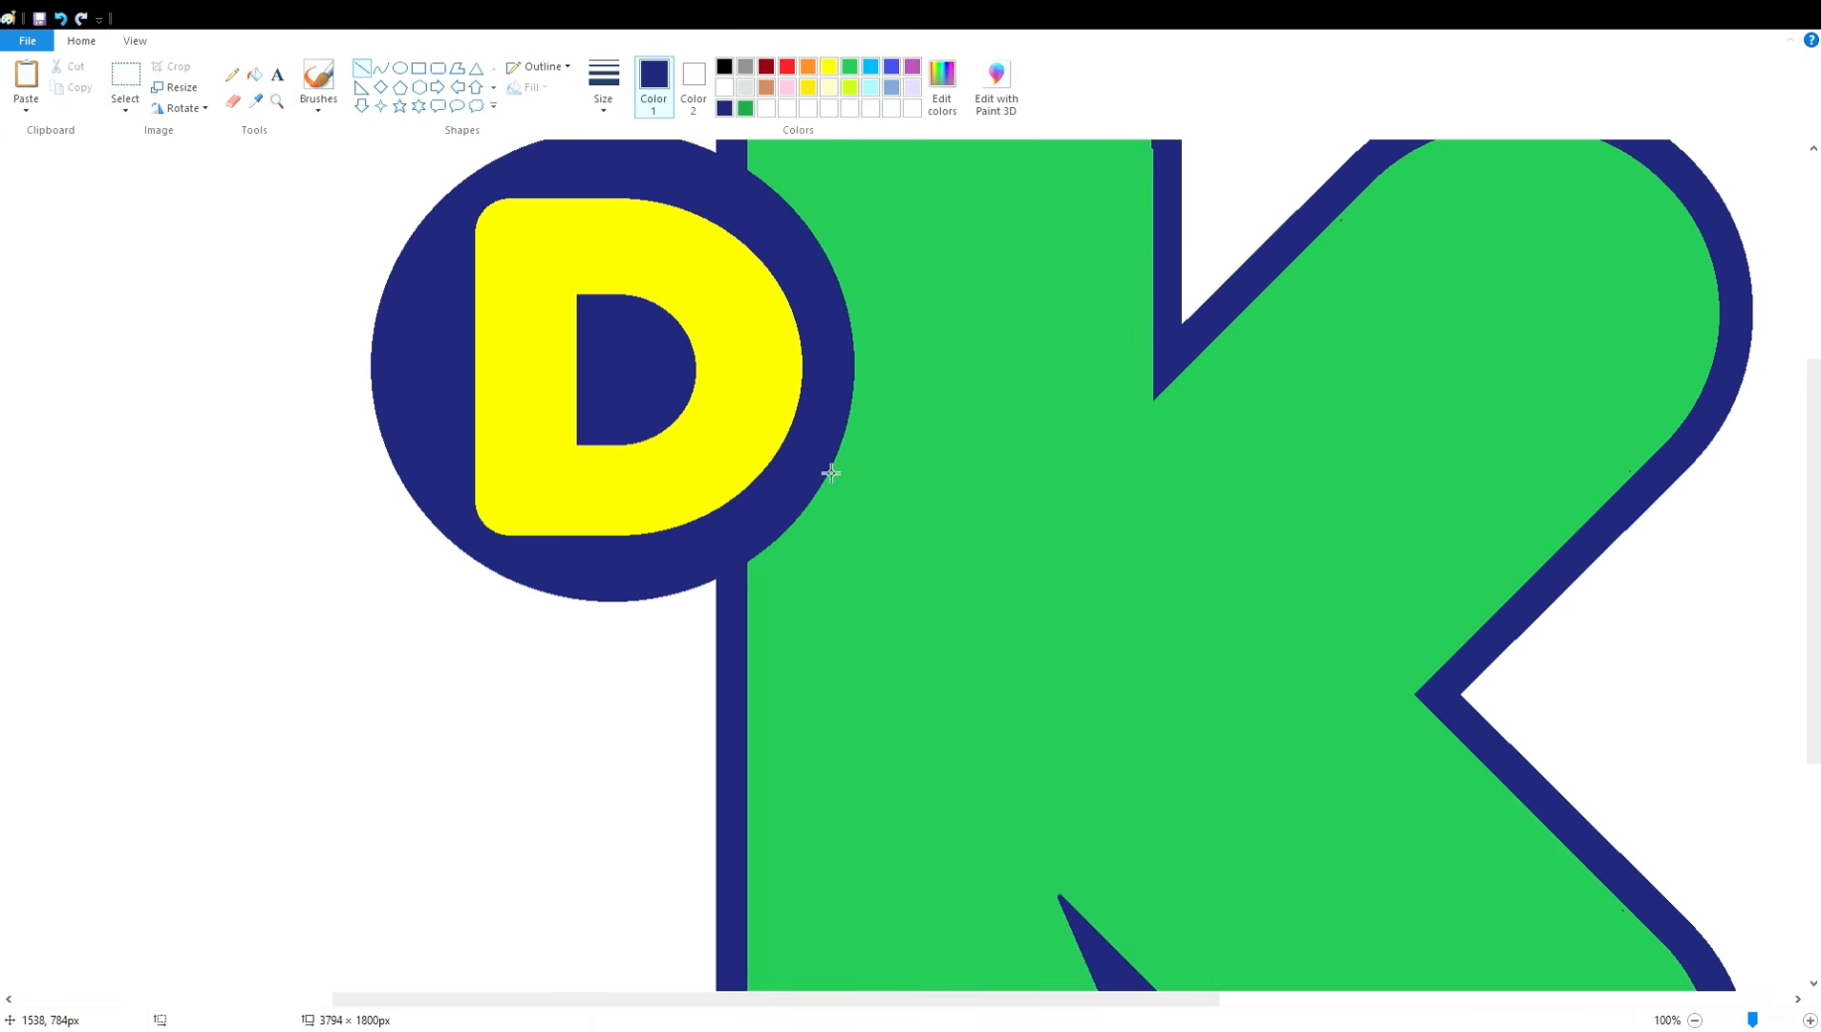
{"action": "left_click_drag", "start_coordinate": [803, 513], "coordinate": [843, 617]}
{"action": "left_click_drag", "start_coordinate": [842, 617], "coordinate": [702, 575]}
{"action": "key", "text": "ctrl+z"}
{"action": "key", "text": "ctrl+z"}
- Outline a pointed tail from the D circle's lower right onto the K's stem and fill it with dark blue
{"action": "mouse_move", "coordinate": [801, 506]}
{"action": "left_mouse_down"}
{"action": "mouse_move", "coordinate": [838, 643]}
{"action": "mouse_move", "coordinate": [690, 554]}
{"action": "left_mouse_up"}
{"action": "left_click", "coordinate": [255, 75]}
{"action": "left_click", "coordinate": [786, 569]}
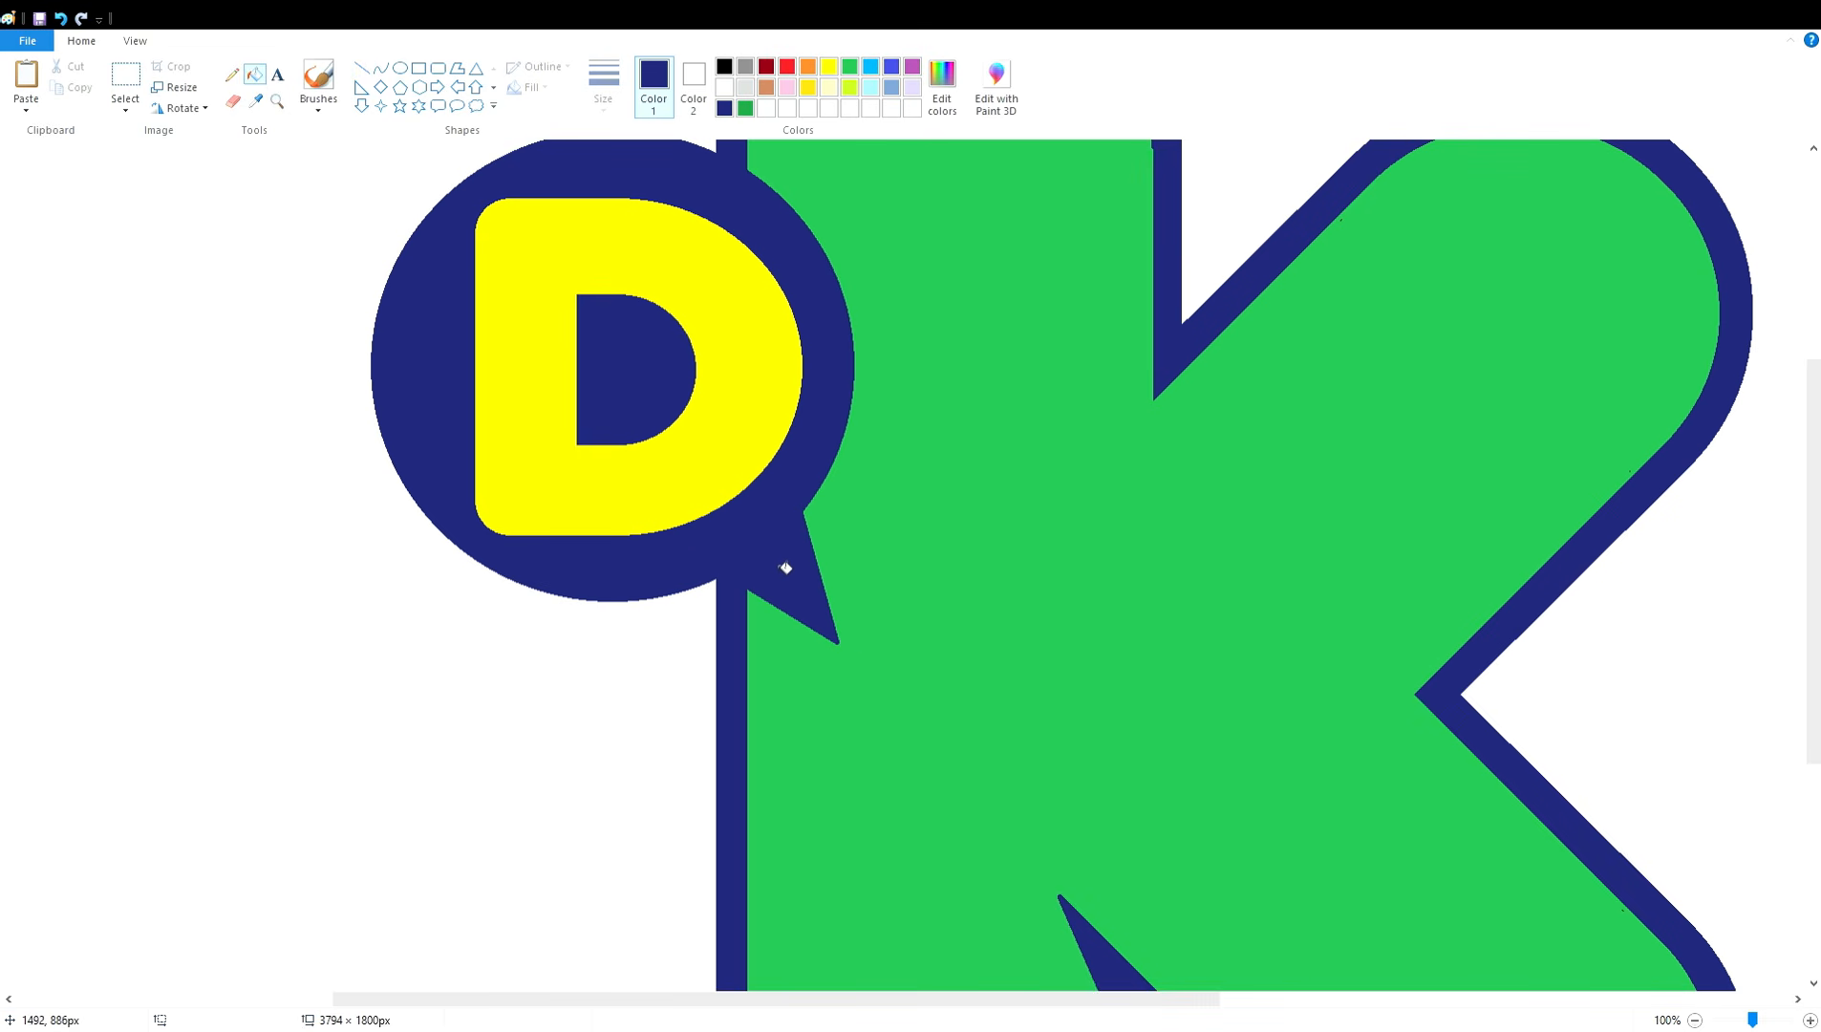
{"action": "left_click", "coordinate": [1695, 1020]}
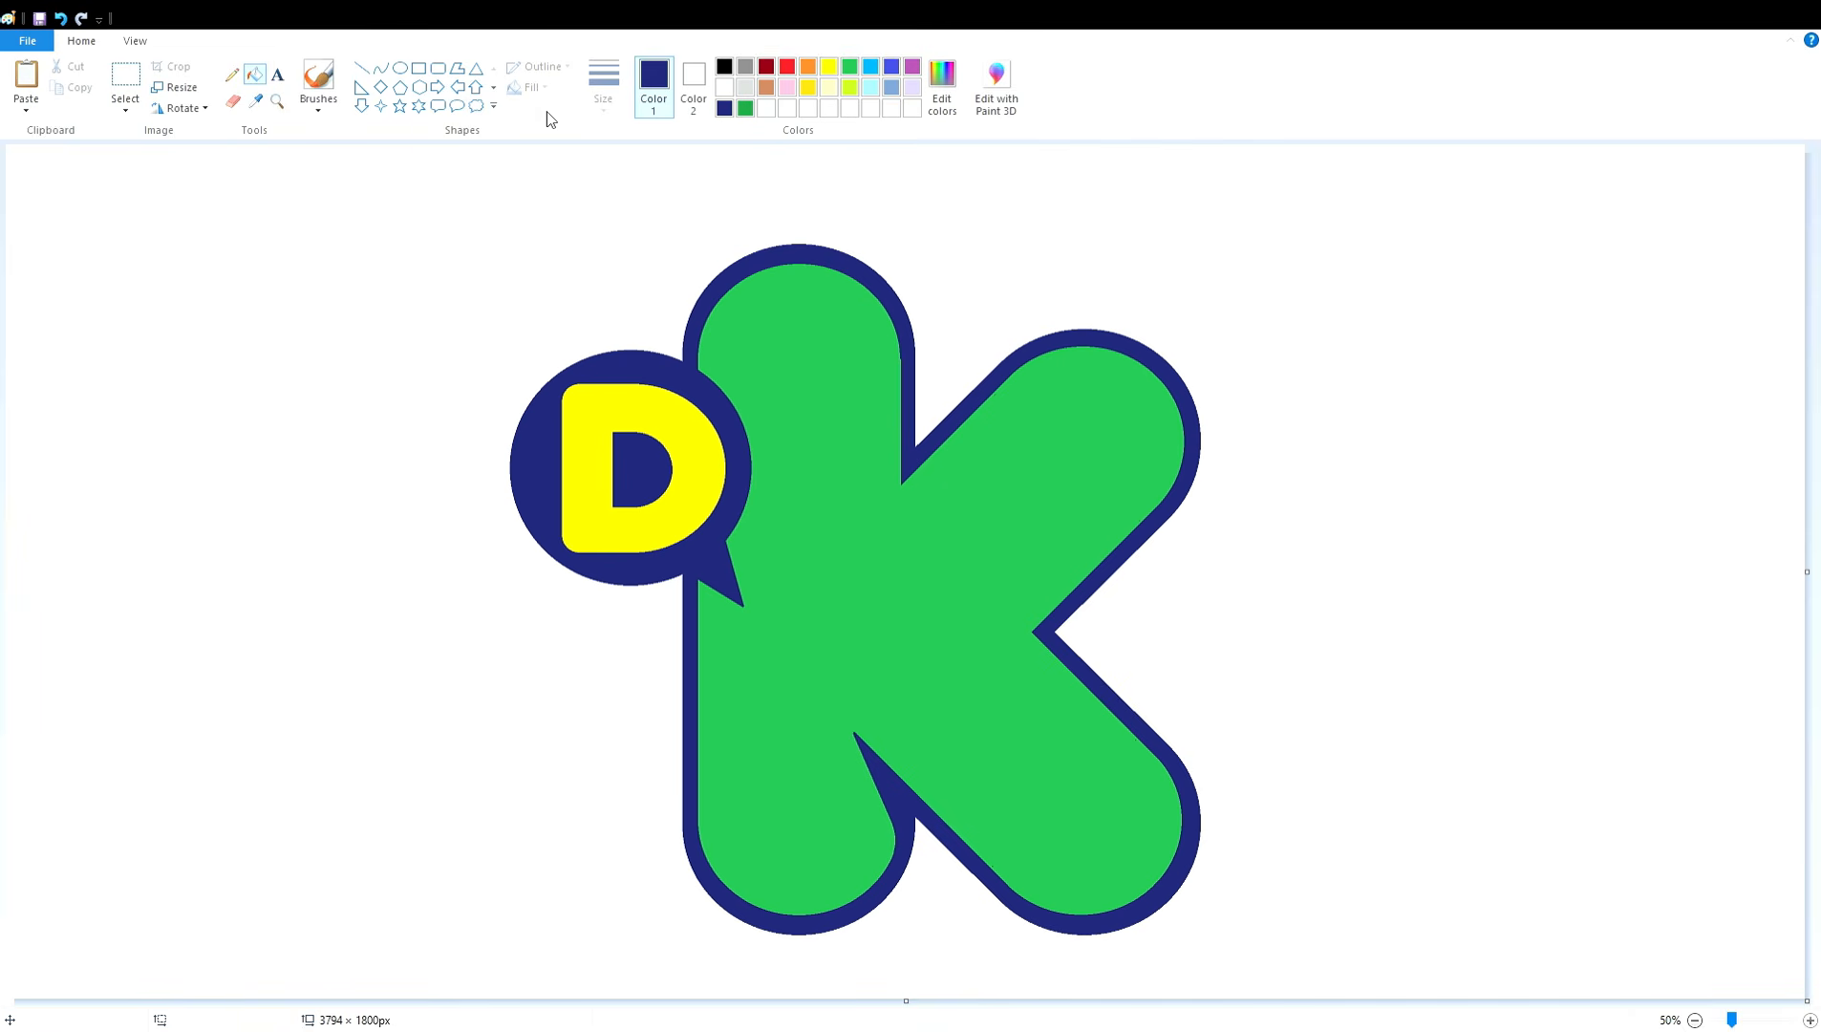
- Cut off the tail's lower edge with a slanted line in the K's green and fill the sliver below it green
{"action": "left_click", "coordinate": [1809, 1020]}
{"action": "left_click_drag", "start_coordinate": [865, 993], "coordinate": [1056, 955]}
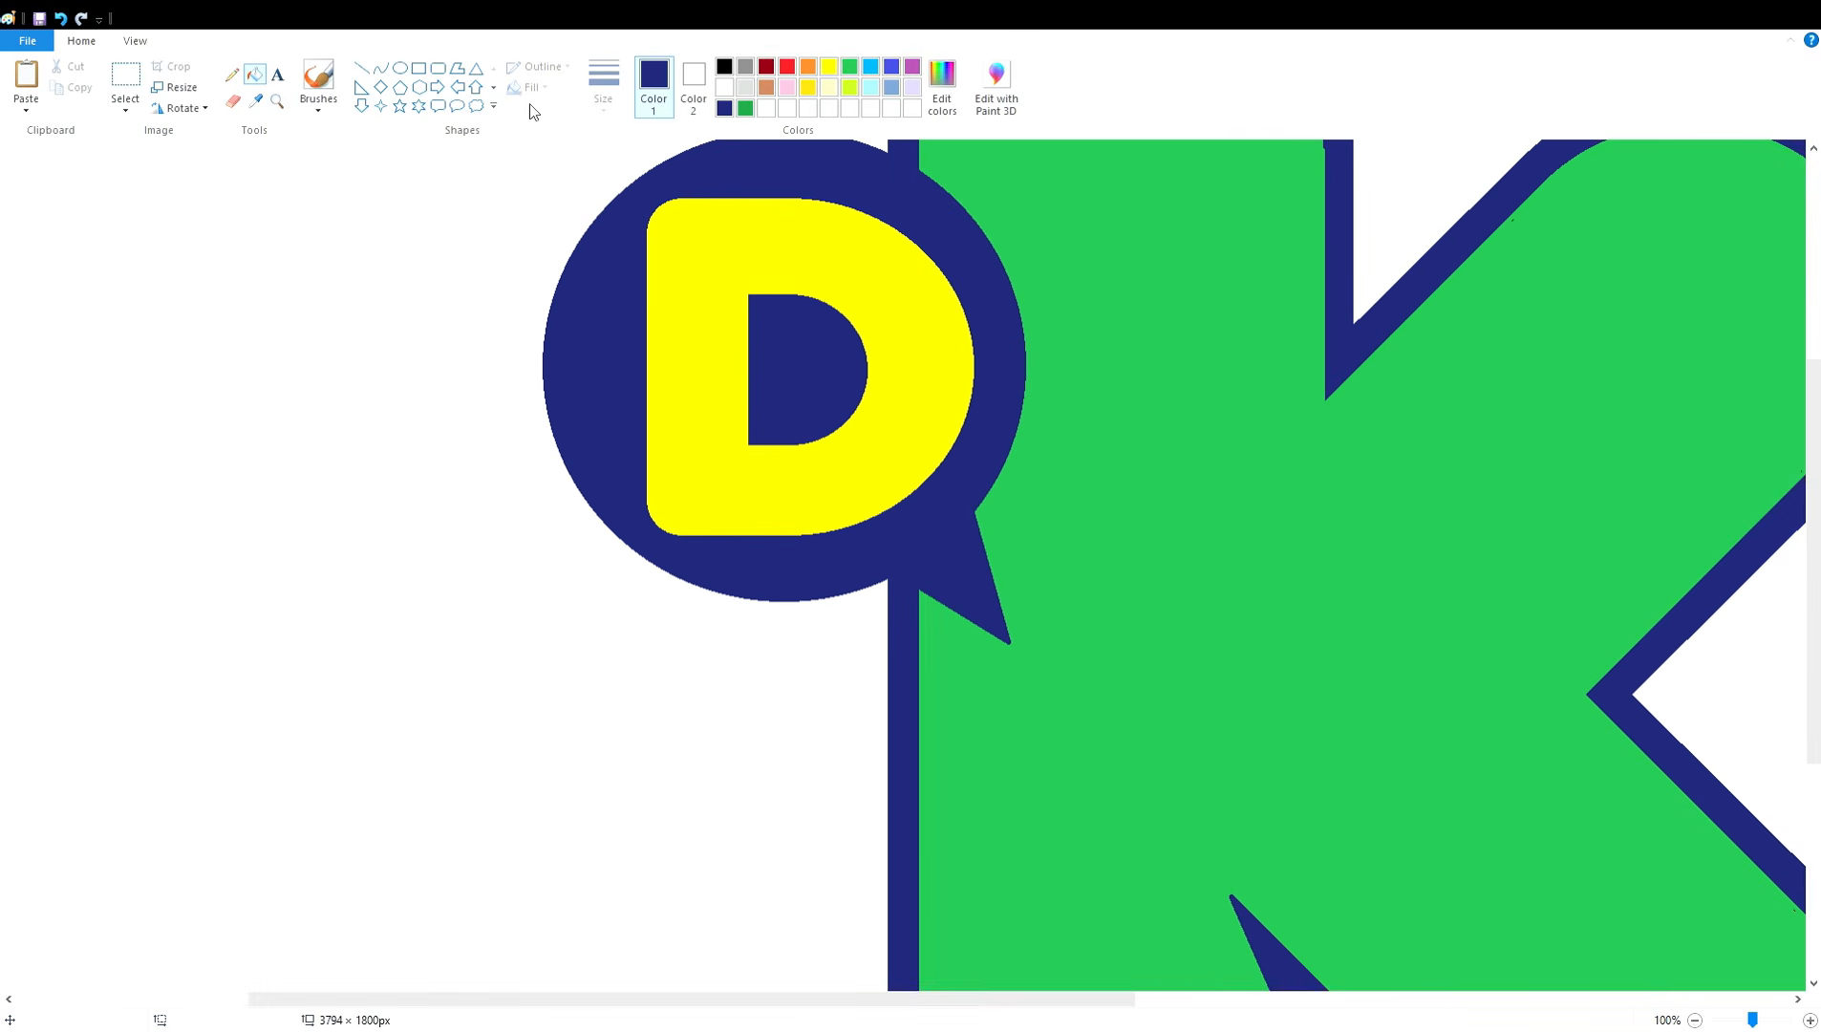
{"action": "left_click", "coordinate": [361, 68]}
{"action": "left_click", "coordinate": [850, 67]}
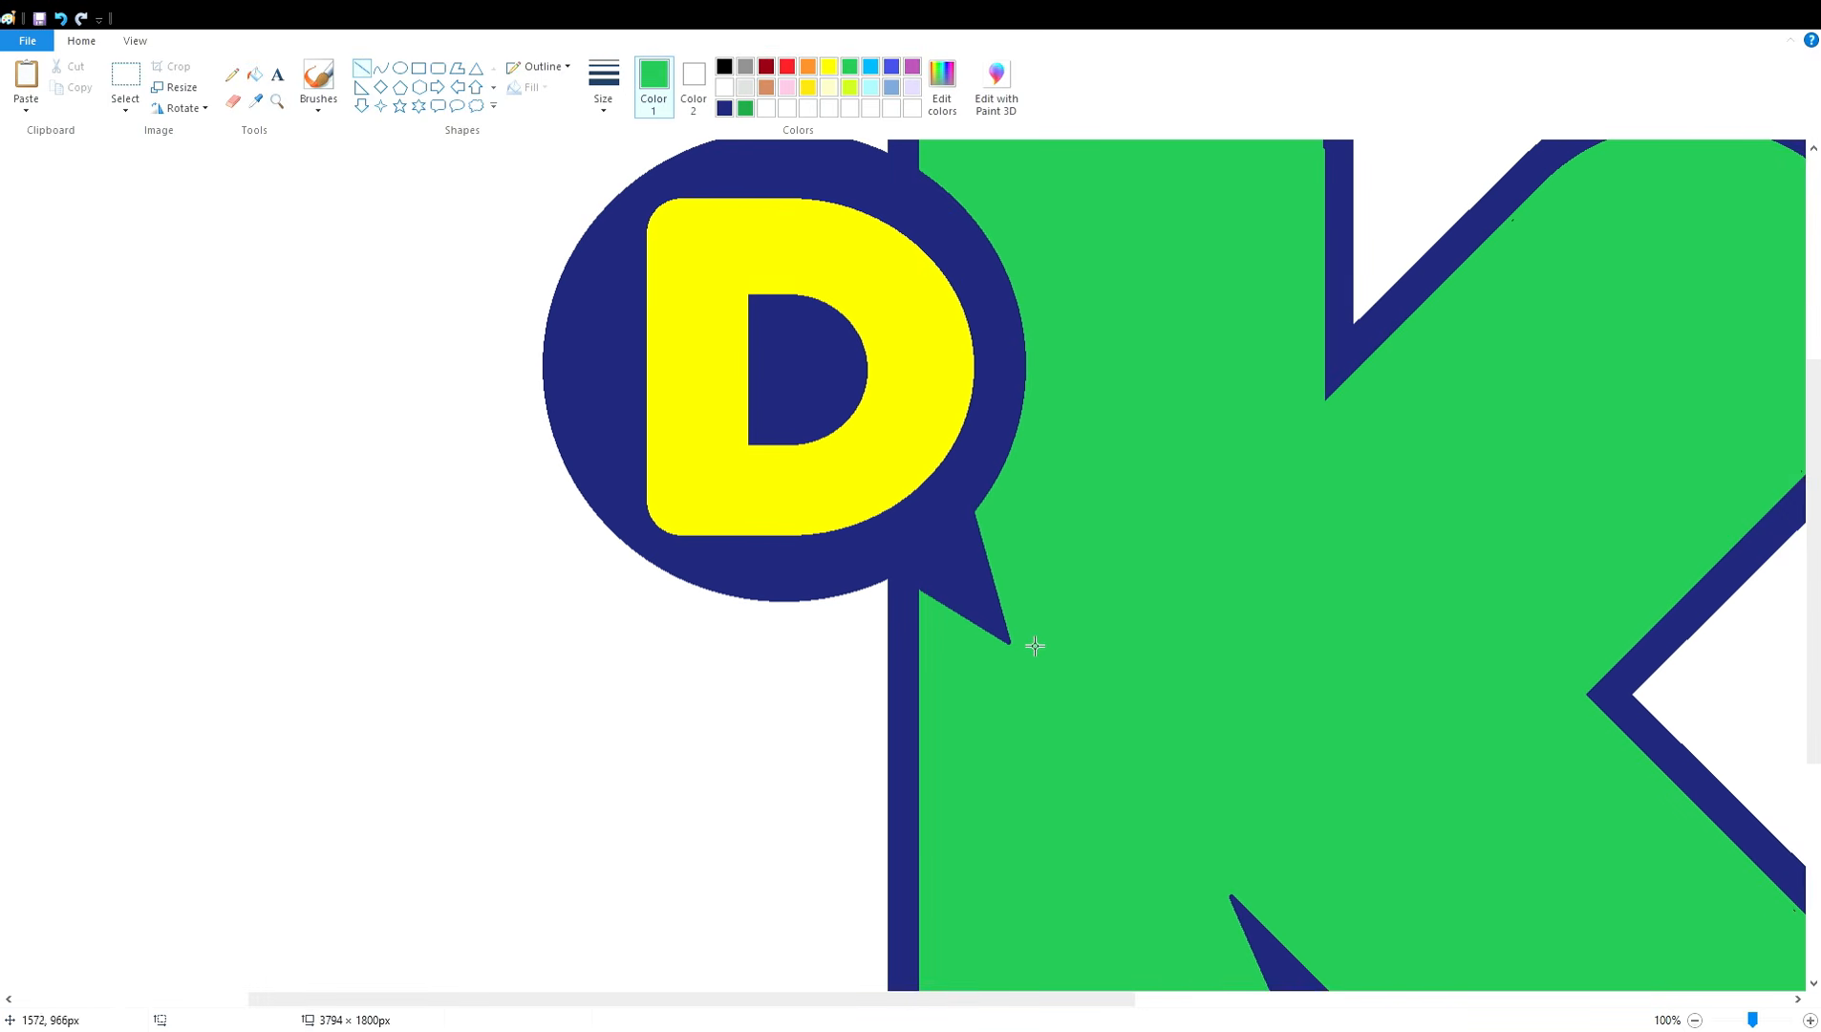
{"action": "mouse_move", "coordinate": [1008, 632]}
{"action": "left_mouse_down"}
{"action": "mouse_move", "coordinate": [896, 585]}
{"action": "mouse_move", "coordinate": [914, 594]}
{"action": "left_mouse_up"}
{"action": "key", "text": "Up"}
{"action": "key", "text": "Up"}
{"action": "key", "text": "Up"}
{"action": "key", "text": "Up"}
{"action": "key", "text": "Up"}
{"action": "key", "text": "Up"}
{"action": "key", "text": "Up"}
{"action": "key", "text": "Up"}
{"action": "left_click", "coordinate": [1113, 629]}
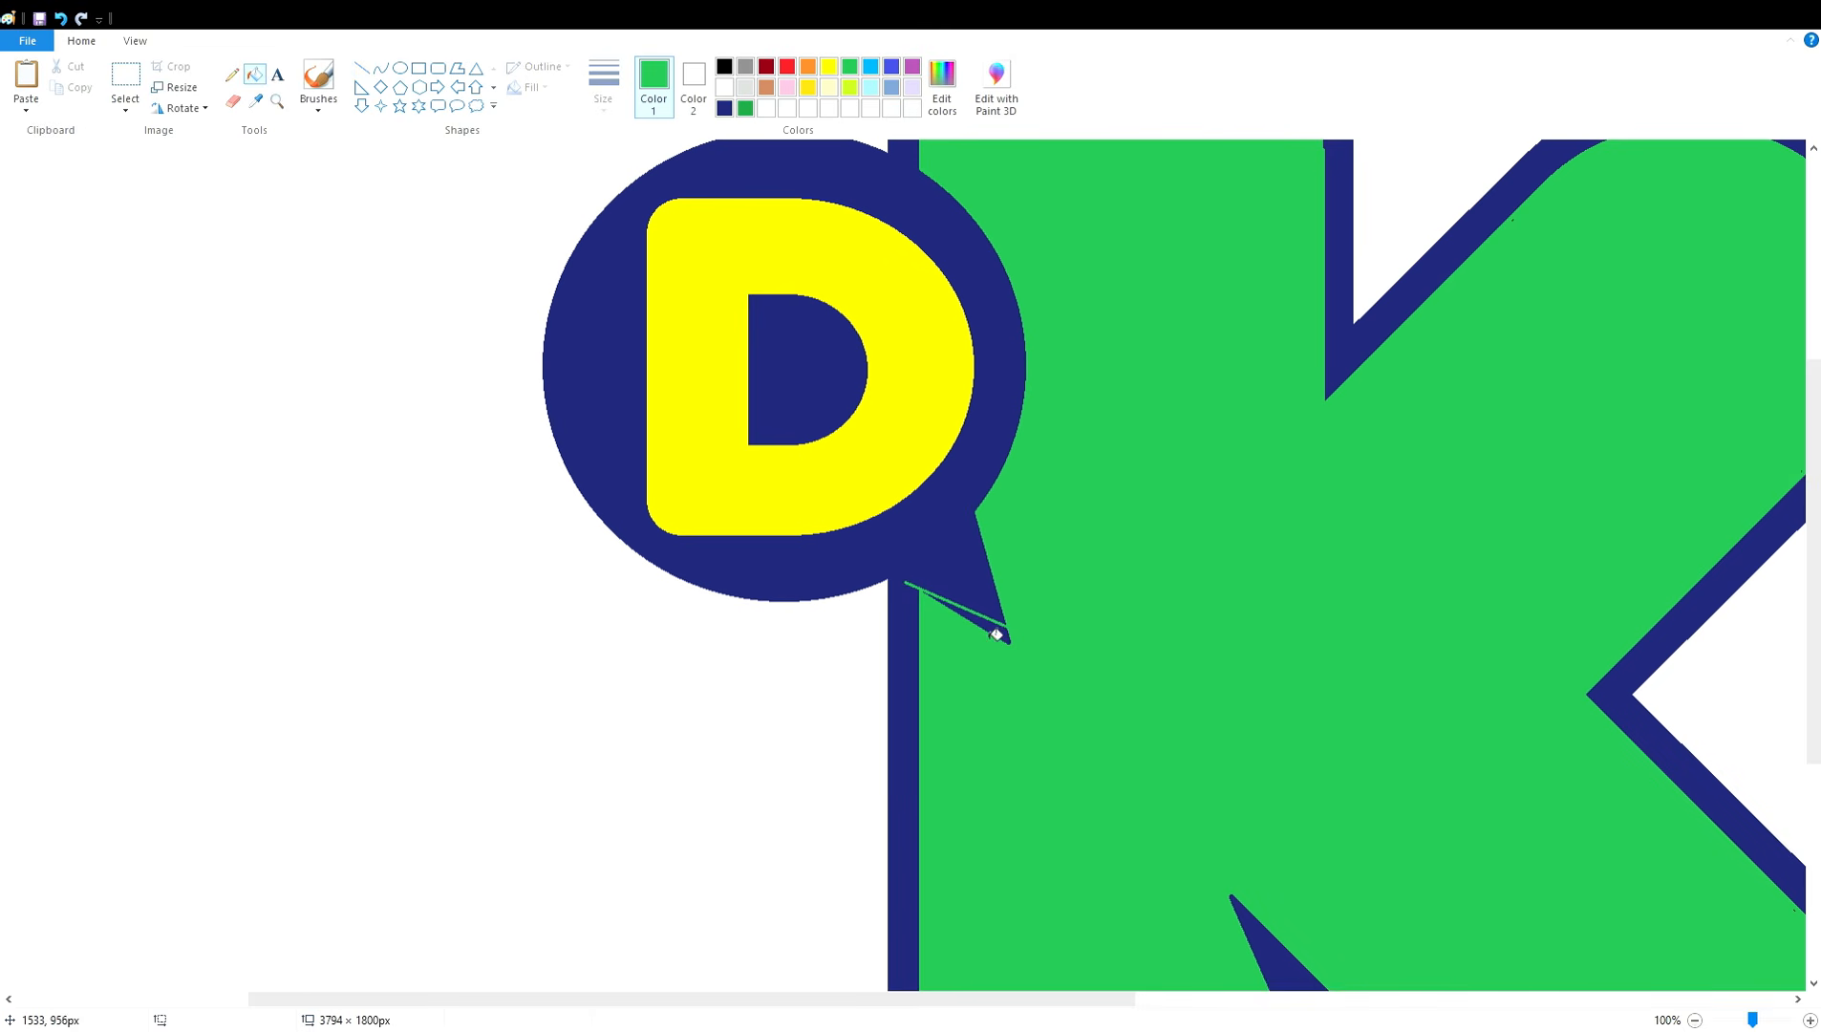
{"action": "key", "text": "ctrl+z"}
- Cover the end of the green line that crosses the K's left outline with dark blue
{"action": "left_click", "coordinate": [724, 109]}
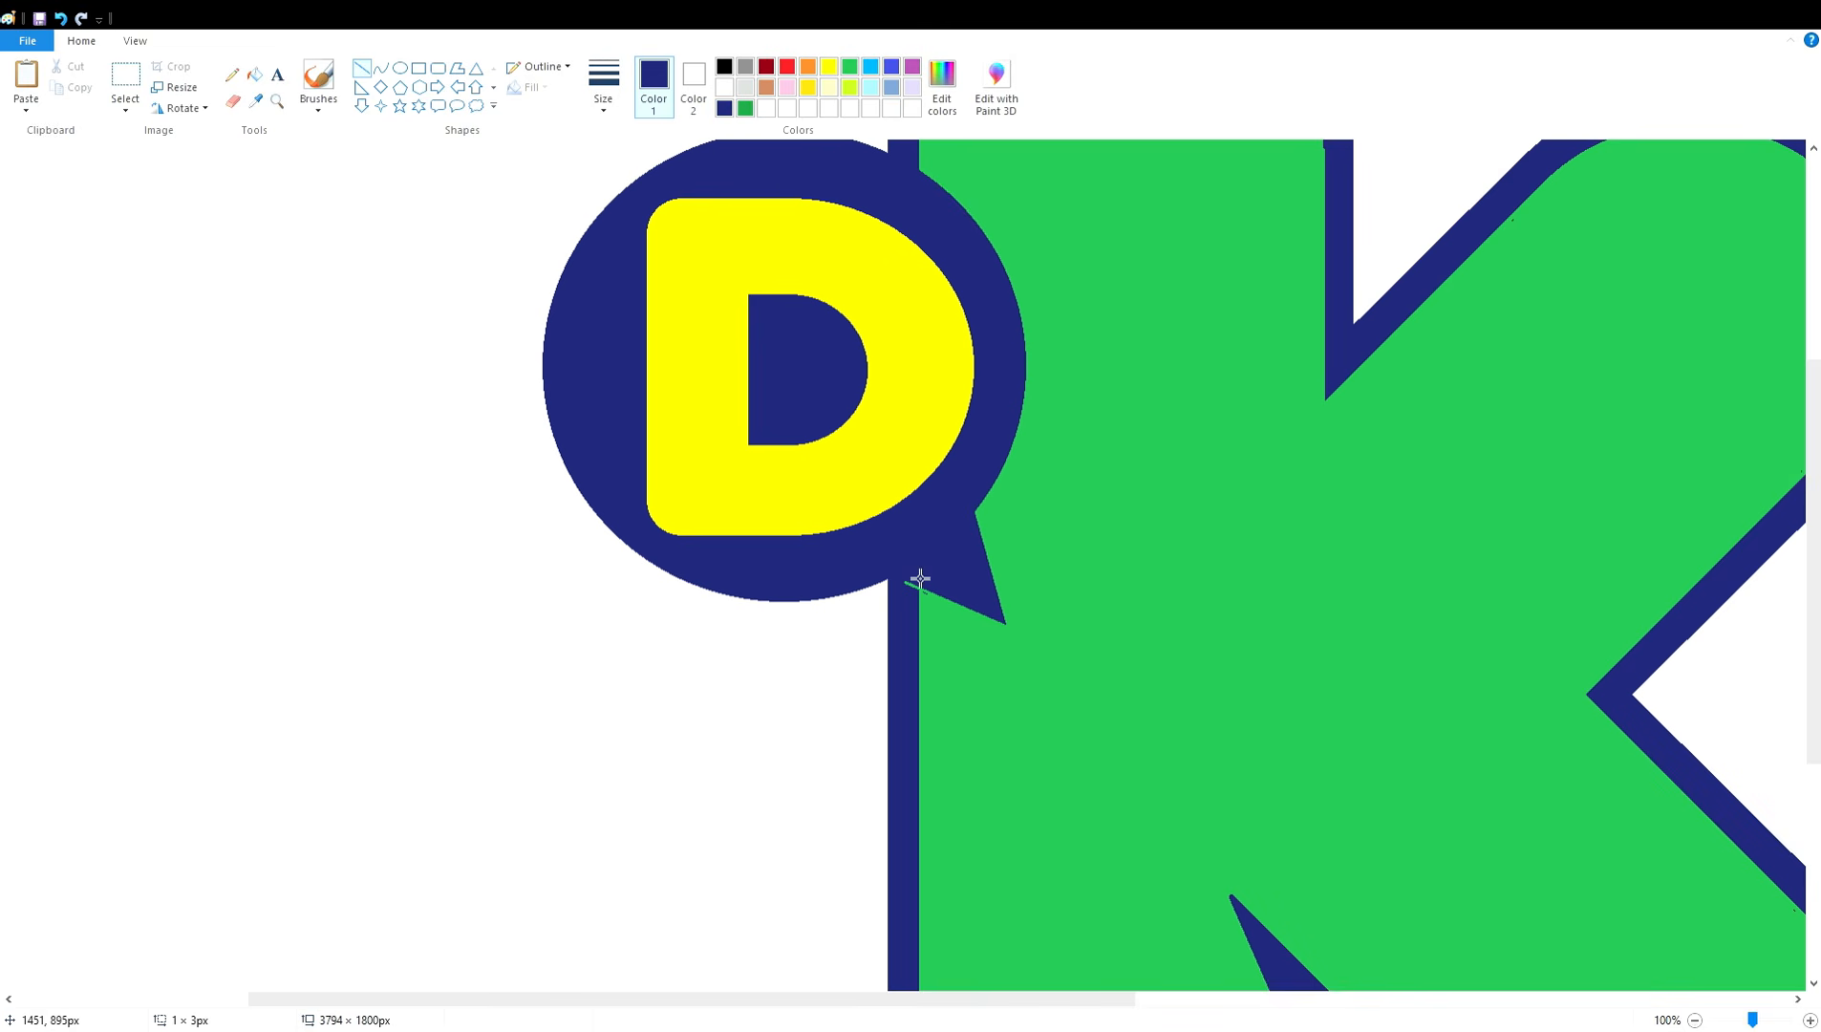
{"action": "left_click", "coordinate": [1042, 528]}
{"action": "left_click", "coordinate": [256, 77]}
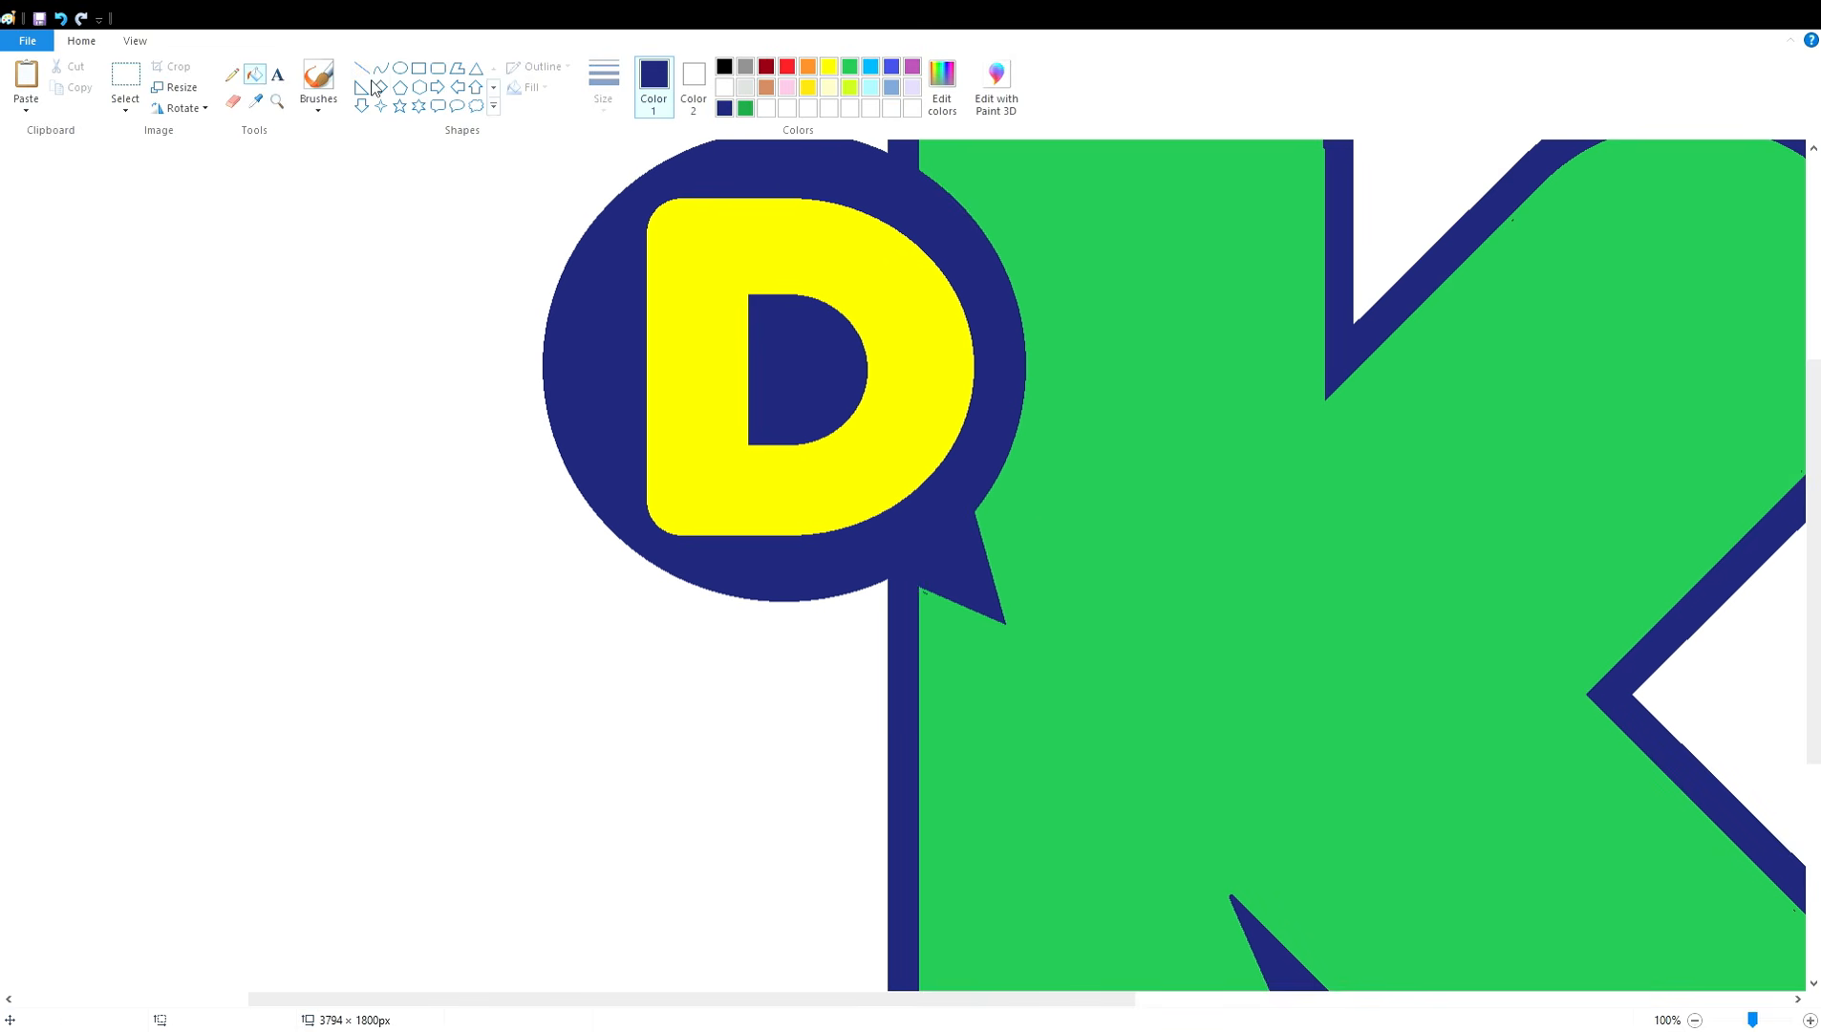
{"action": "left_click", "coordinate": [231, 74]}
{"action": "left_click", "coordinate": [849, 67]}
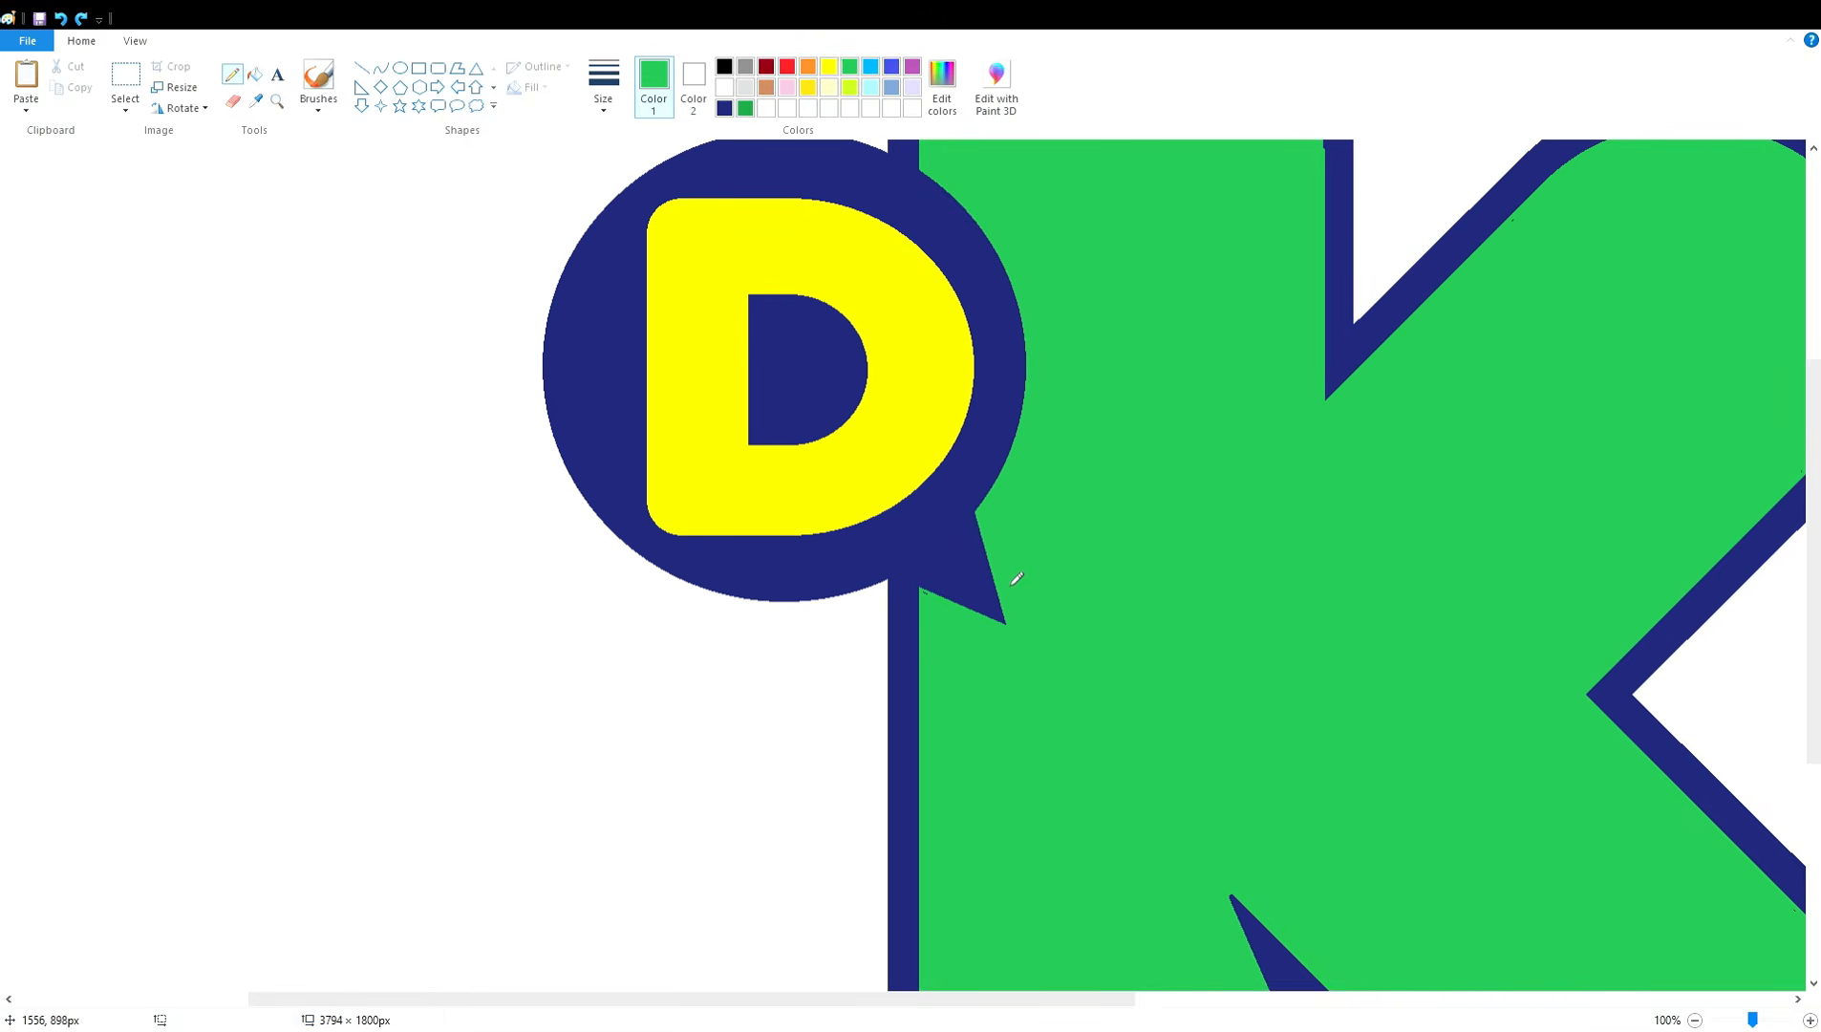
{"action": "left_click", "coordinate": [1809, 1020]}
{"action": "left_click_drag", "start_coordinate": [662, 999], "coordinate": [1008, 1000]}
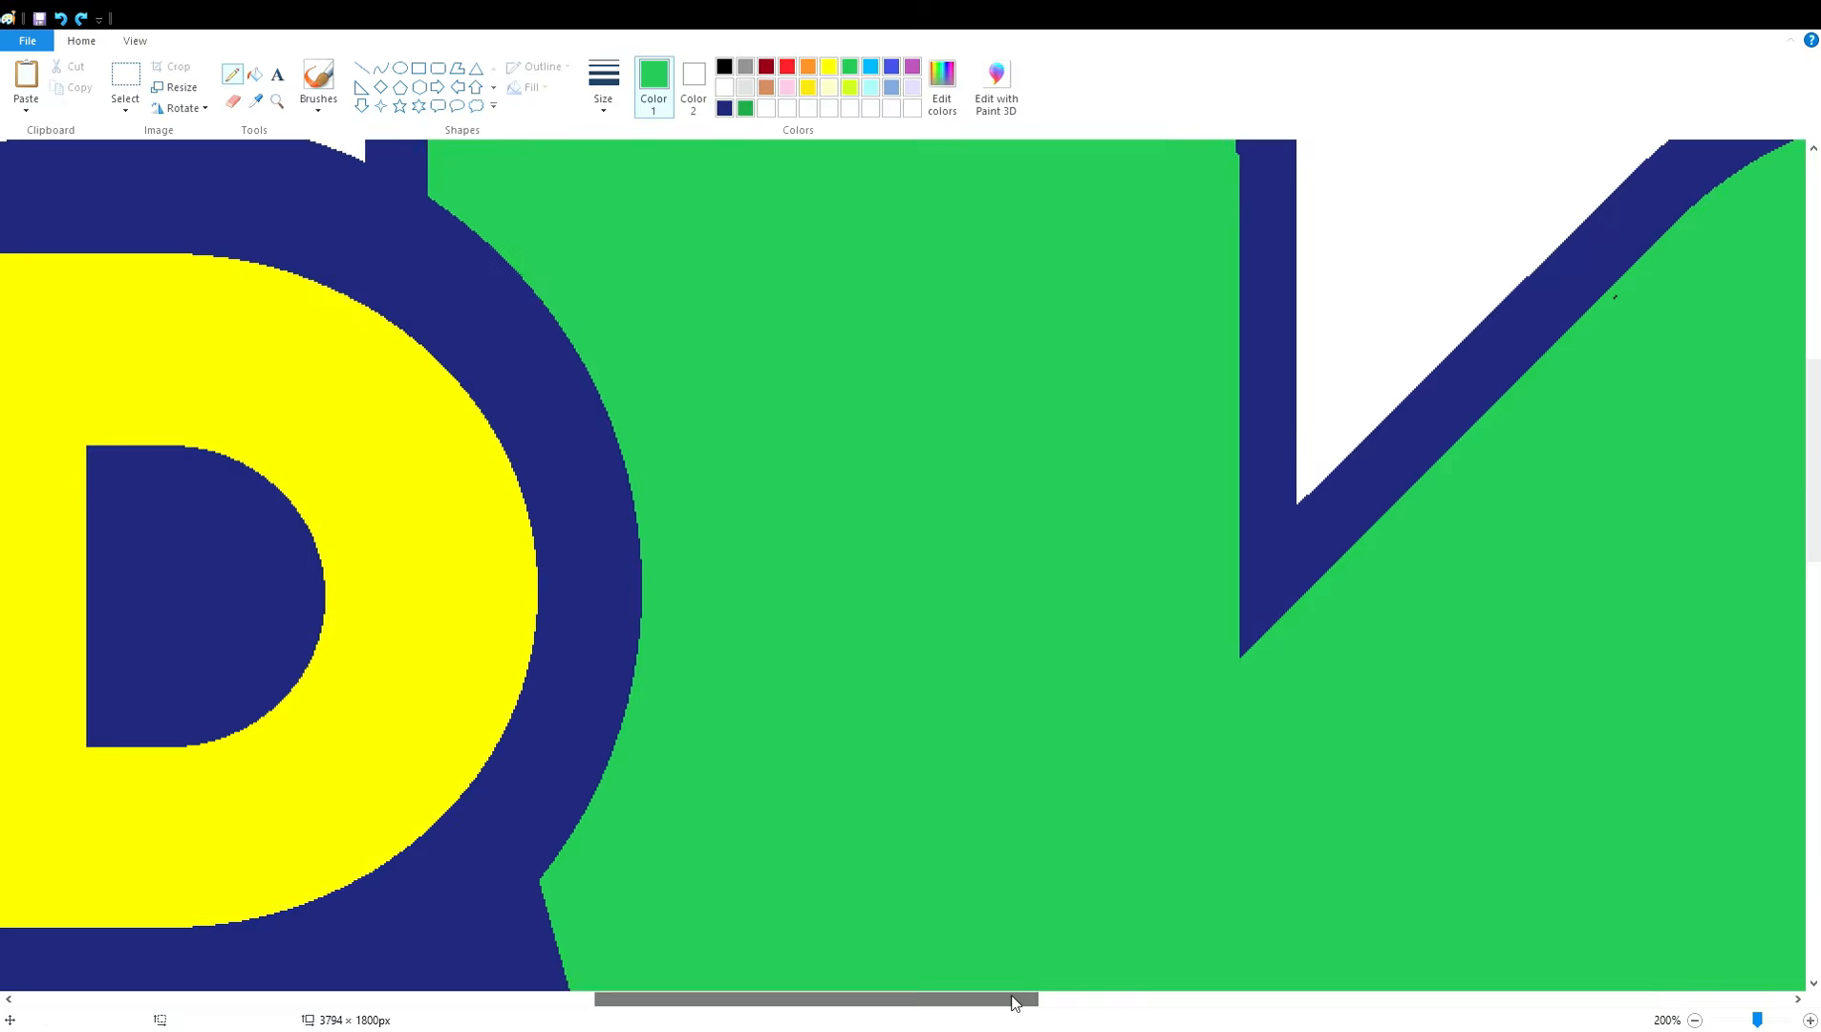
{"action": "scroll", "coordinate": [432, 626], "scroll_direction": "down", "scroll_amount": 3}
{"action": "left_click", "coordinate": [361, 68]}
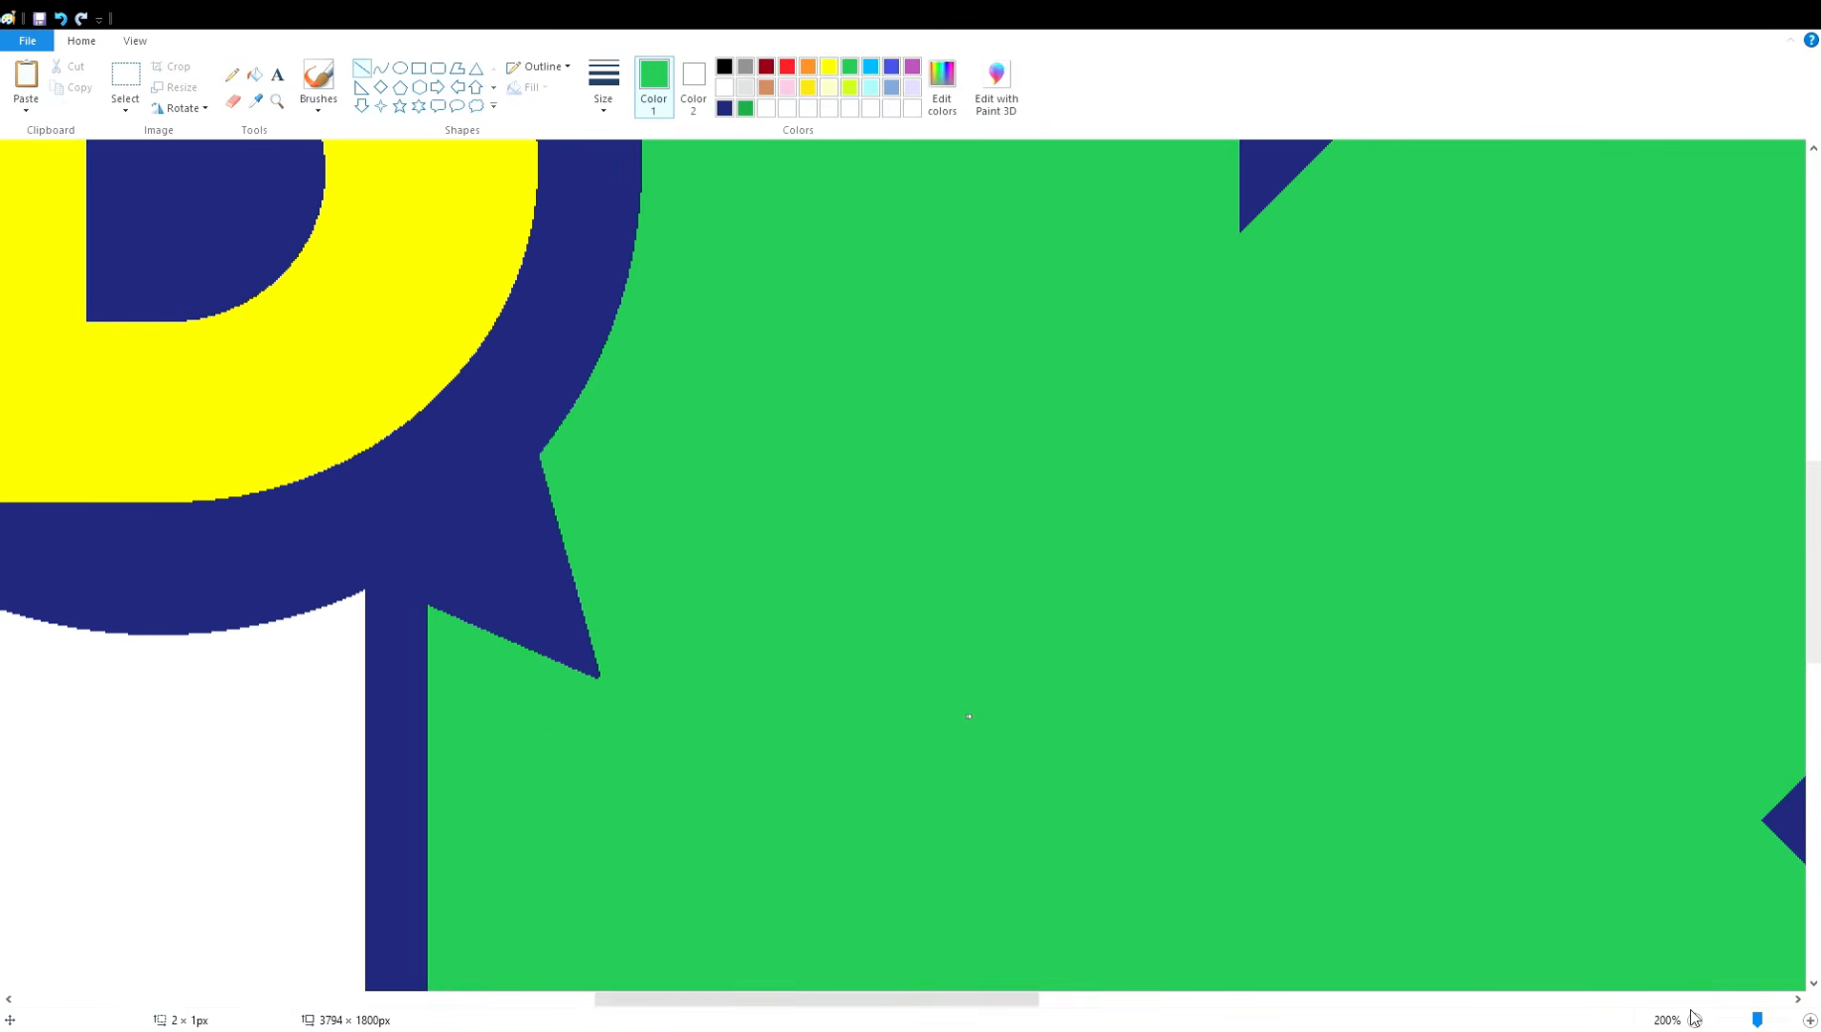
{"action": "scroll", "coordinate": [1313, 782], "scroll_direction": "down", "scroll_amount": 3}
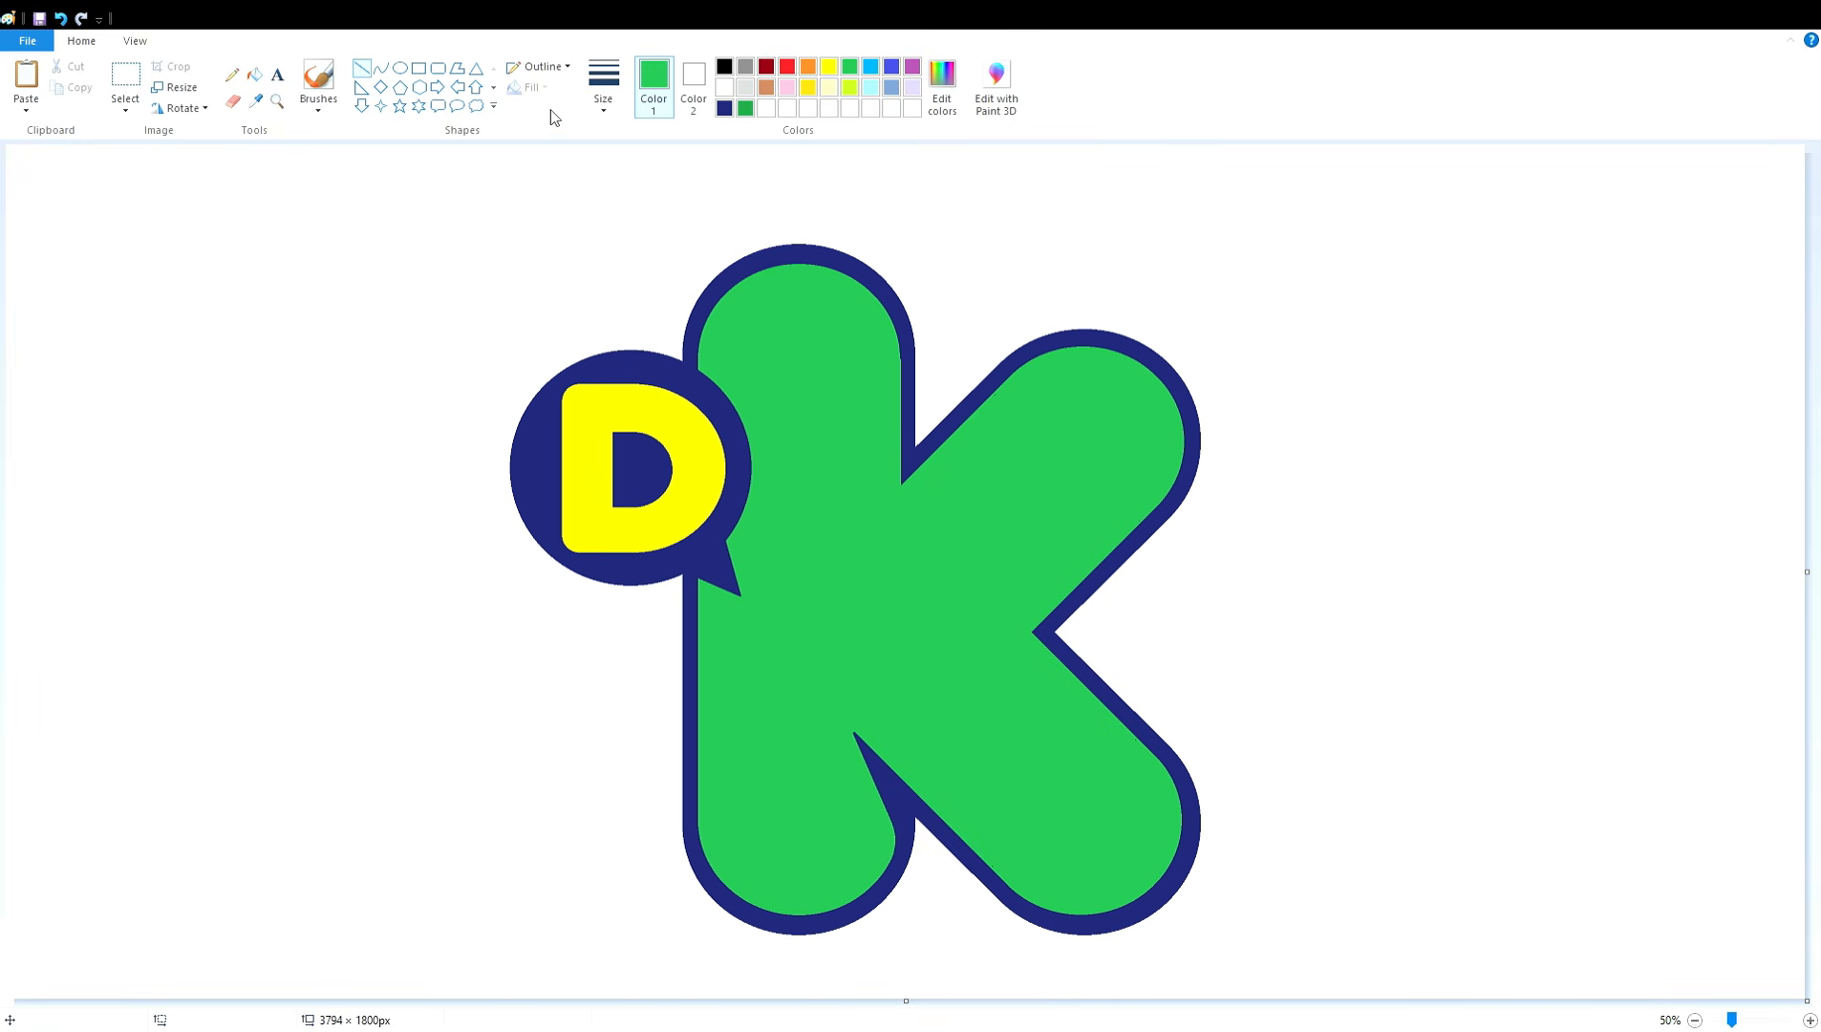